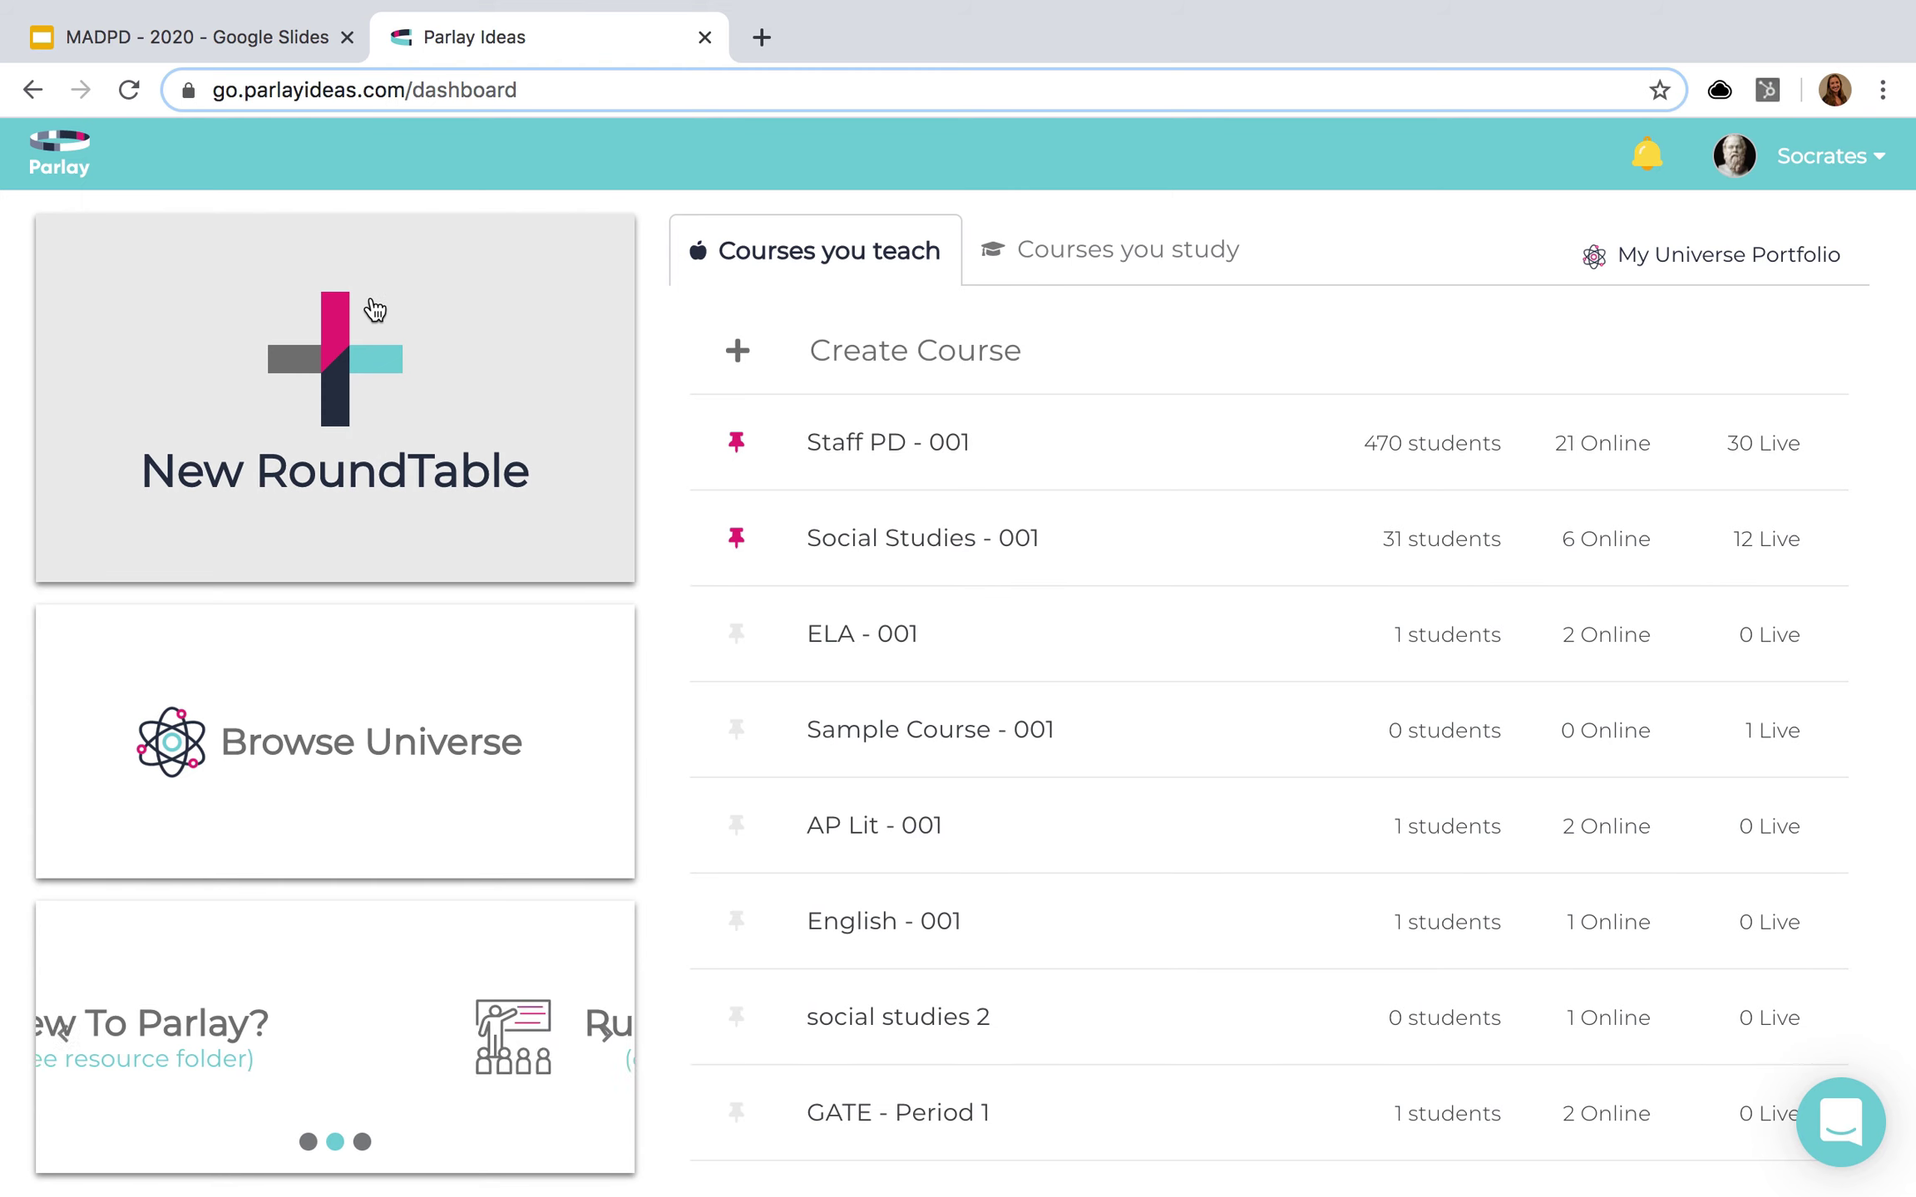
- Start a new online RoundTable for the Social Studies - 001 course and browse the Parlay Universe for a topic
left_click(372, 308)
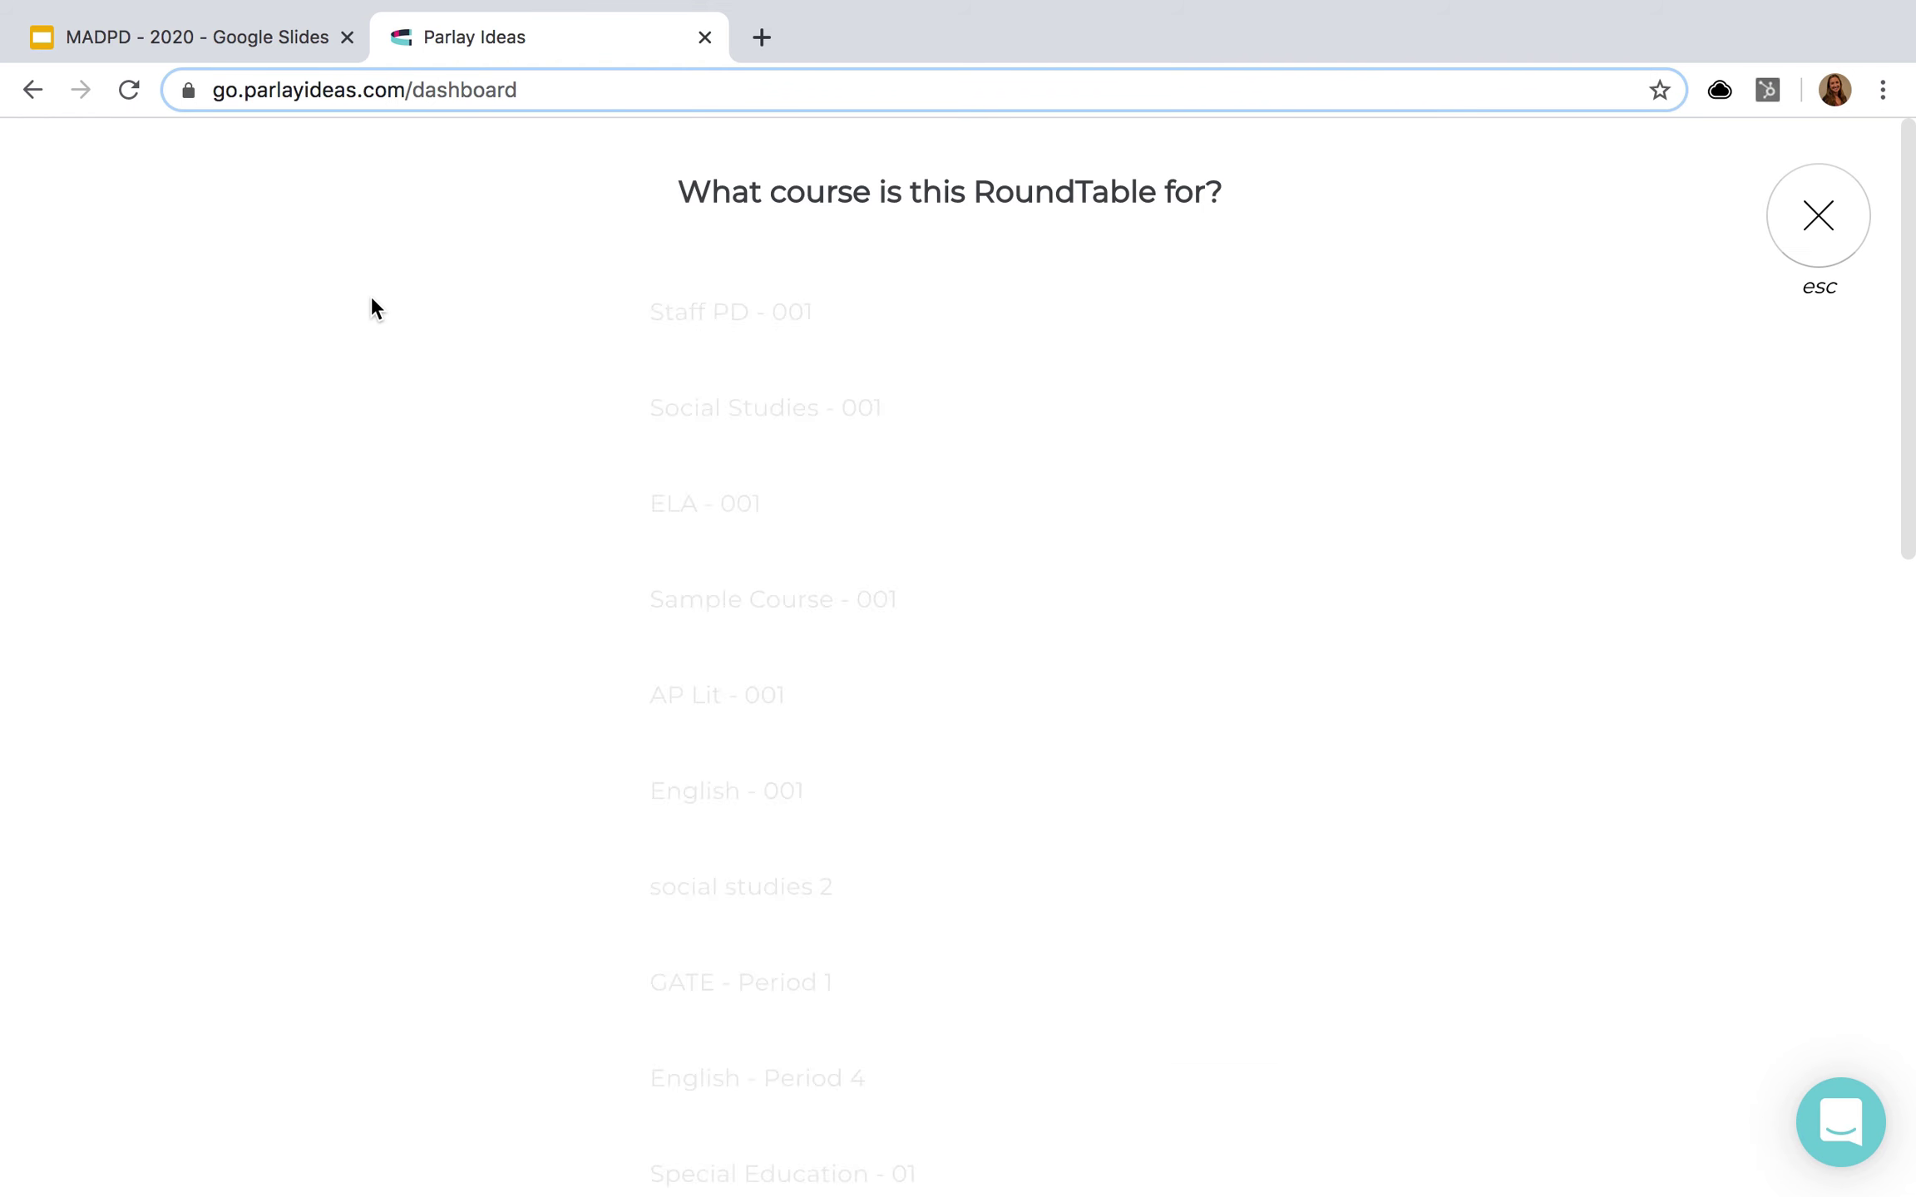
left_click(765, 442)
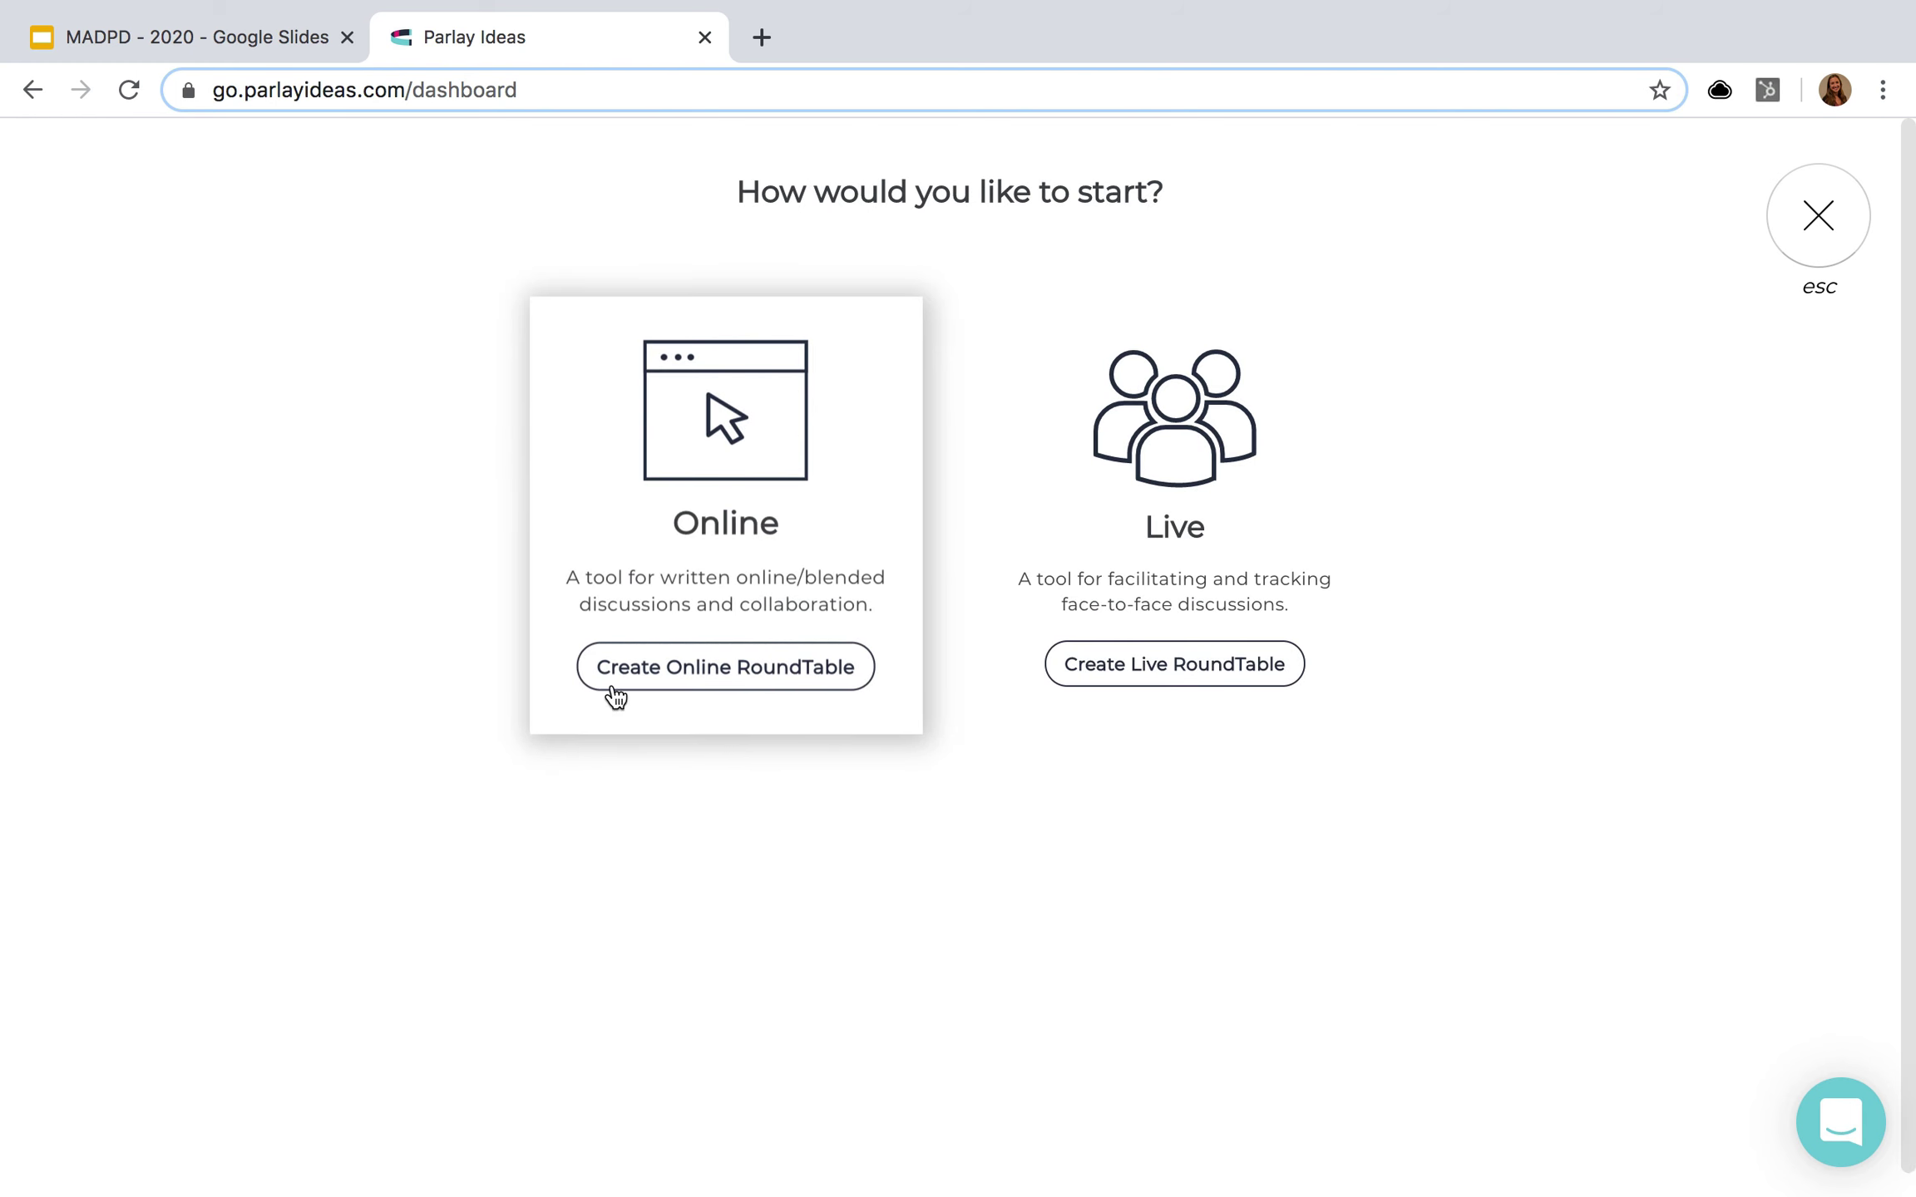
left_click(843, 496)
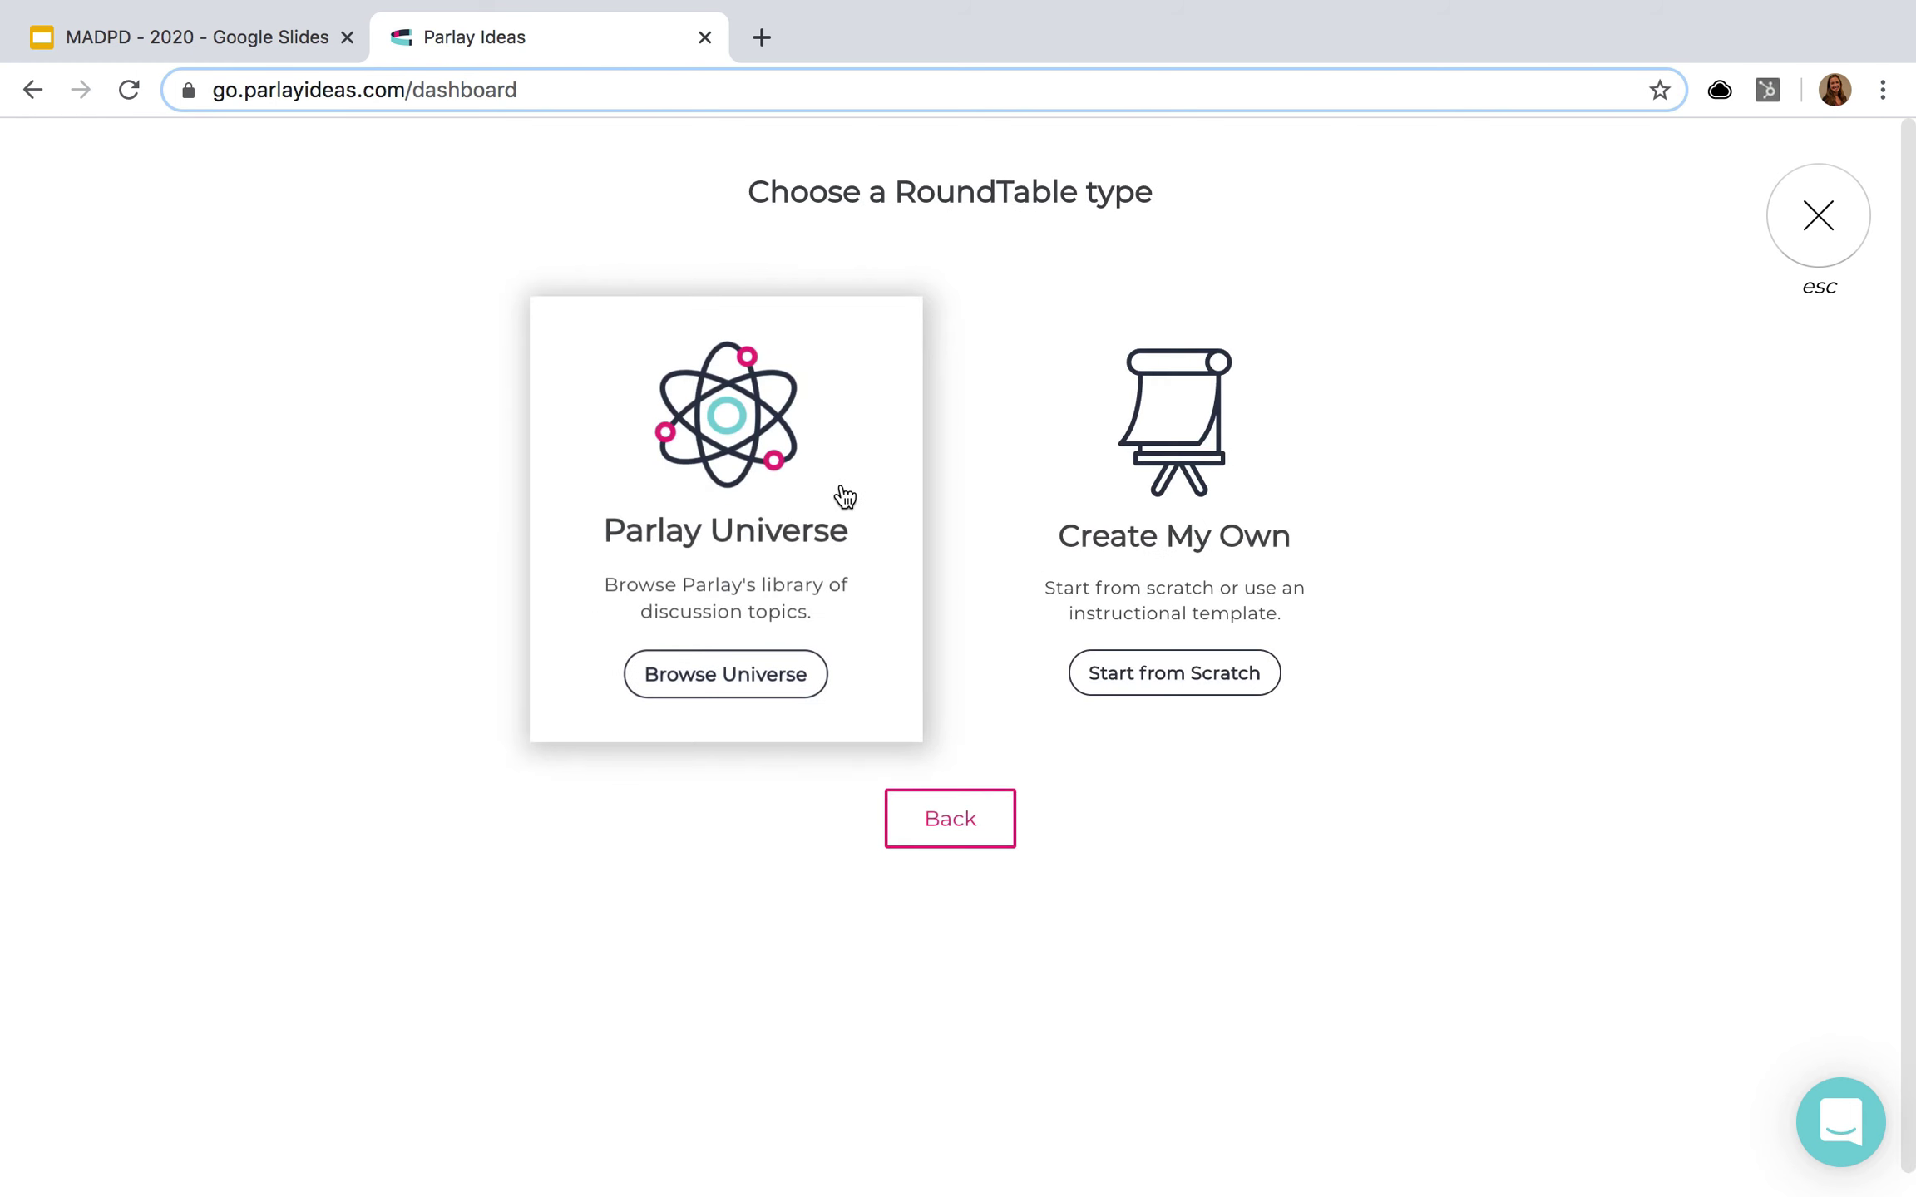
left_click(632, 671)
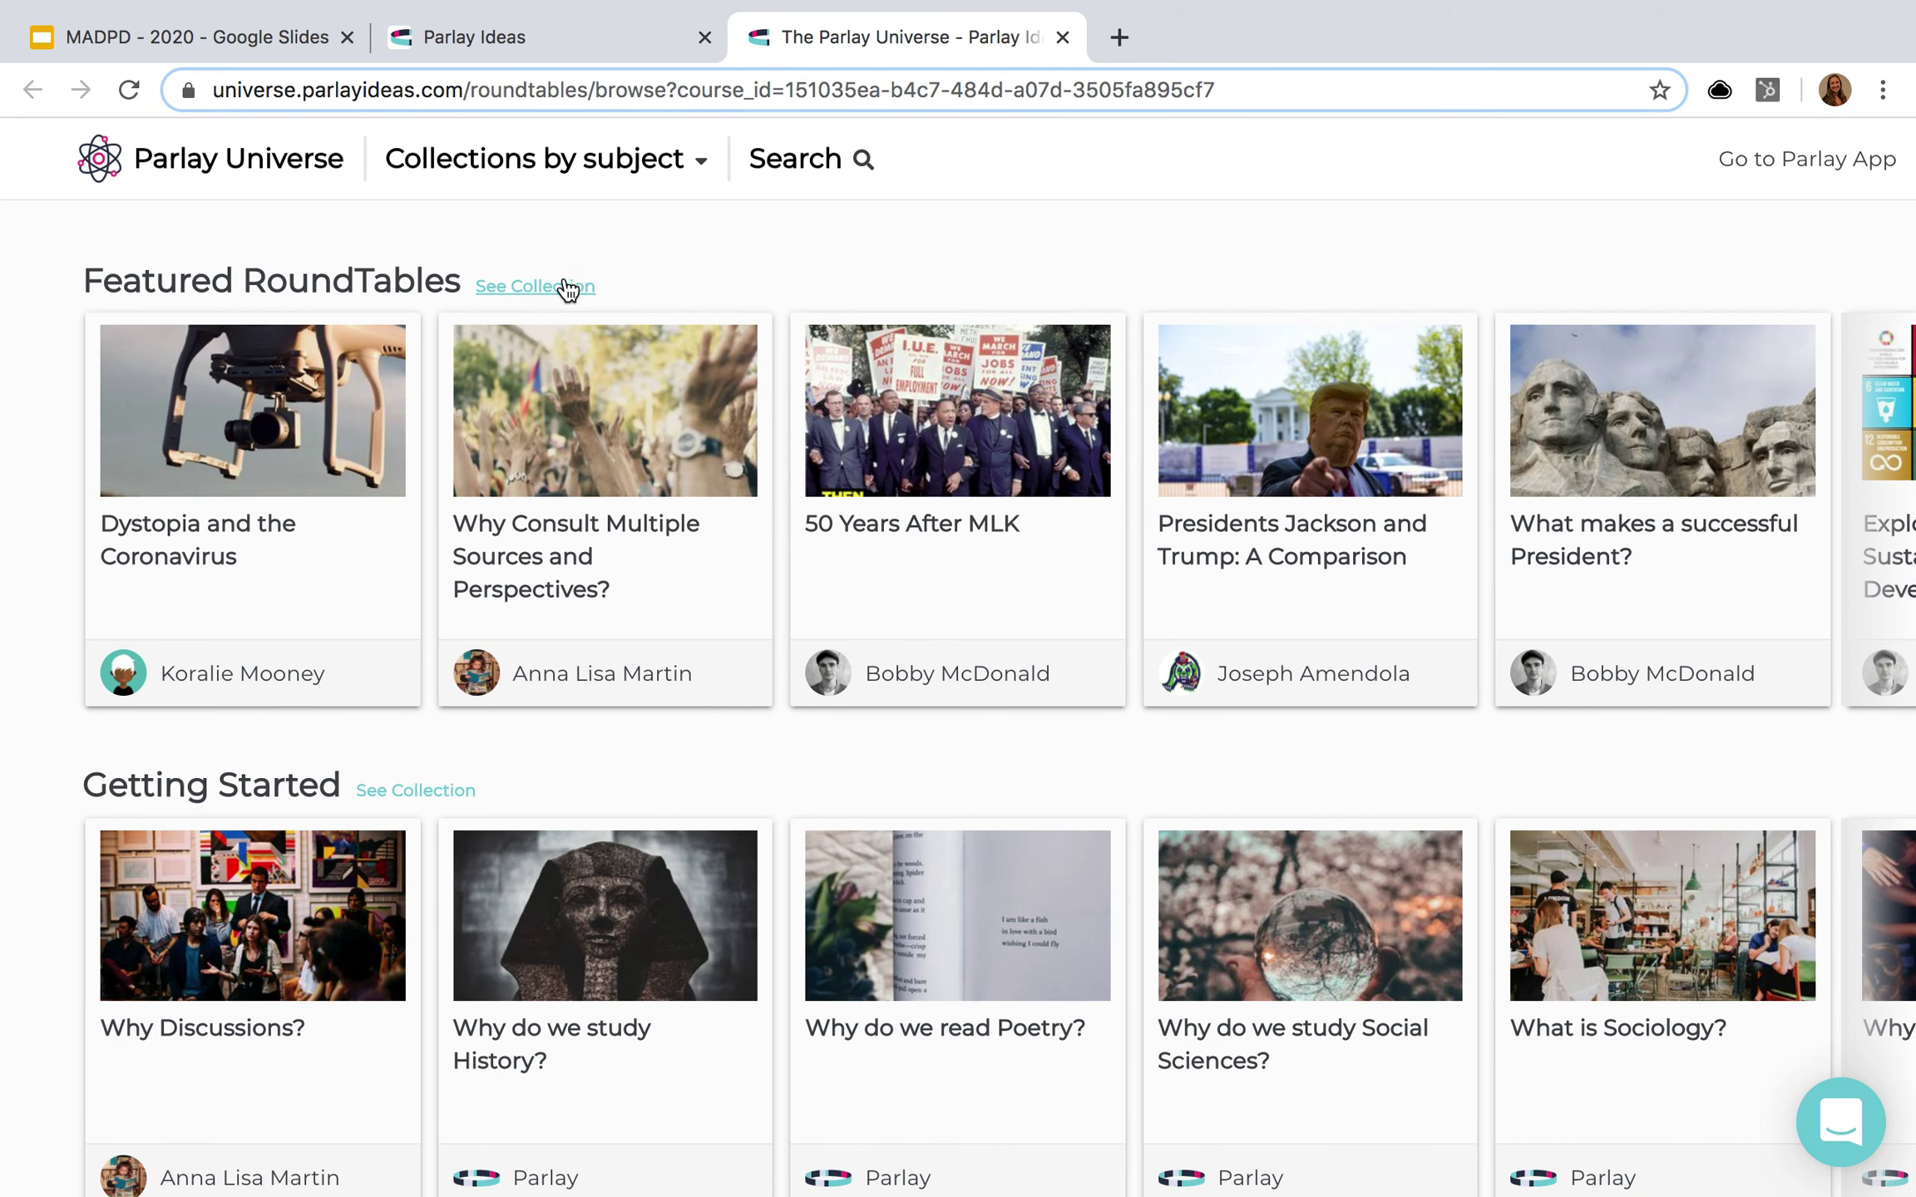
- Look through the Featured RoundTables, and open the World Issues collection under Politics & Civics
left_click(1880, 507)
left_click(1881, 509)
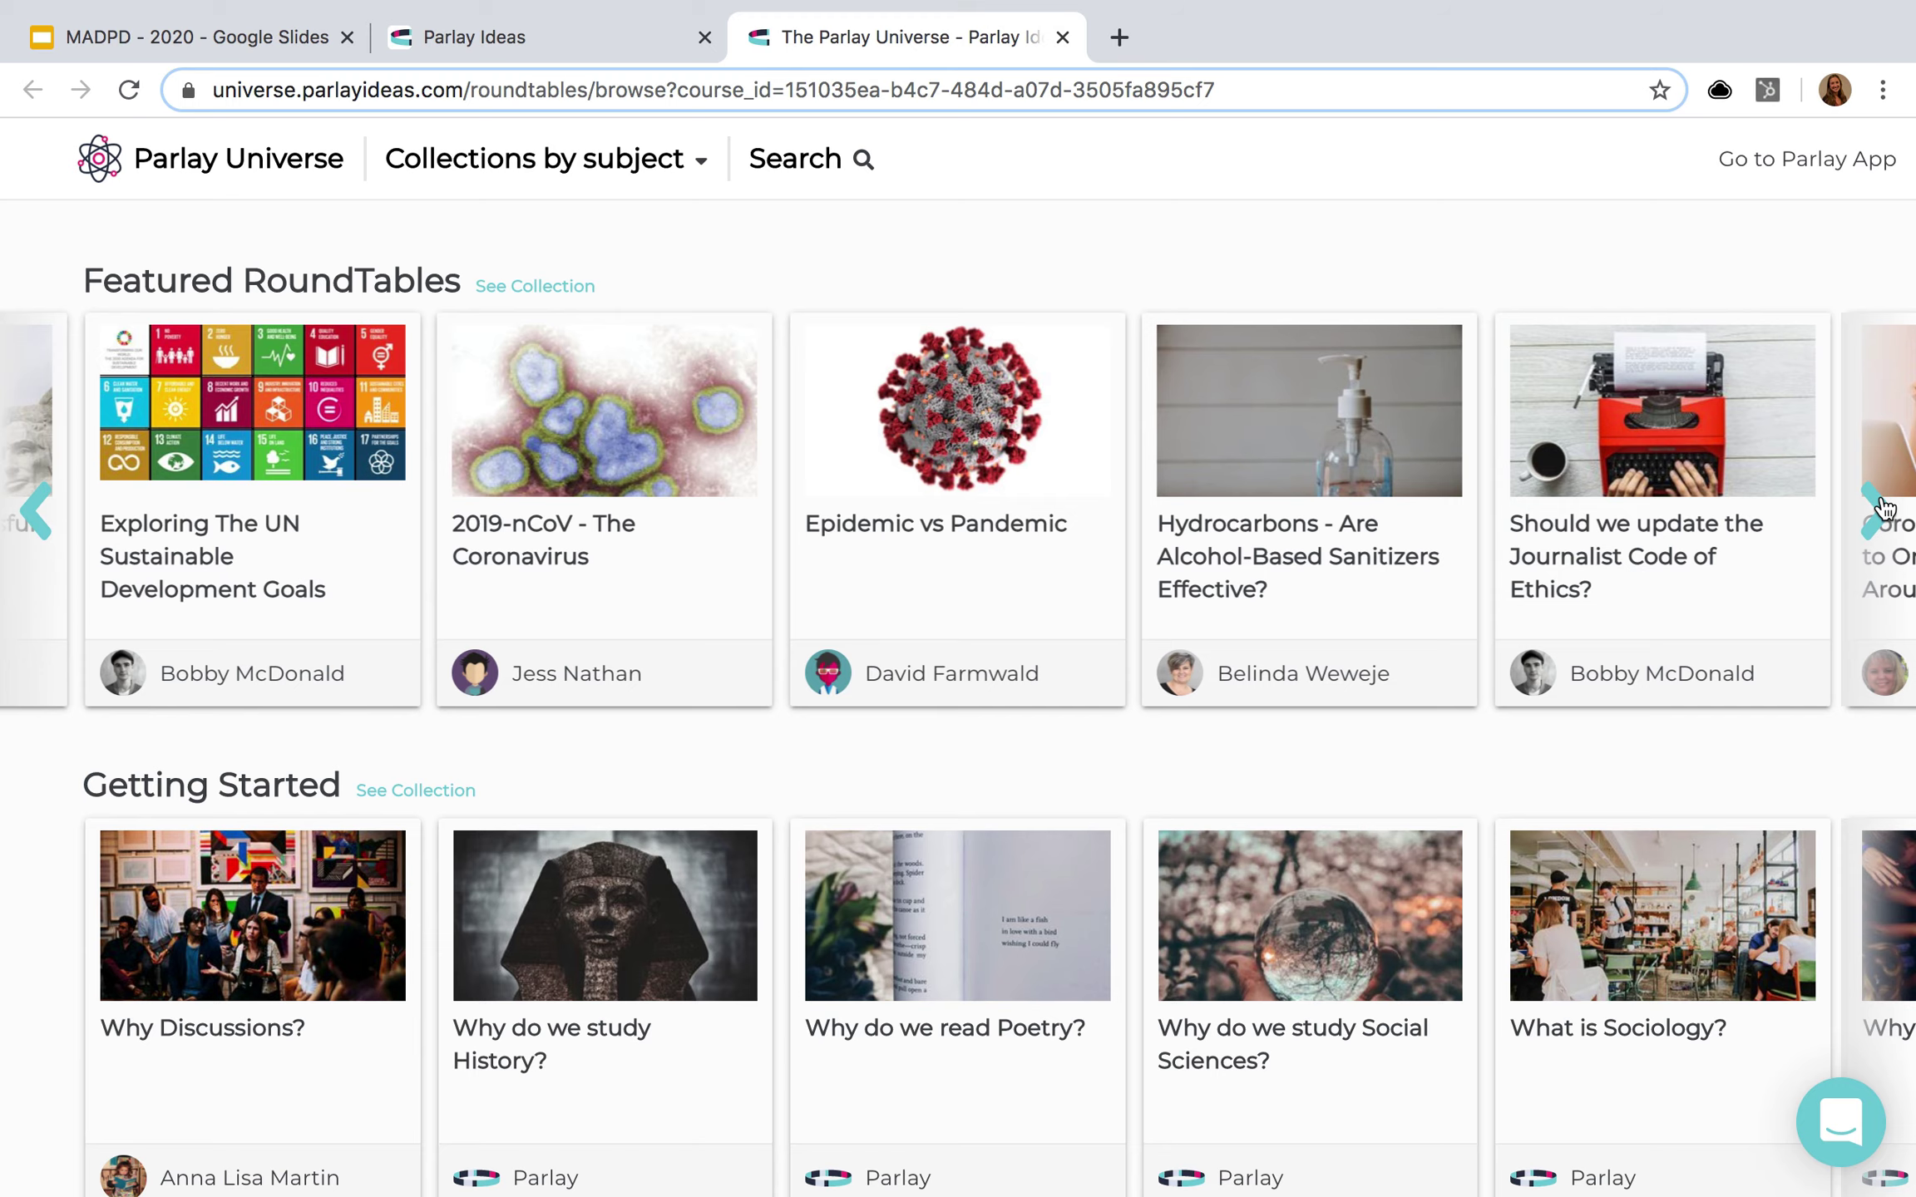
left_click(1881, 509)
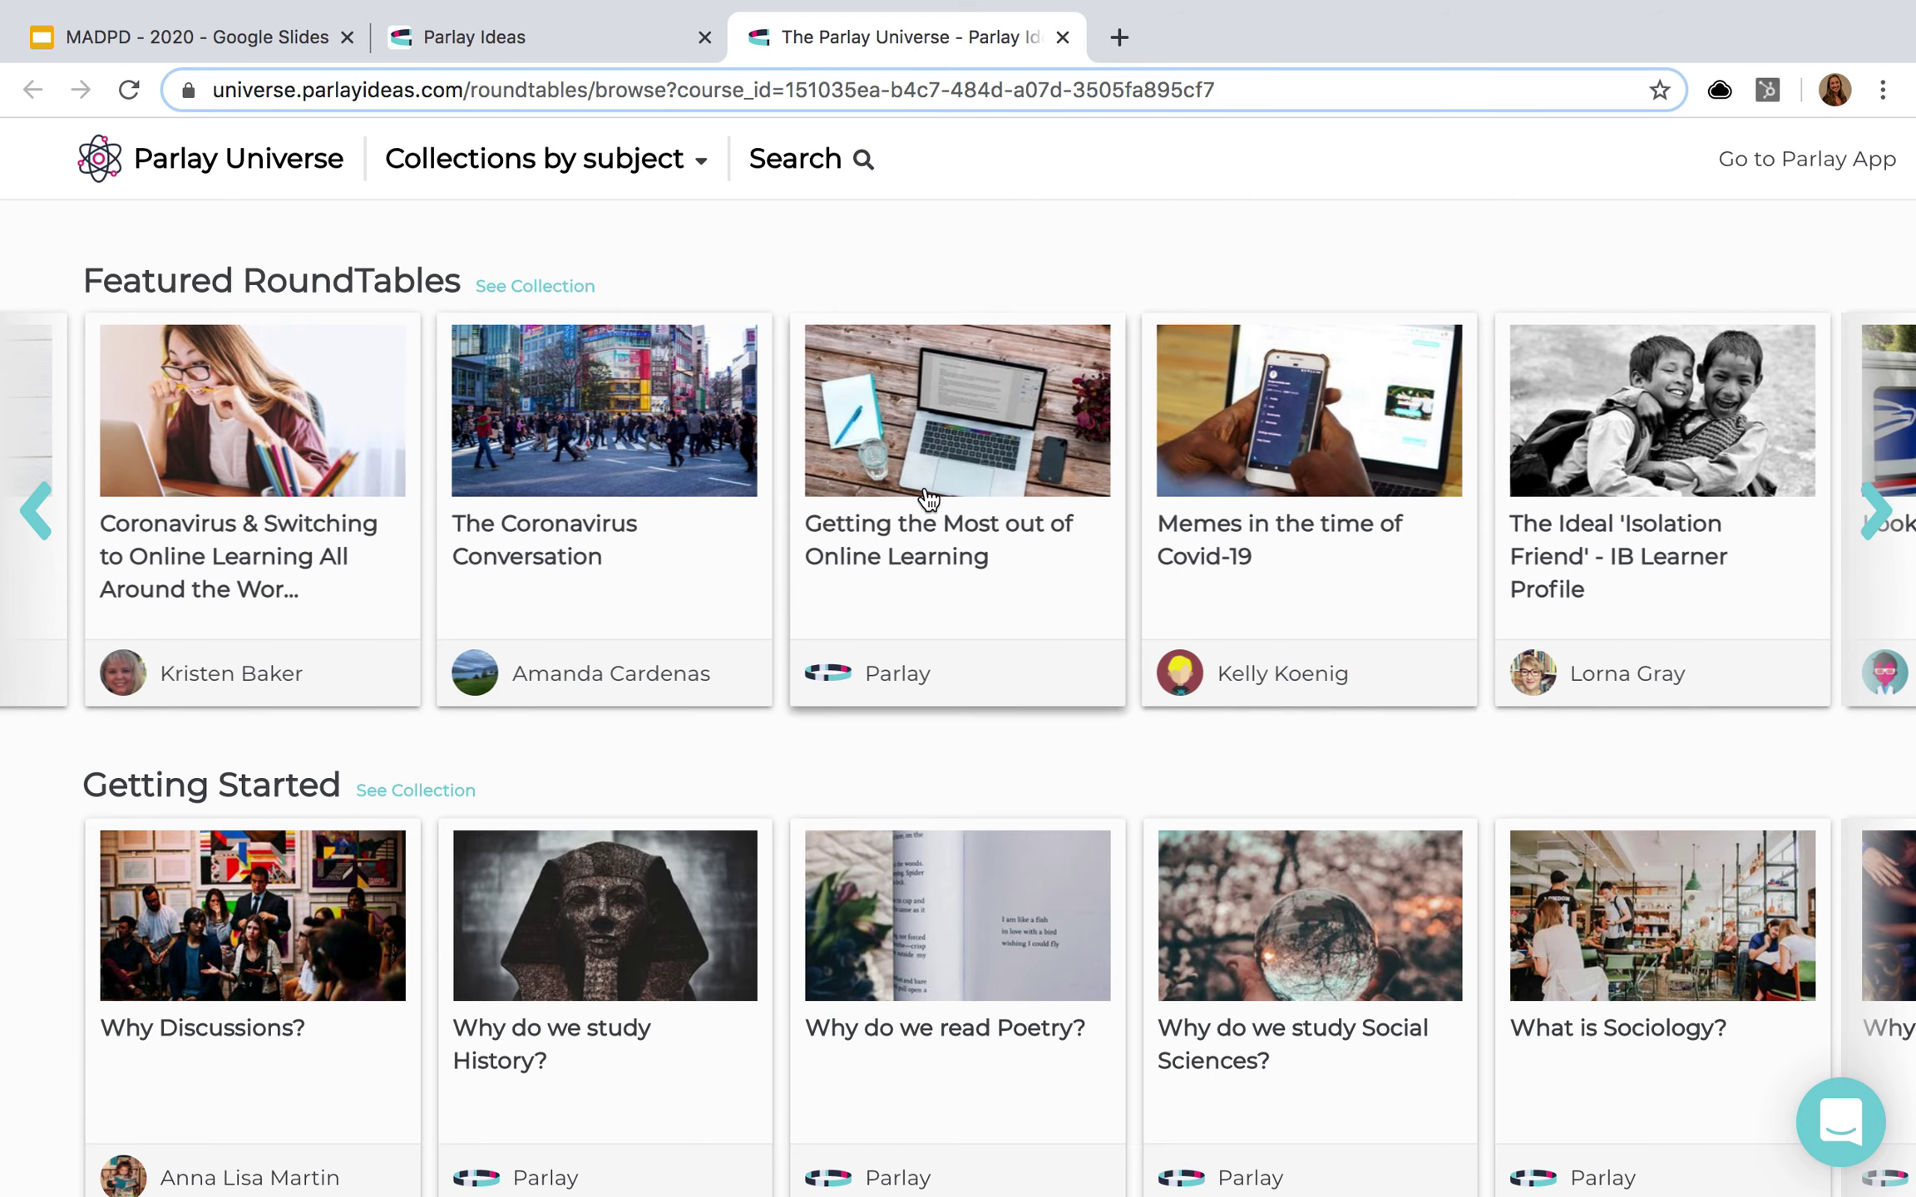
left_click(586, 176)
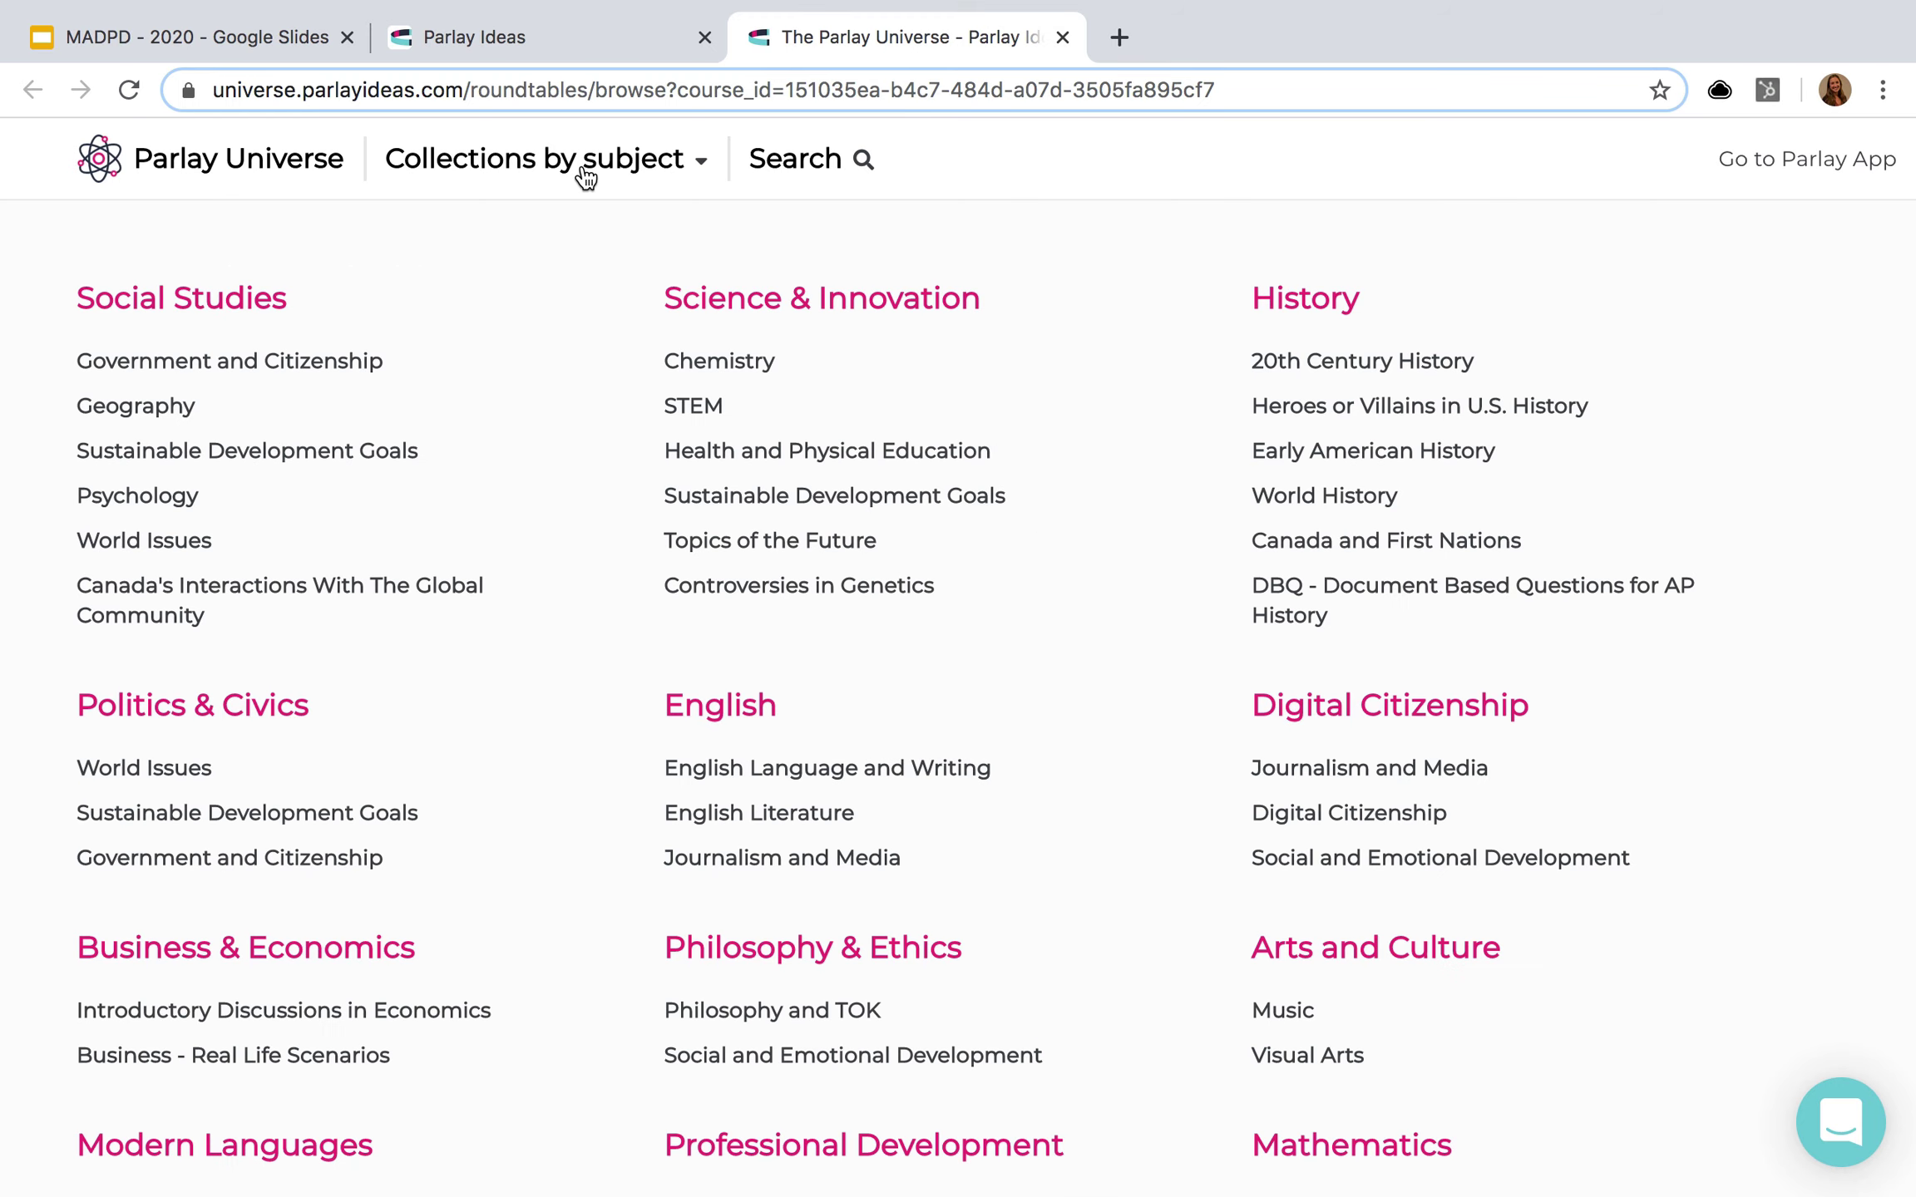
scroll(1078, 668, "down", 1)
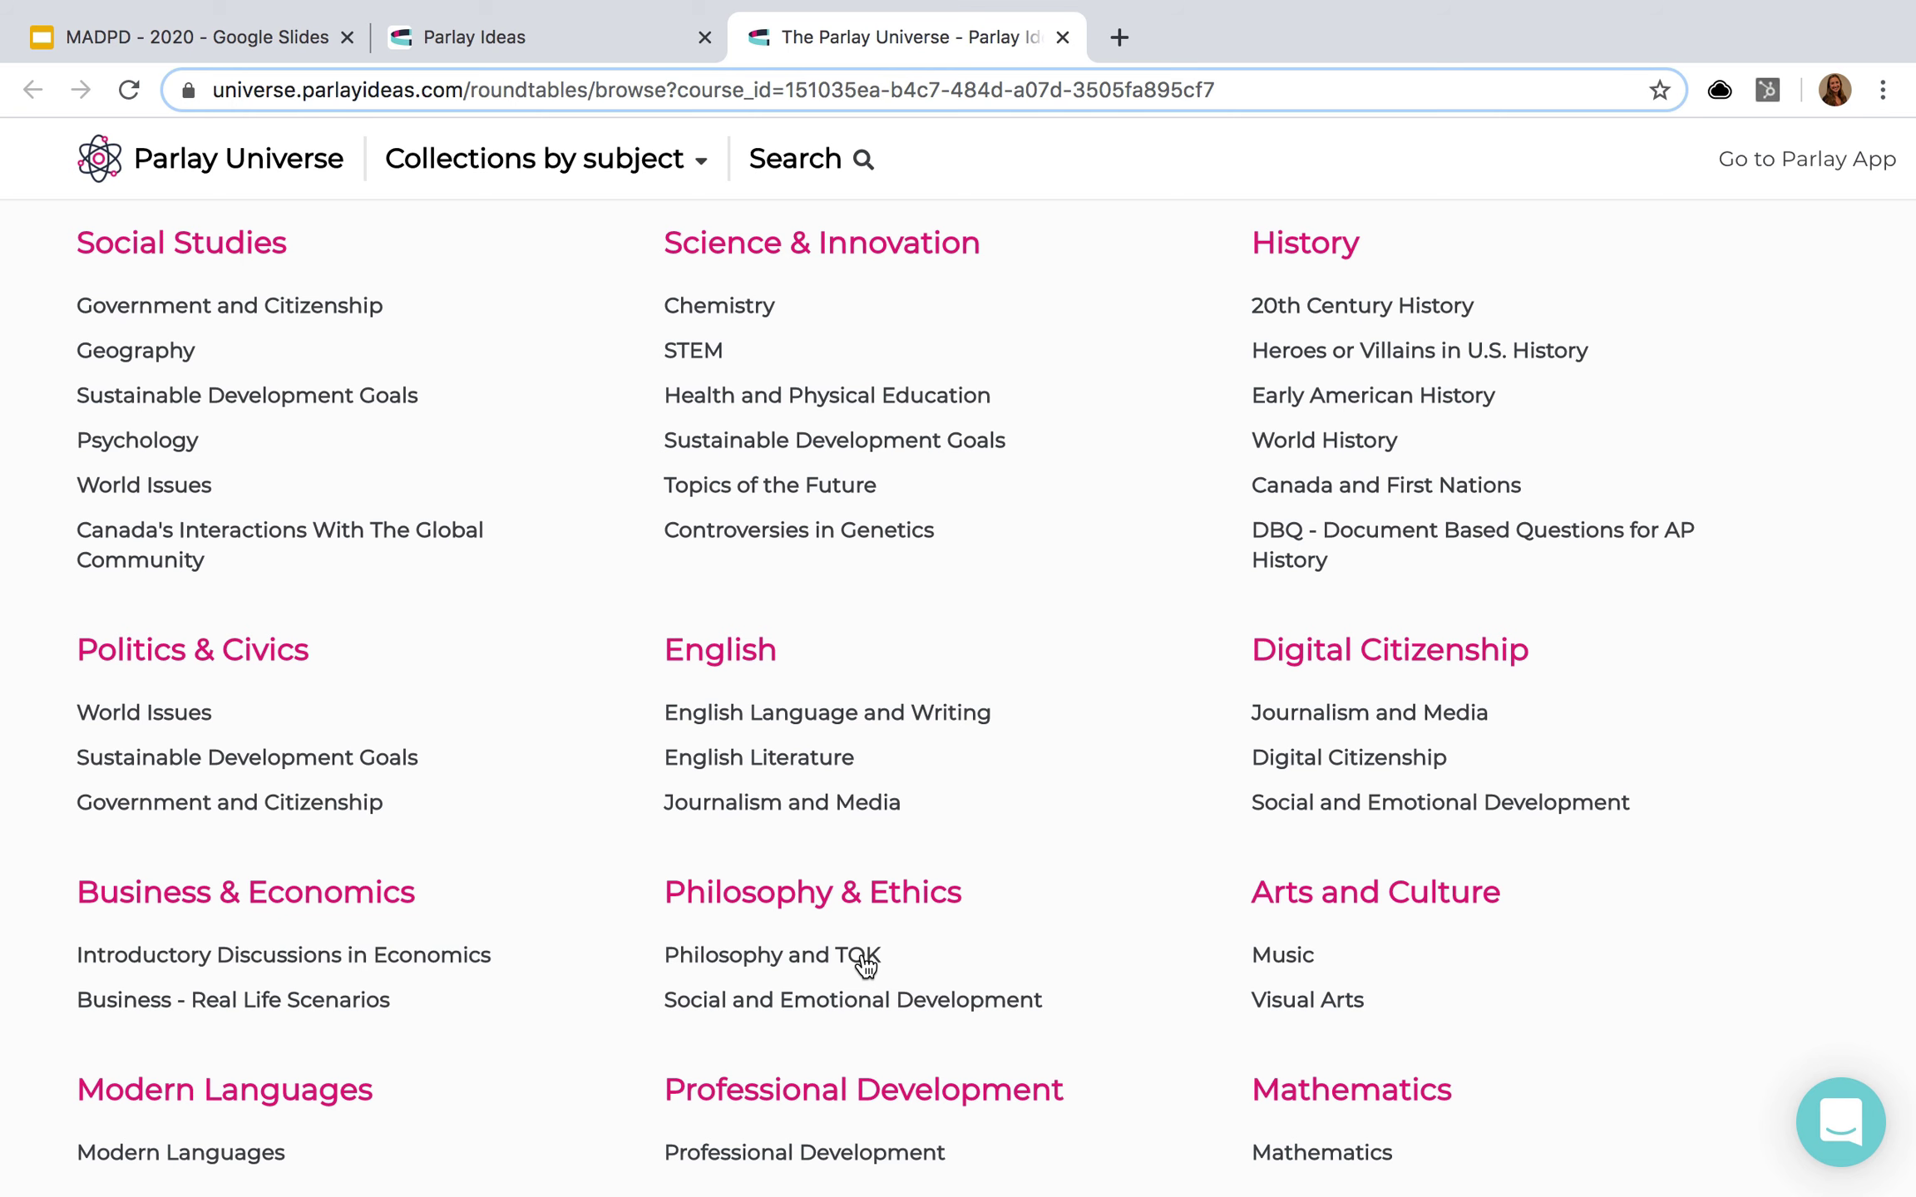
left_click(139, 713)
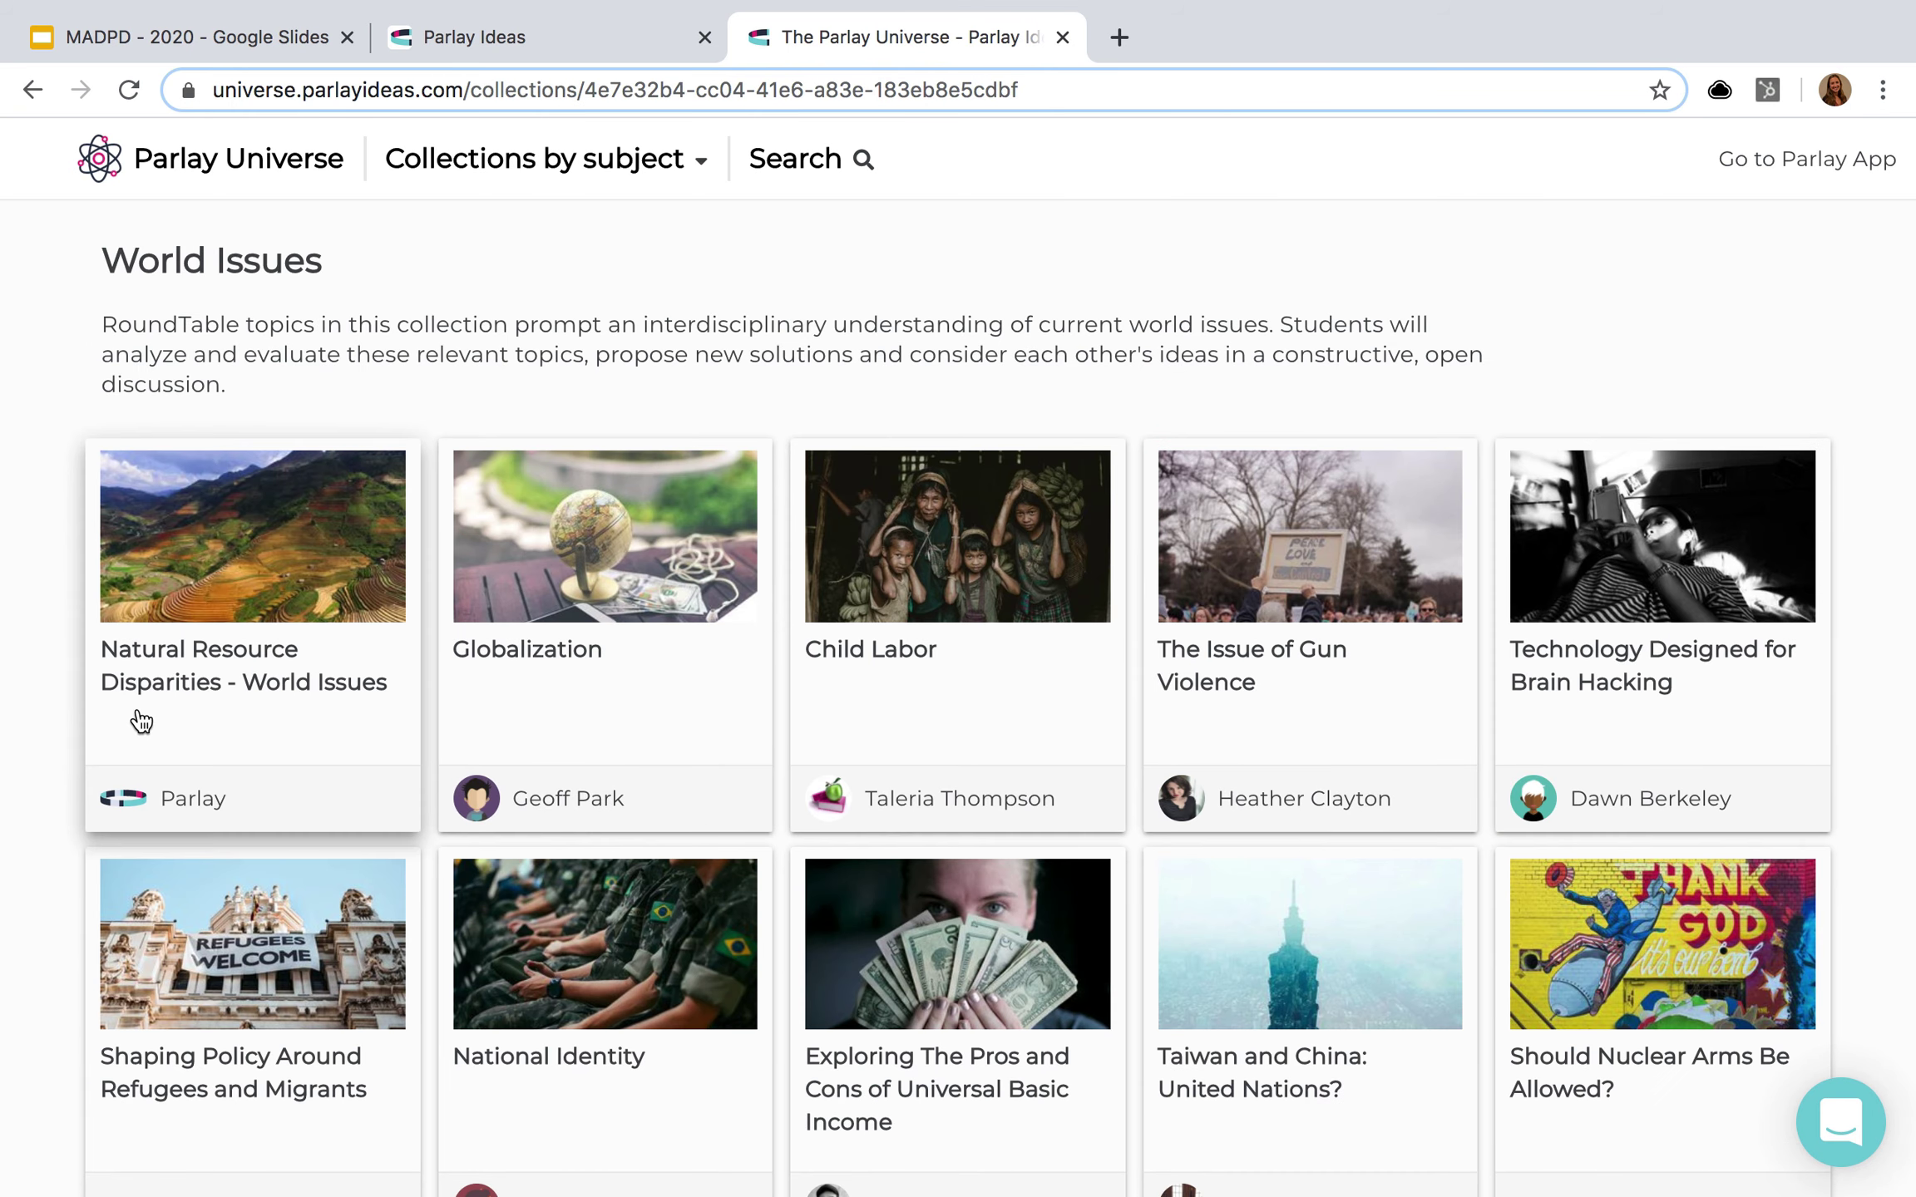
- Look through the World Issues collection and open the Robots in Society topic
scroll(760, 835, "down", 5)
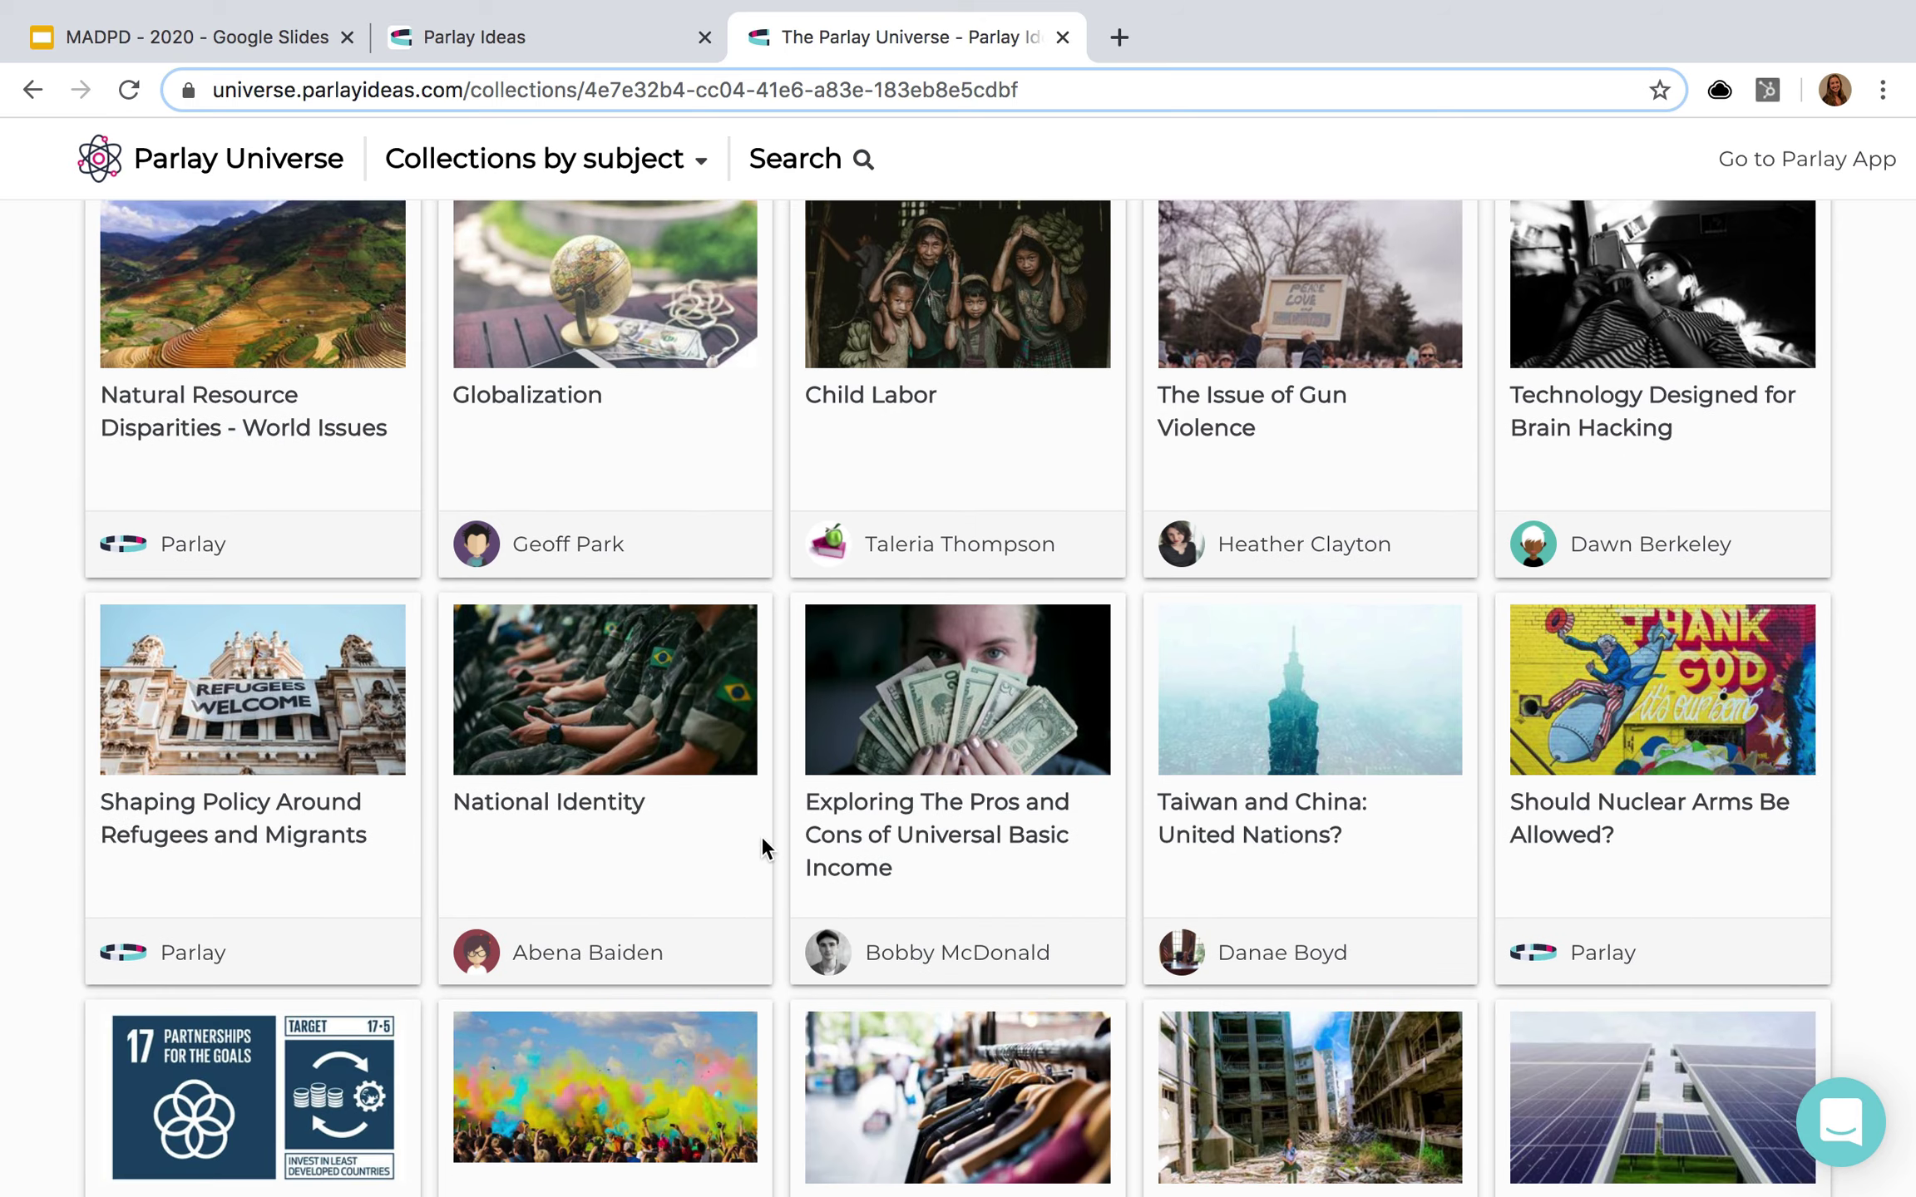
scroll(760, 835, "down", 6)
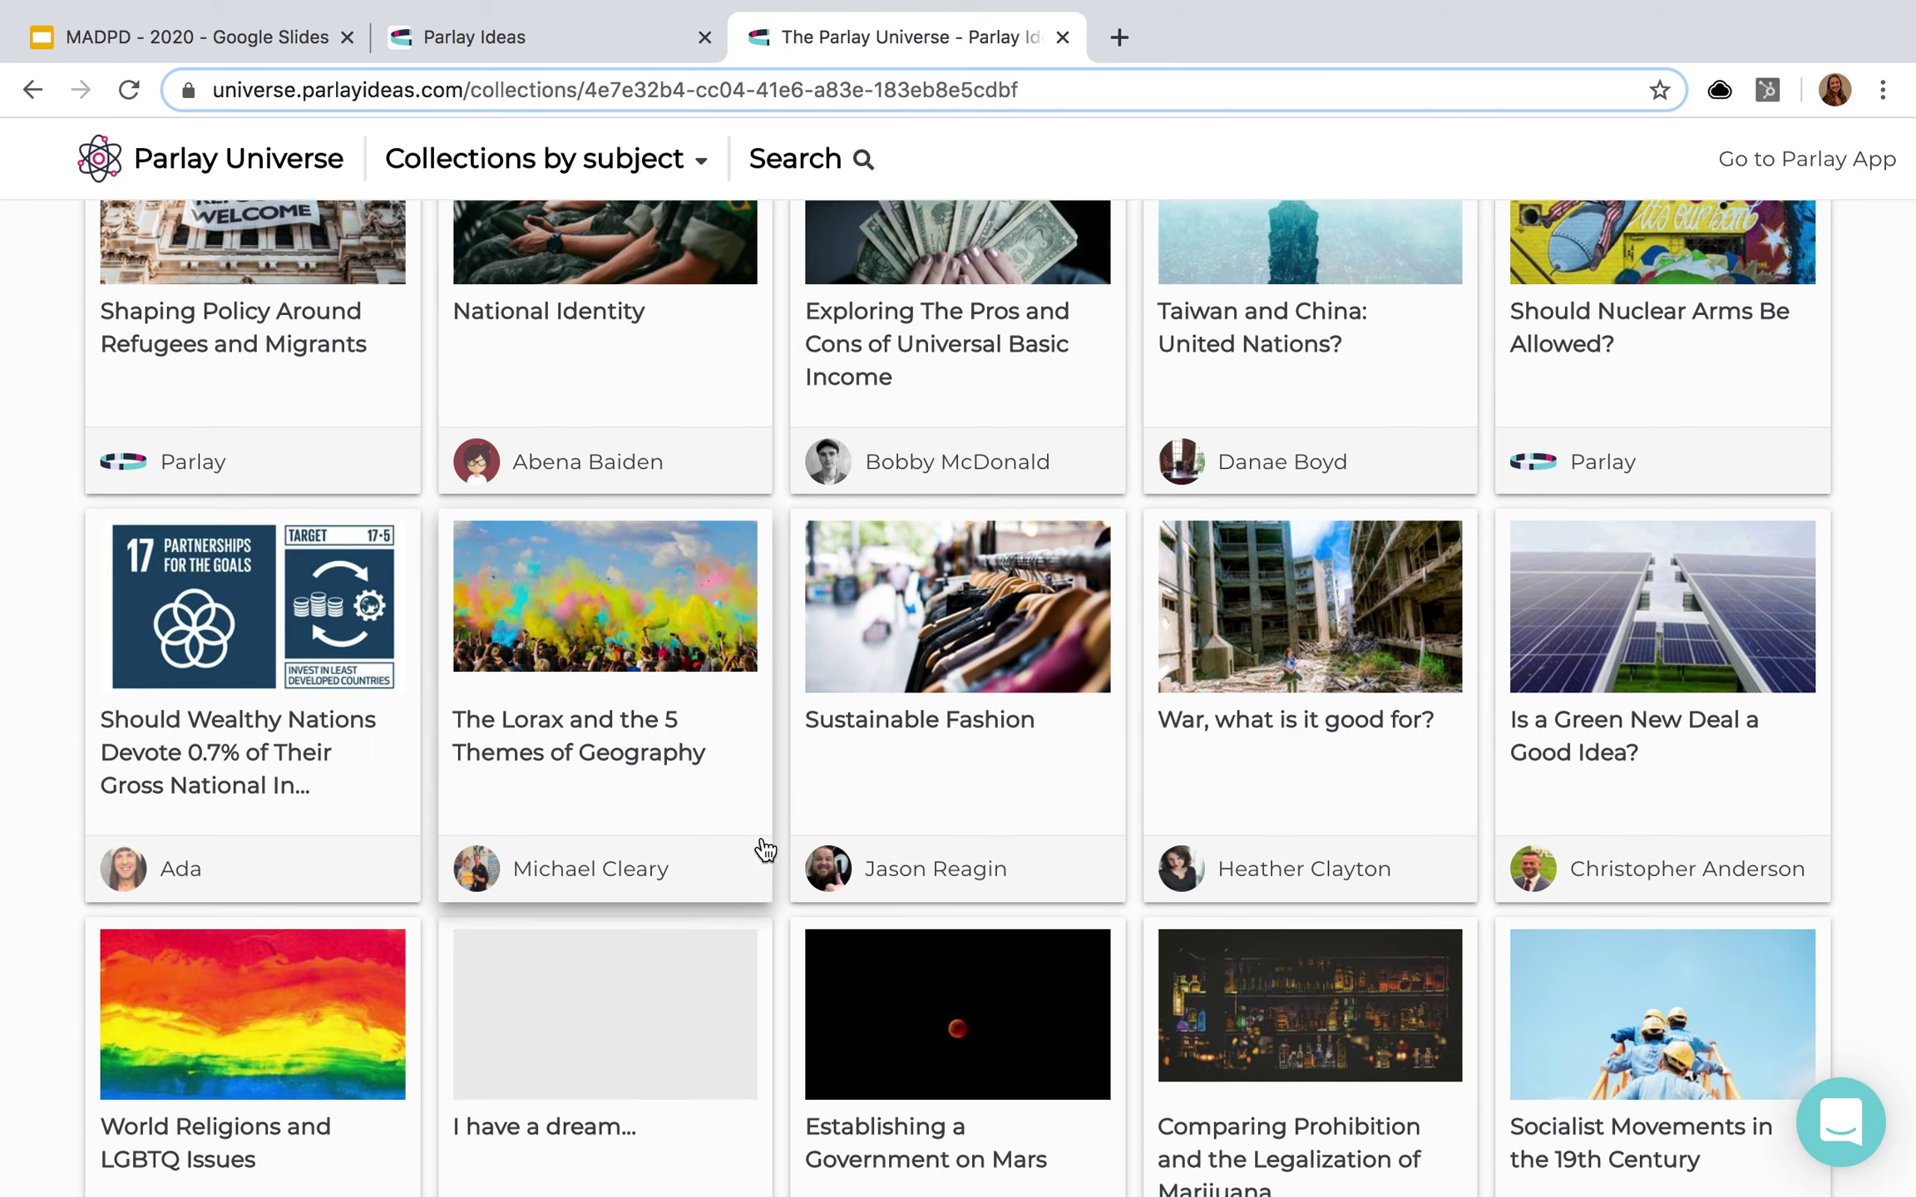
scroll(765, 848, "down", 5)
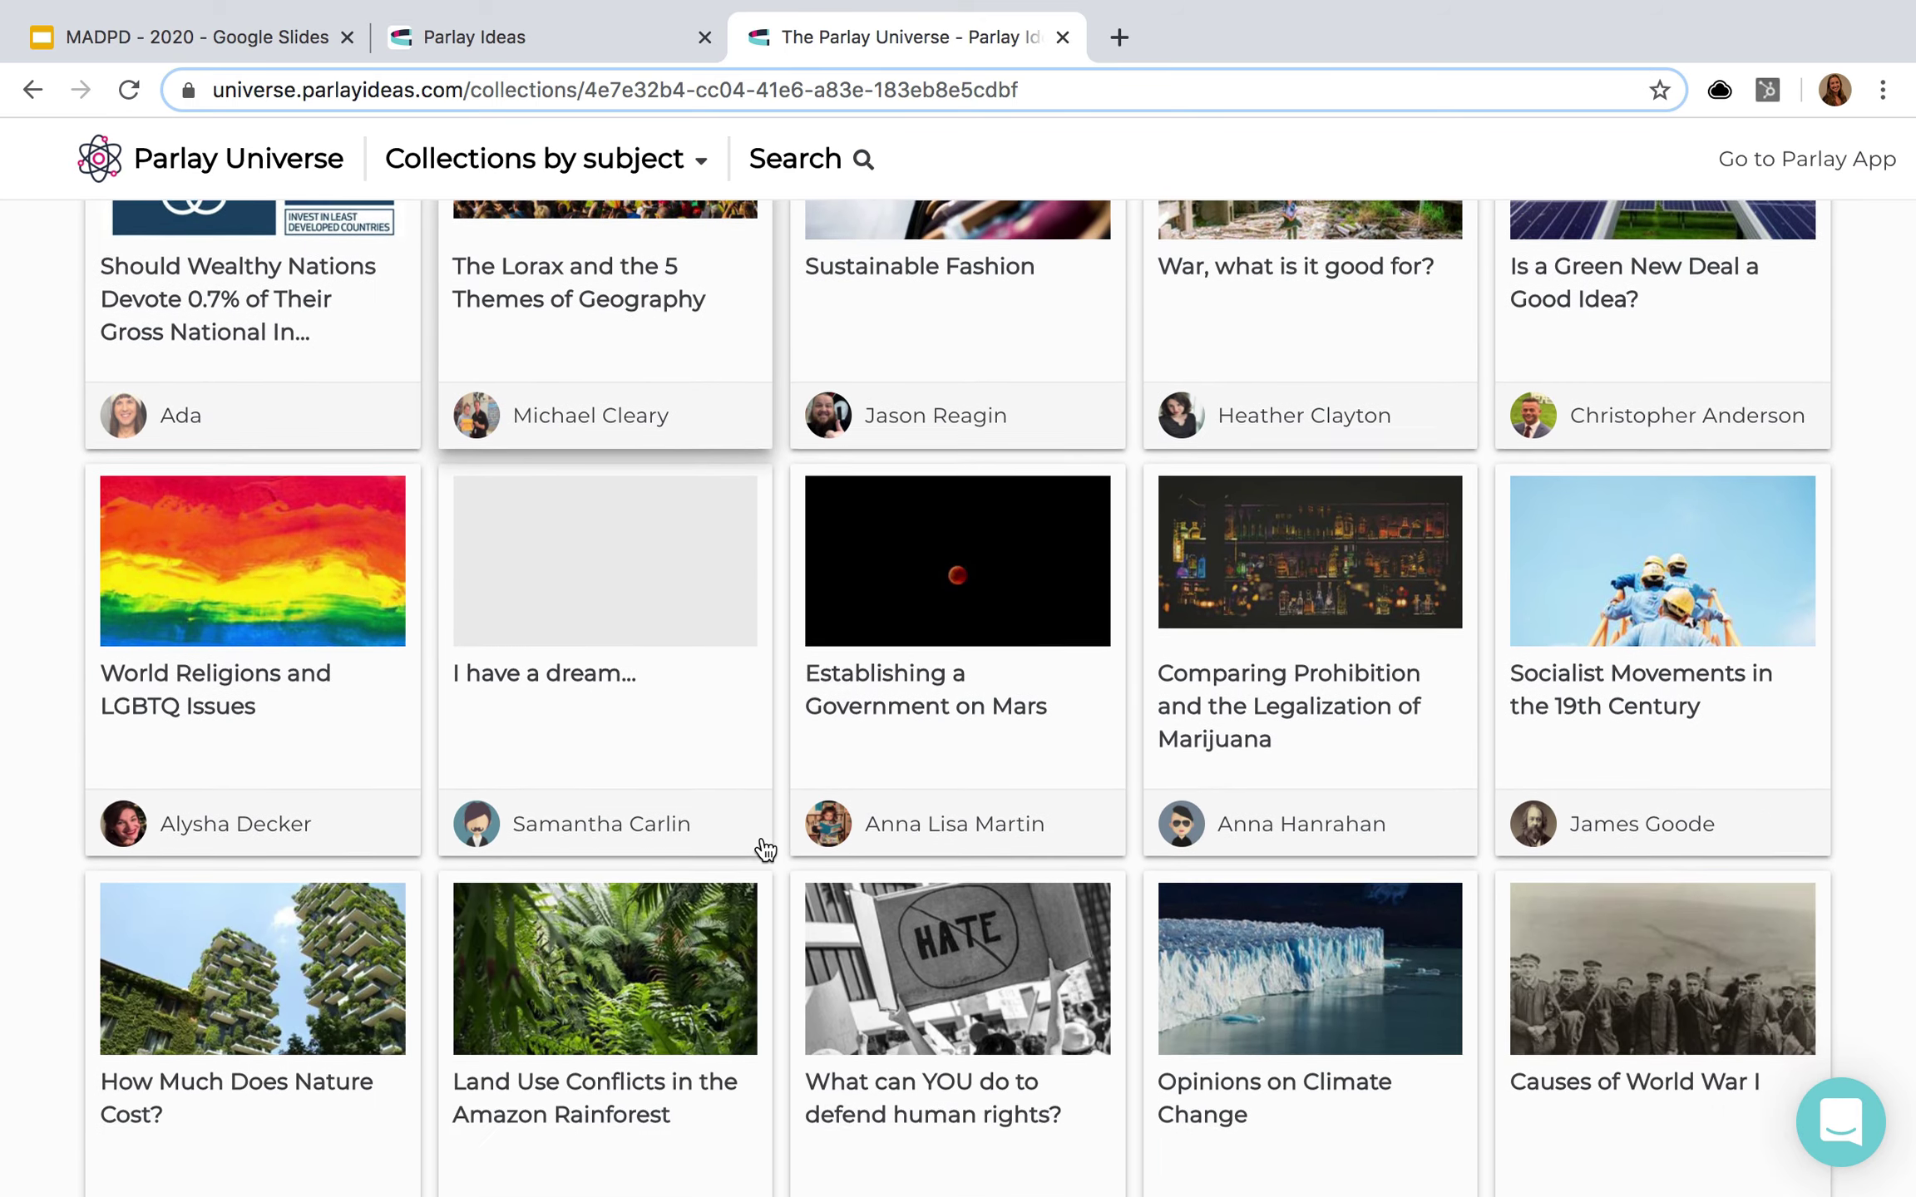
scroll(765, 850, "down", 7)
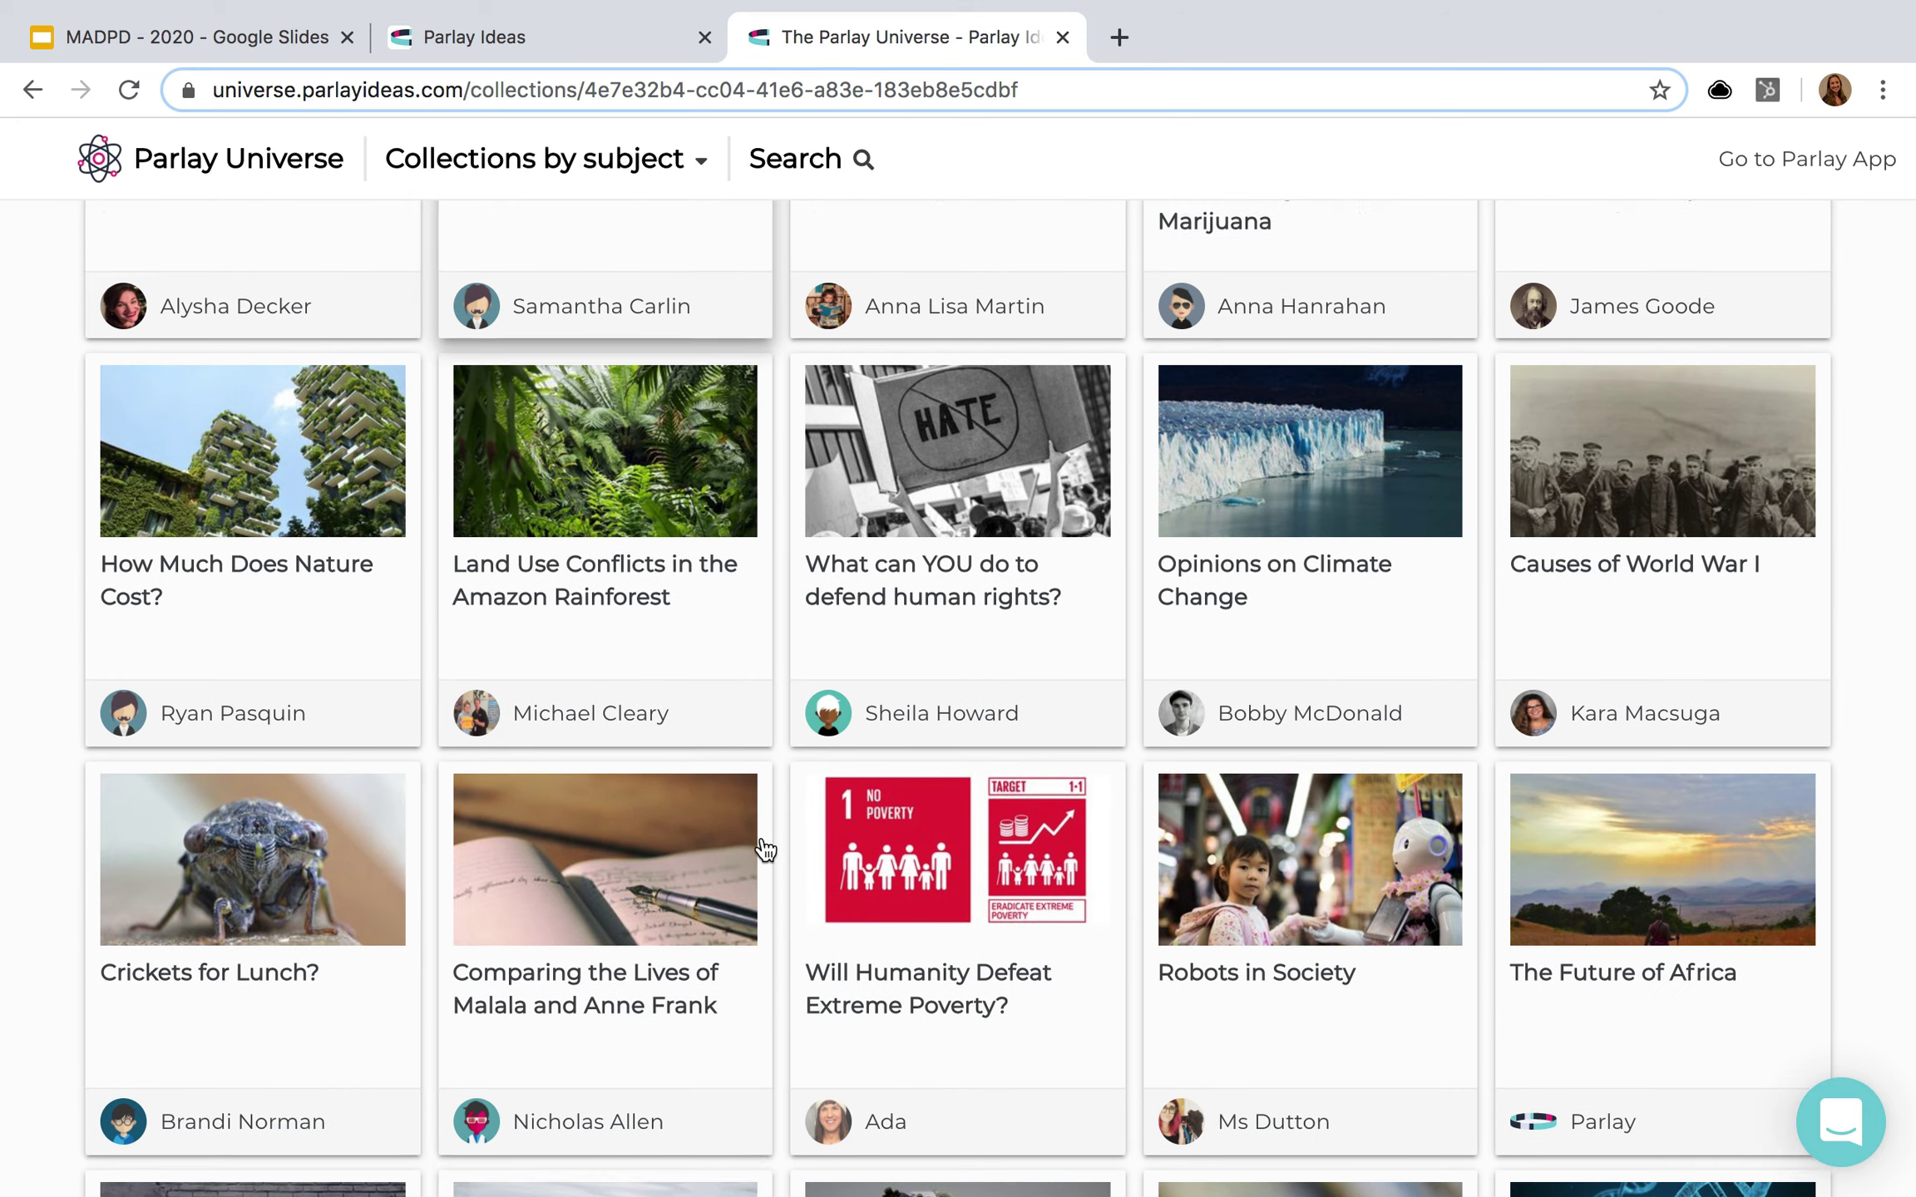
scroll(765, 850, "down", 3)
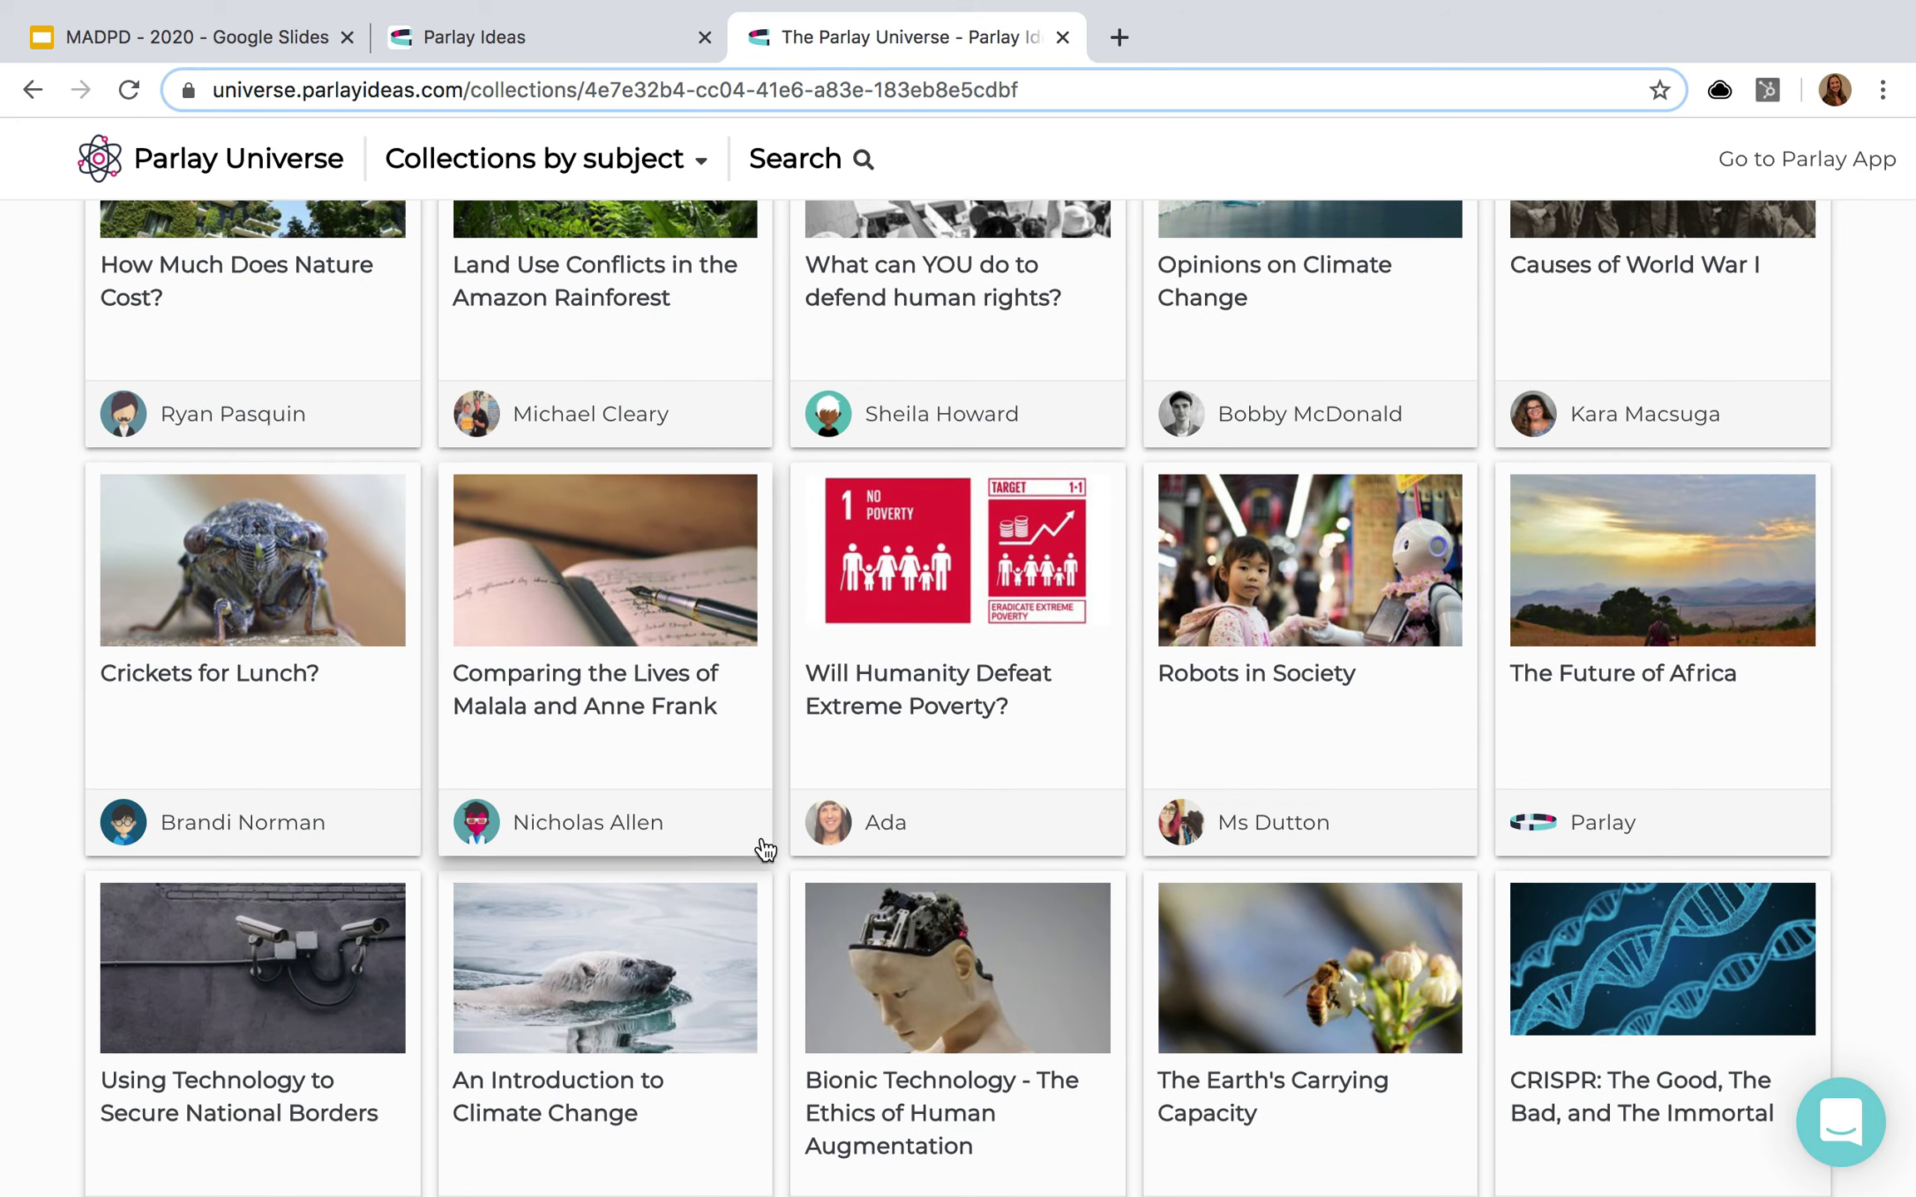
left_click(1365, 747)
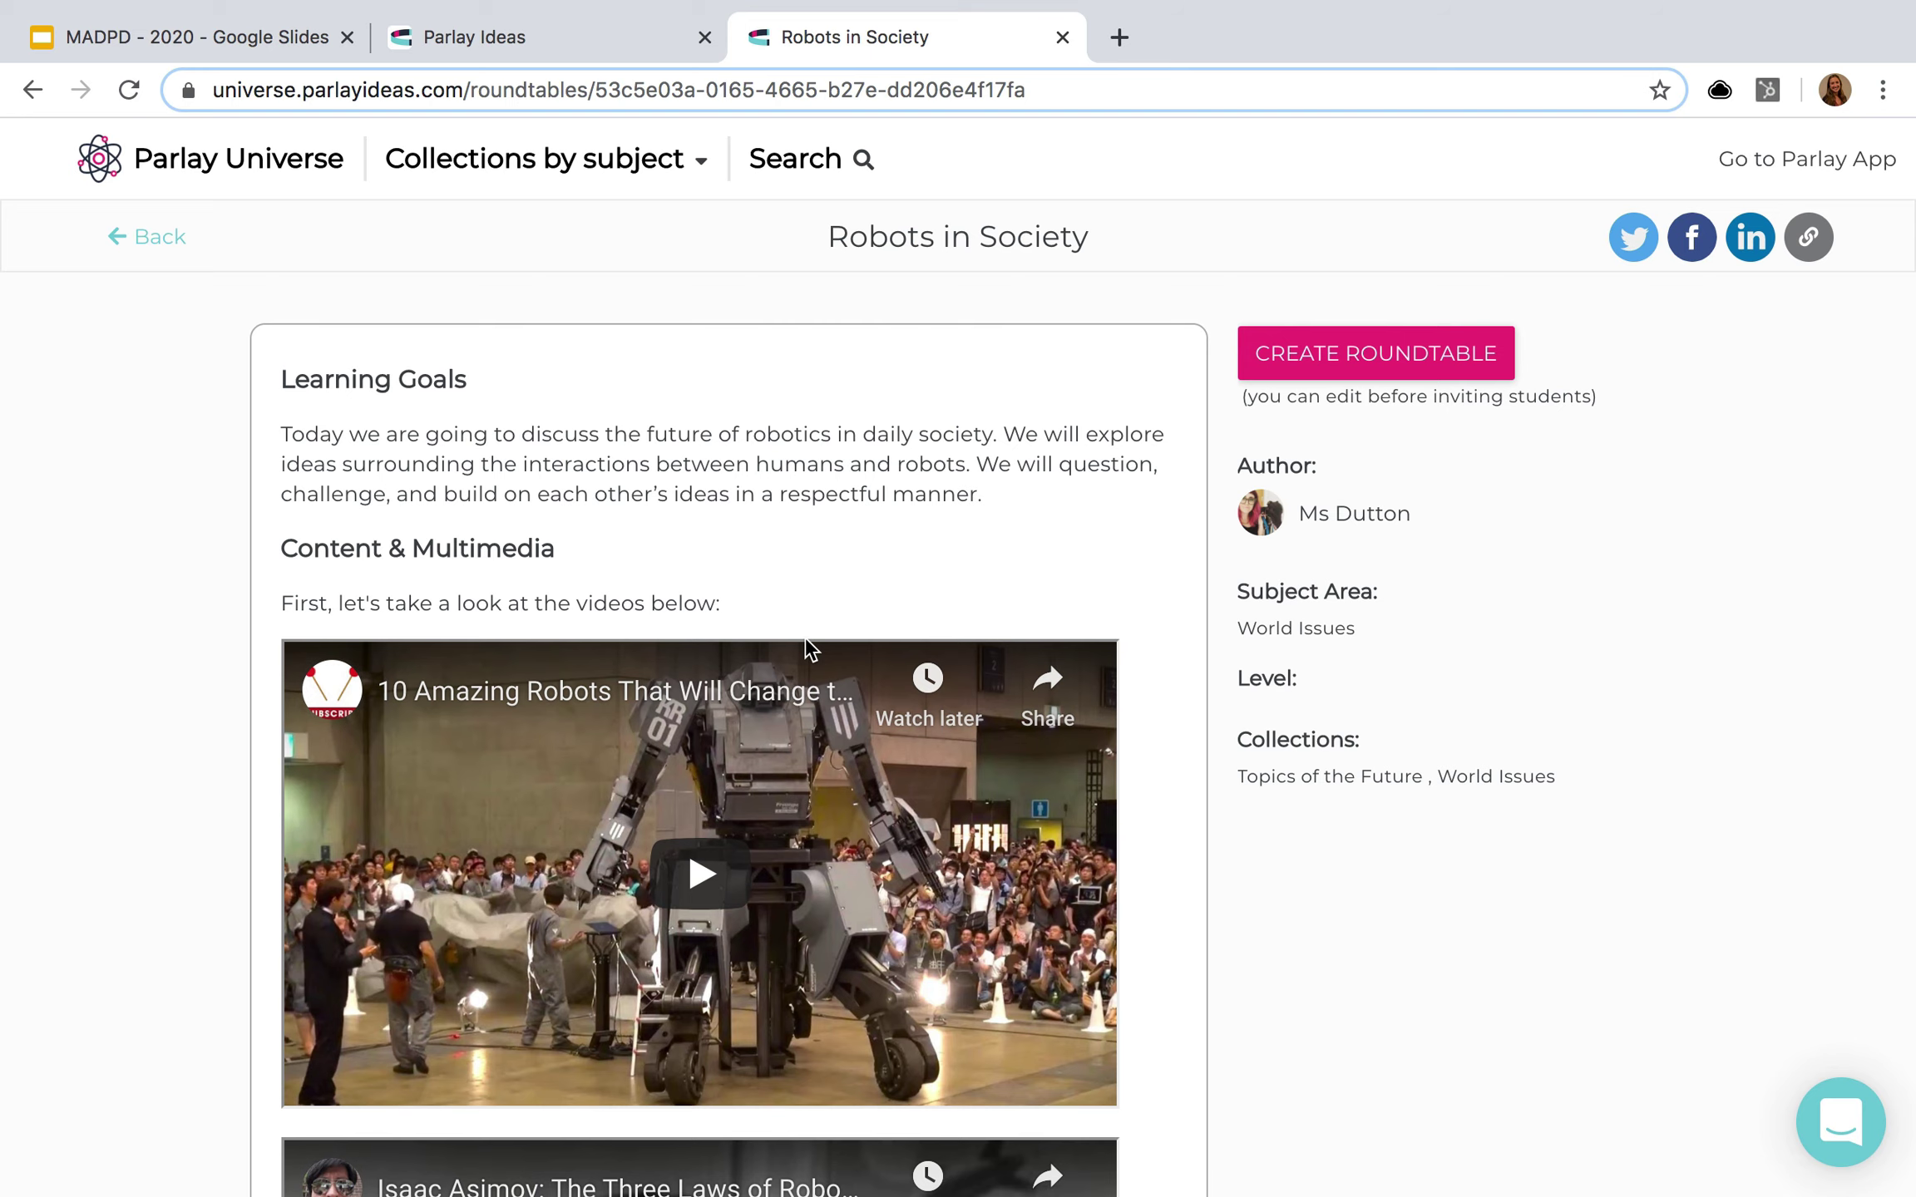
- Review the Robots in Society prompt and create a RoundTable from it for the Social Studies - 001 class
scroll(805, 639, "down", 9)
scroll(805, 638, "down", 9)
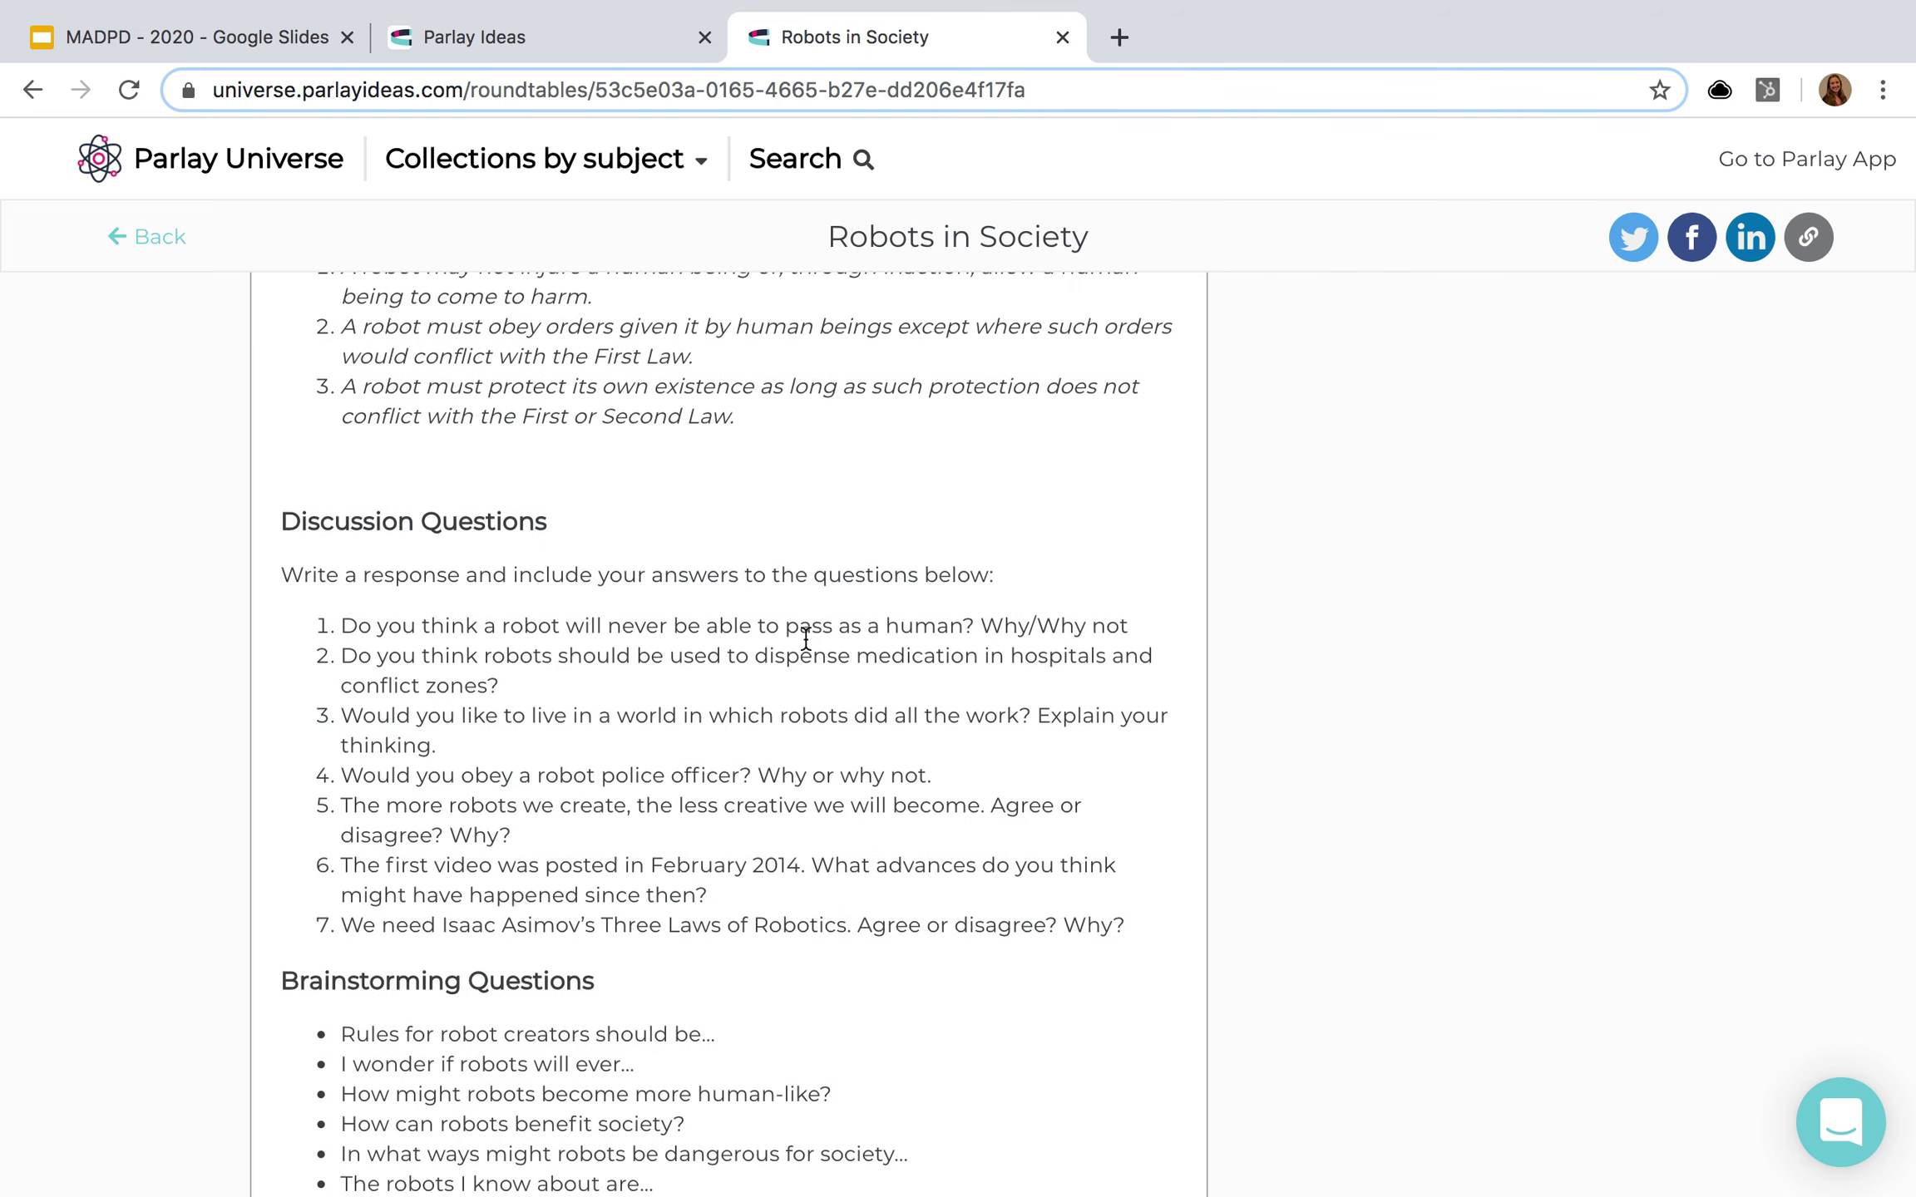
scroll(805, 638, "up", 17)
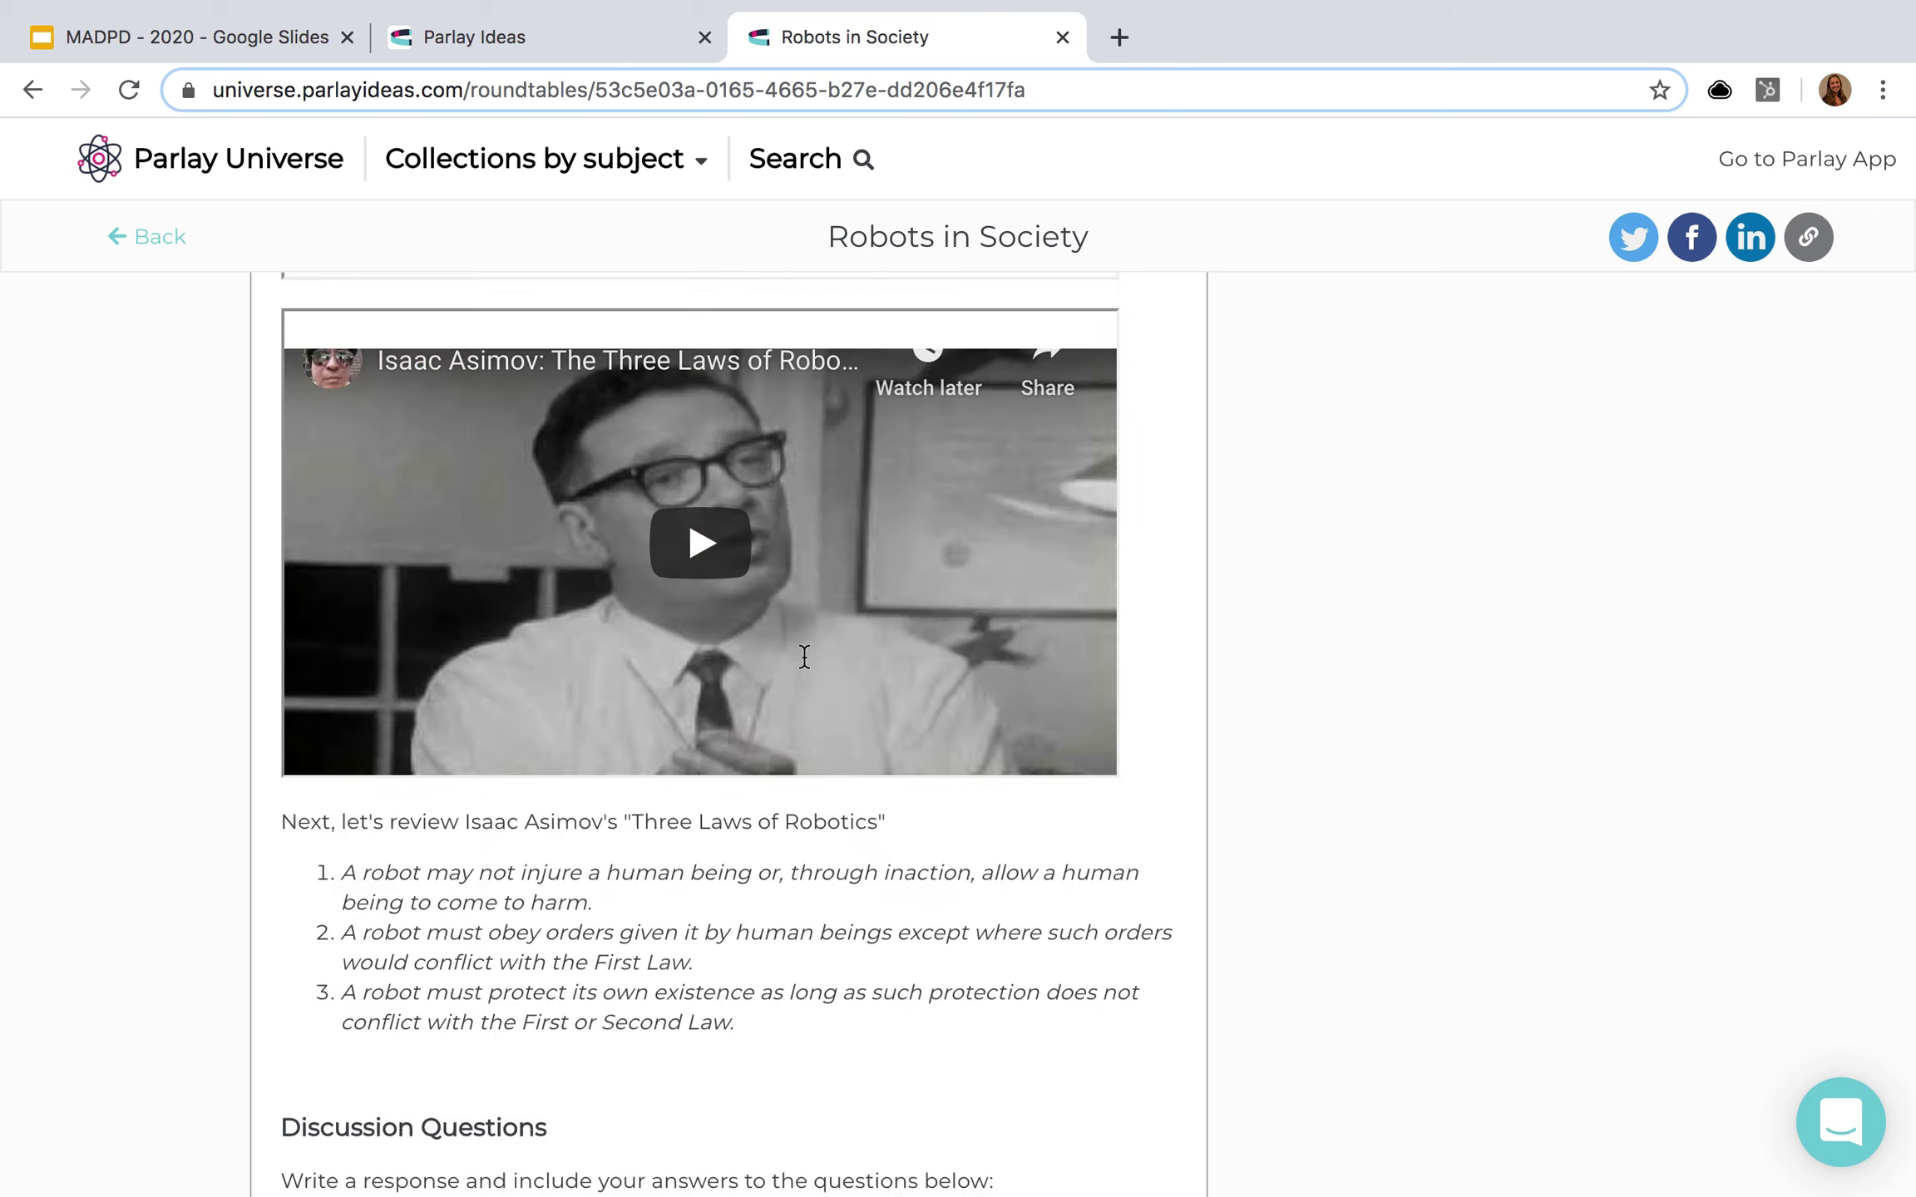
left_click(1394, 384)
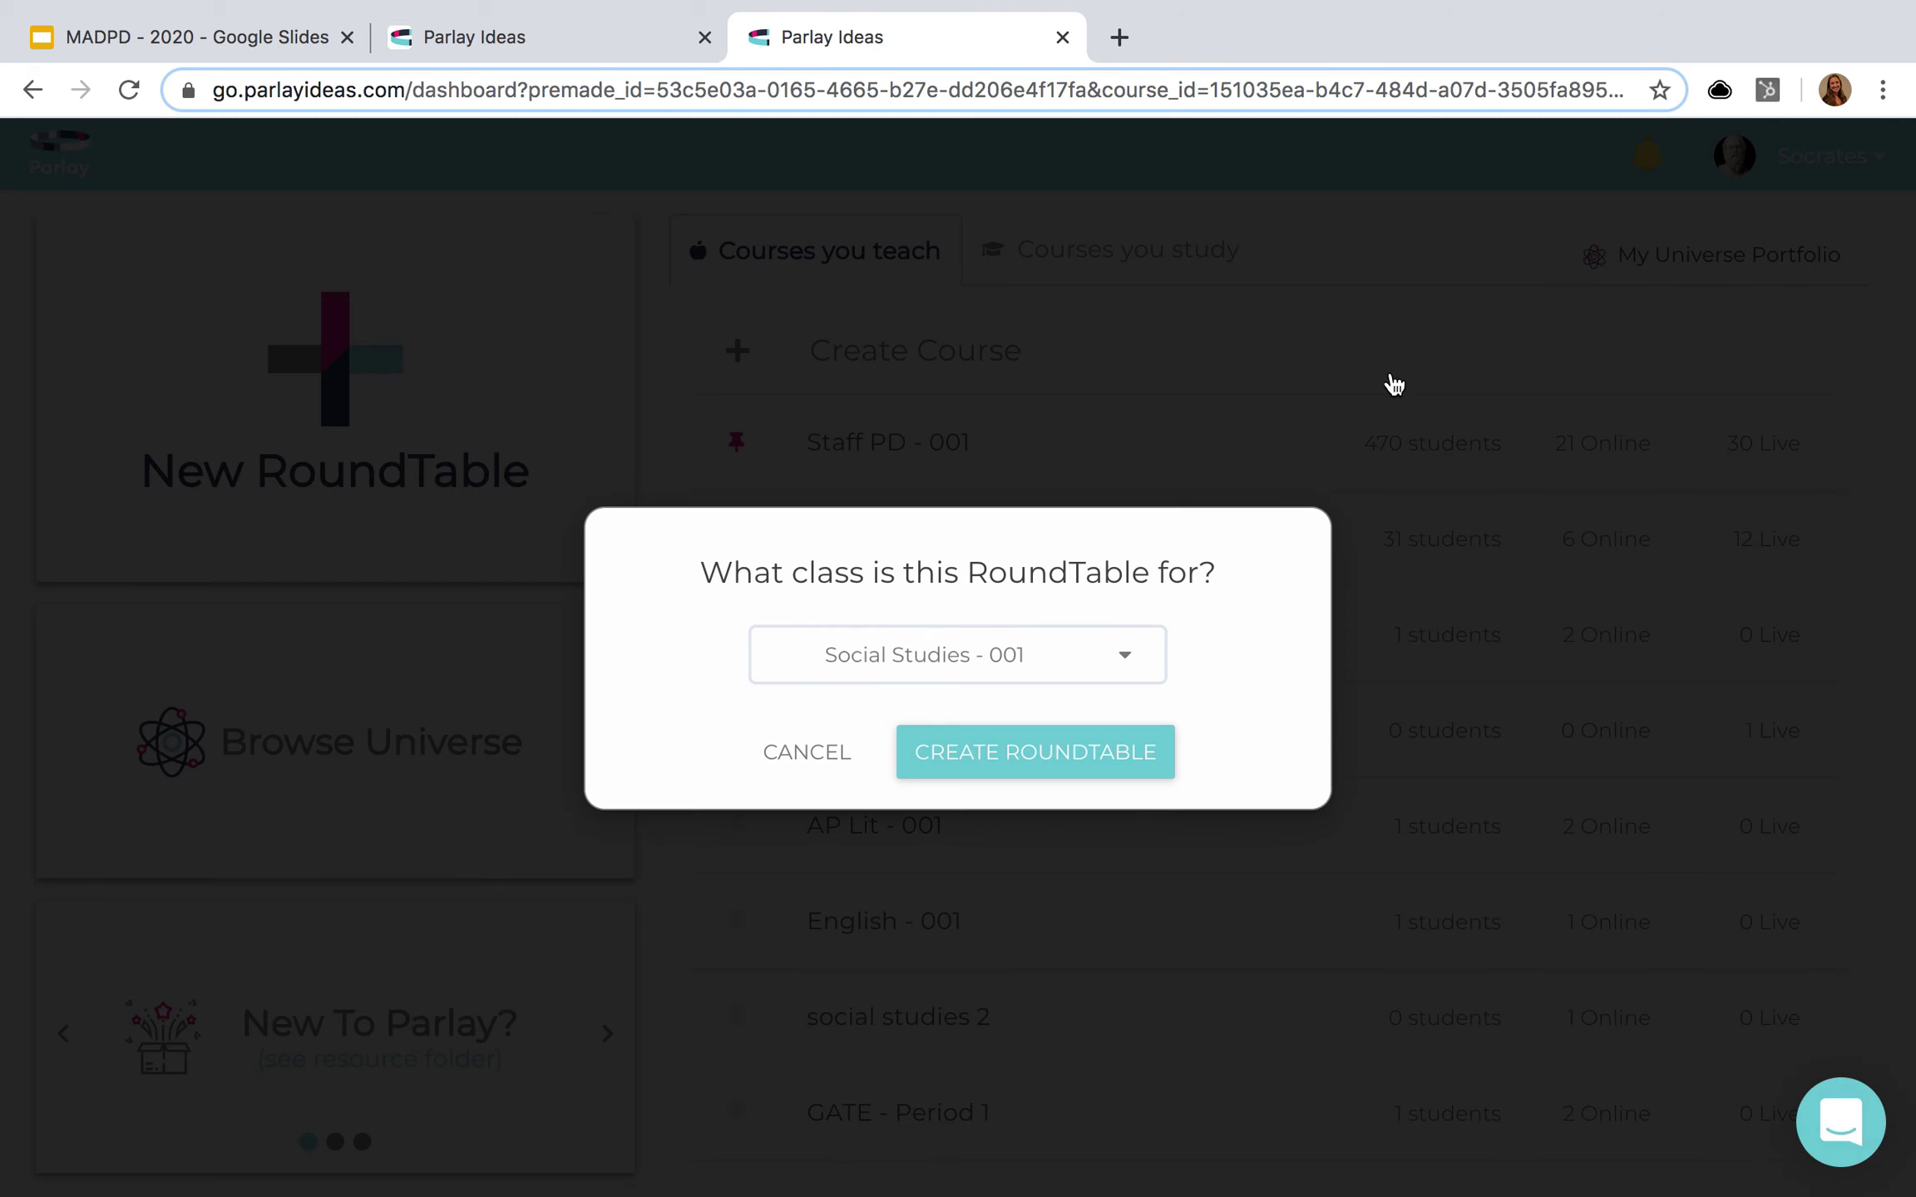
left_click(1010, 757)
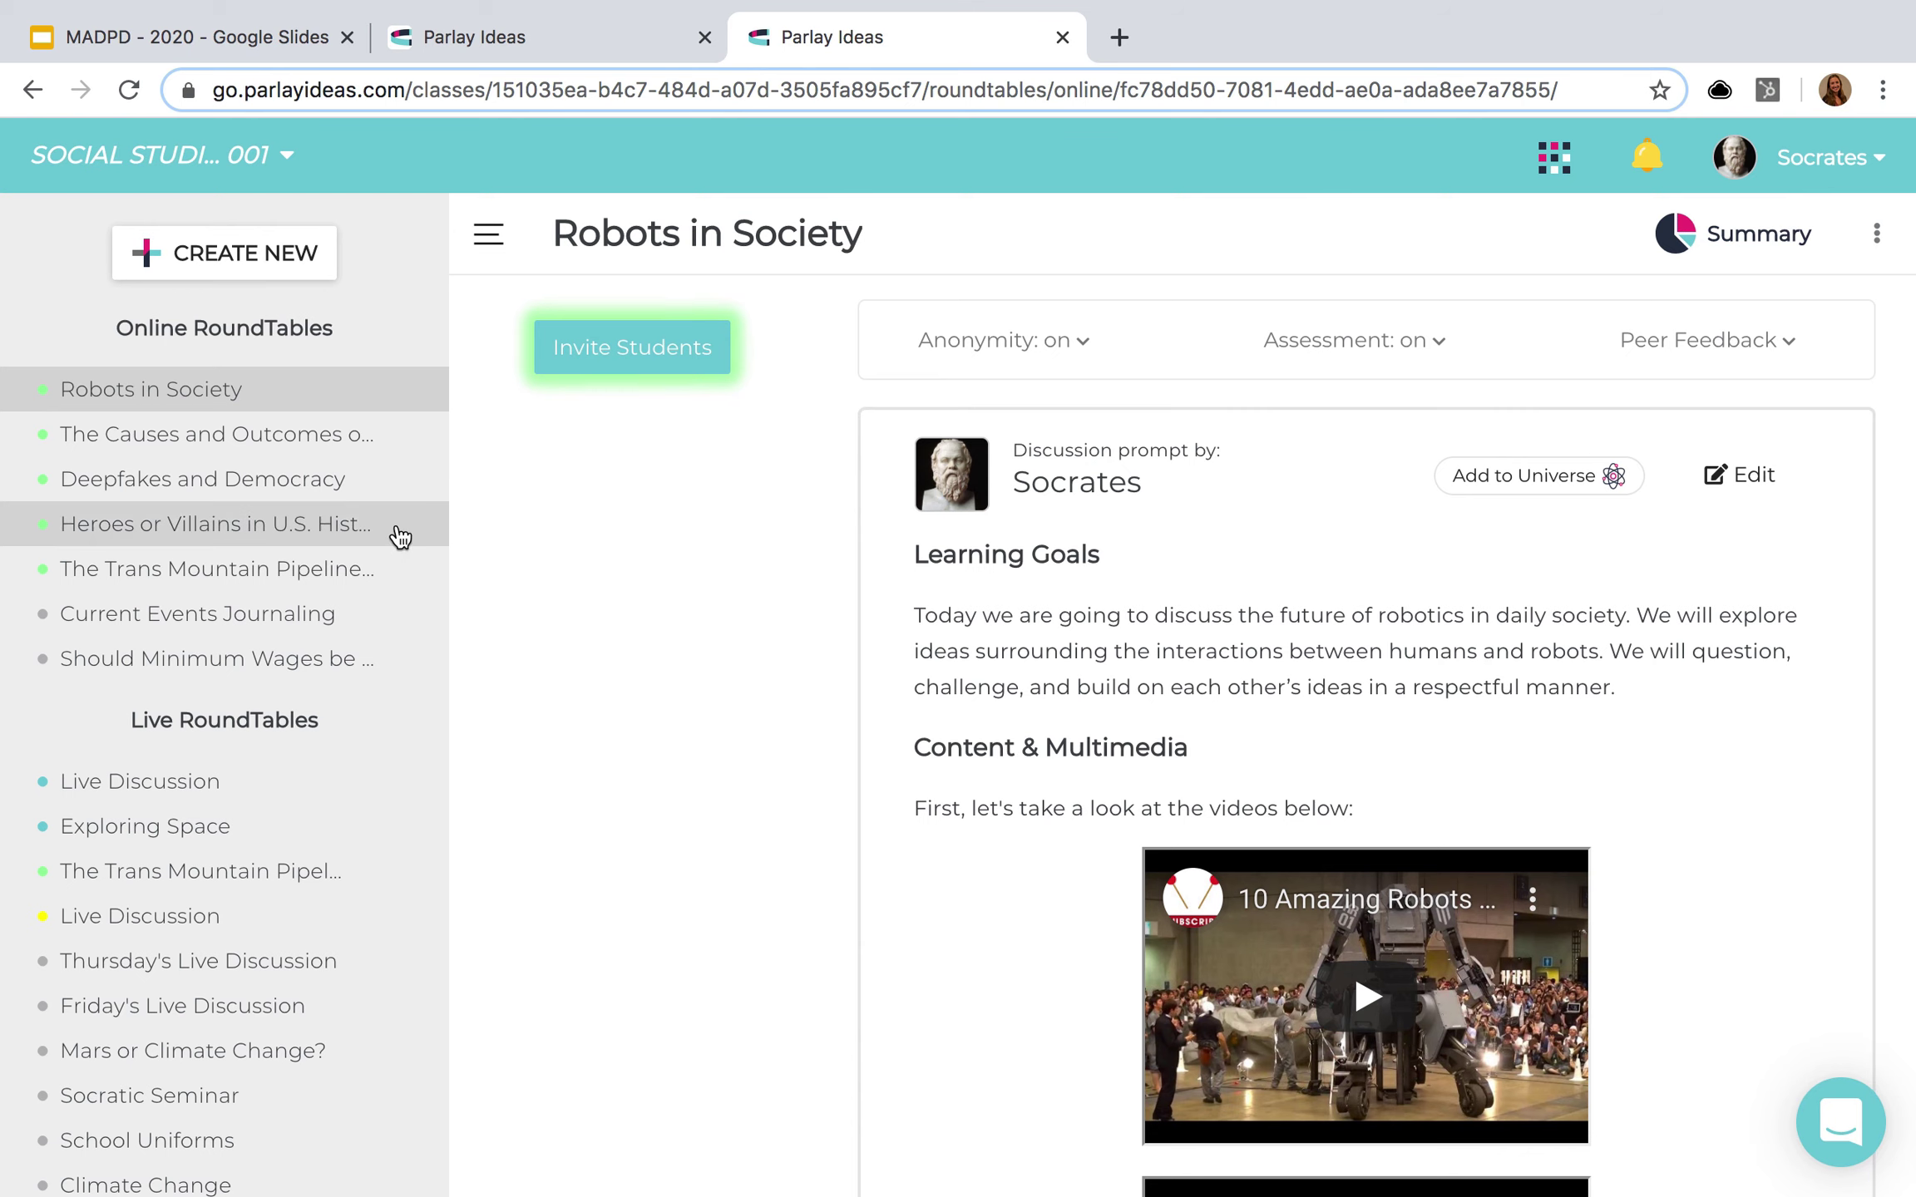
- Open the discussion prompt for editing and delete the "10 Amazing Robots" video along with its leftover blank line
left_click(1749, 491)
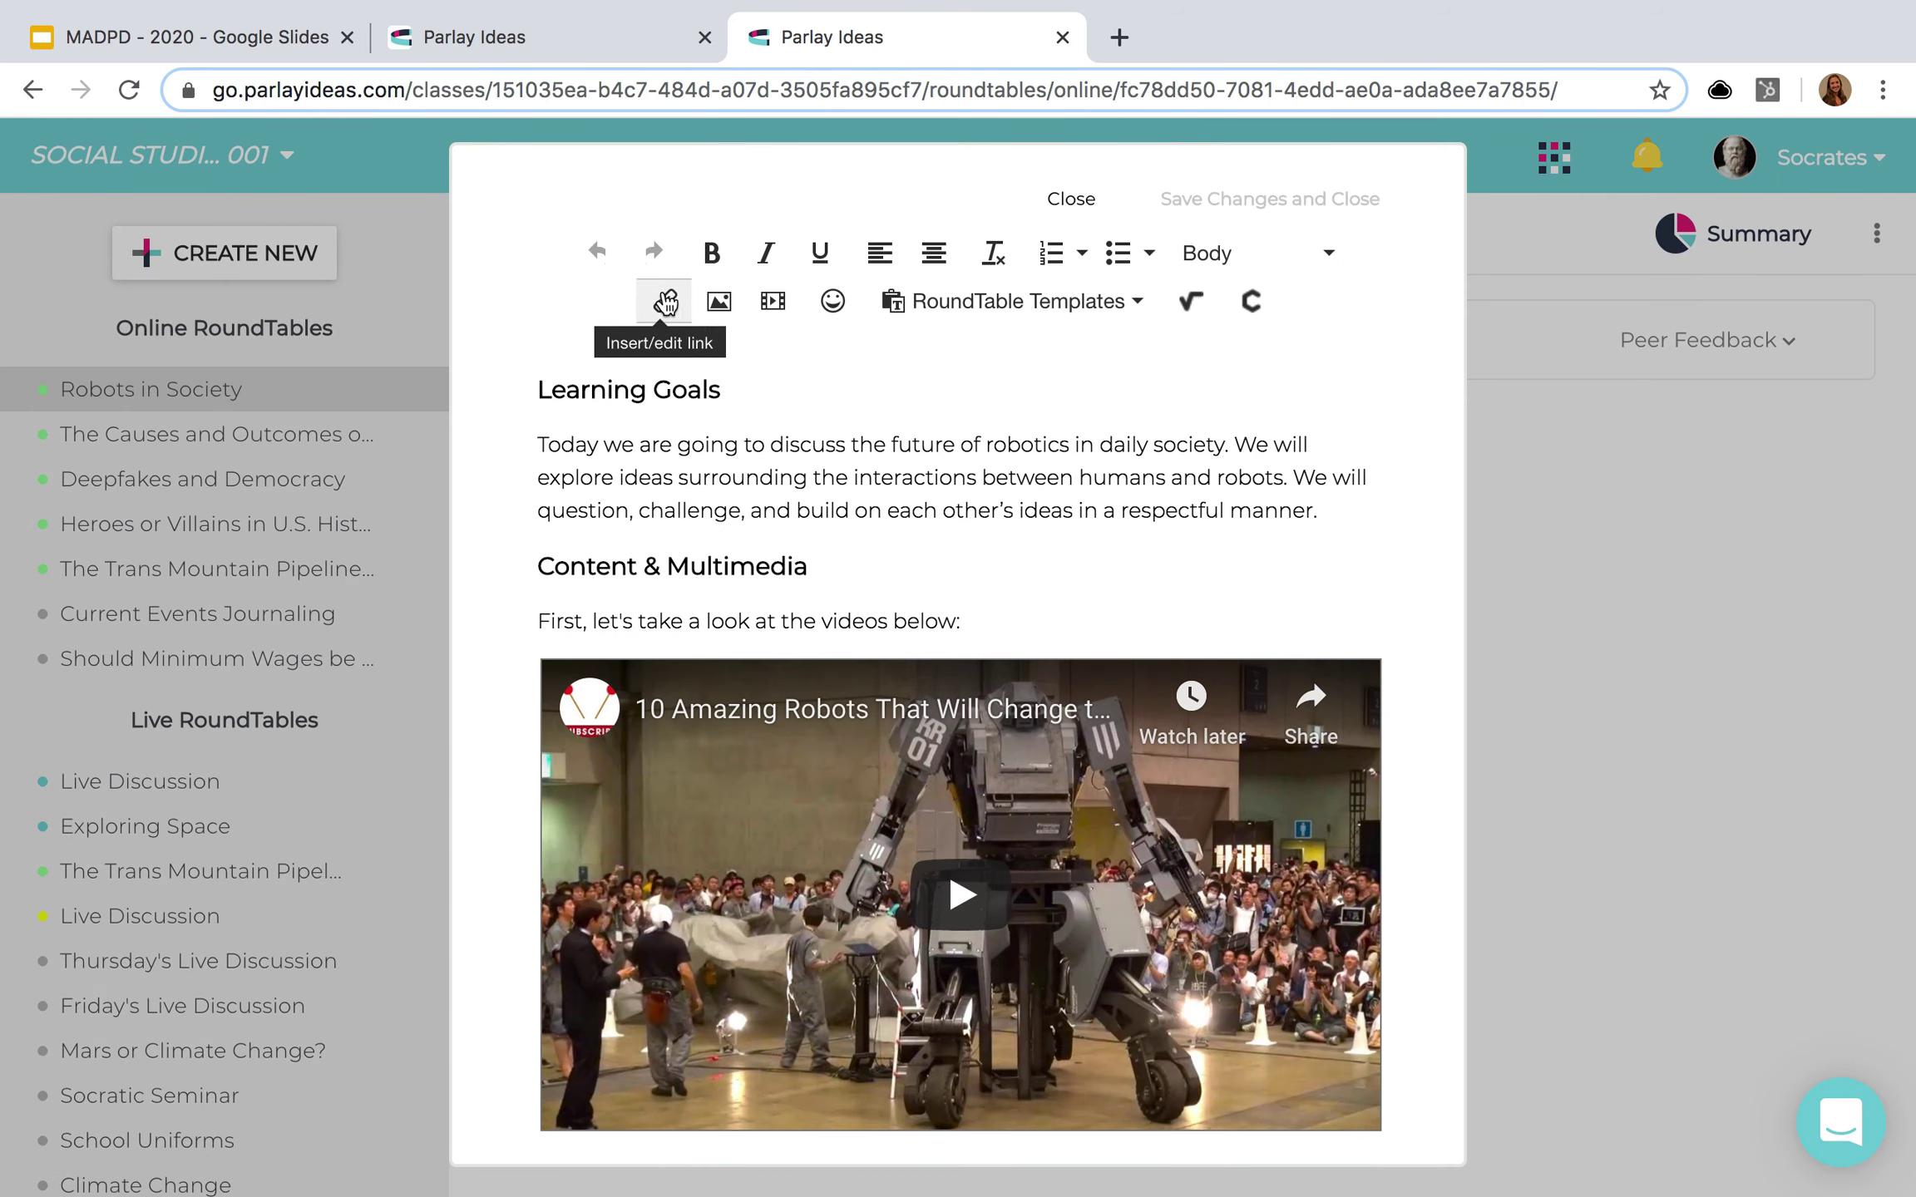
left_click(785, 823)
key("BackSpace")
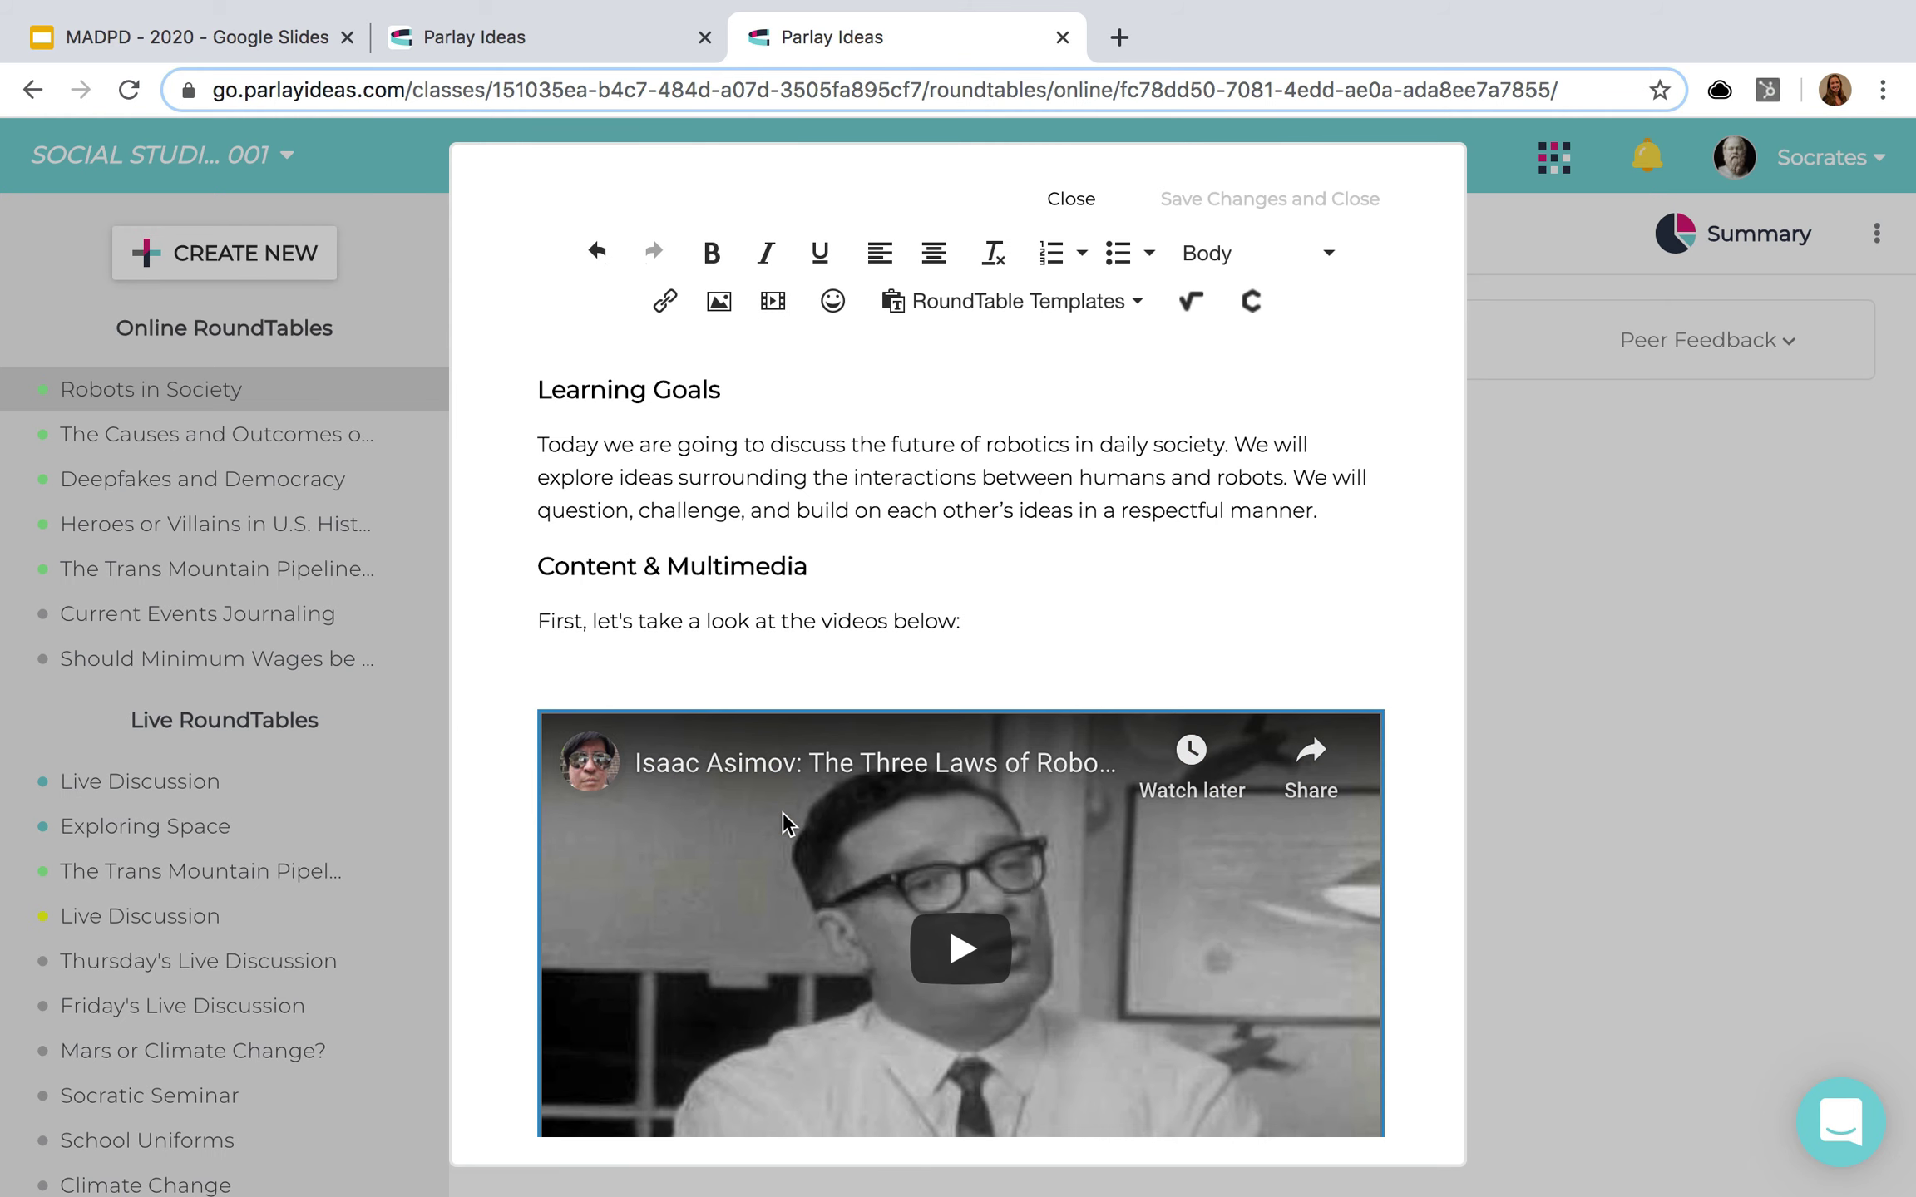
left_click(557, 669)
key("BackSpace")
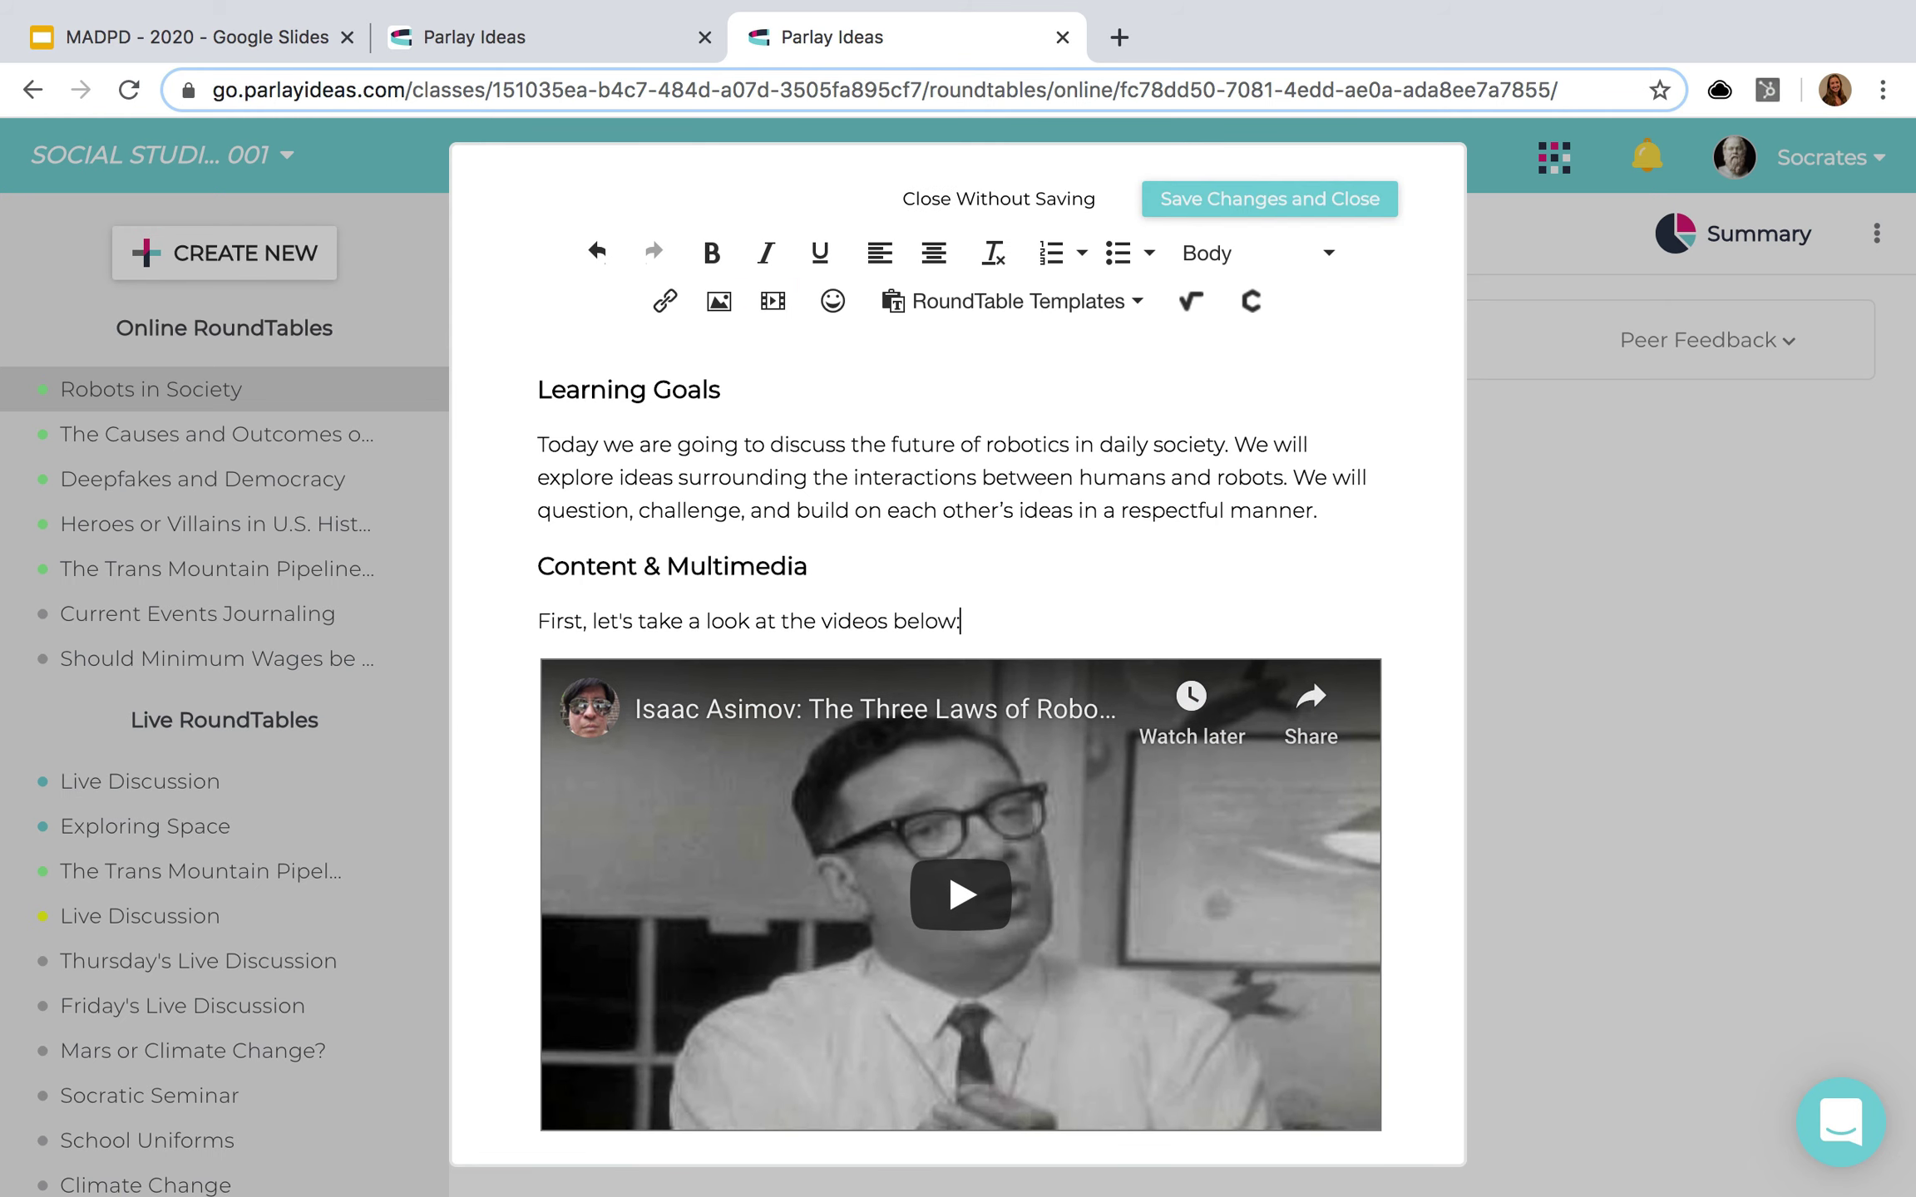
- Delete questions 3 to 7 from the prompt's Discussion Questions list, including the leftover empty list item
scroll(713, 739, "down", 10)
scroll(712, 739, "down", 5)
scroll(715, 740, "up", 2)
left_click_drag(1363, 934, 563, 672)
key("BackSpace")
key("BackSpace")
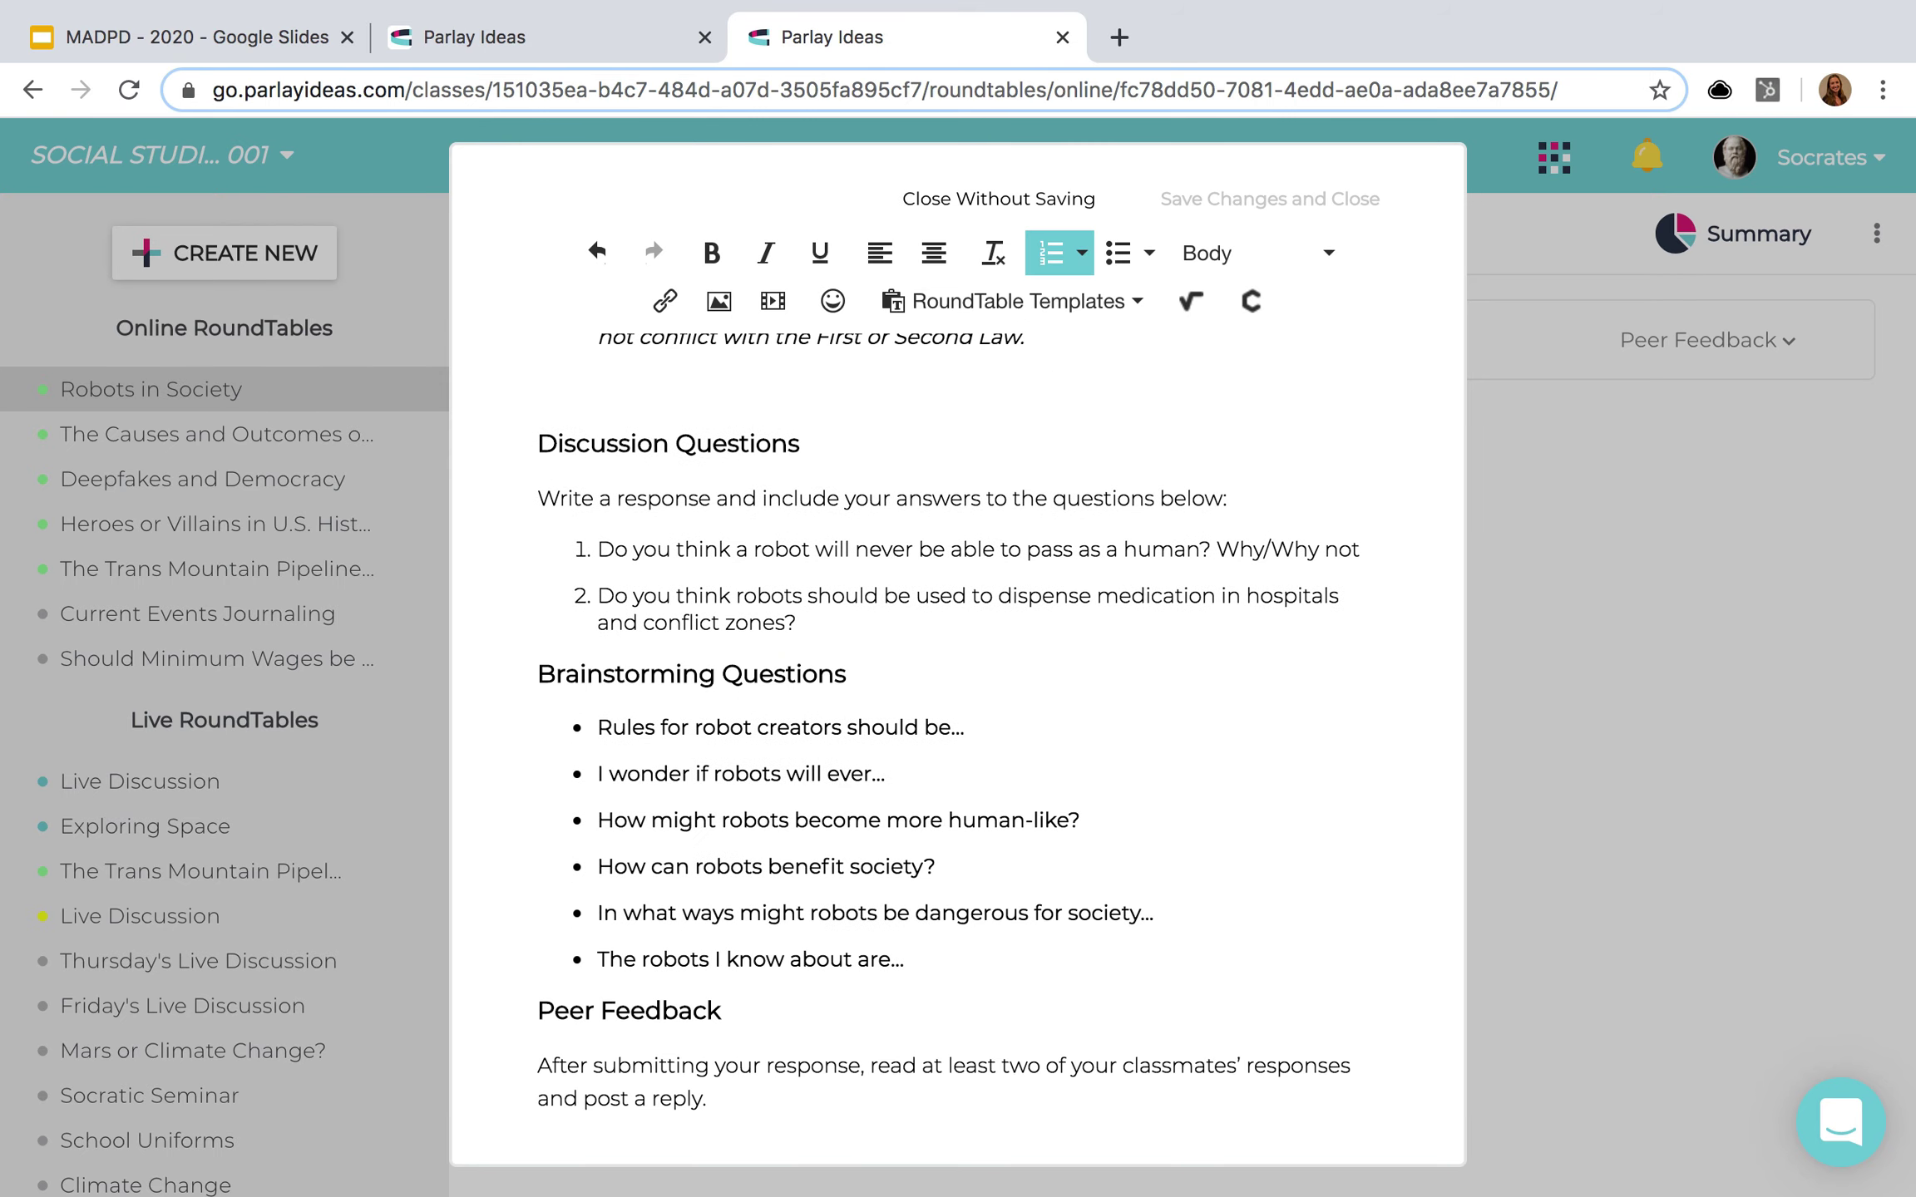
- Save the edited prompt and dismiss the confirmation message
scroll(1219, 571, "up", 3)
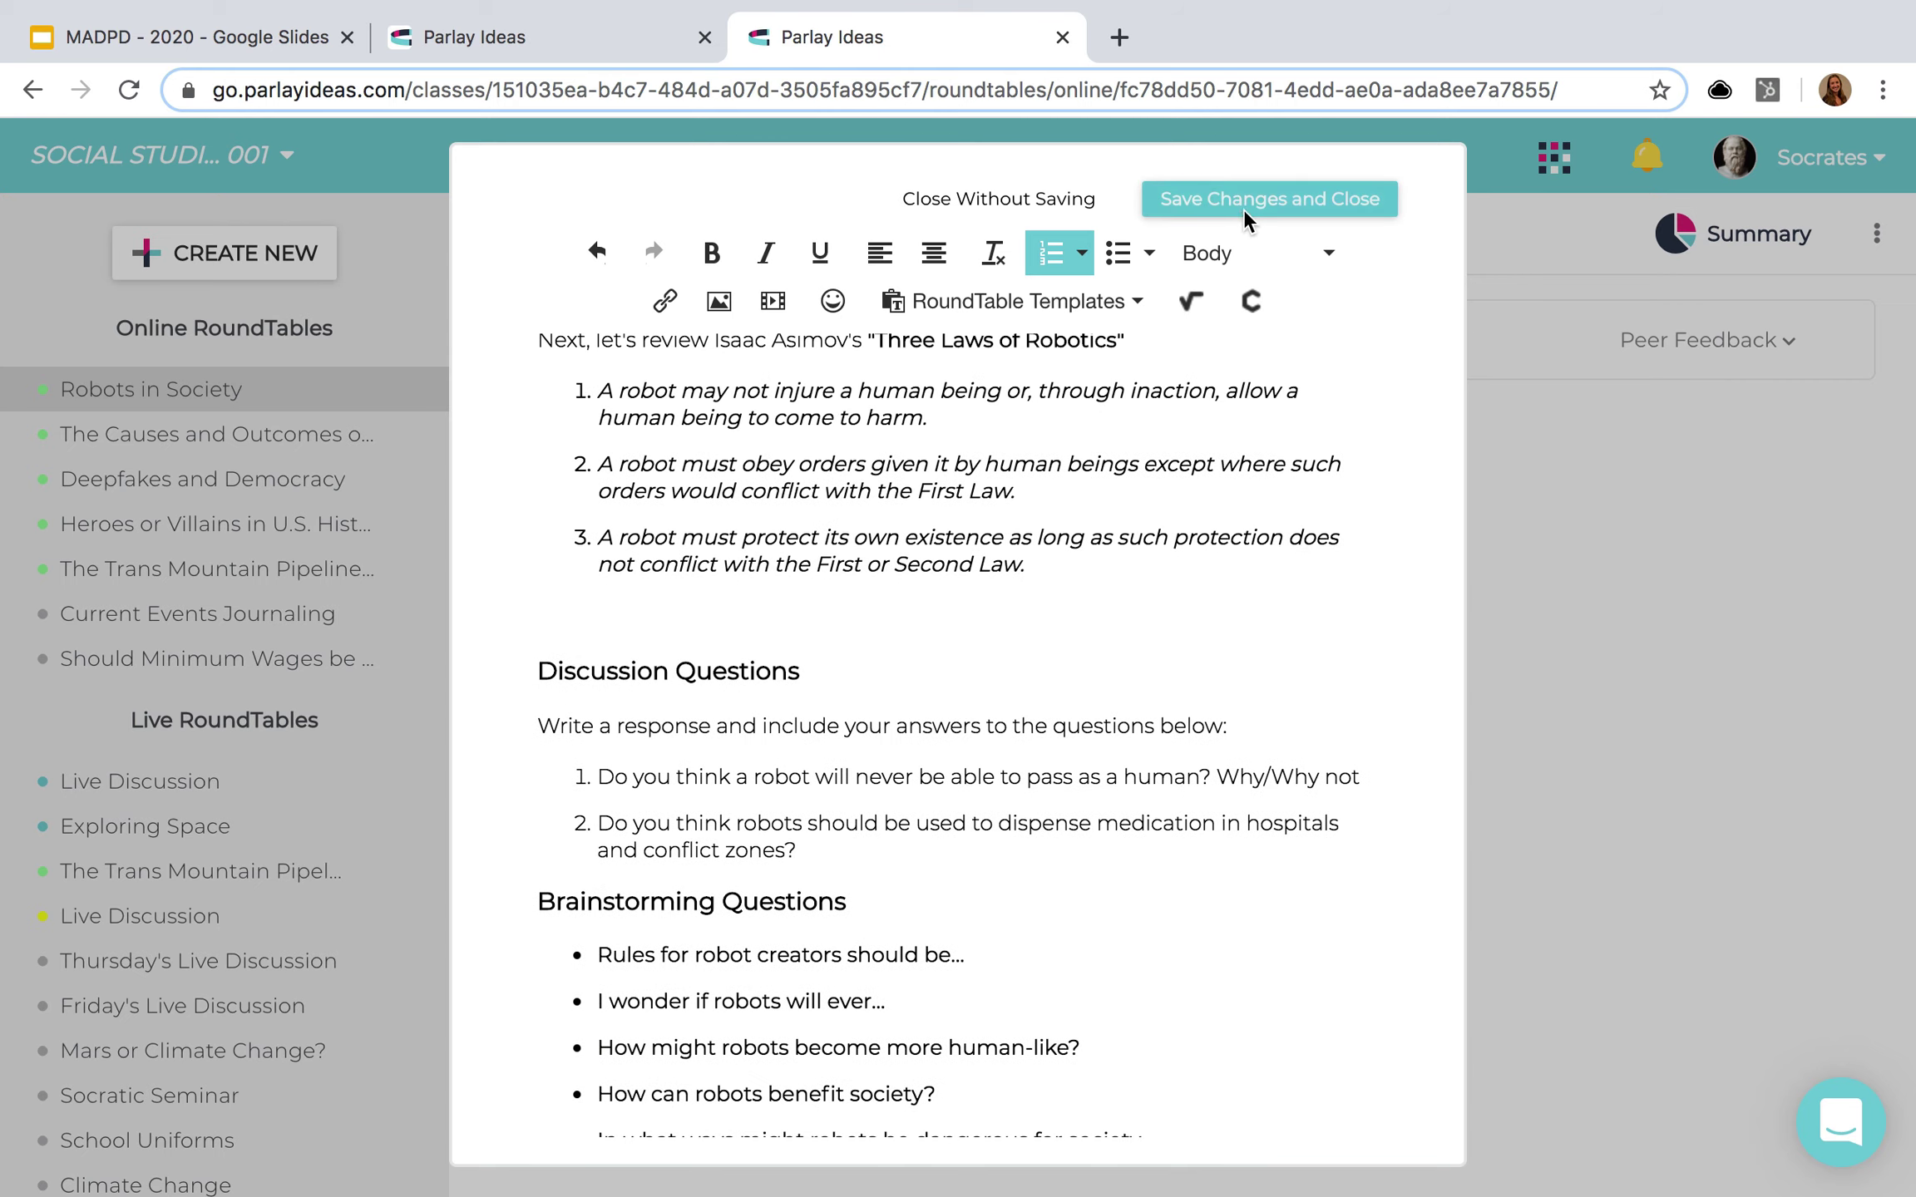
left_click(1247, 199)
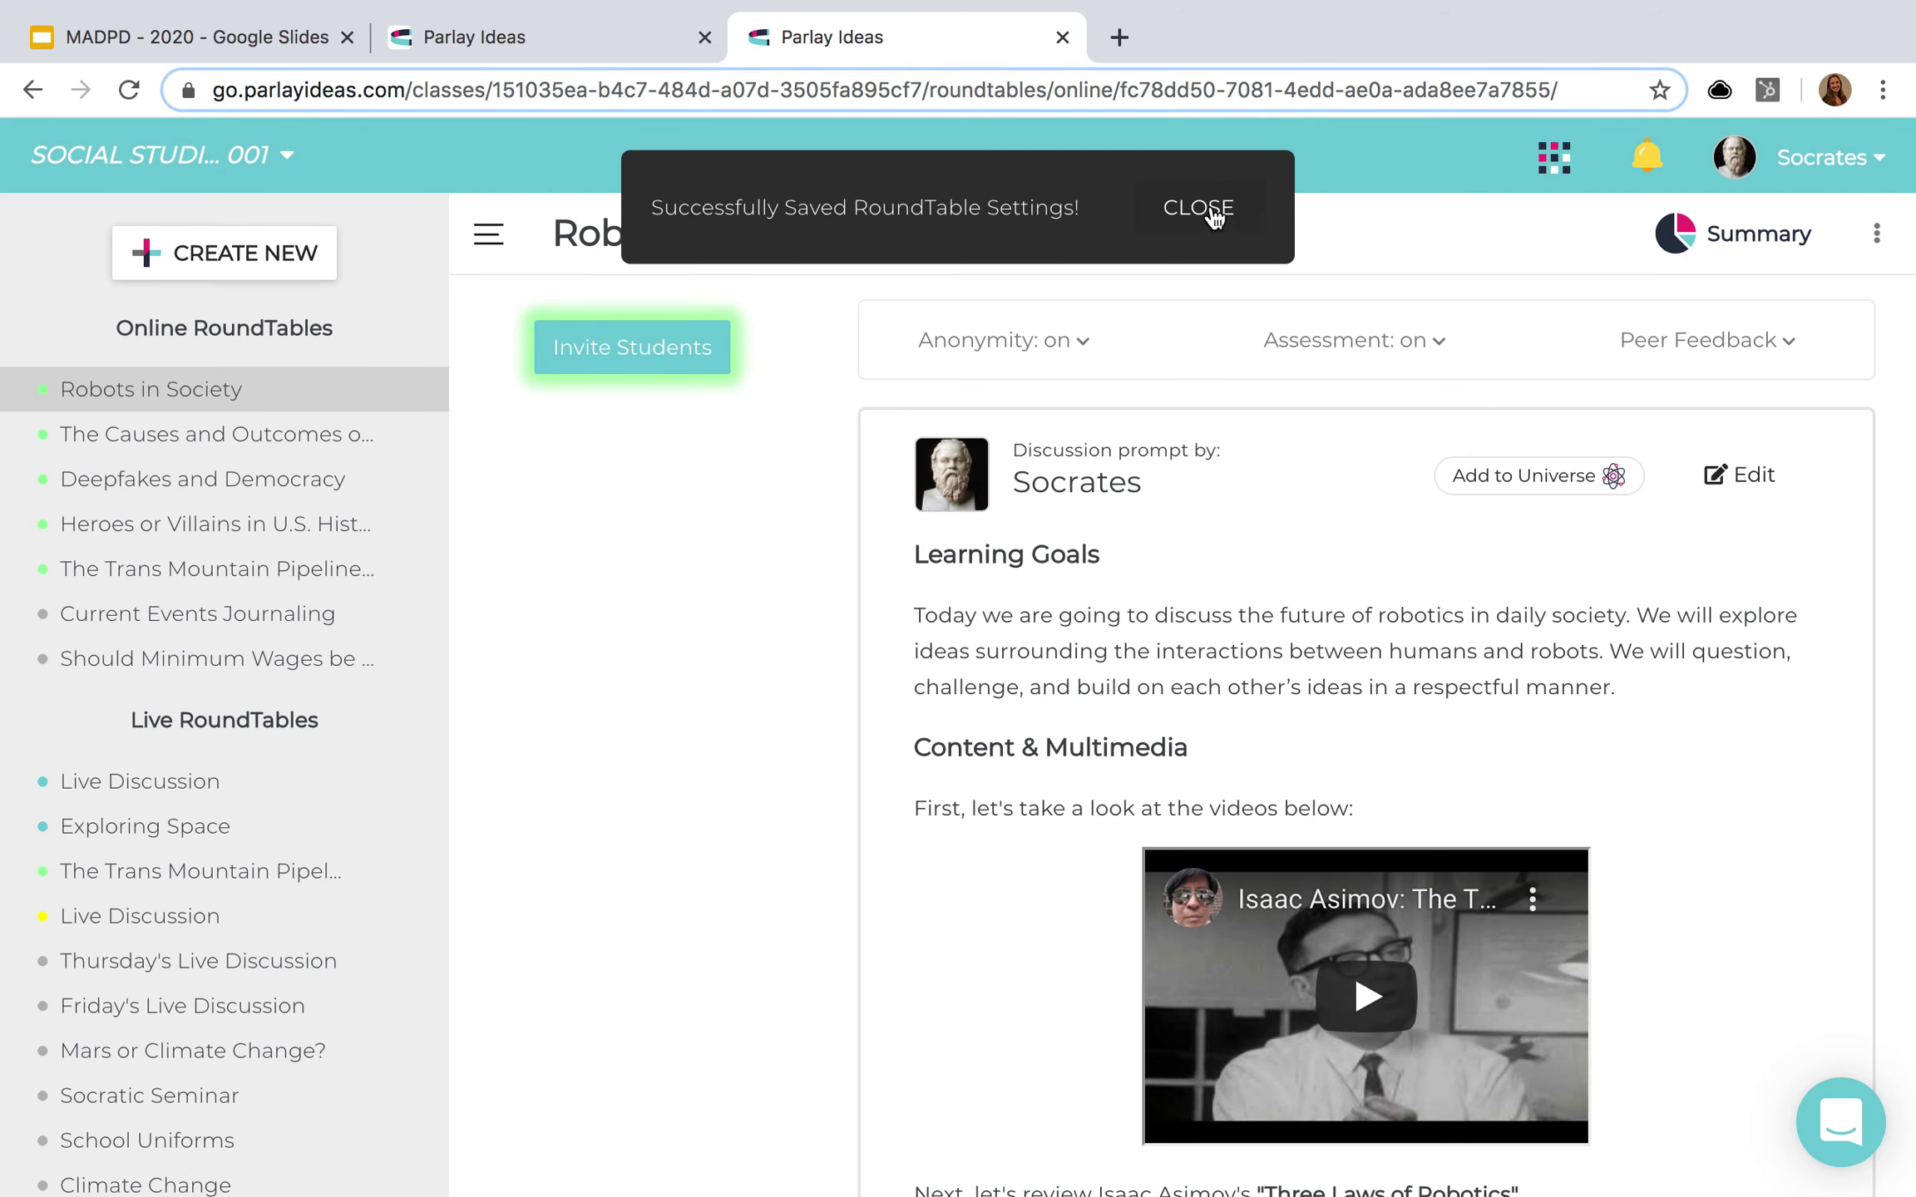
left_click(1218, 216)
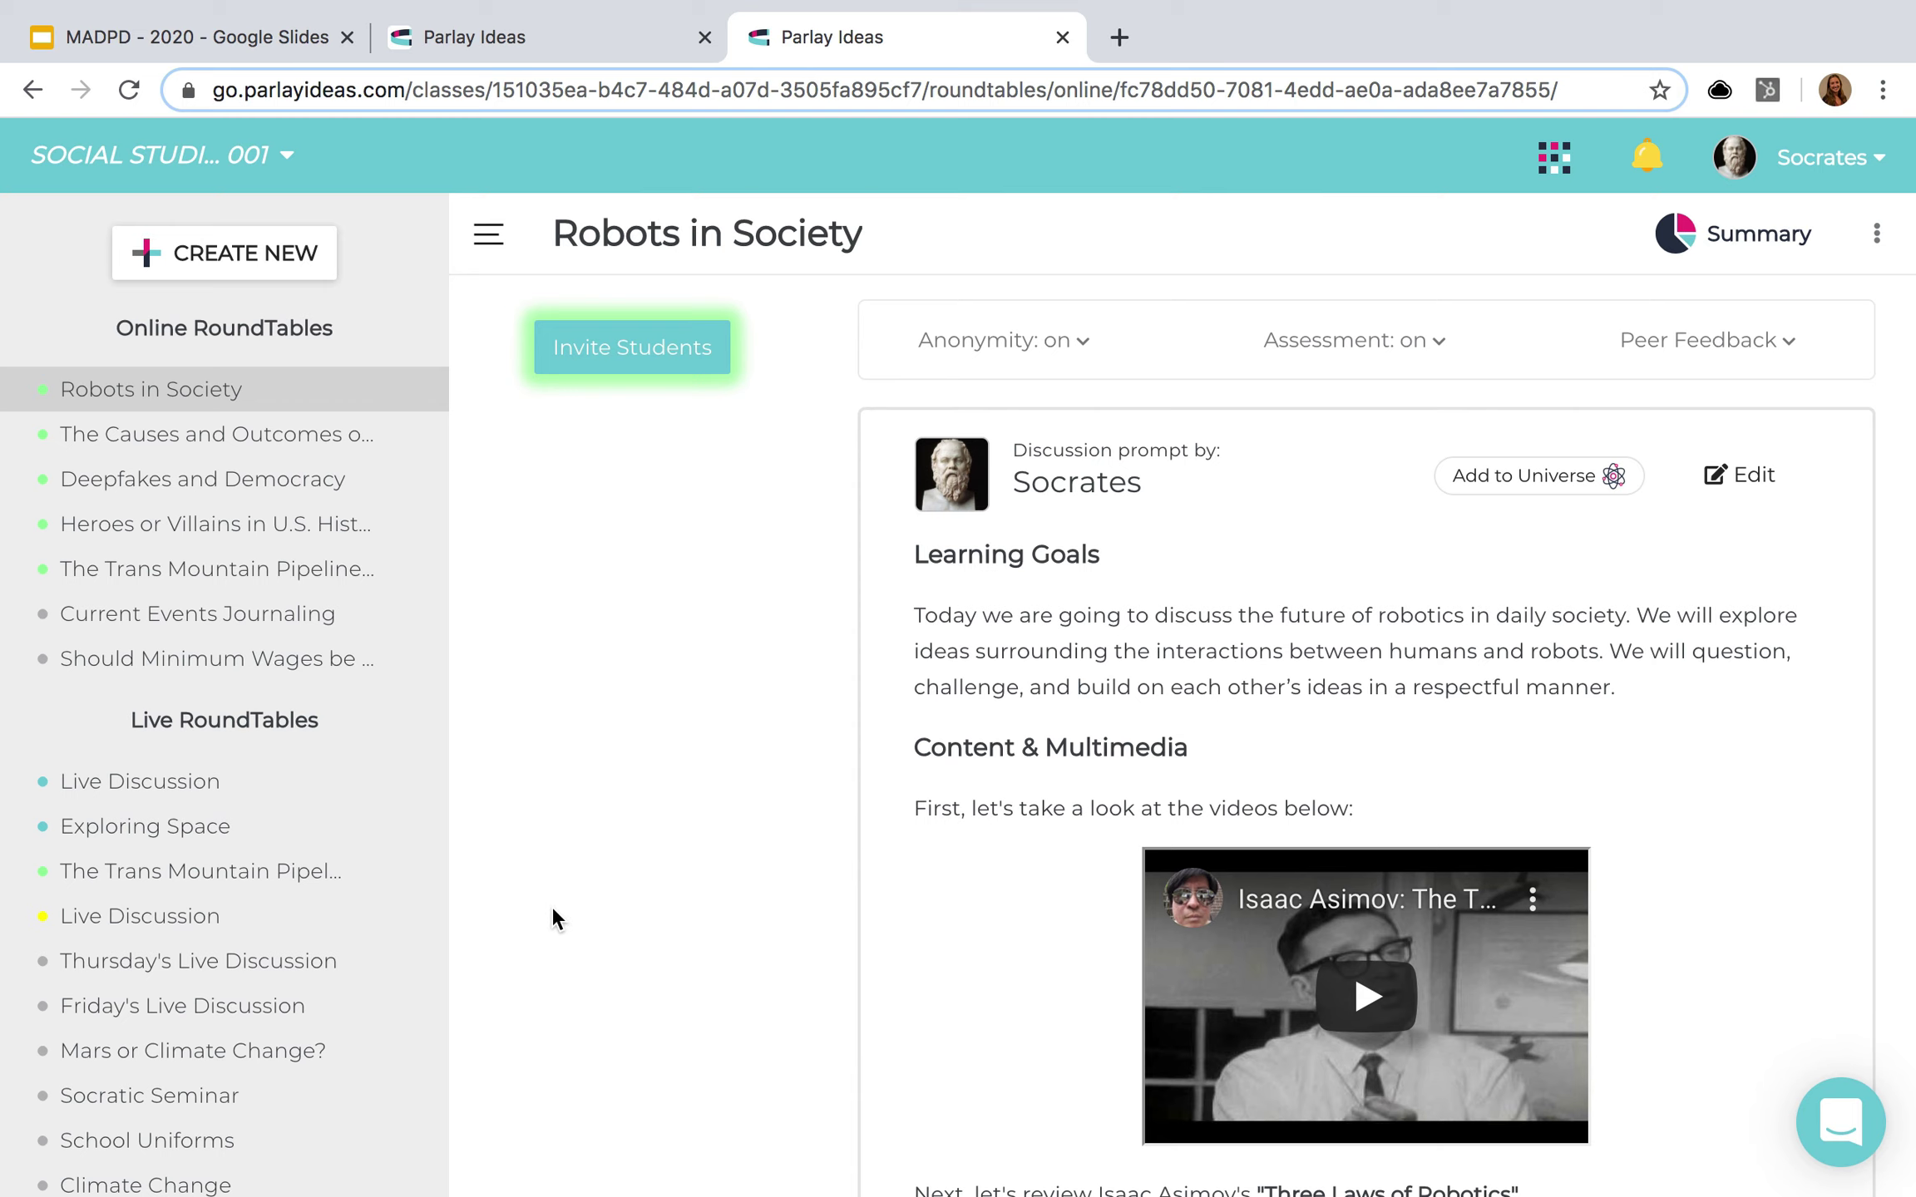
- Copy the student invitation magic link for the Robots in Society RoundTable and close the invitation dialog
left_click(632, 345)
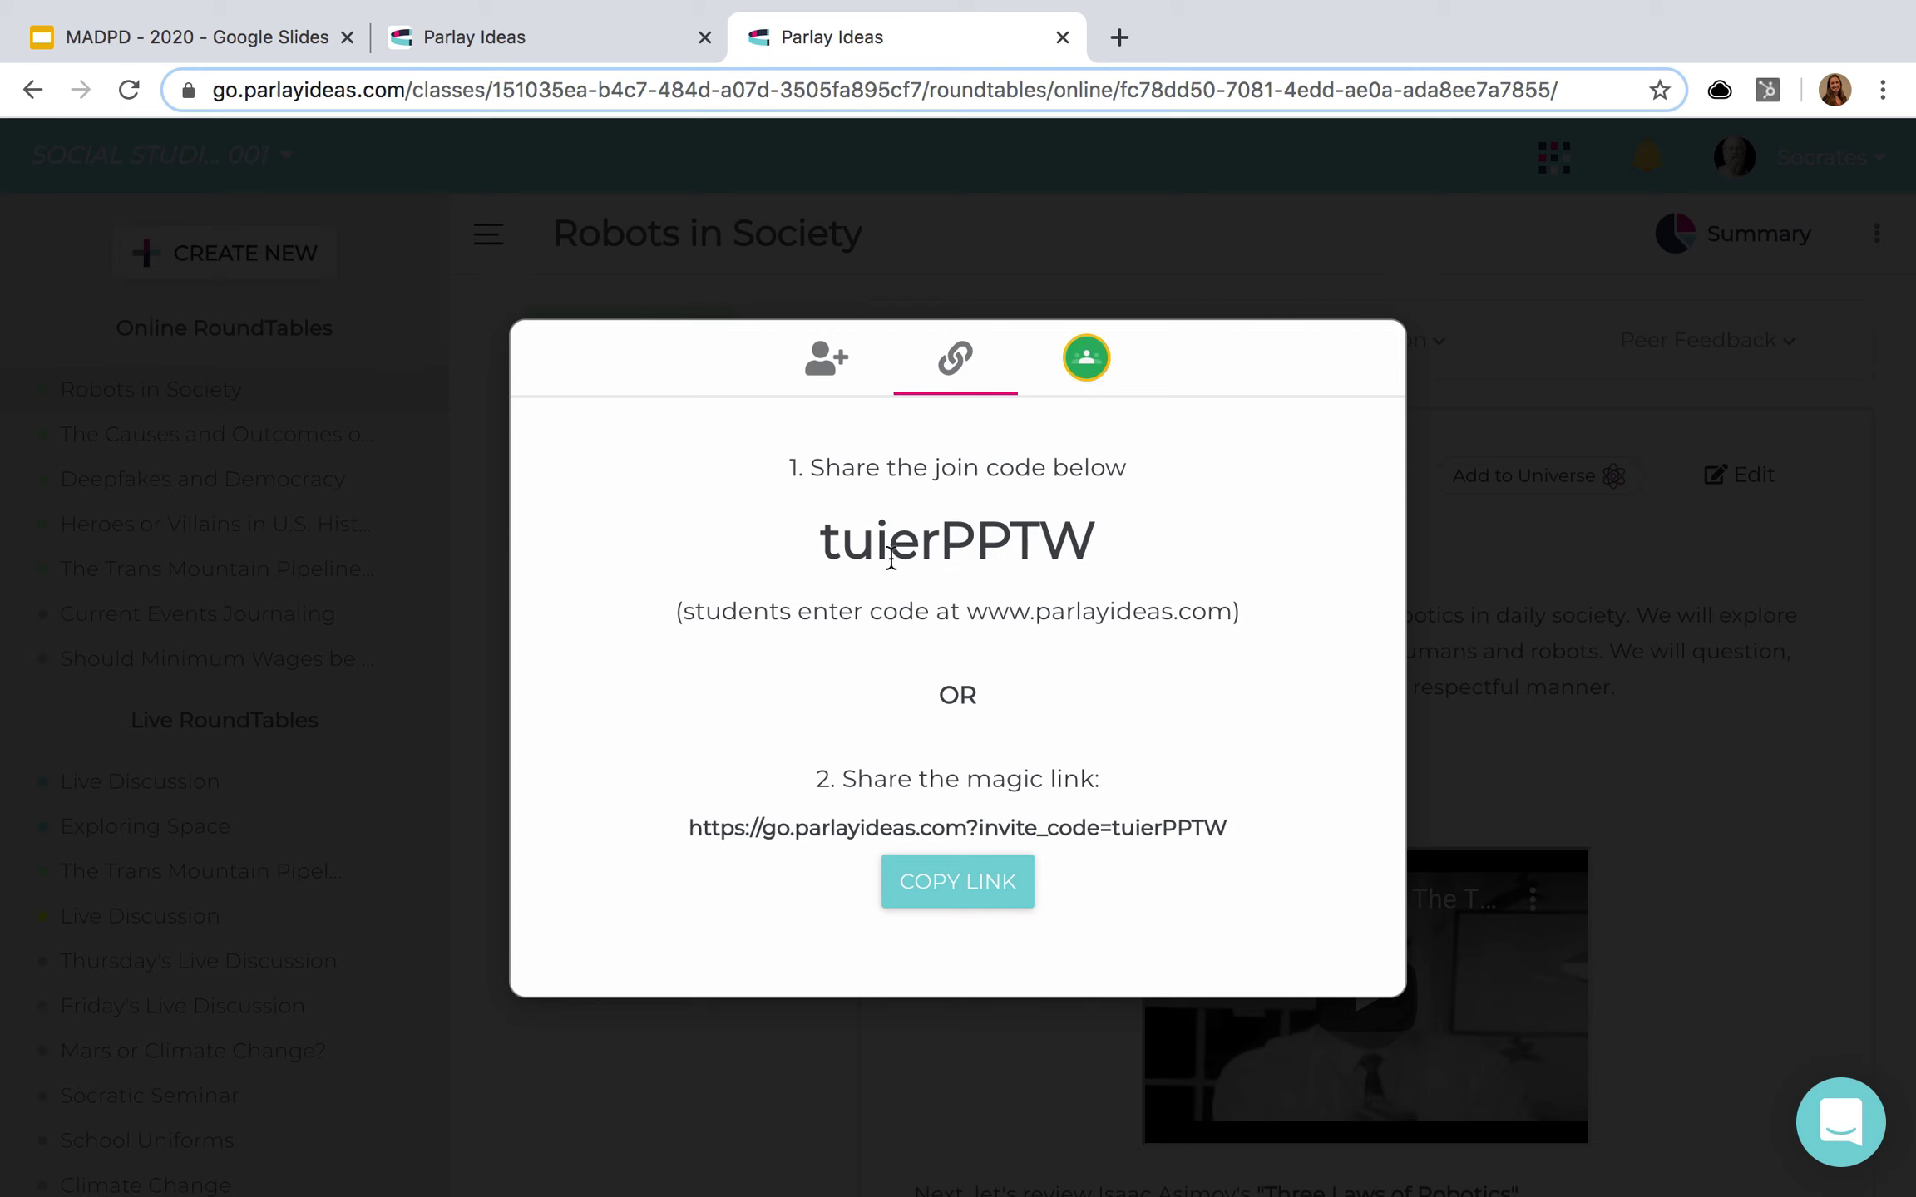
left_click(944, 904)
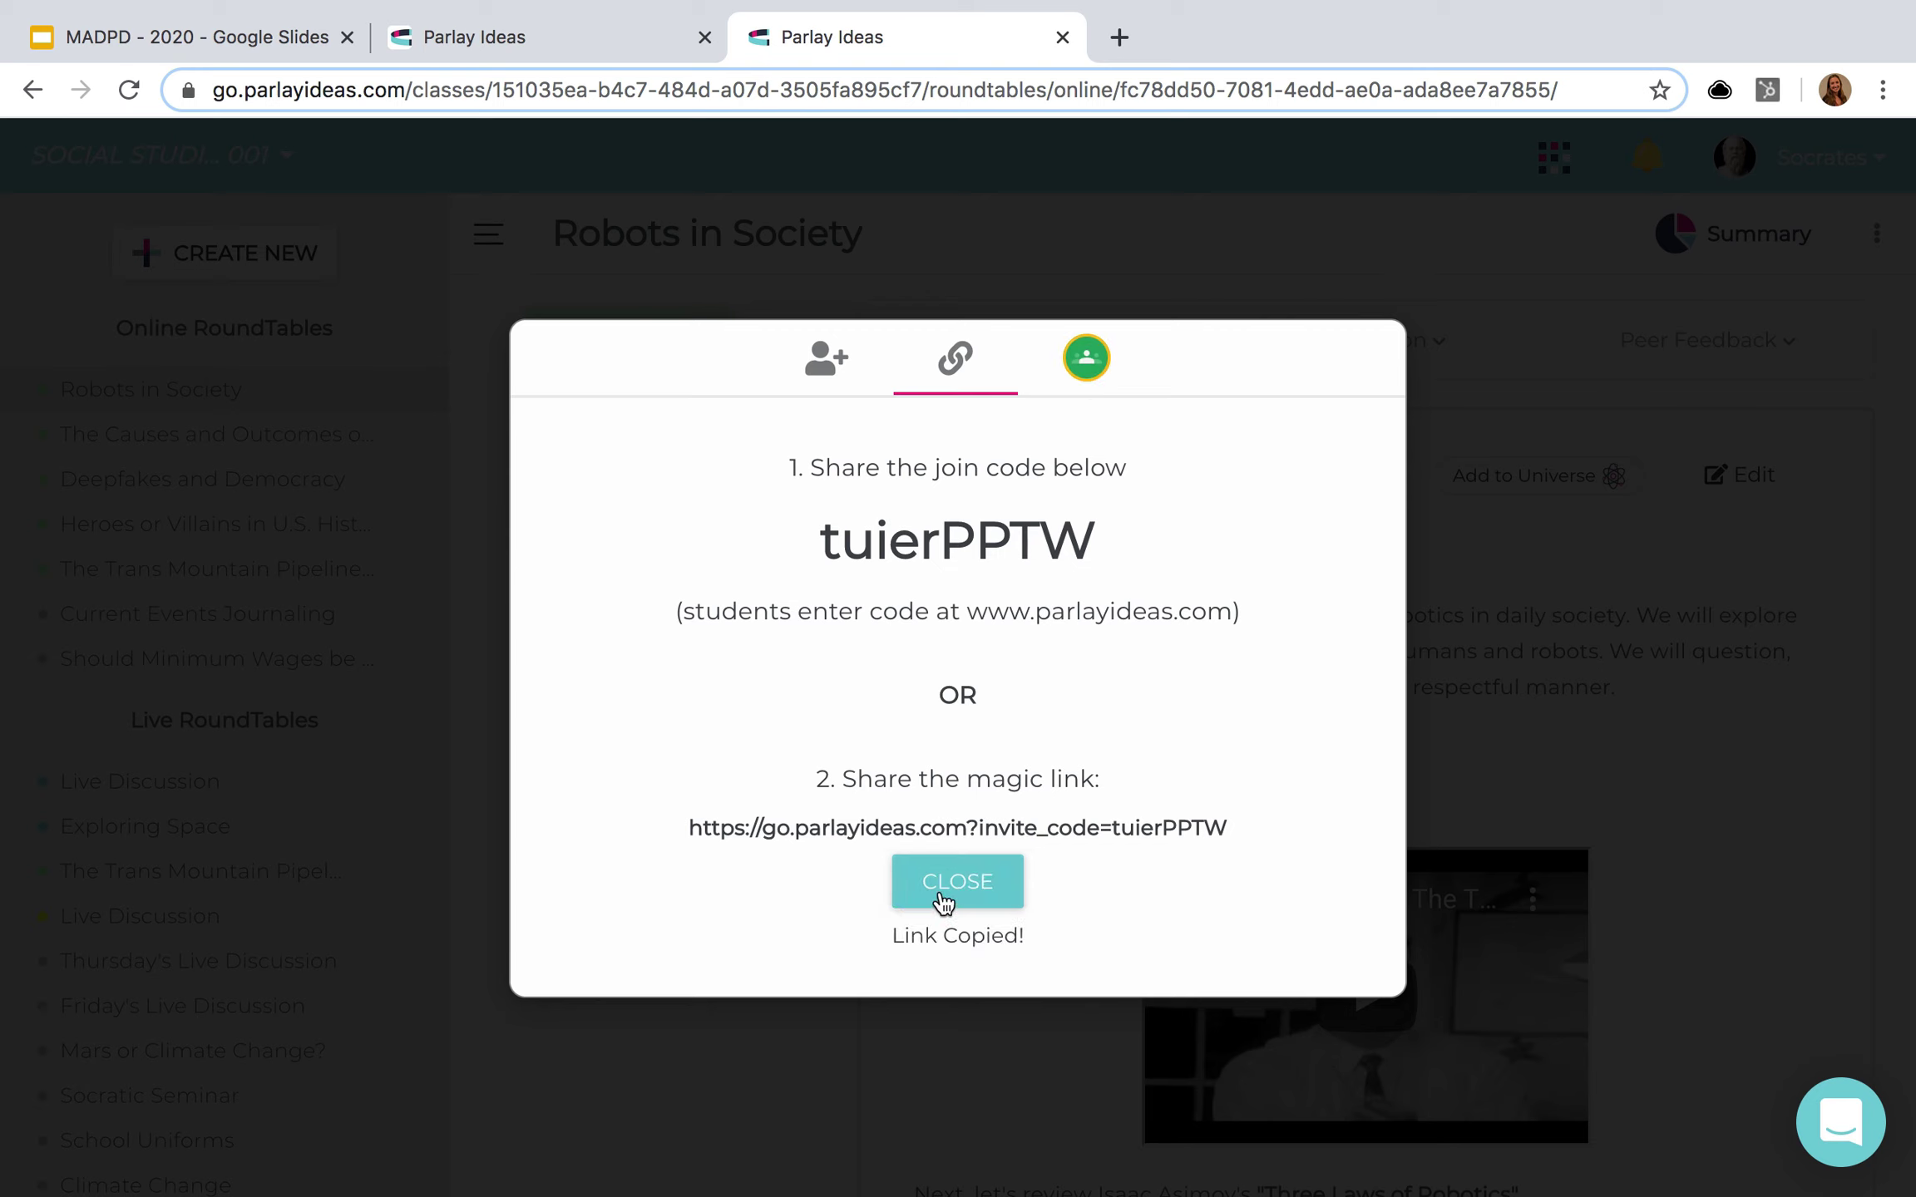
left_click(643, 188)
- Open the copied invitation link in a new incognito window
mouse_move(145, 4)
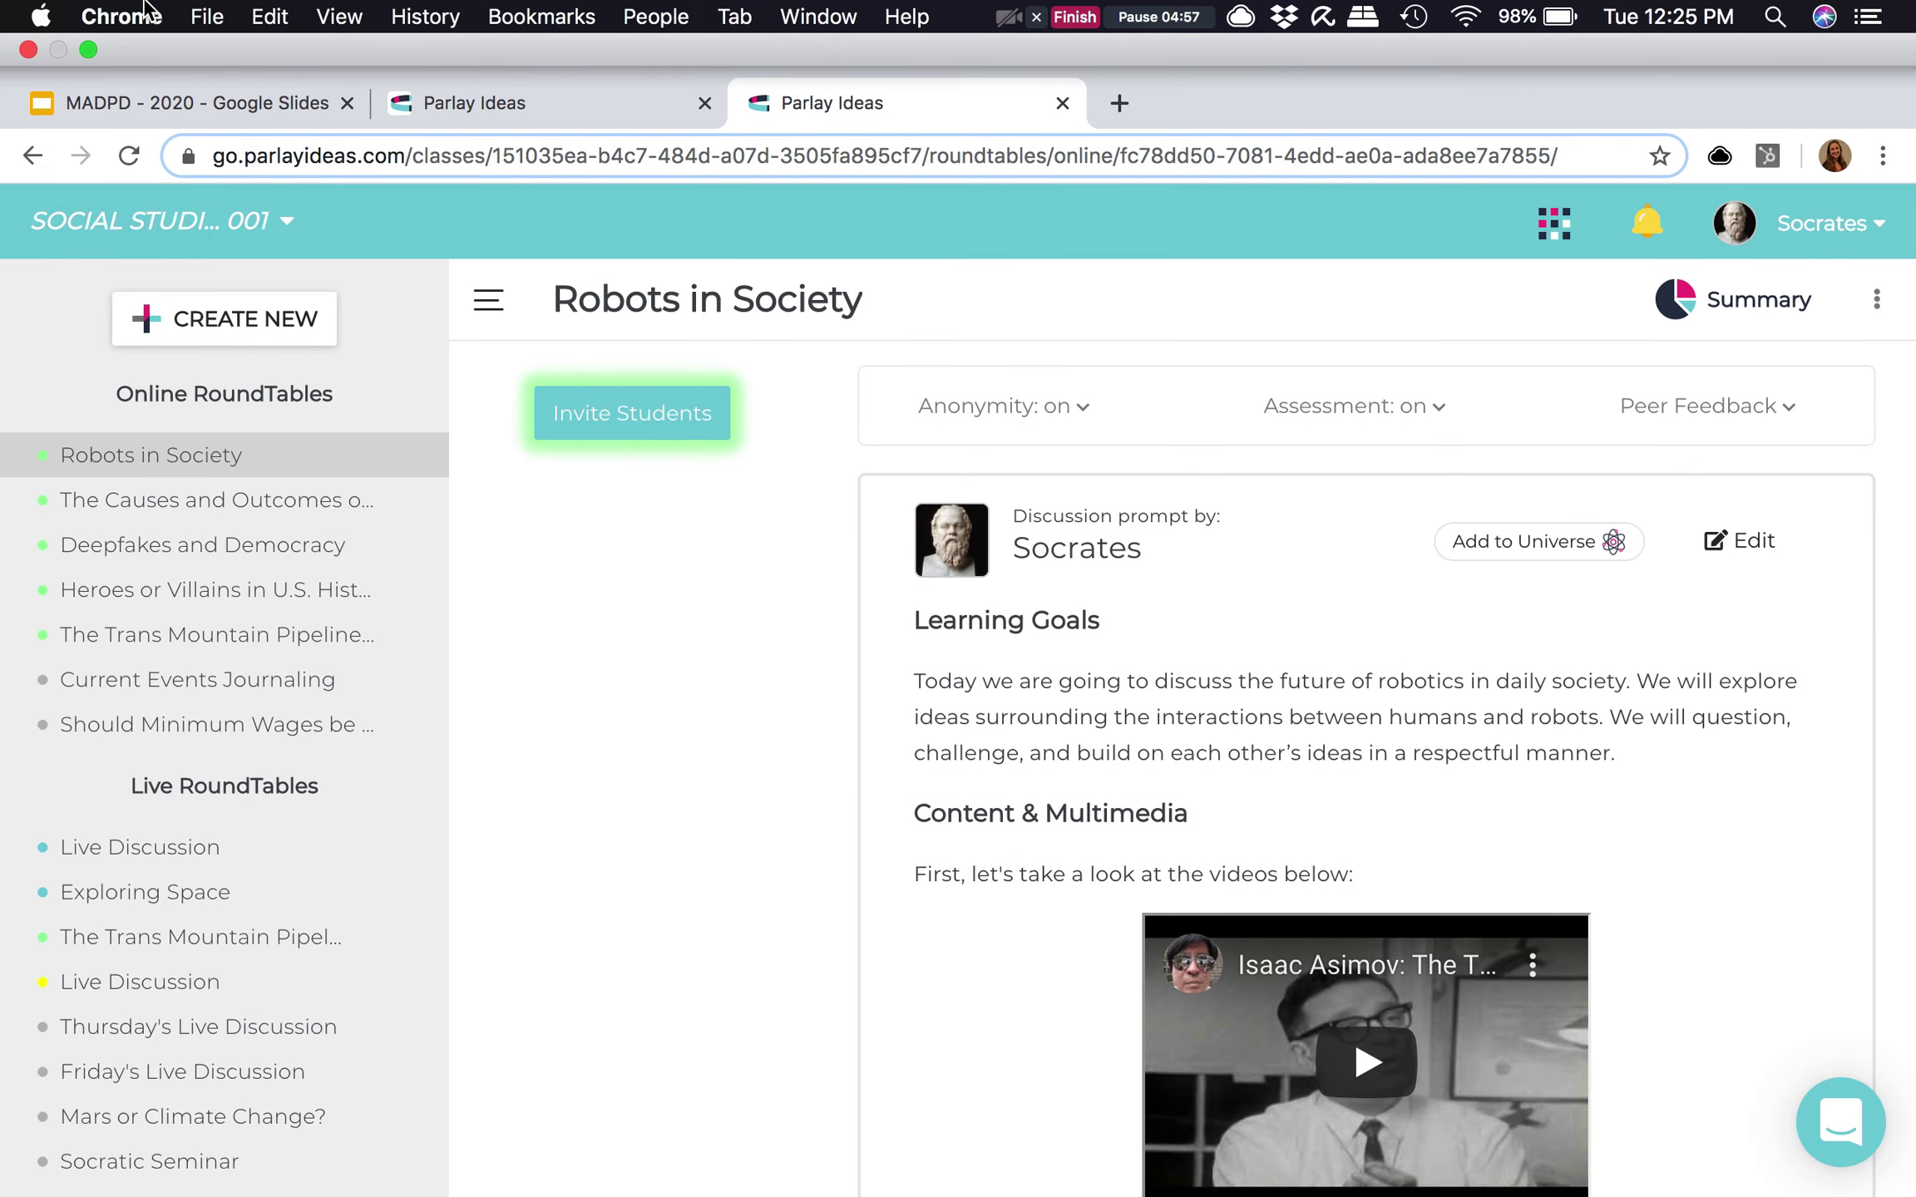
left_click(208, 16)
left_click(261, 112)
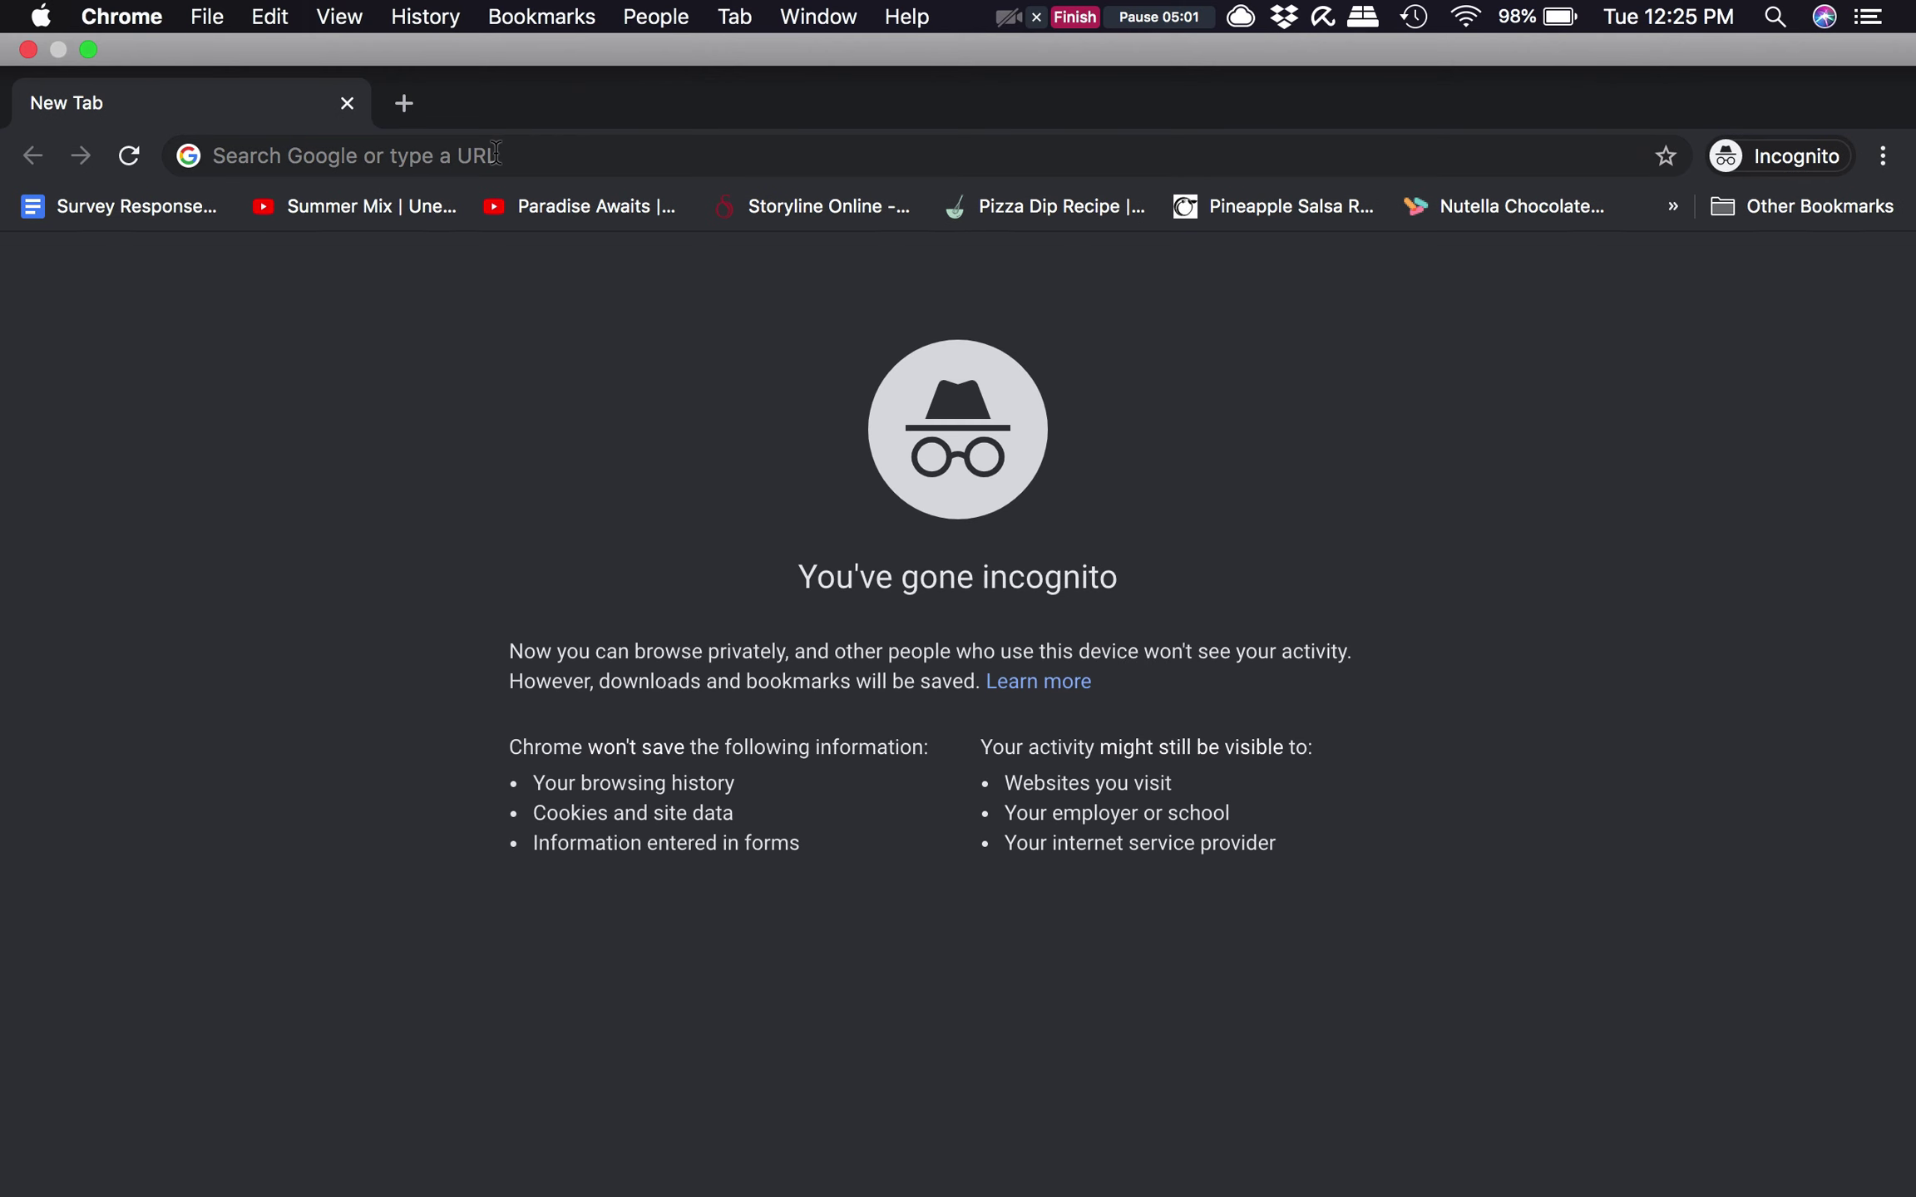
left_click(495, 155)
key("super+v")
key("Return")
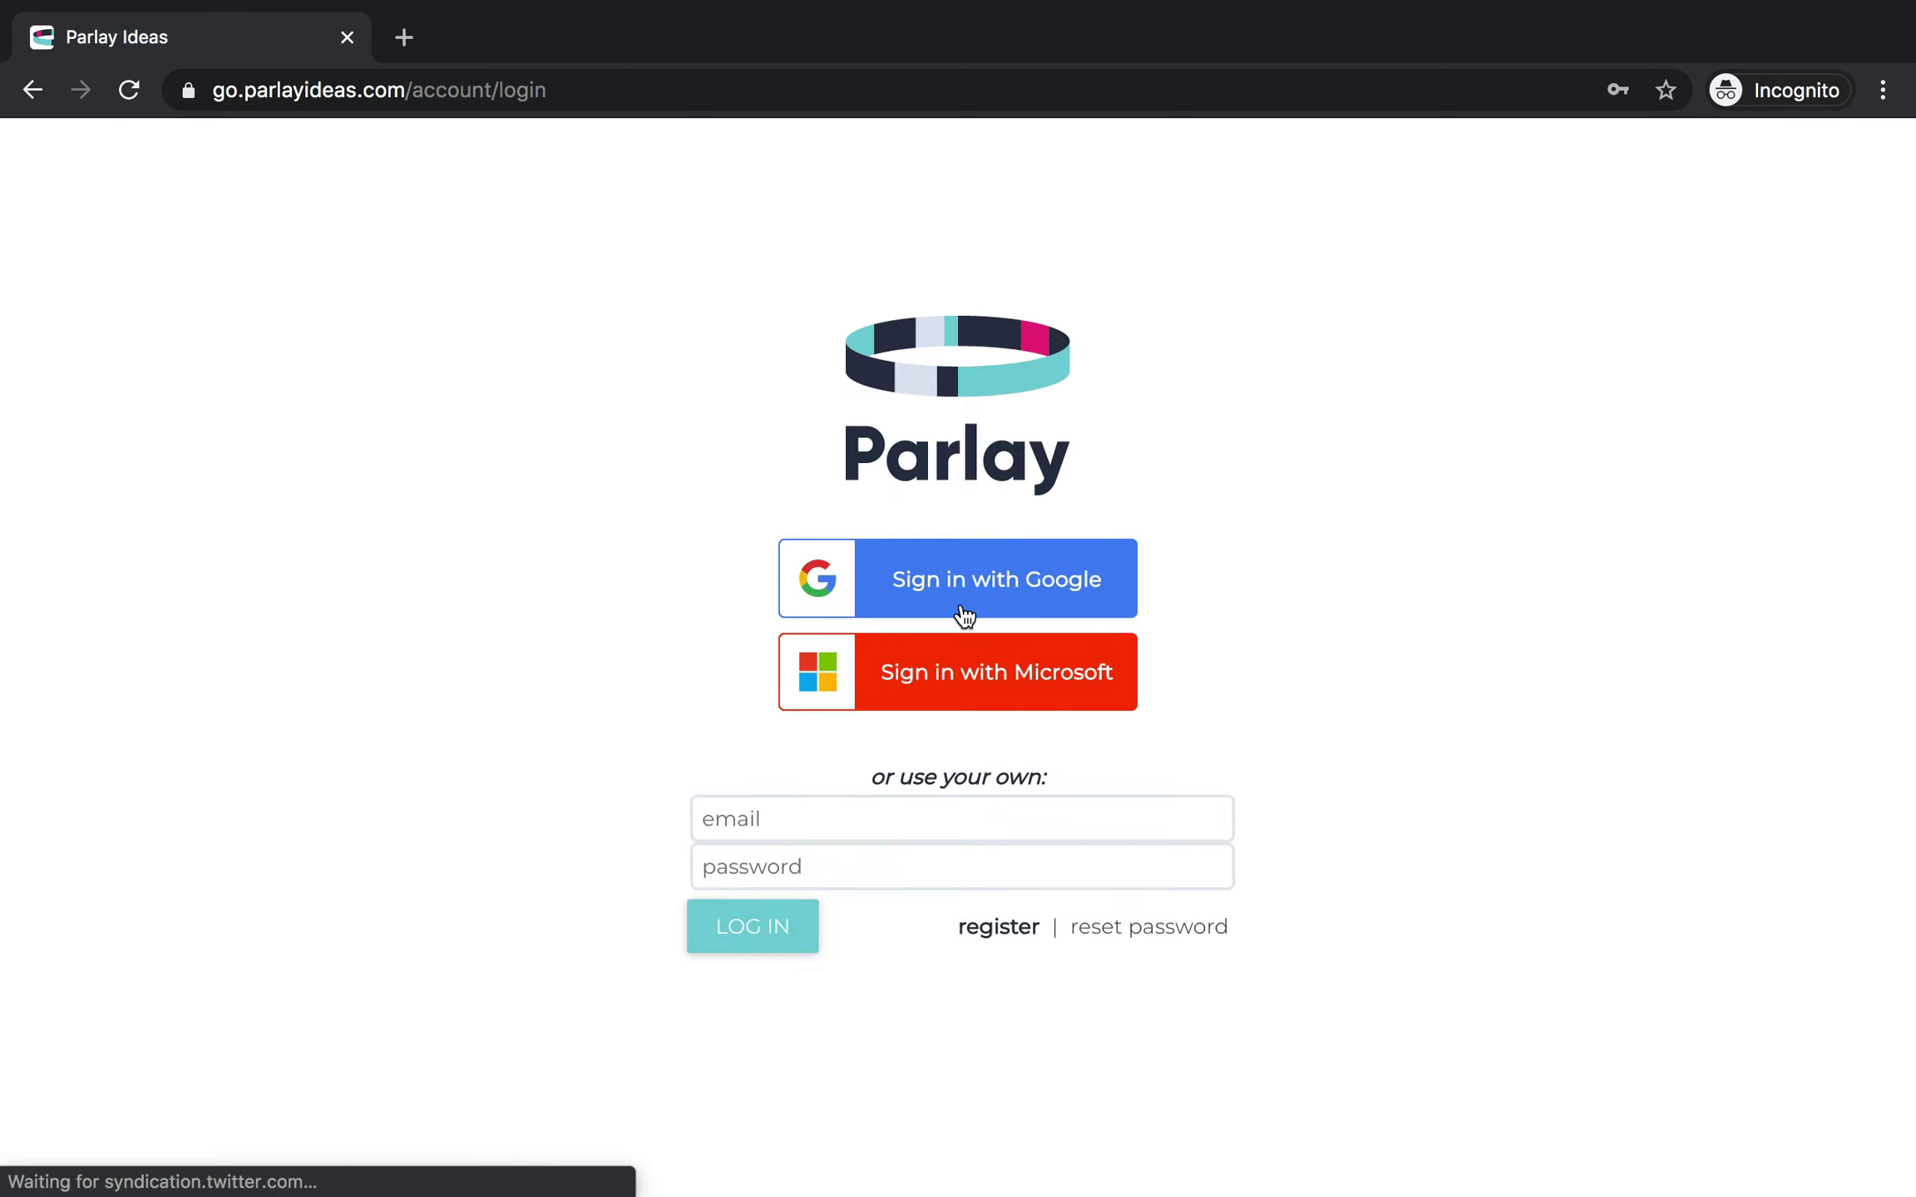
- Sign in with Google using the saved account e-mail and dismiss the Robots in Society welcome message
left_click(902, 592)
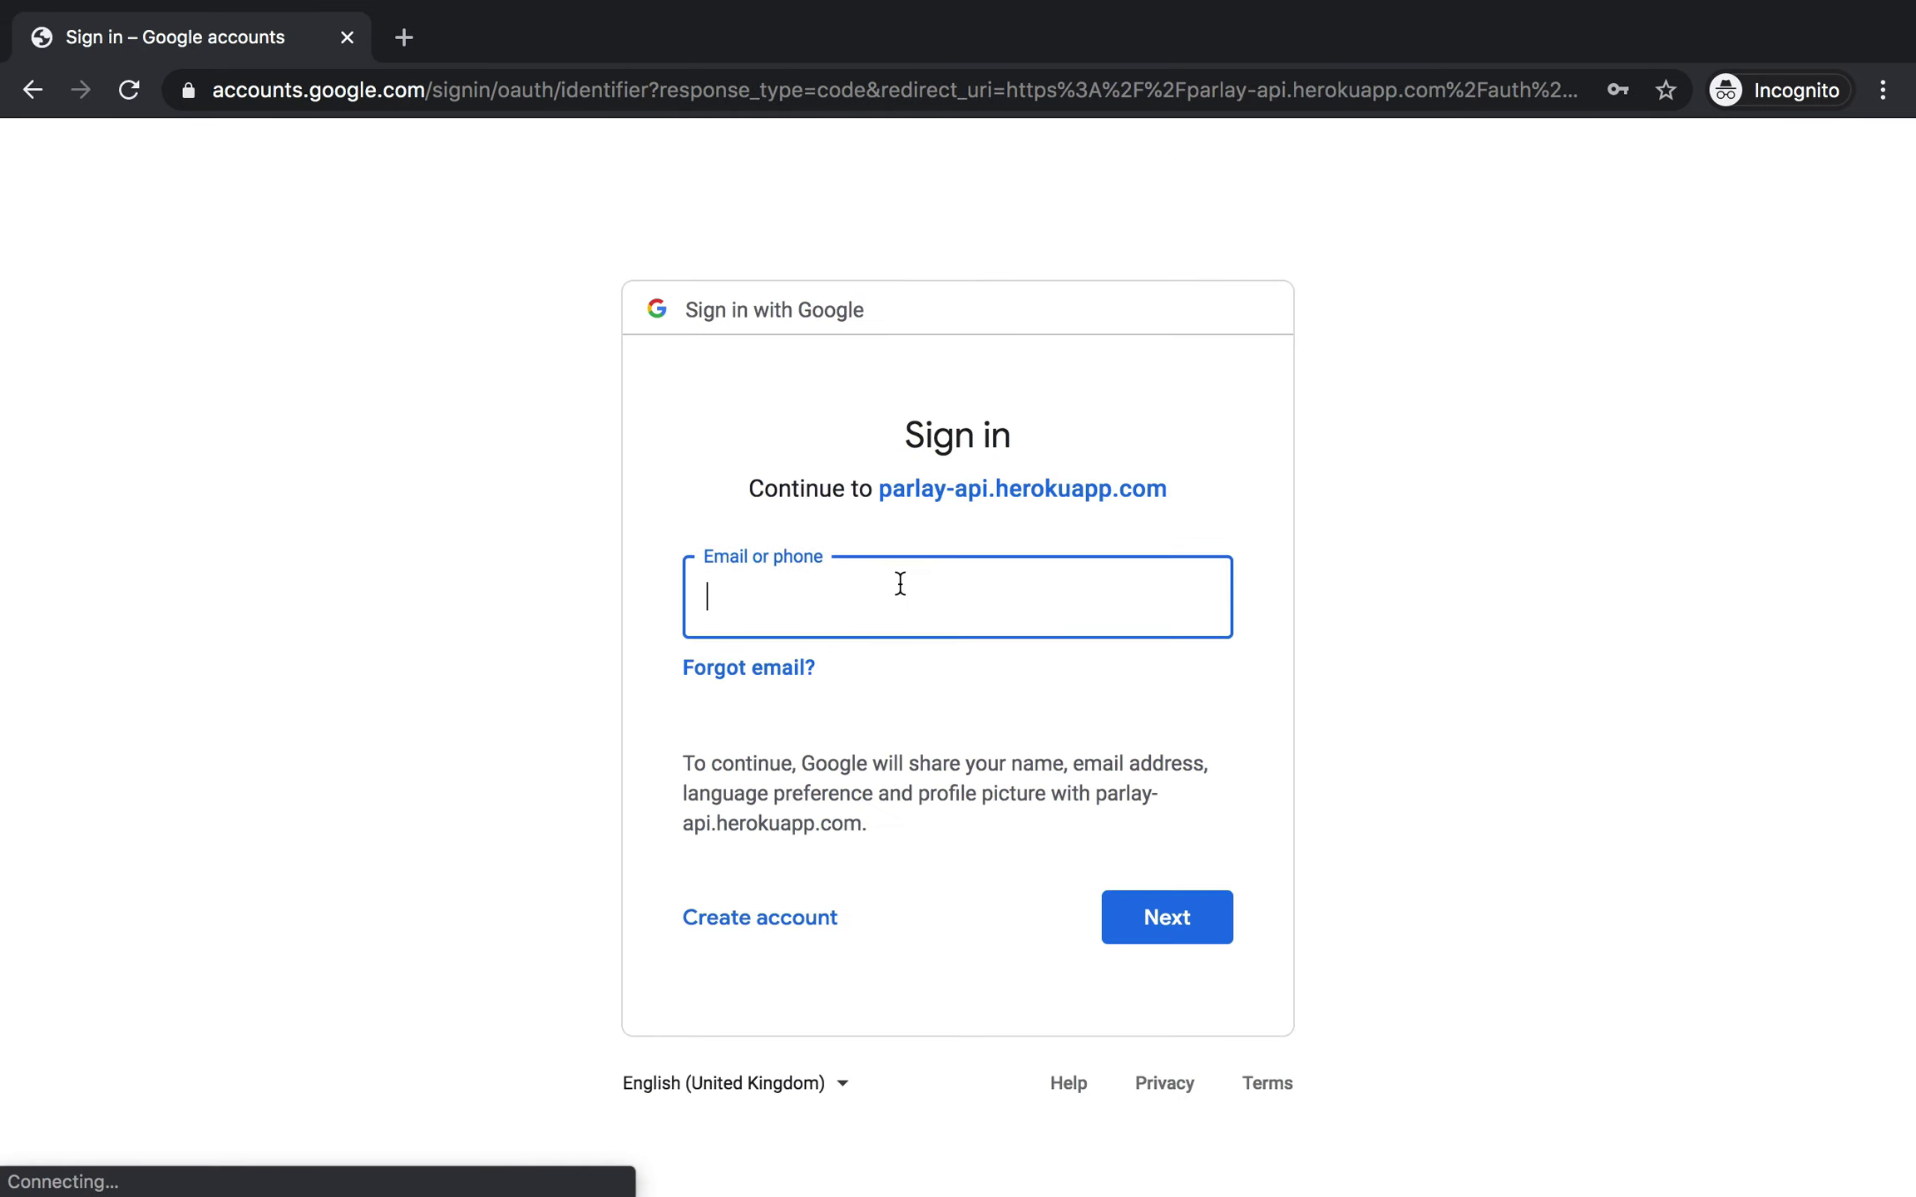
left_click(900, 583)
left_click(862, 668)
left_click(1178, 927)
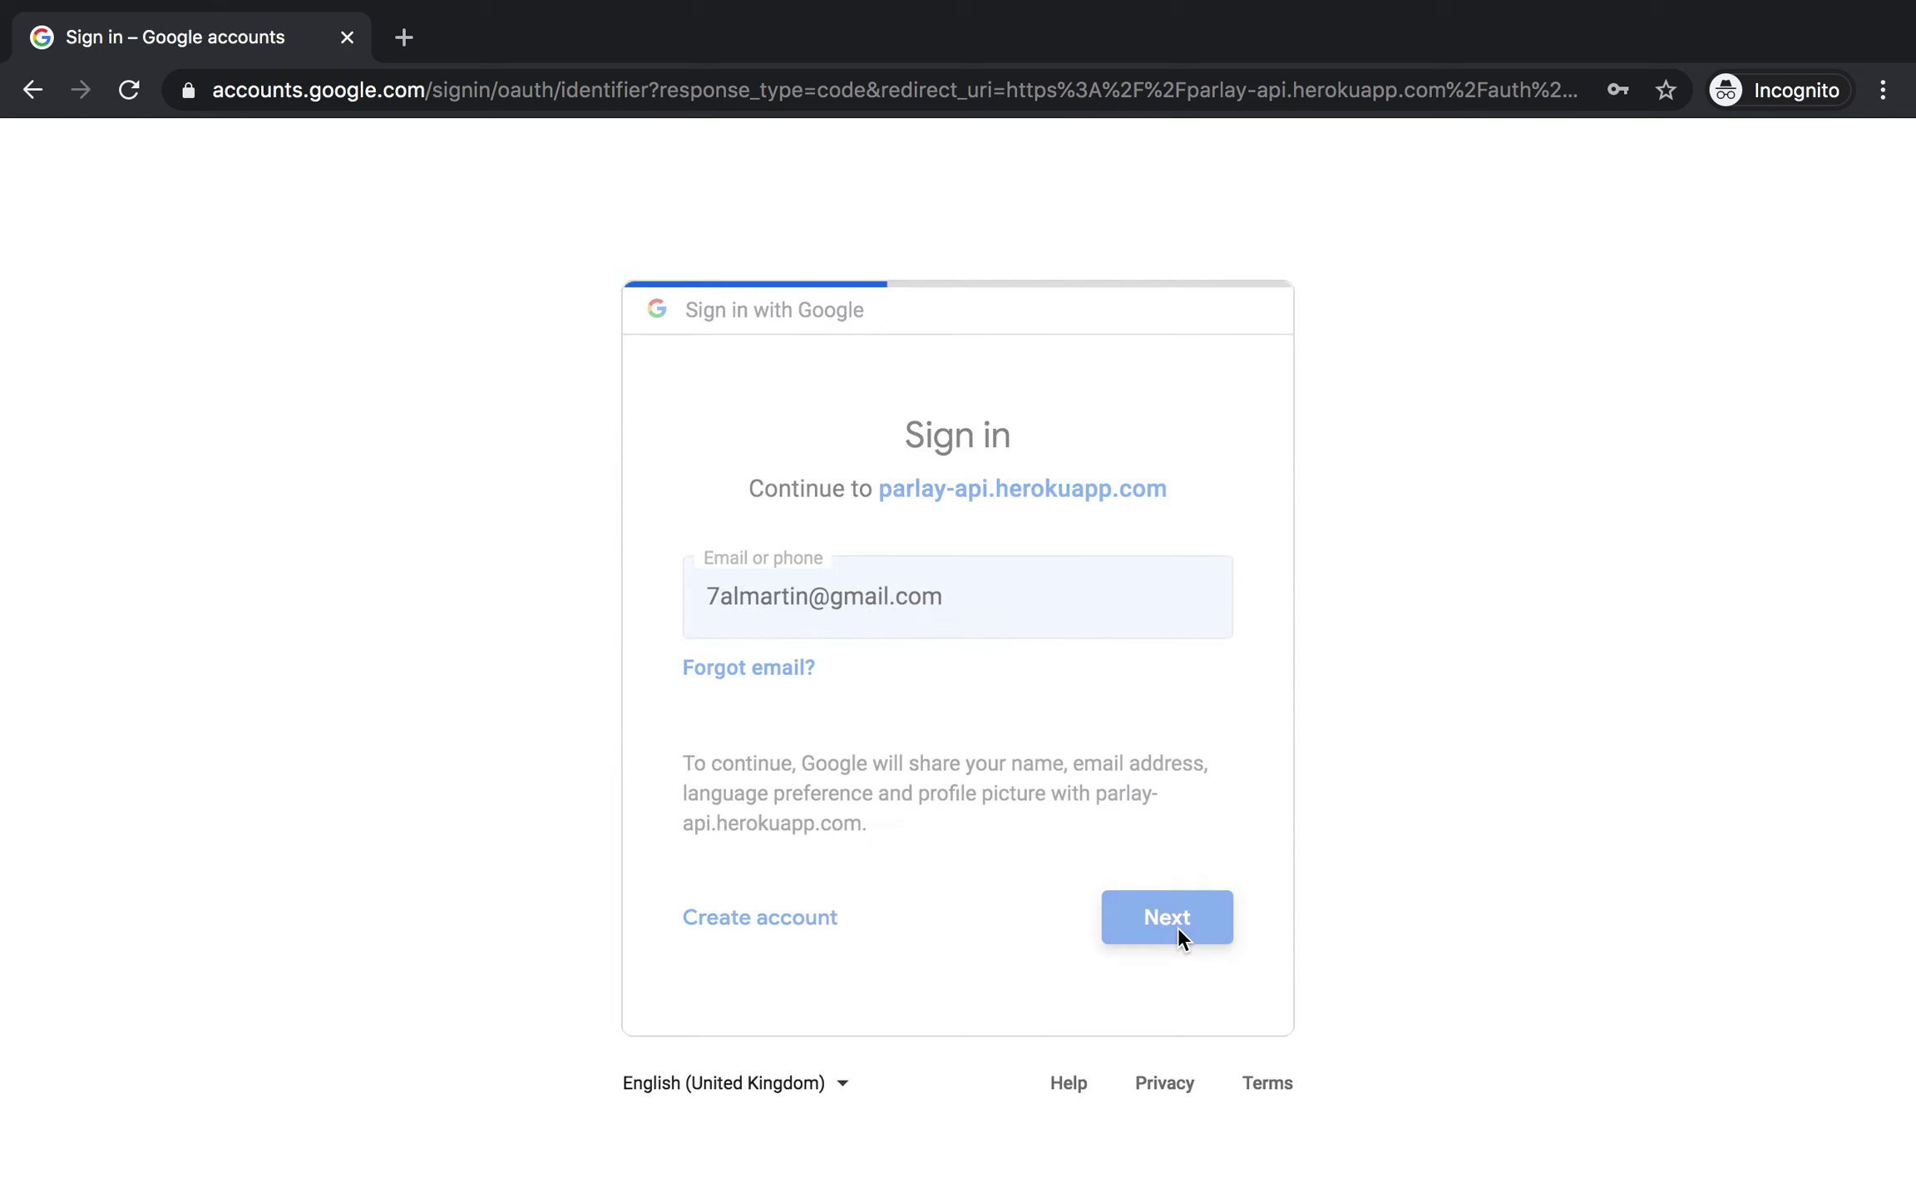
left_click(1186, 907)
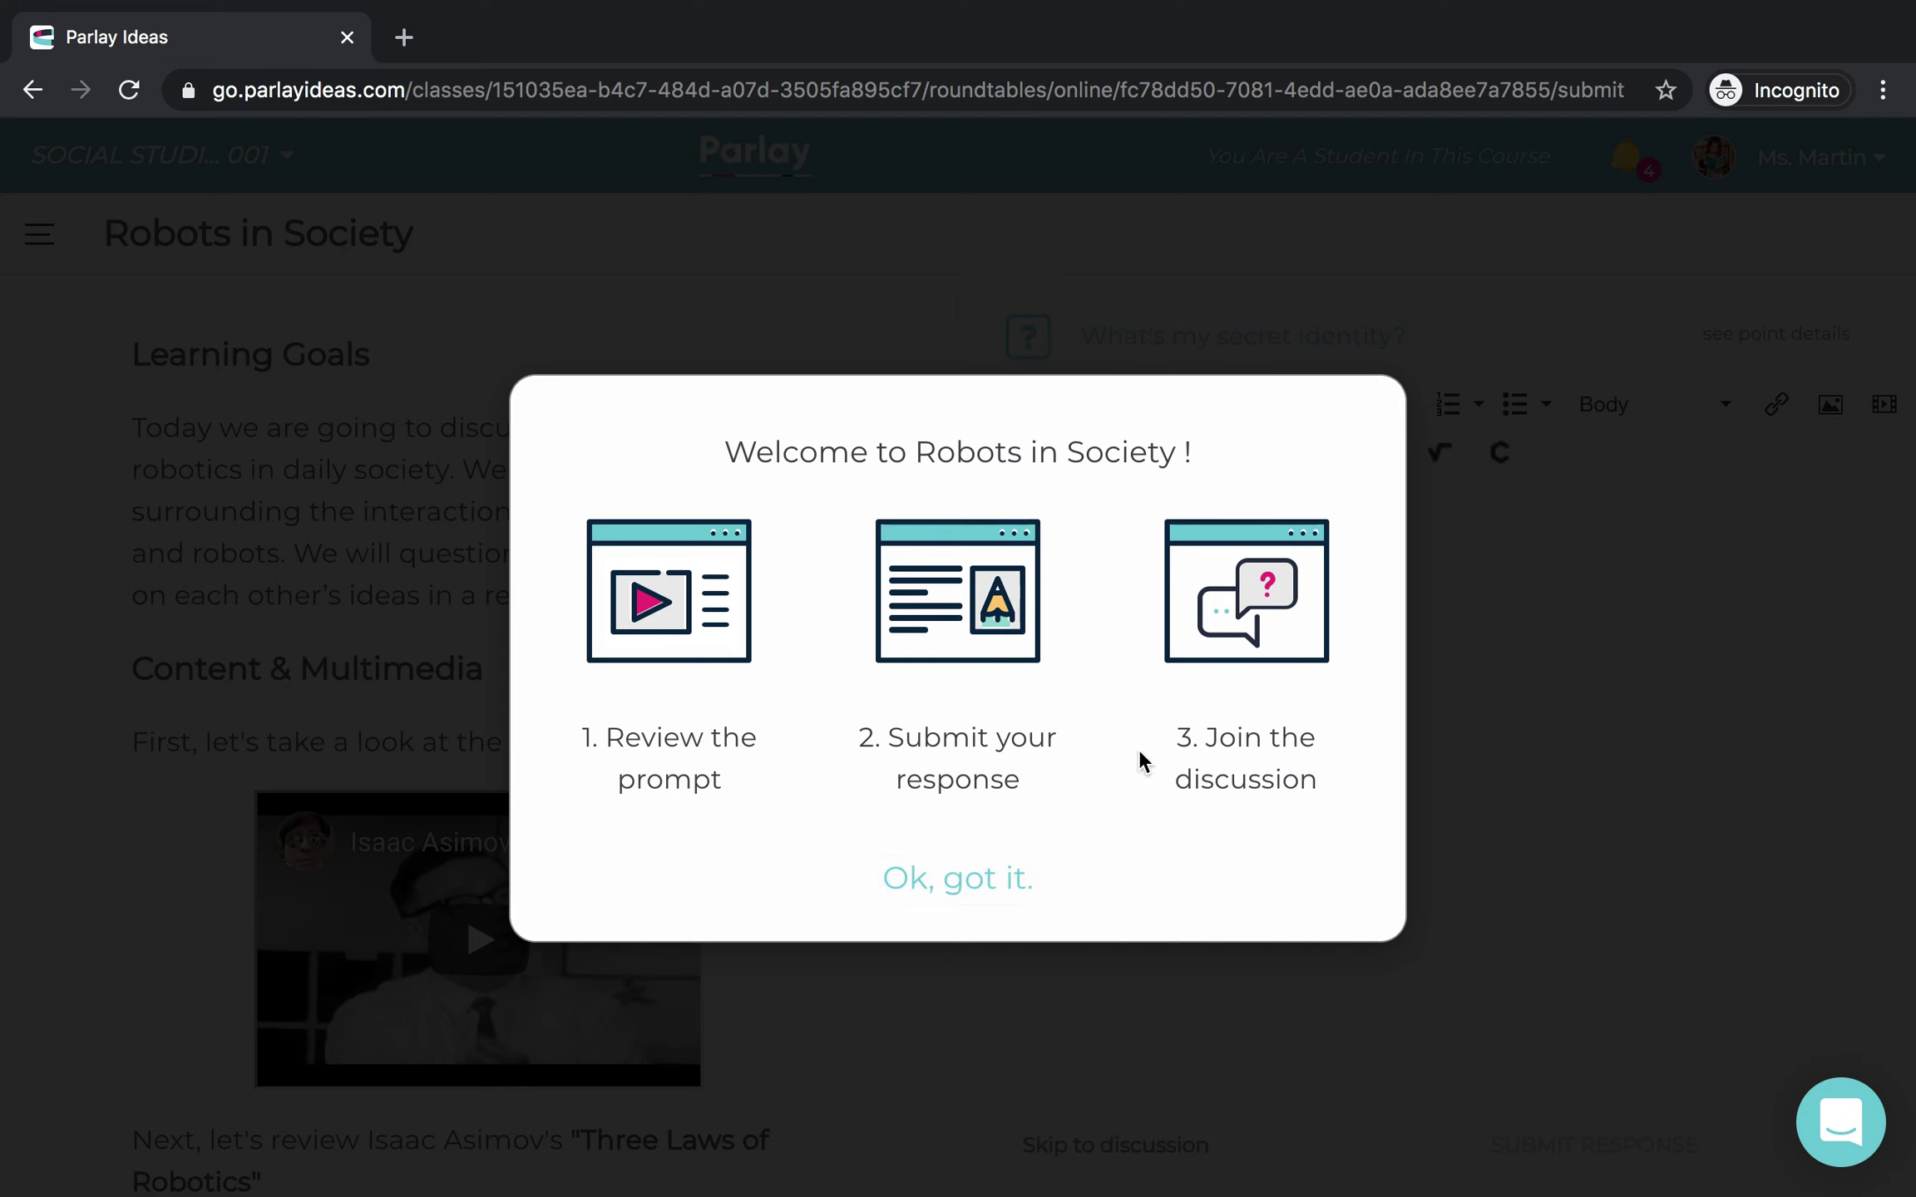
left_click(1008, 888)
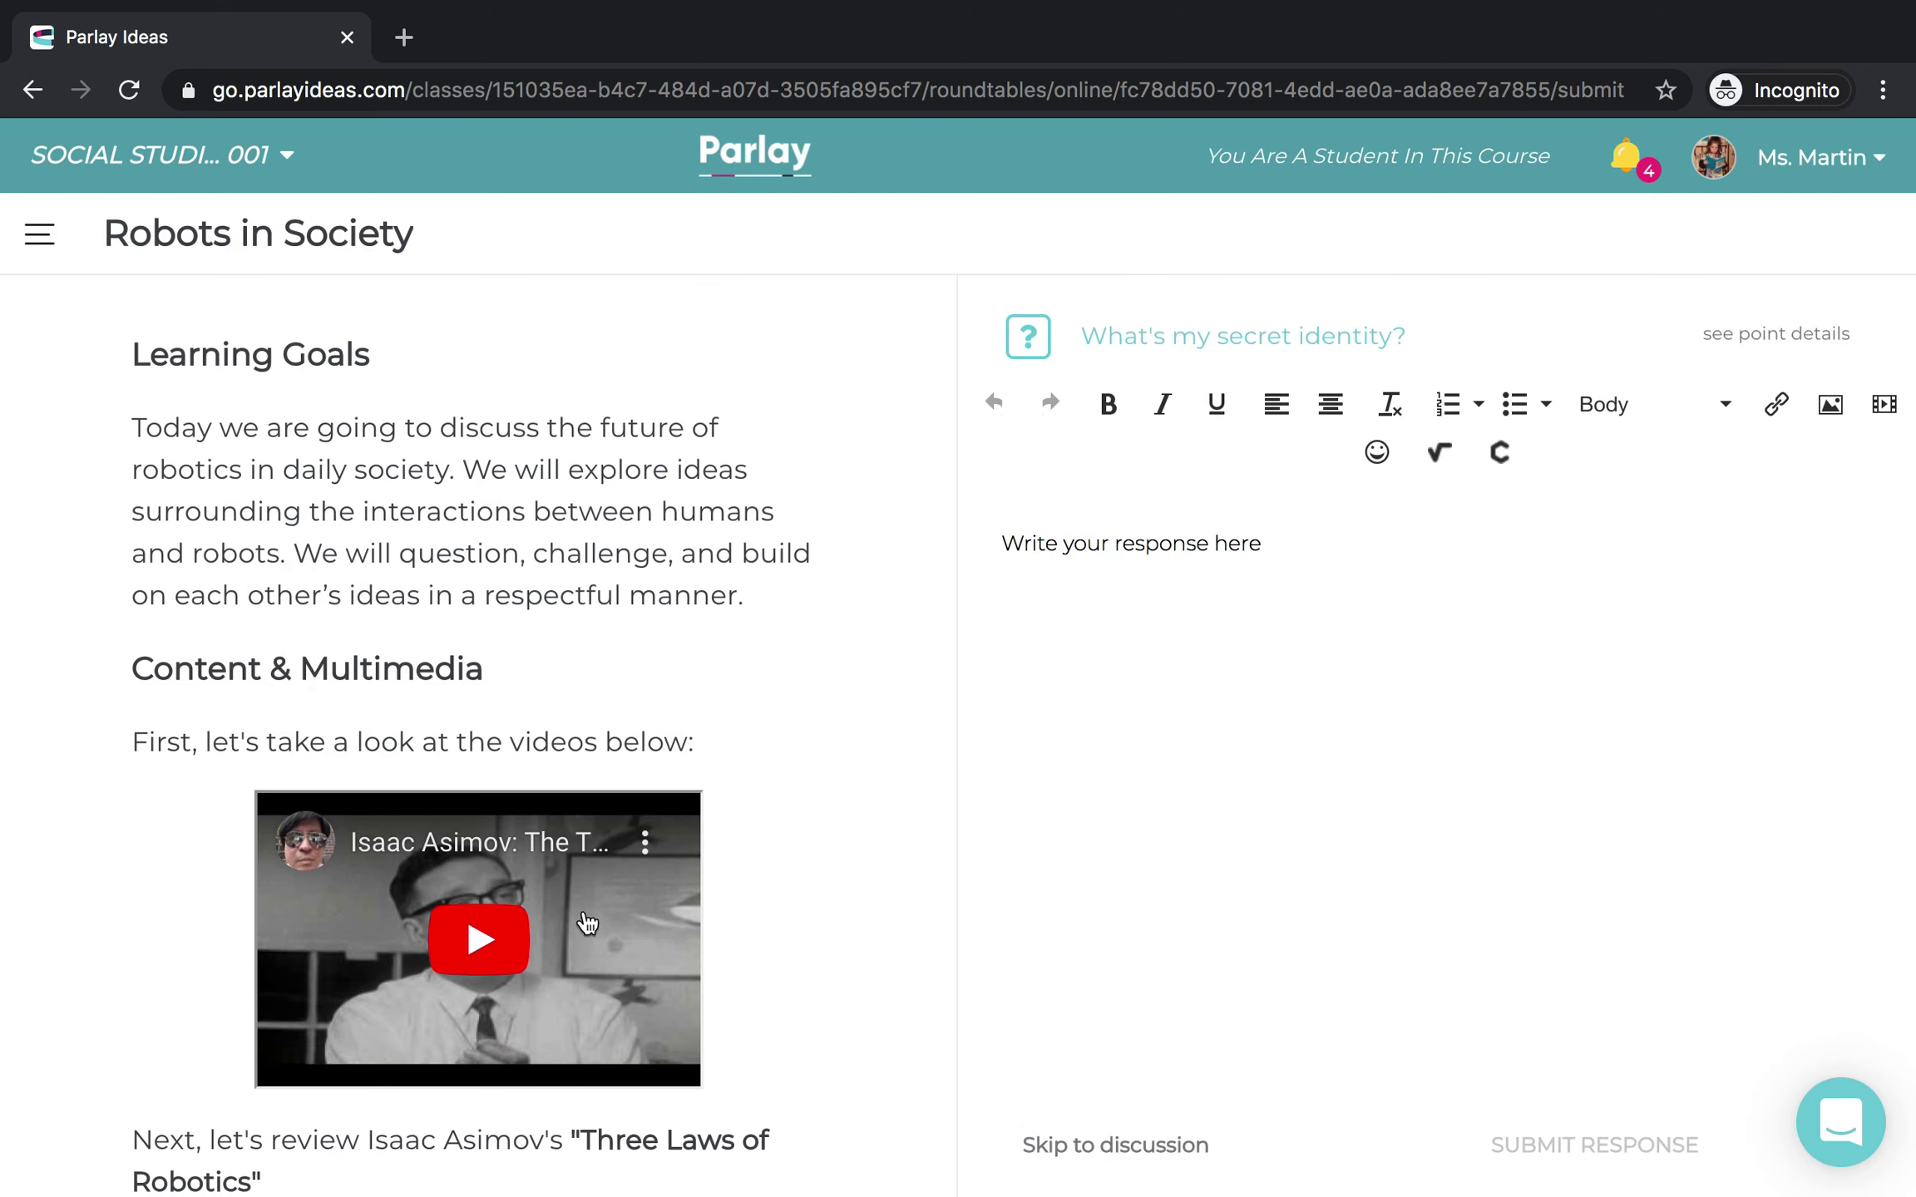
- Write "my response here...." as the response to the Robots in Society prompt and check the assigned secret identity
scroll(586, 922, "down", 5)
scroll(586, 921, "up", 8)
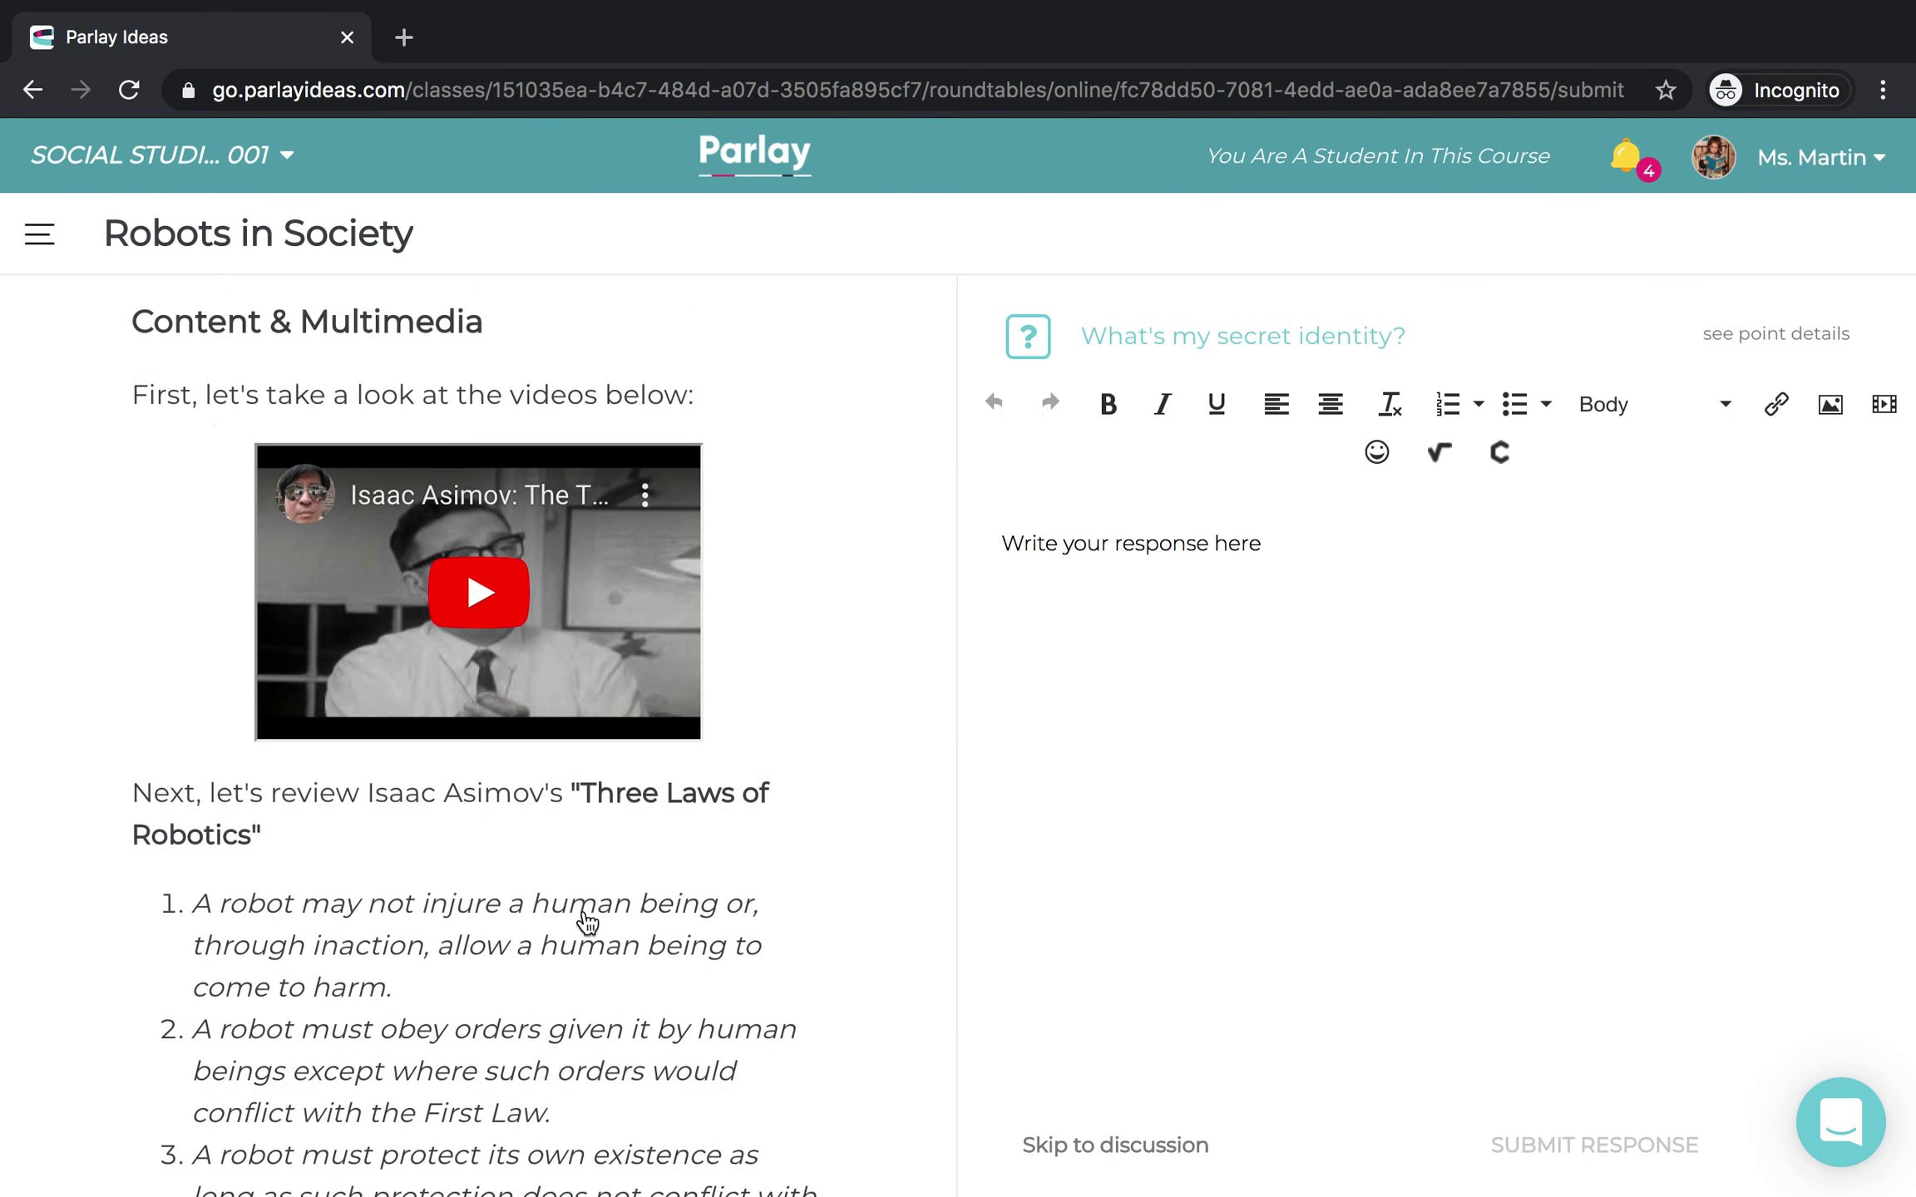
triple_click(1390, 590)
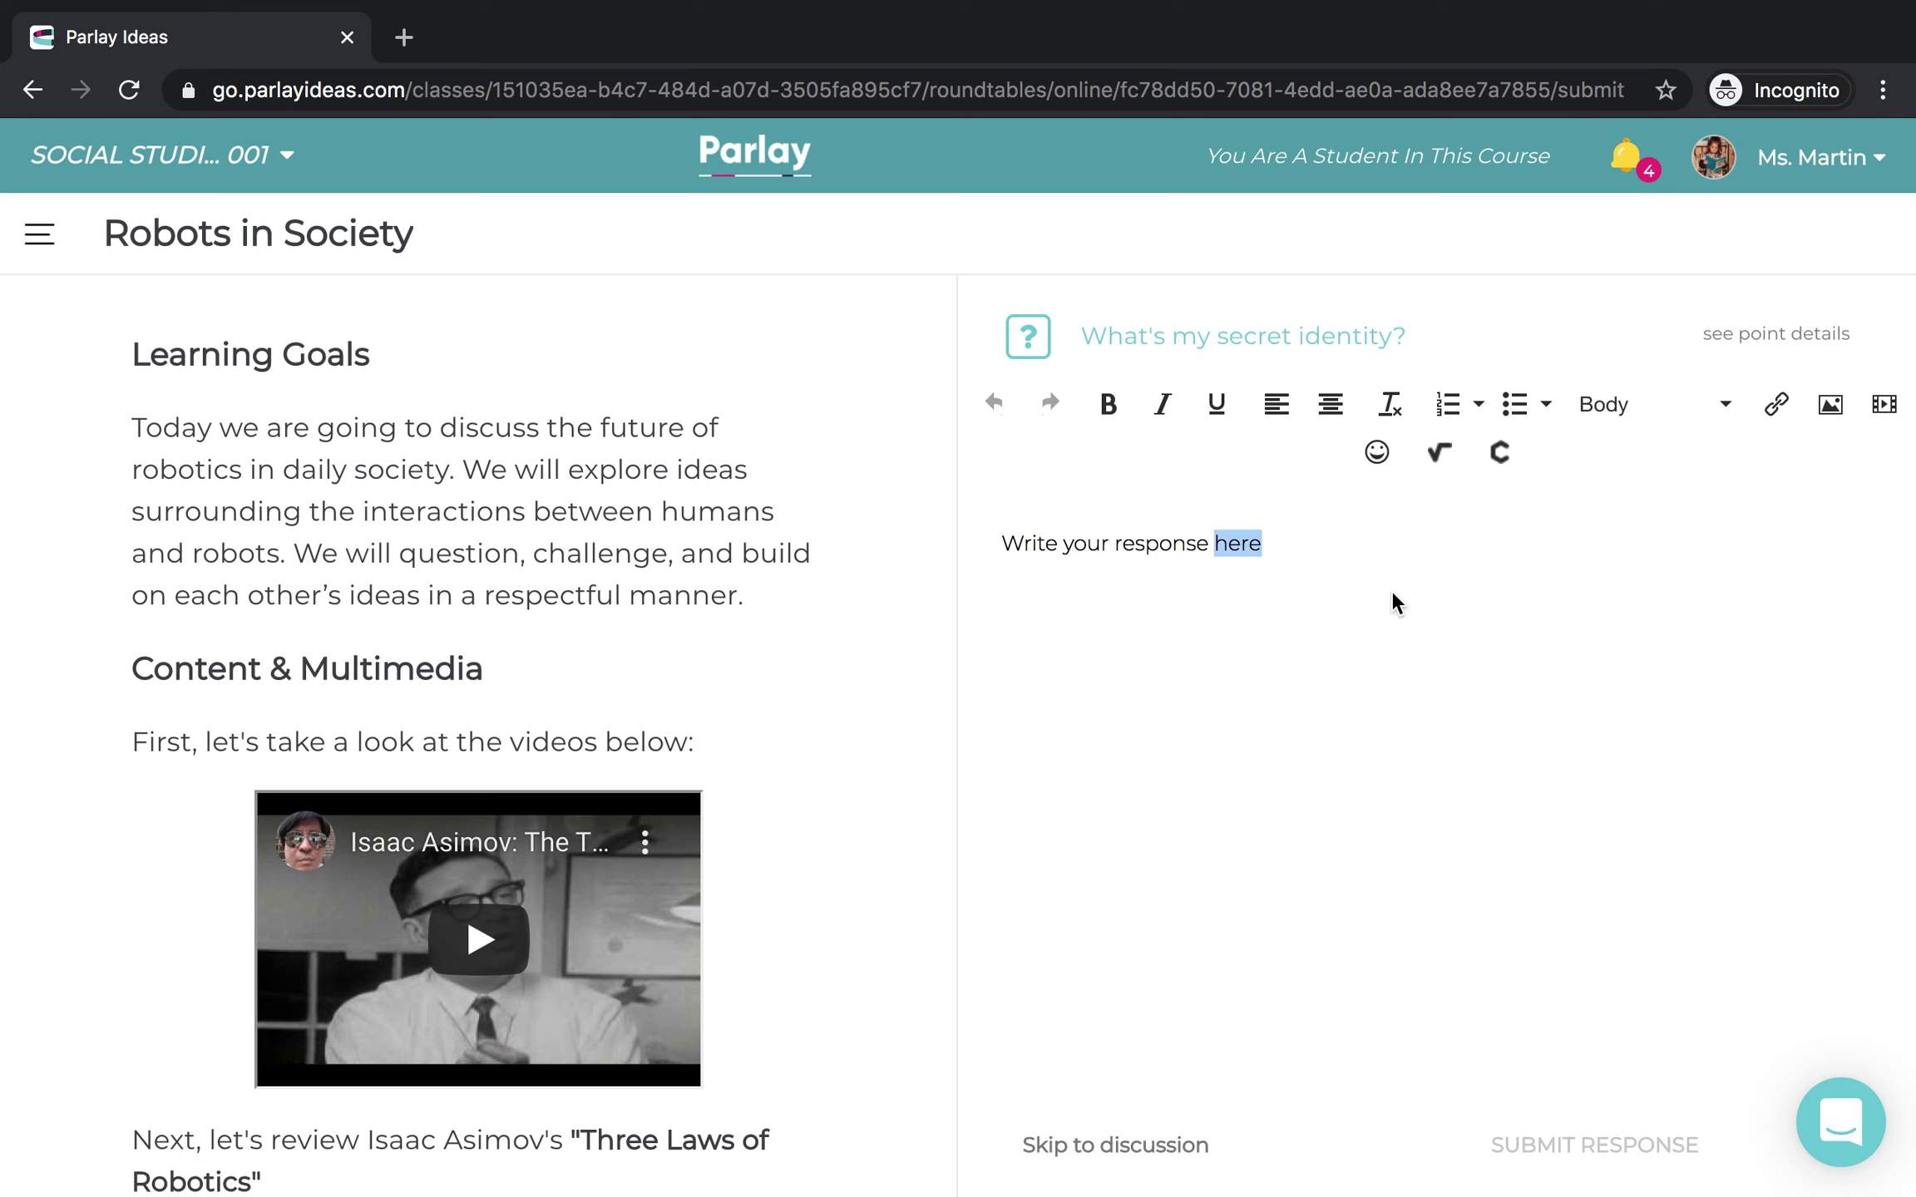
type("my respon")
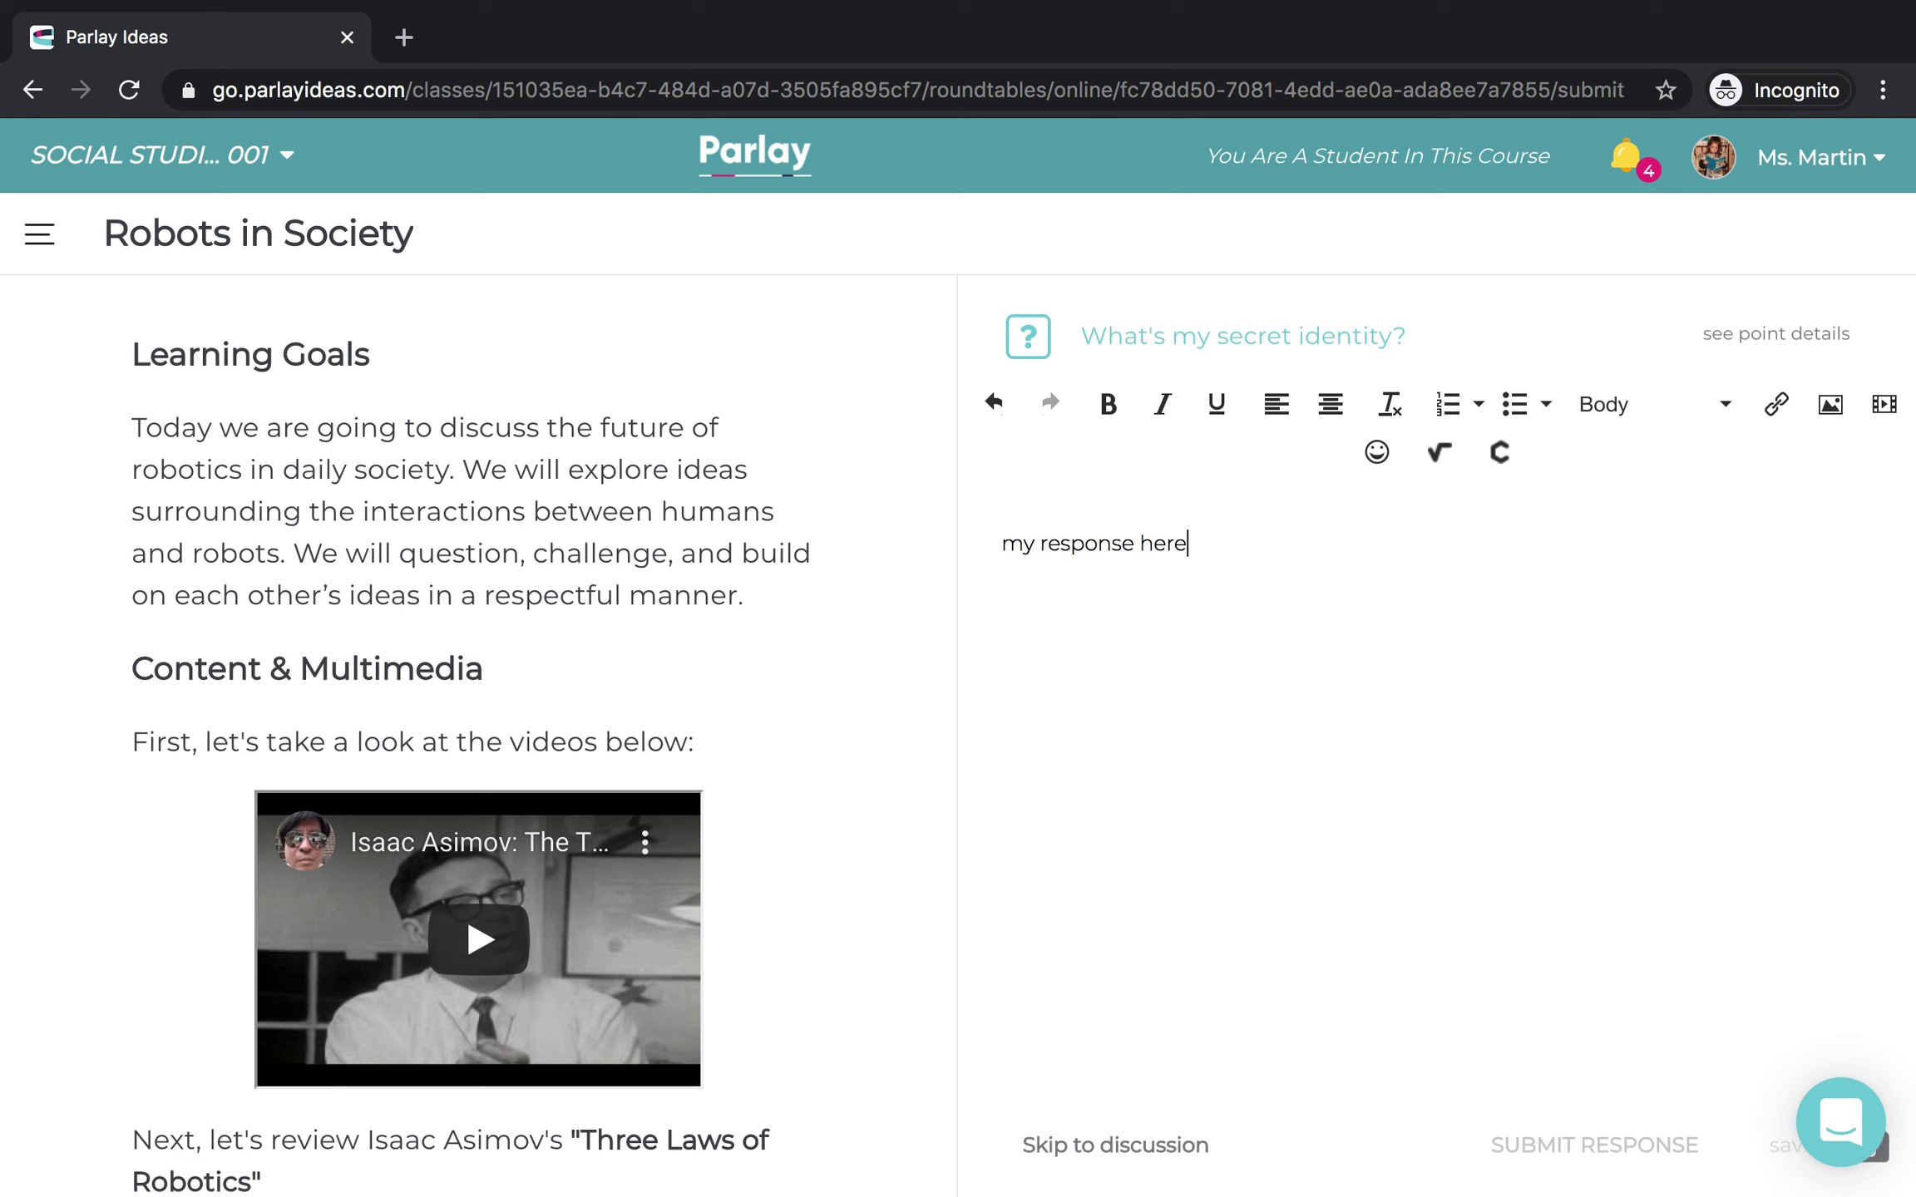
left_click(1240, 326)
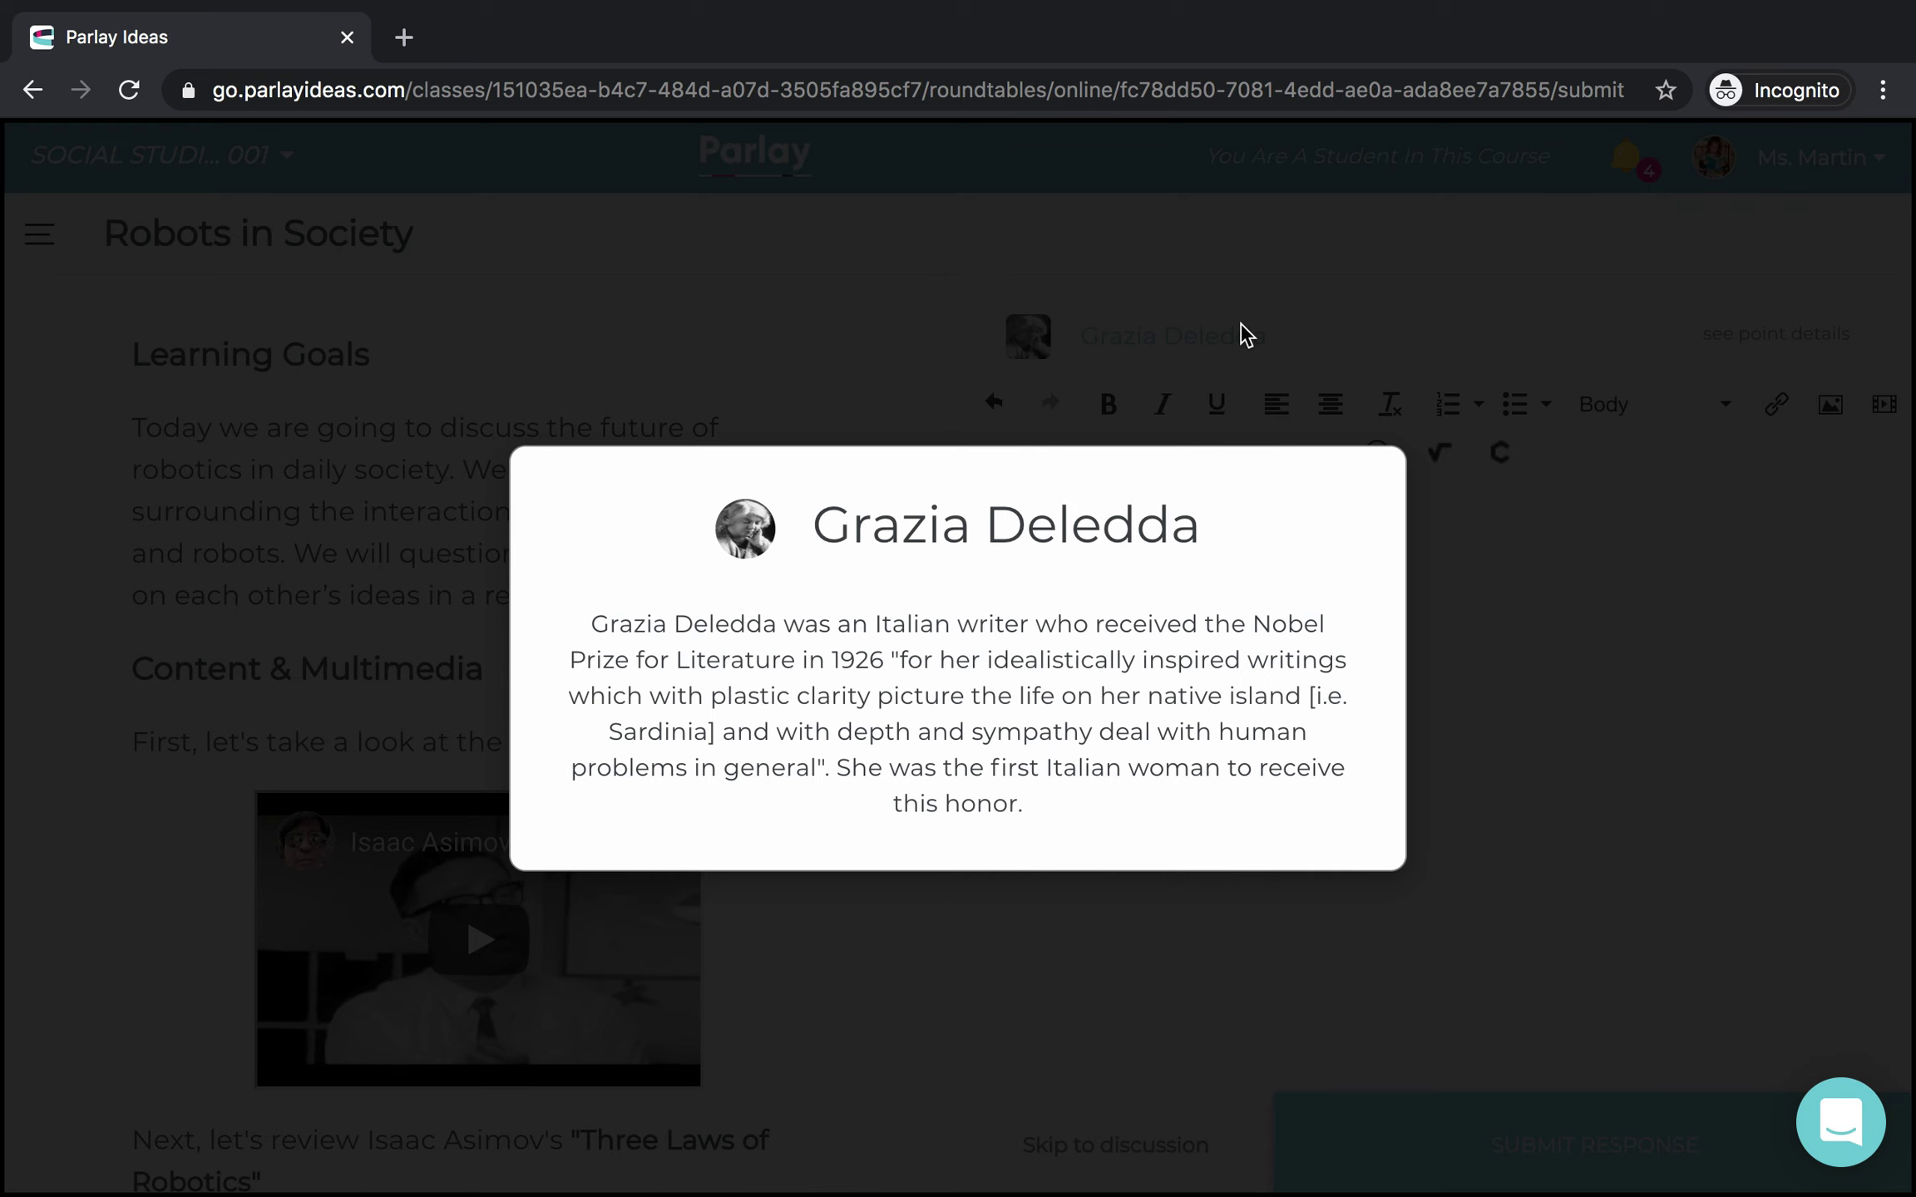
left_click(1245, 333)
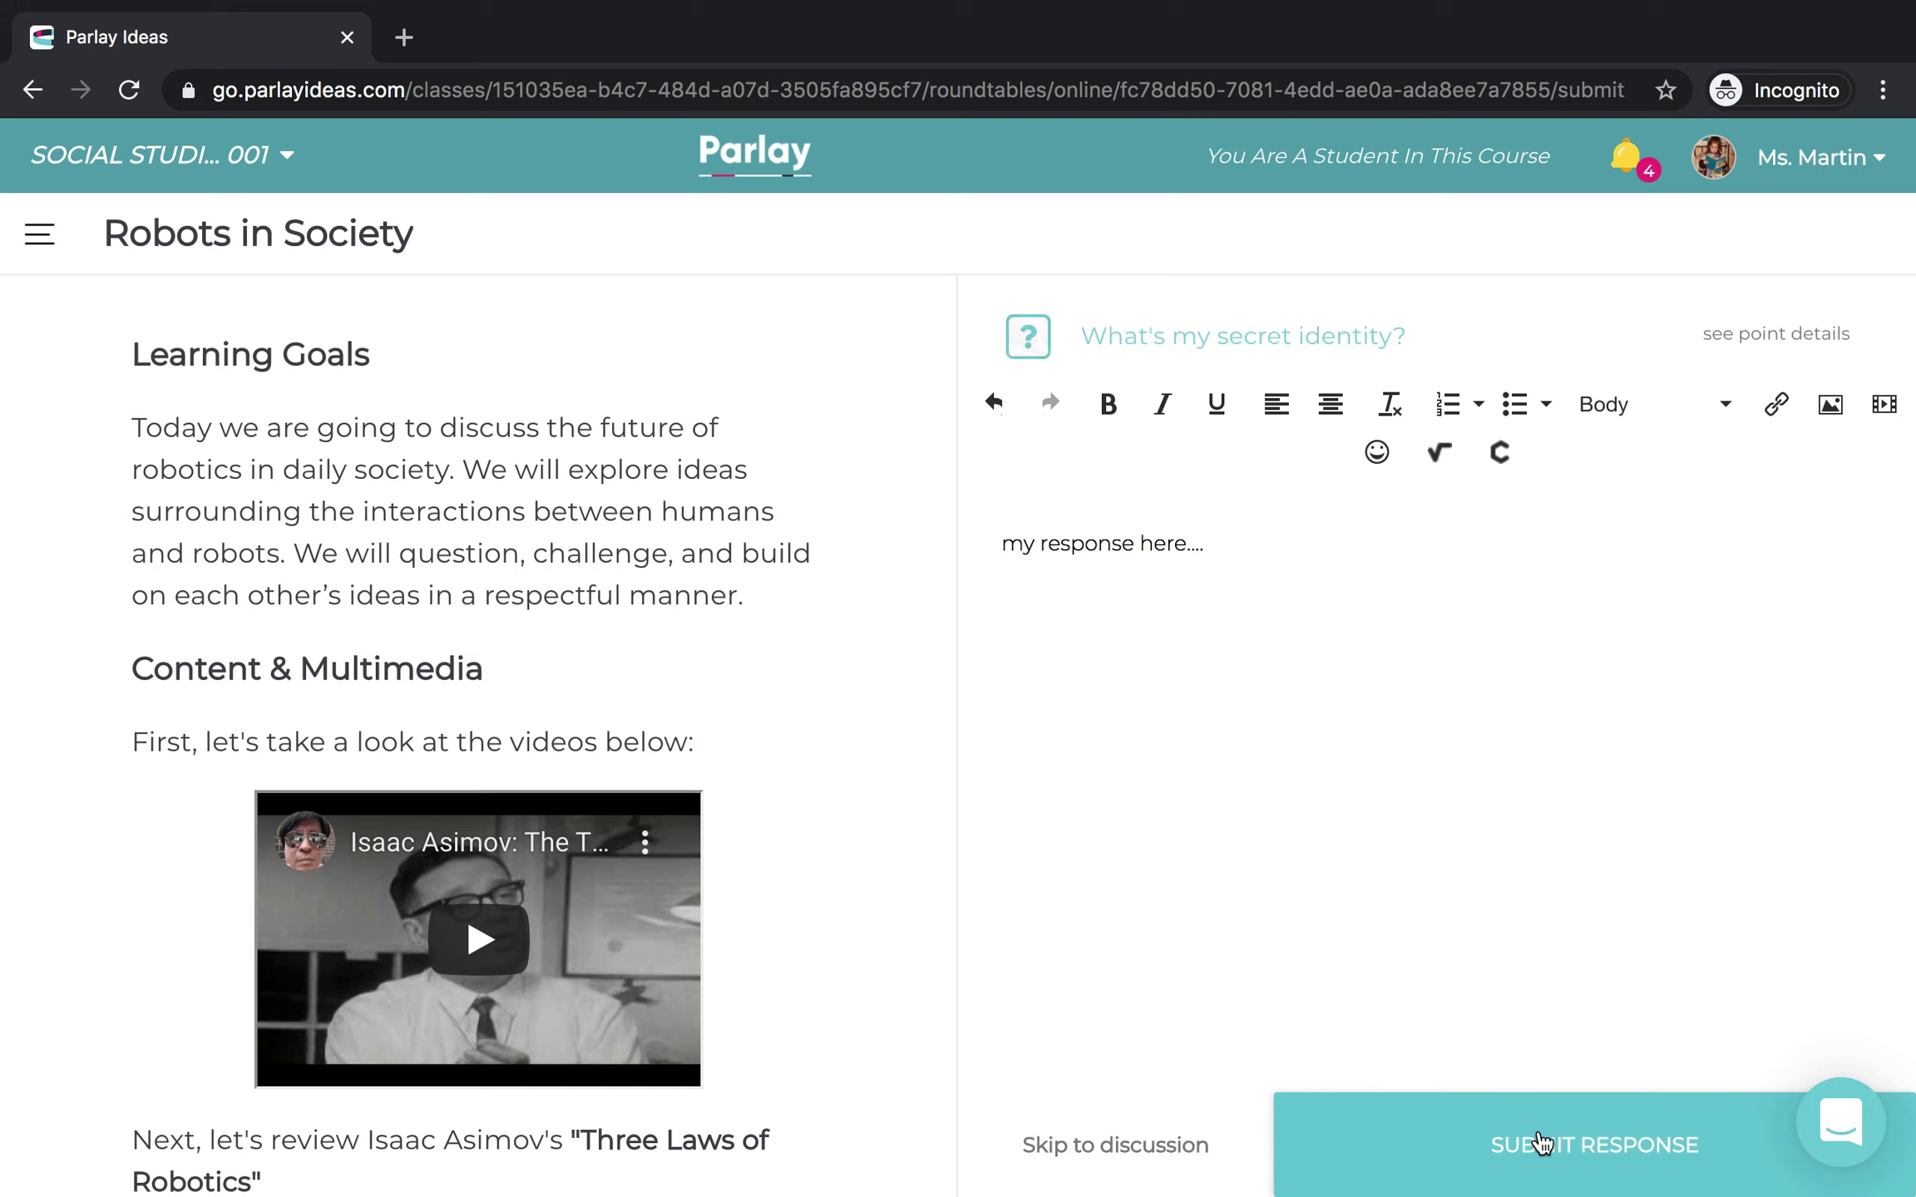
- Submit the response with confirmation and dismiss the discussion's welcome message
left_click(1541, 1144)
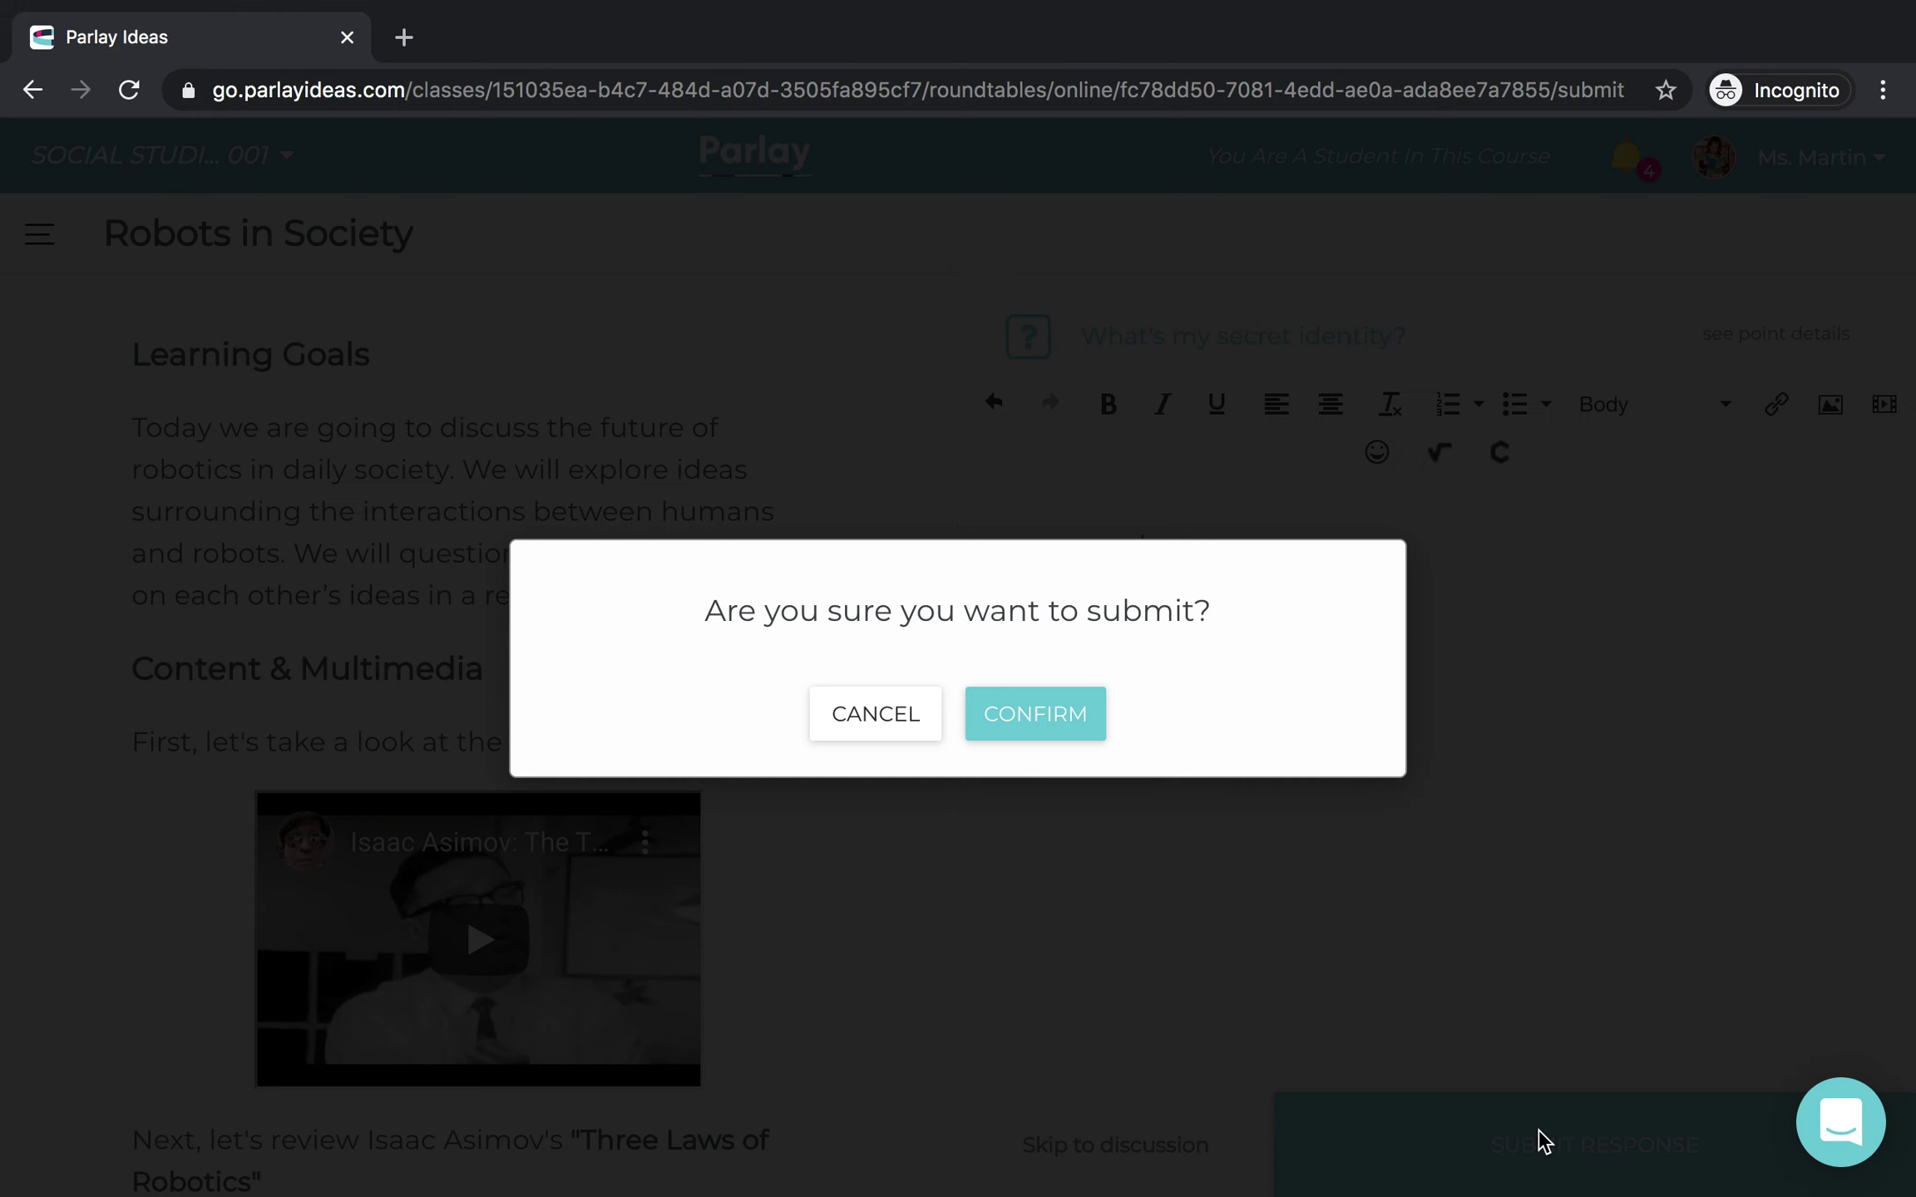
left_click(1047, 703)
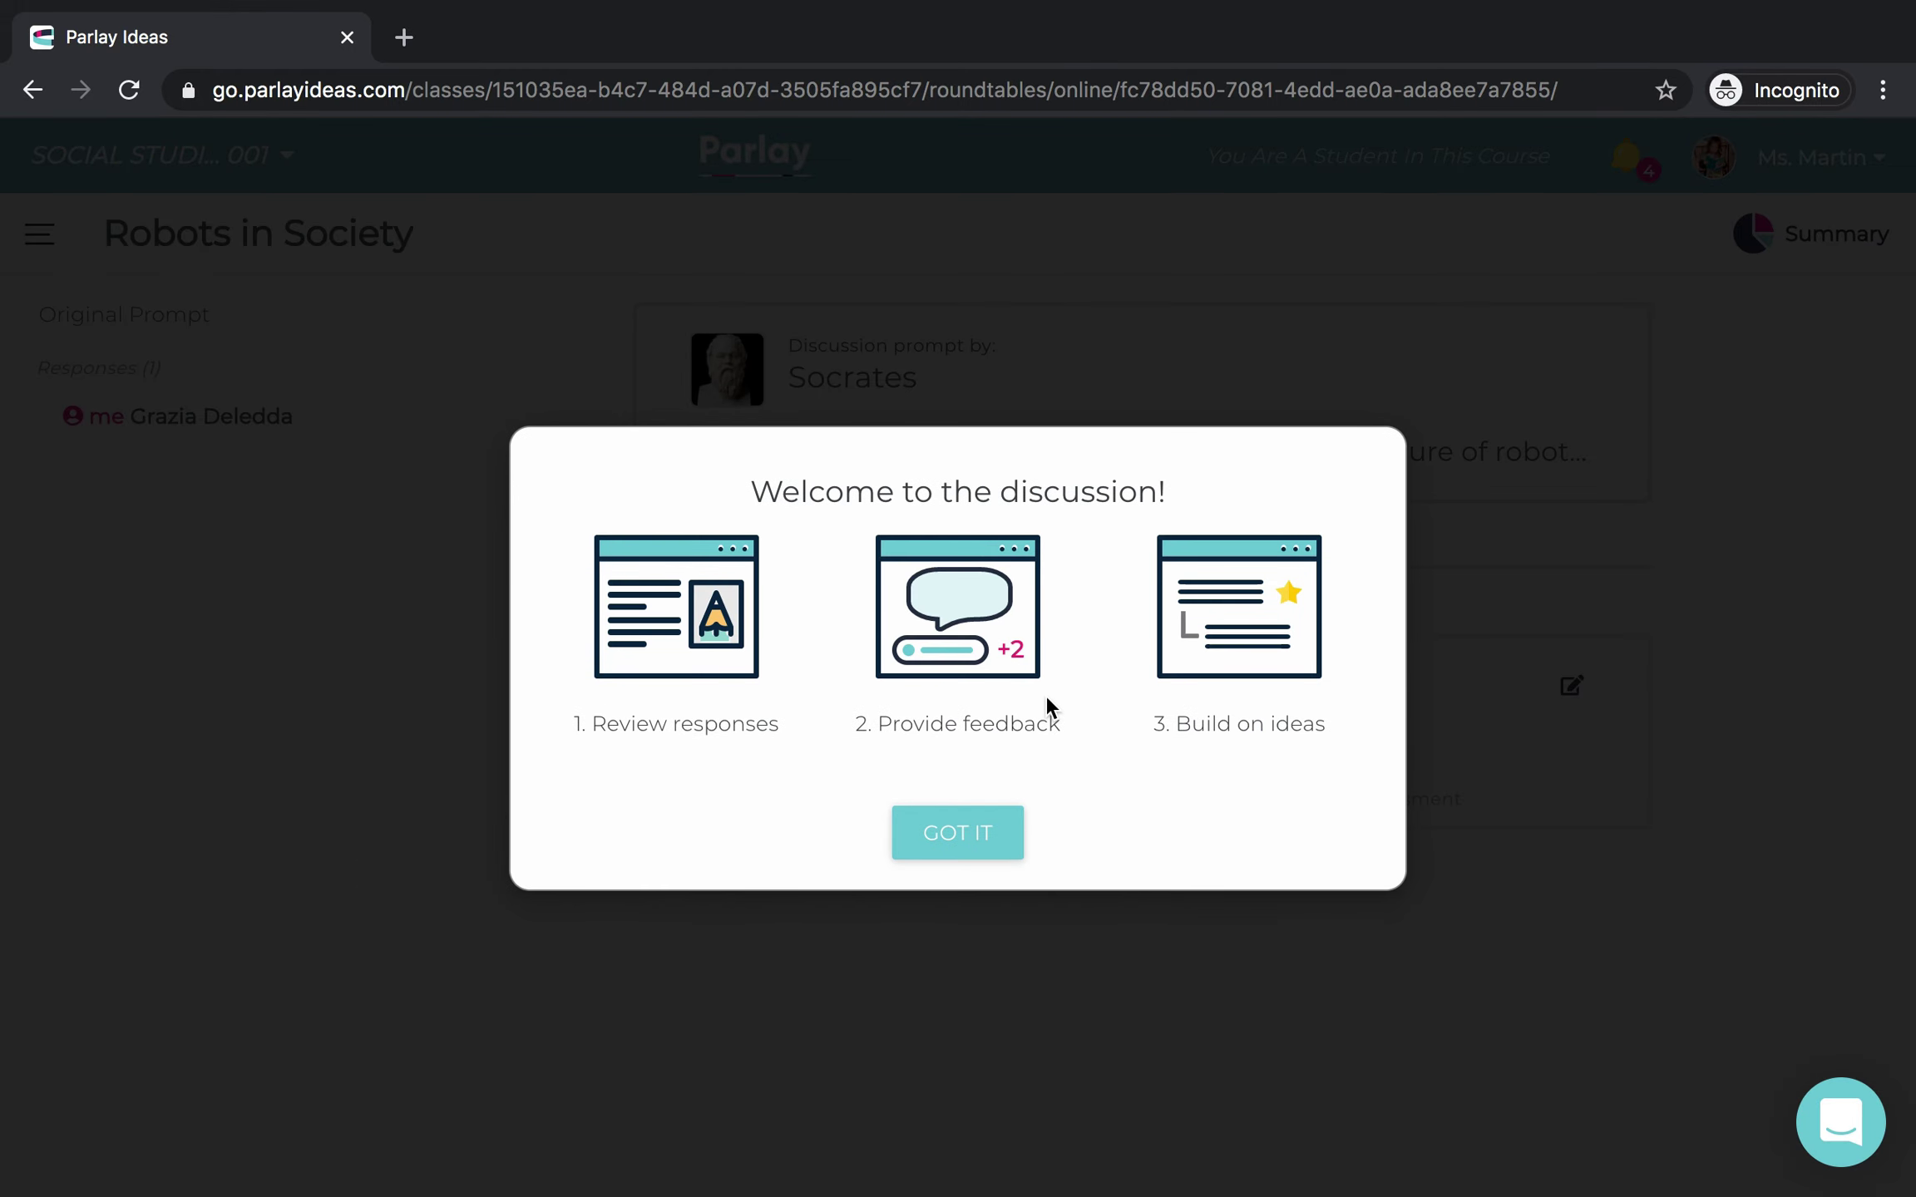
left_click(997, 832)
- Switch back to the teacher's browser window and open The Trans Mountain Pipeline Discussion with the RoundTable list collapsed
key("ctrl+Left")
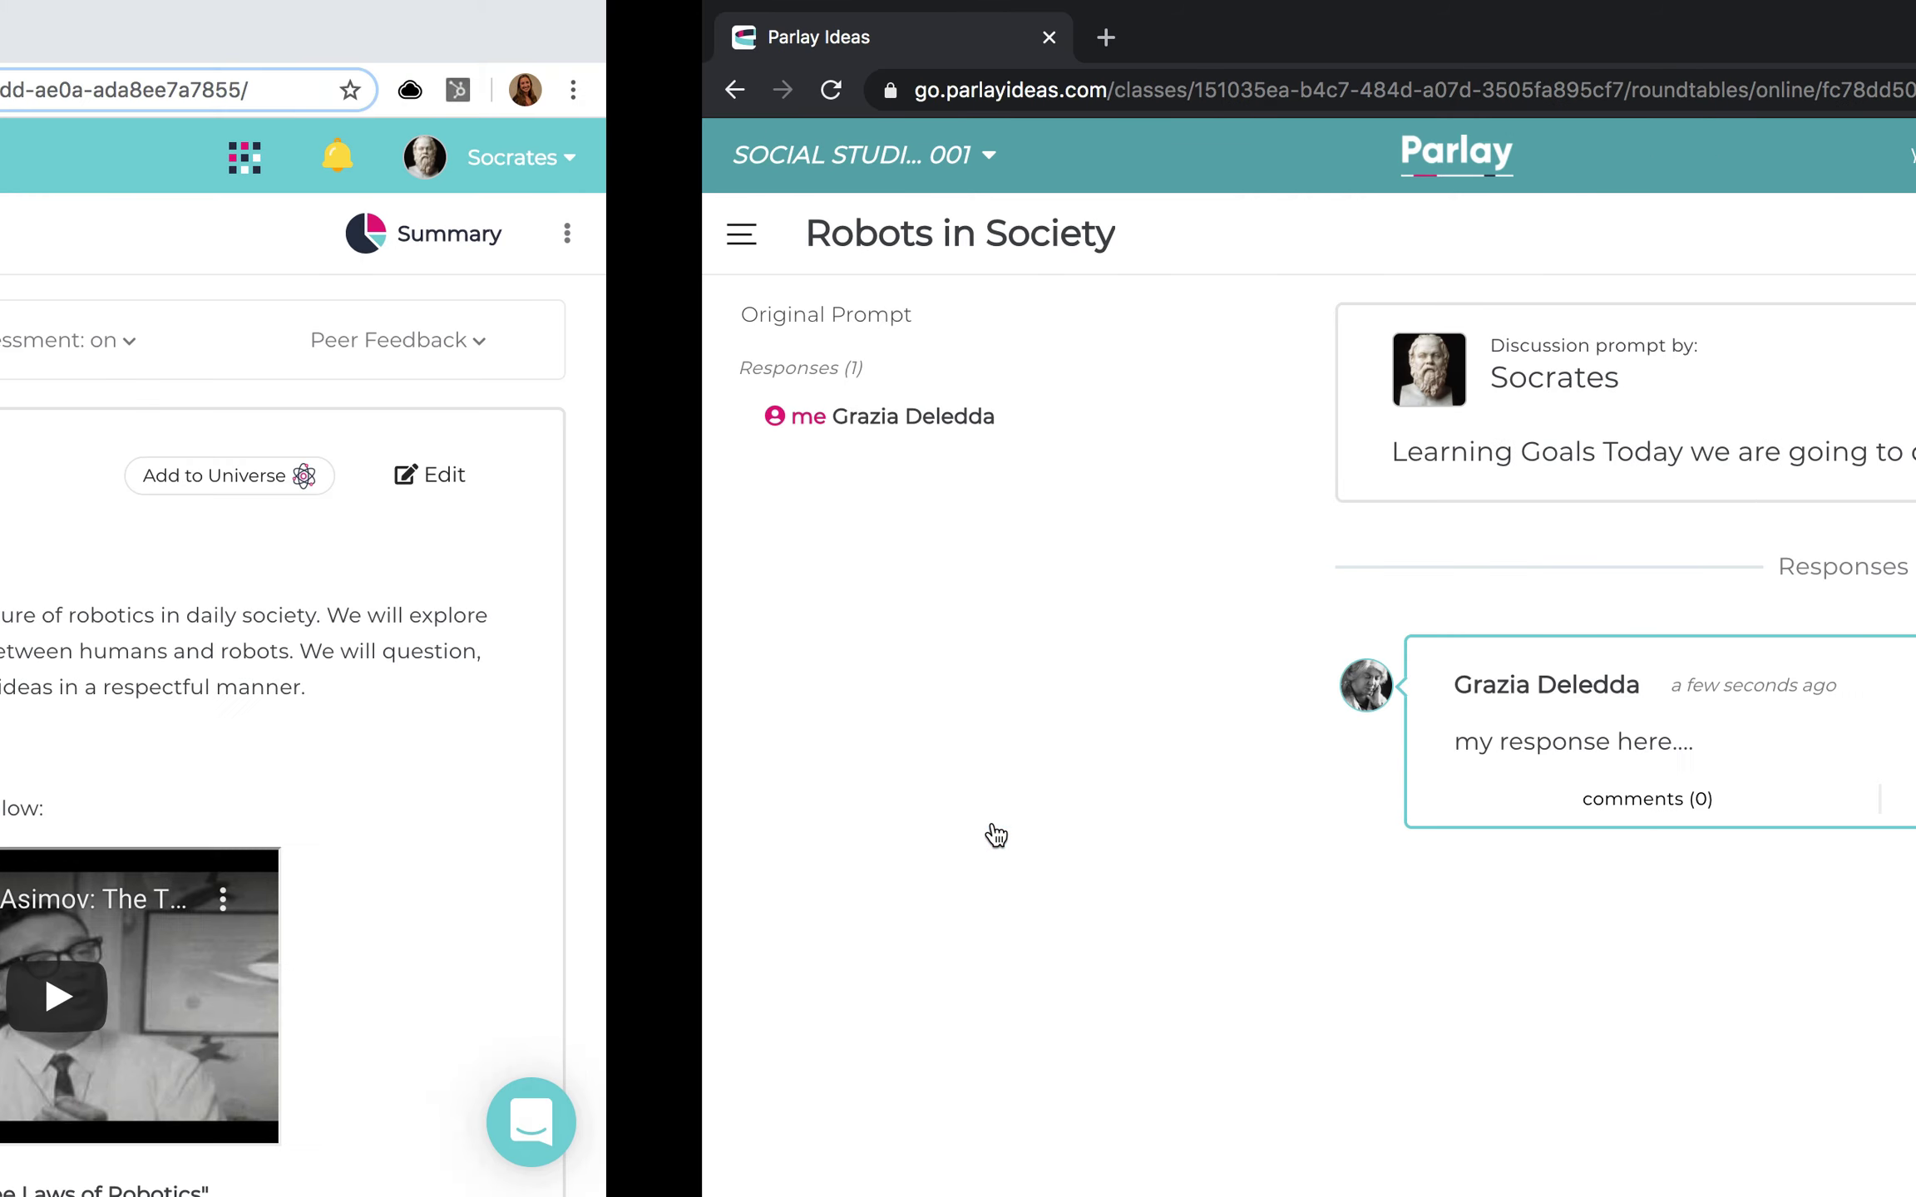
left_click(324, 572)
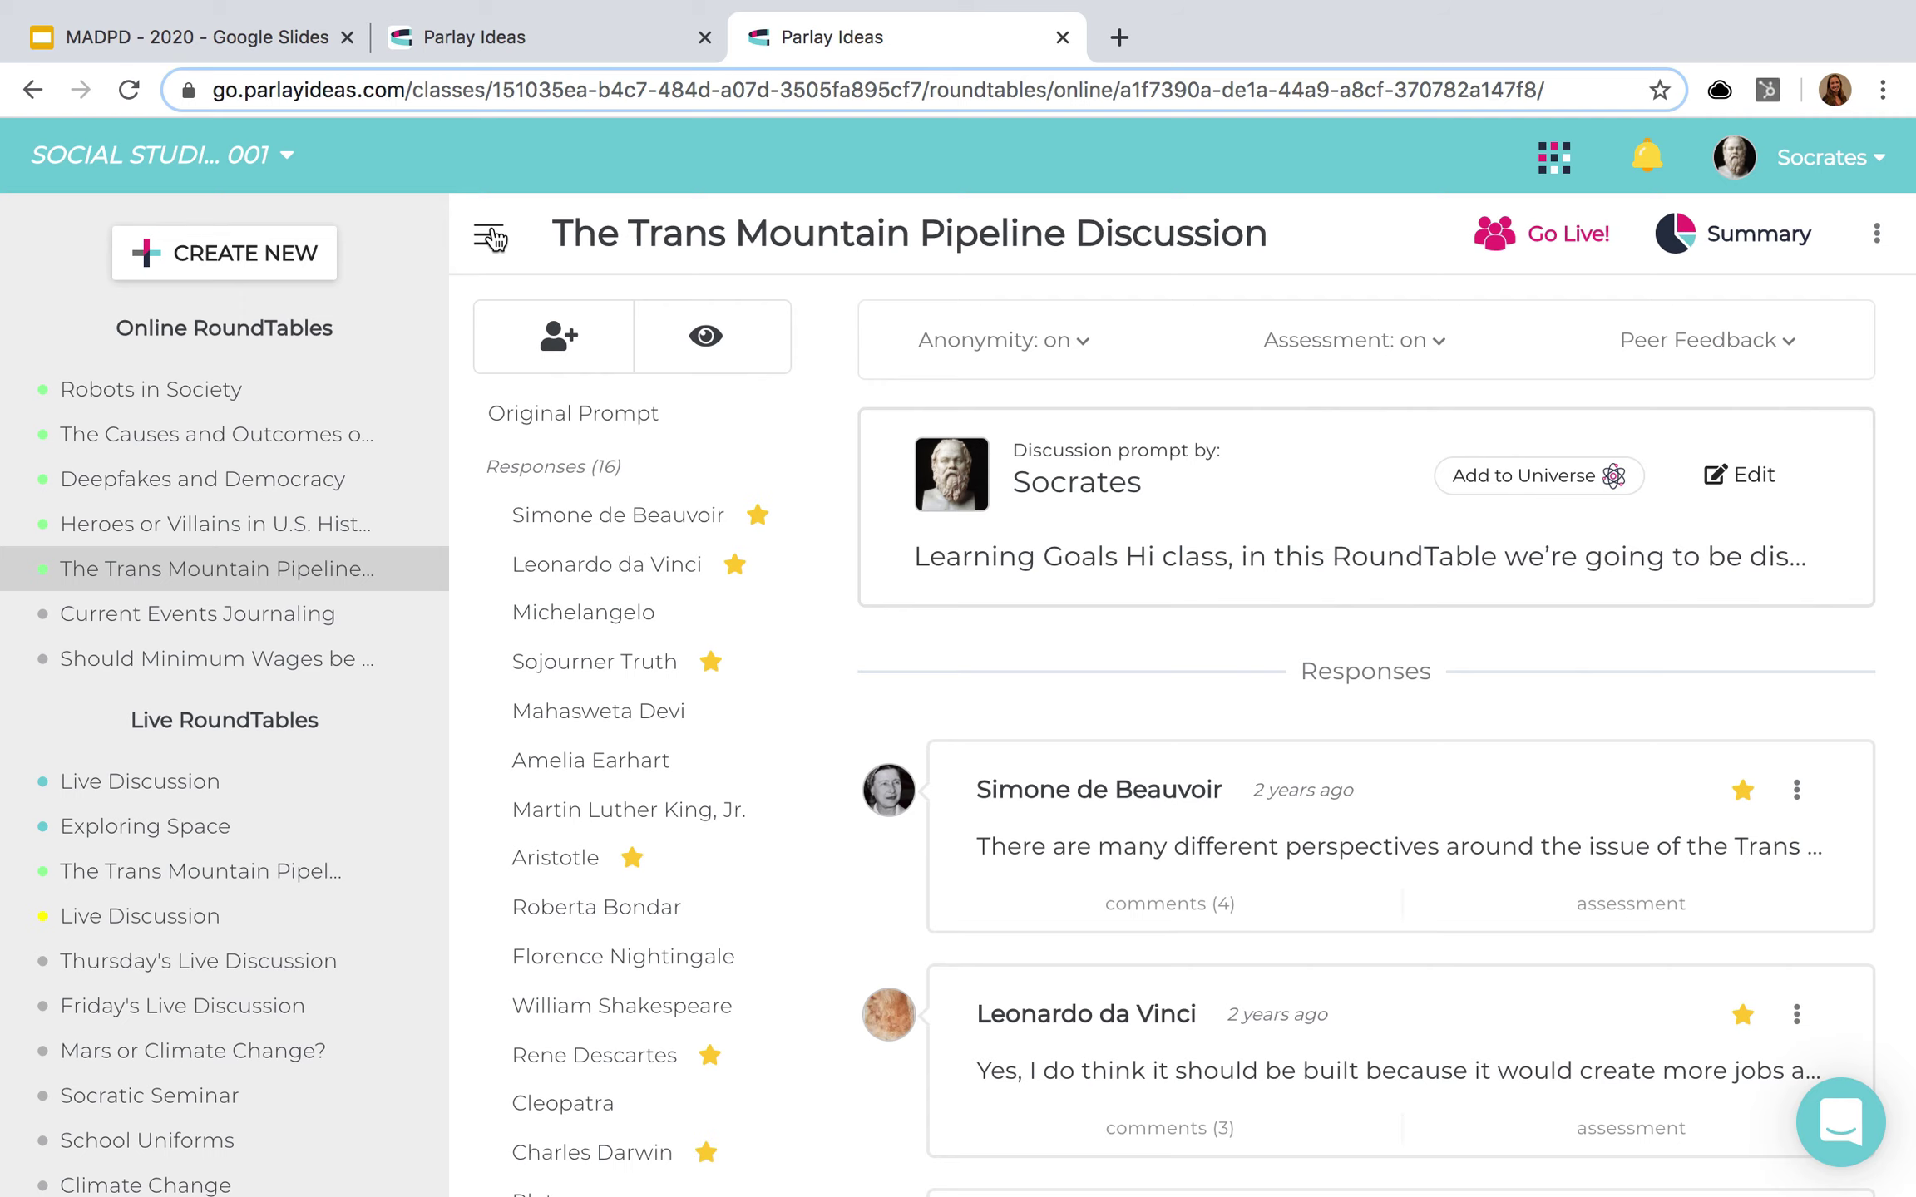
left_click(492, 237)
- Look through the participants and their responses and open Sojourner Truth's full response
scroll(218, 956, "down", 3)
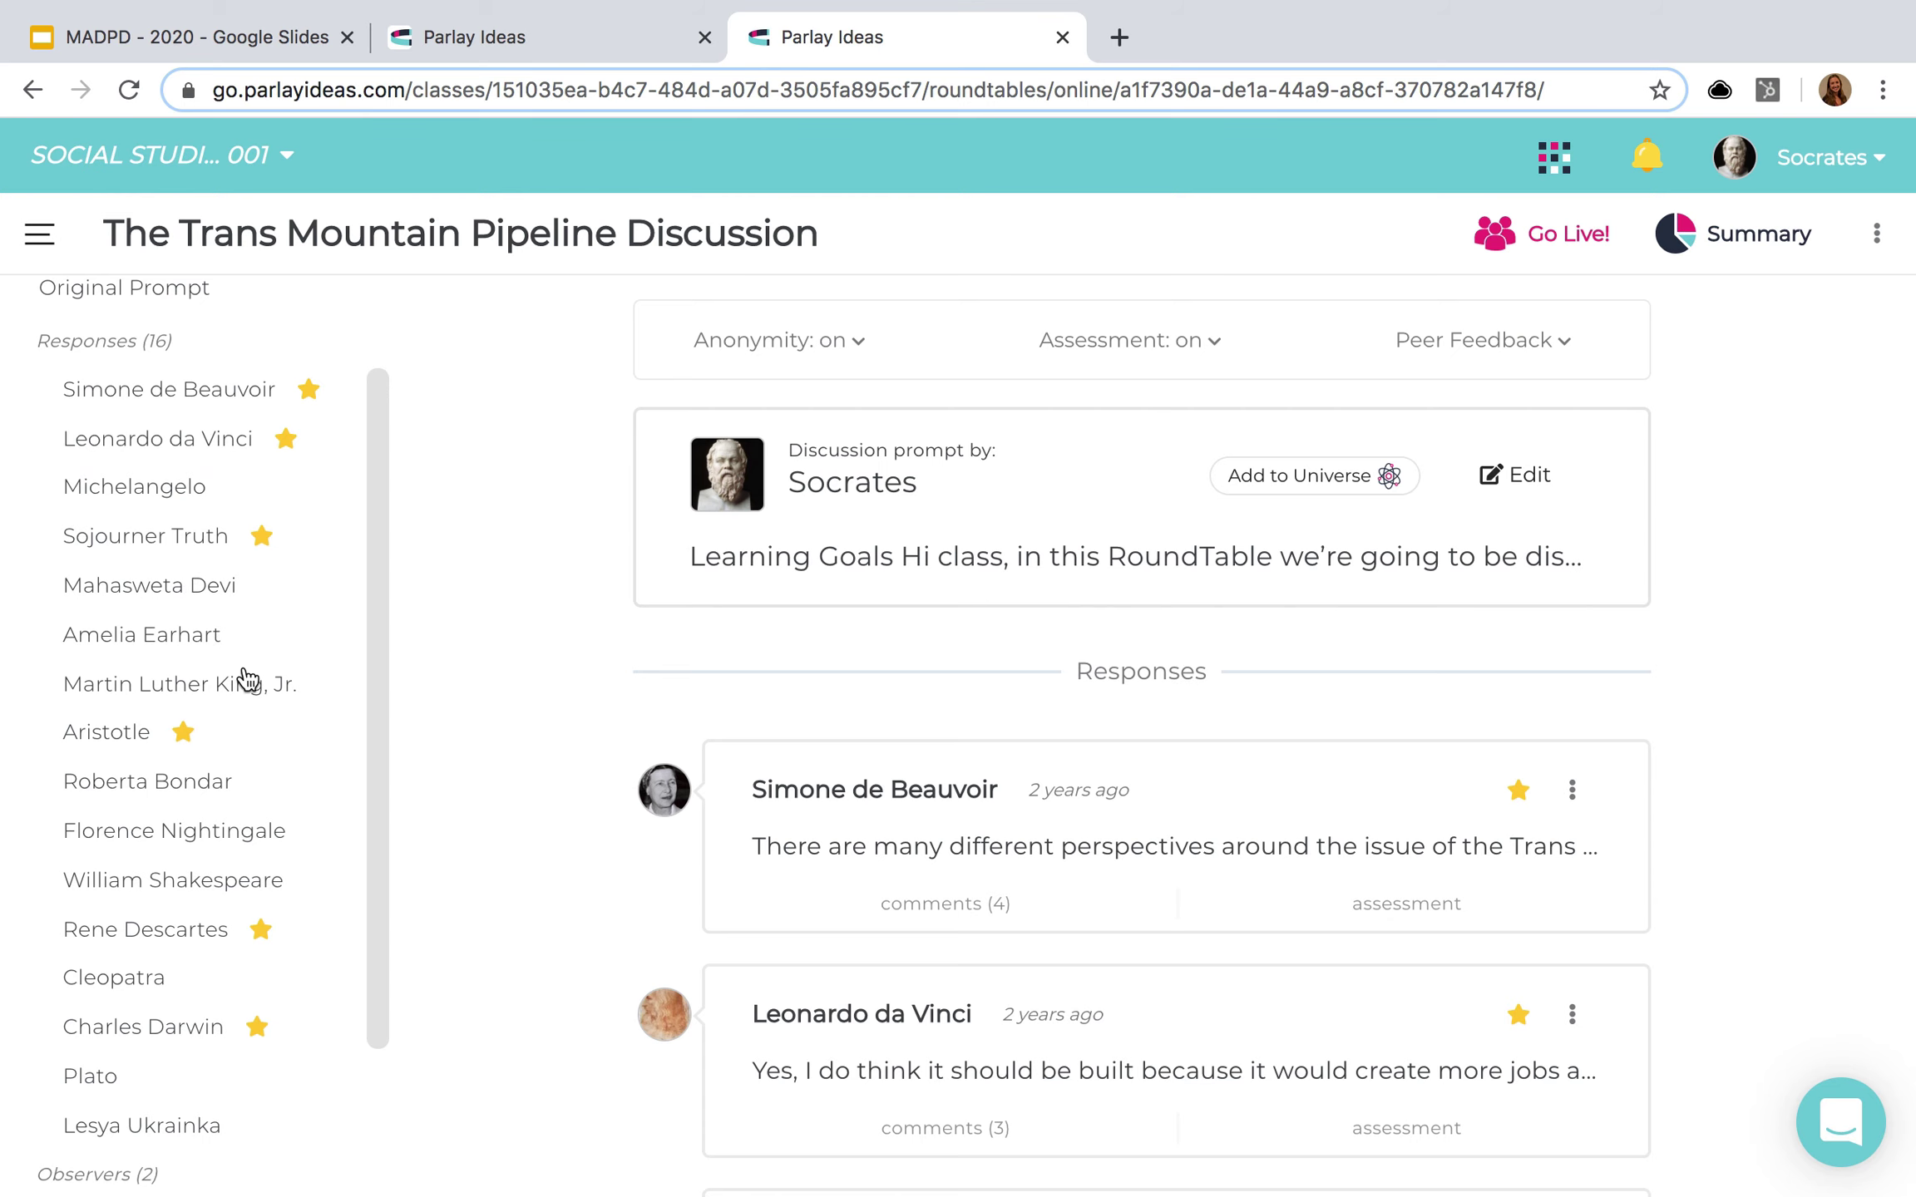
mouse_move(107, 1009)
scroll(796, 979, "down", 7)
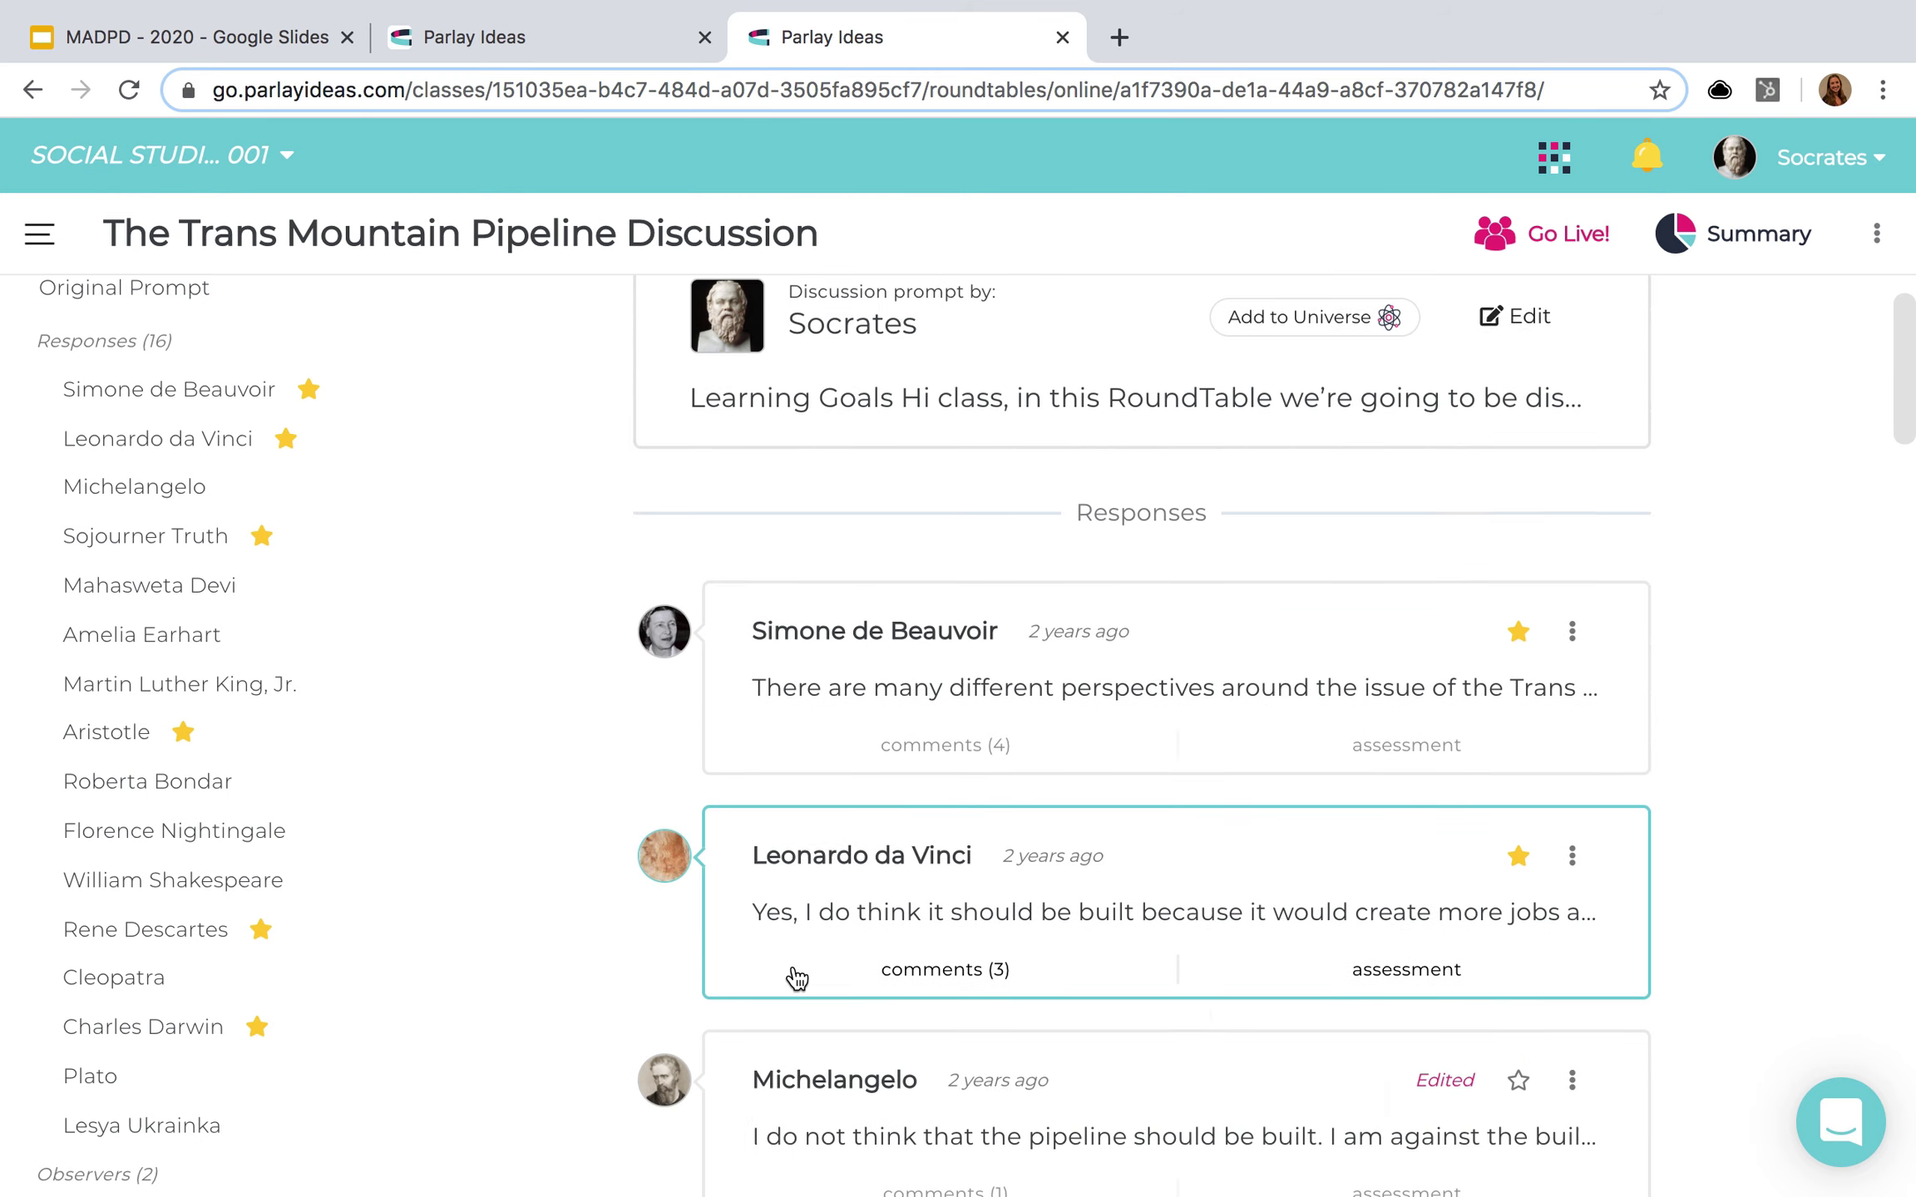
scroll(797, 979, "down", 2)
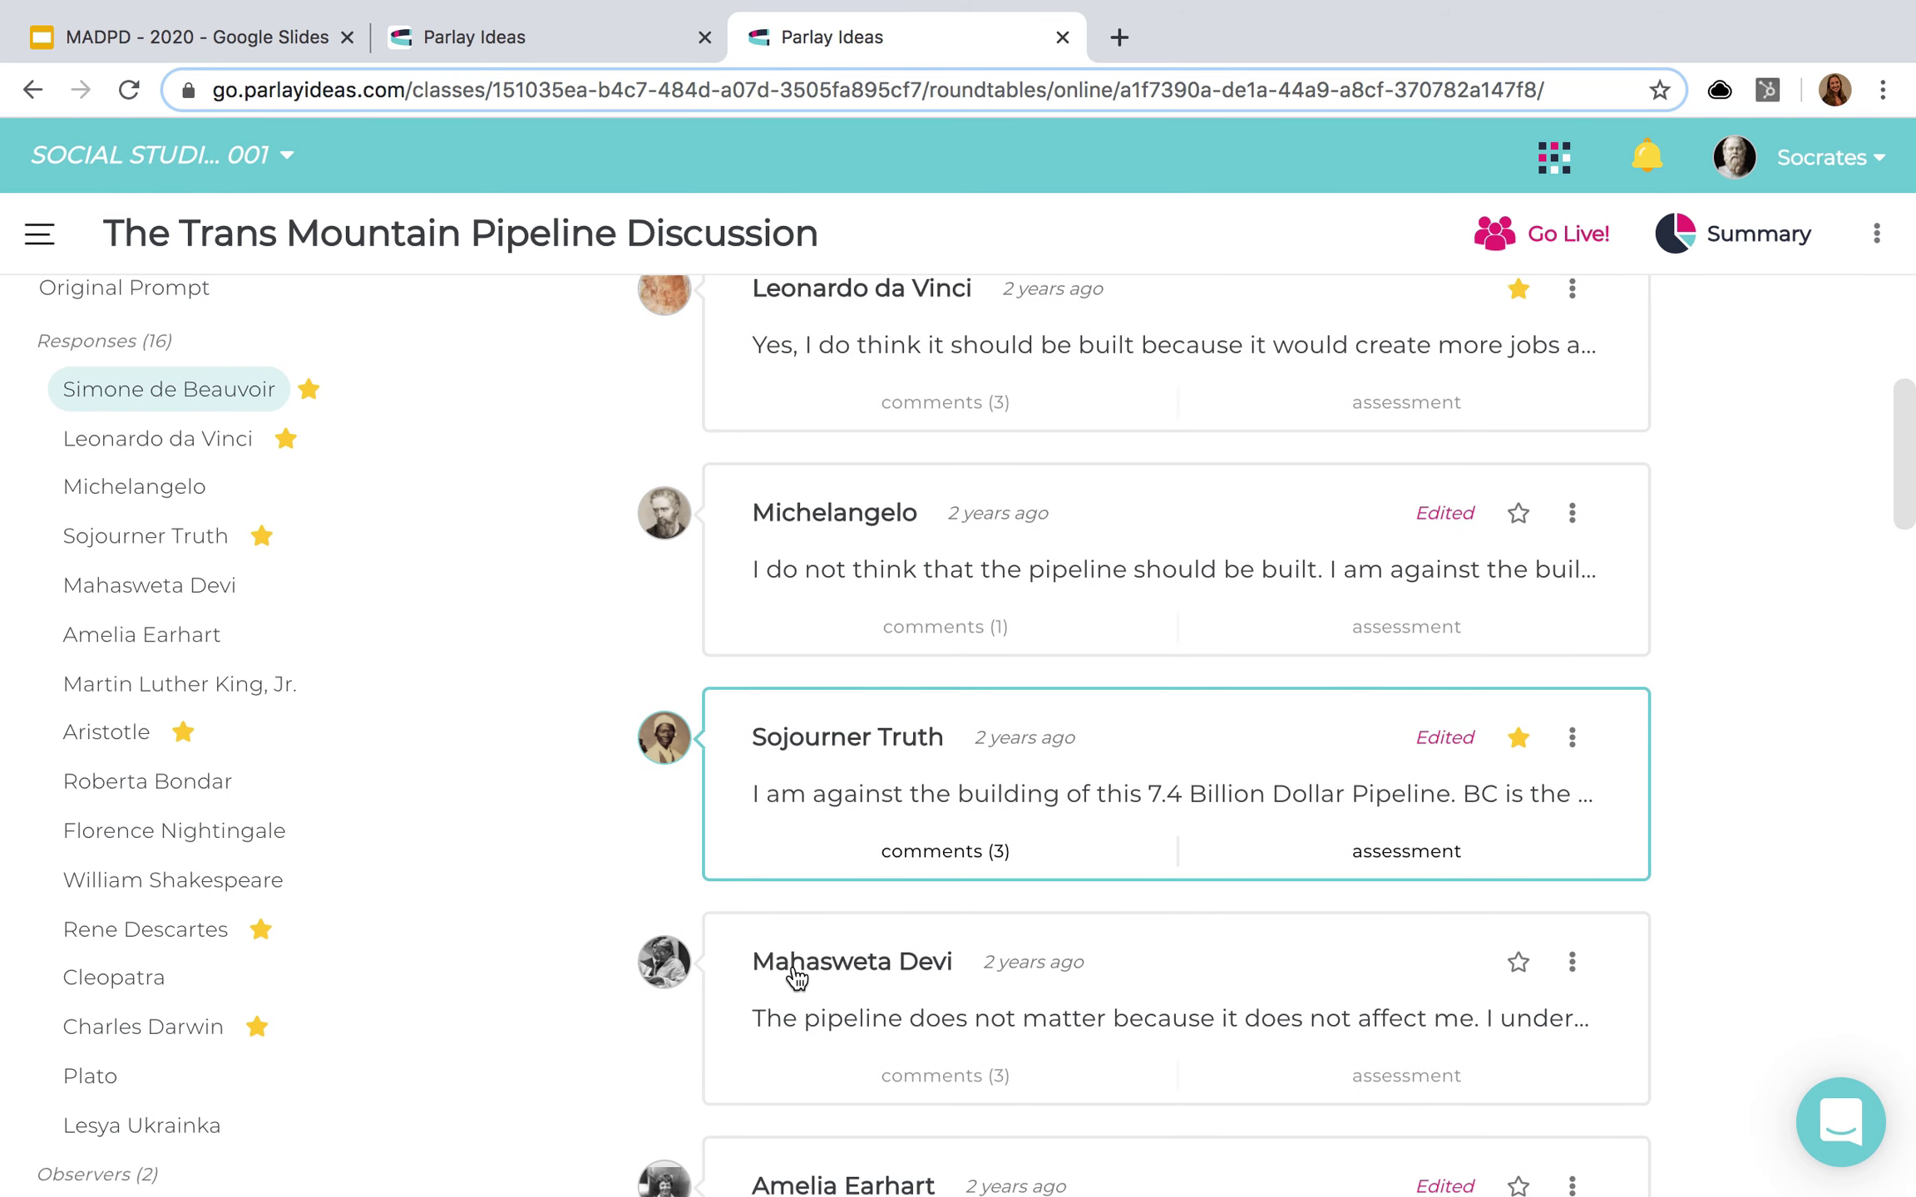
left_click(1194, 727)
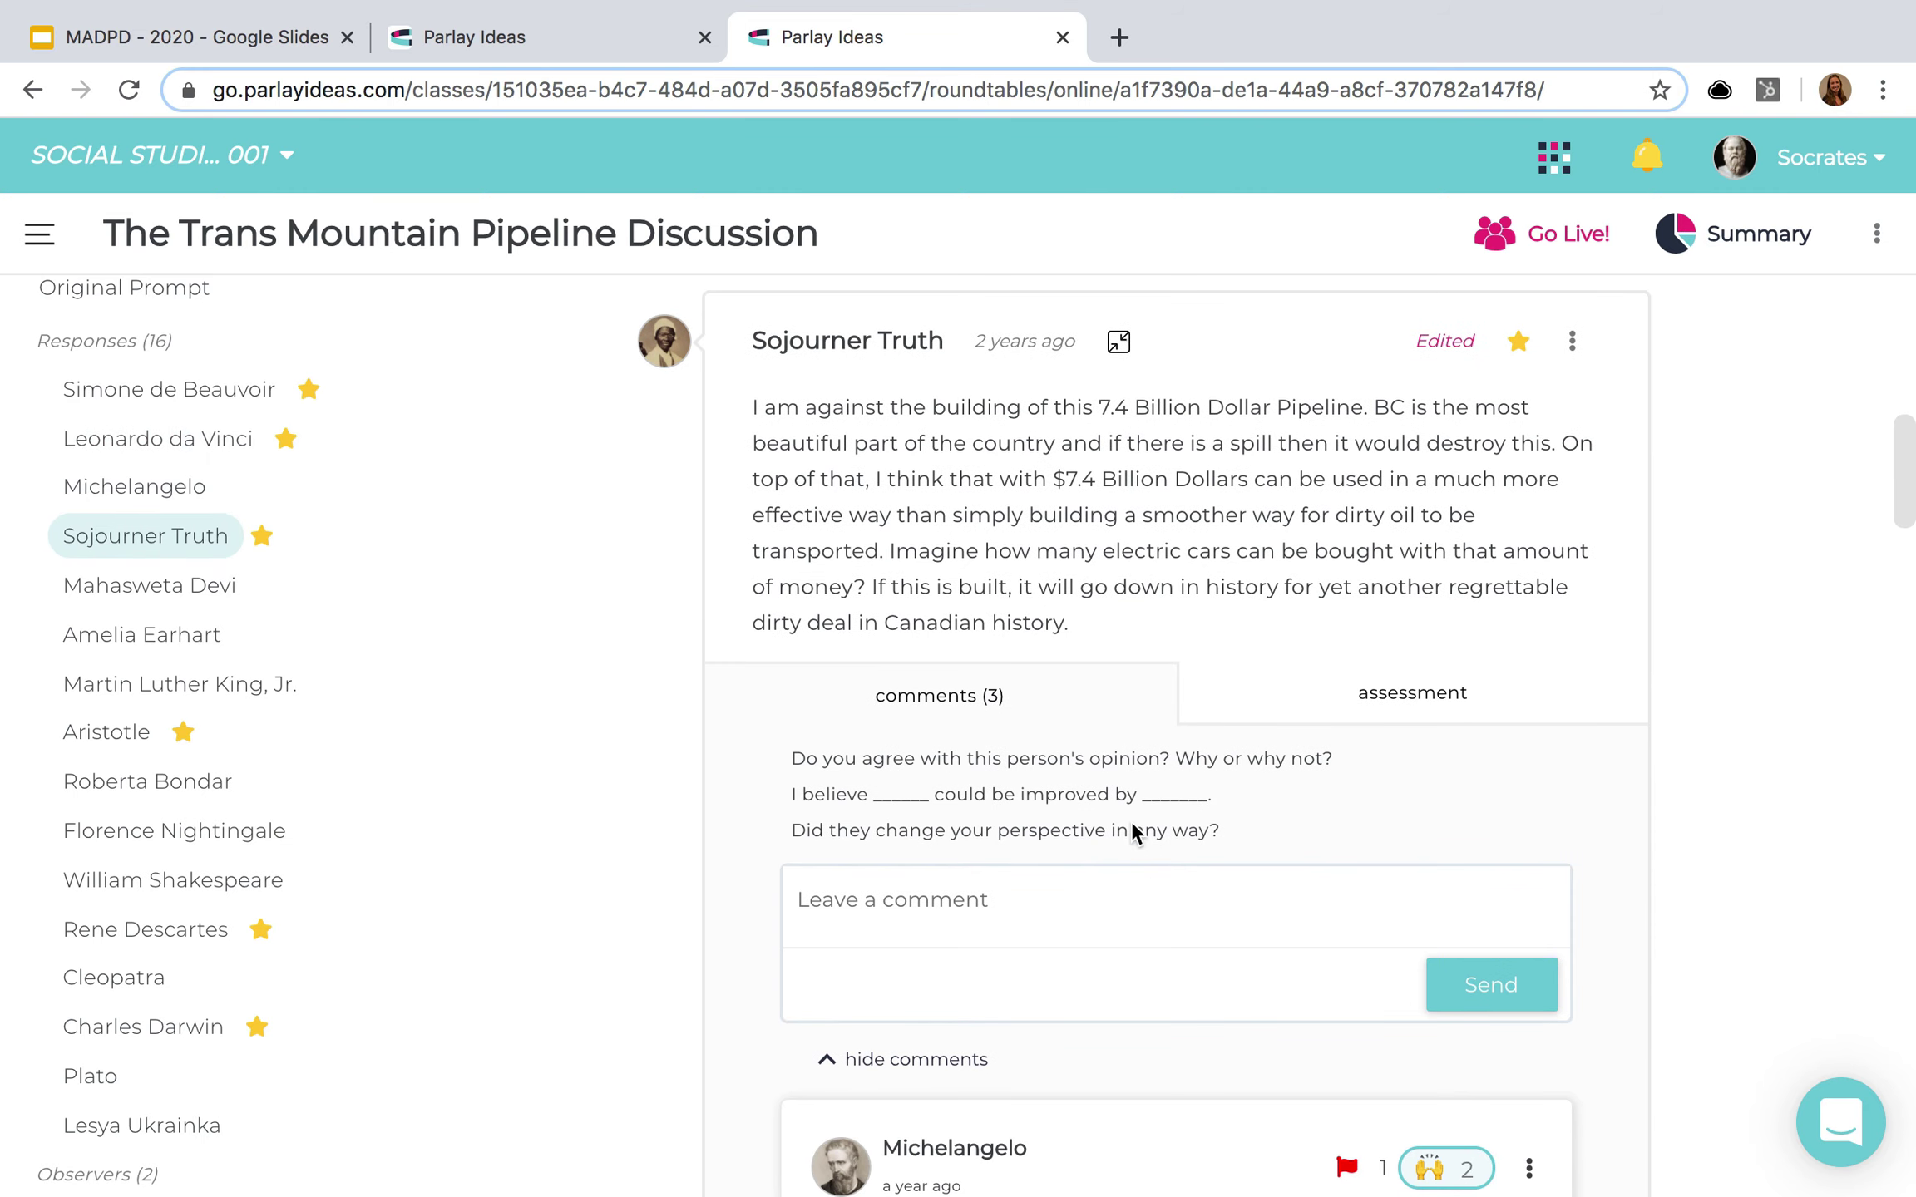
- Examine the comment field, its feedback sentence starters and the peer comments on Sojourner Truth's response
left_click(1084, 888)
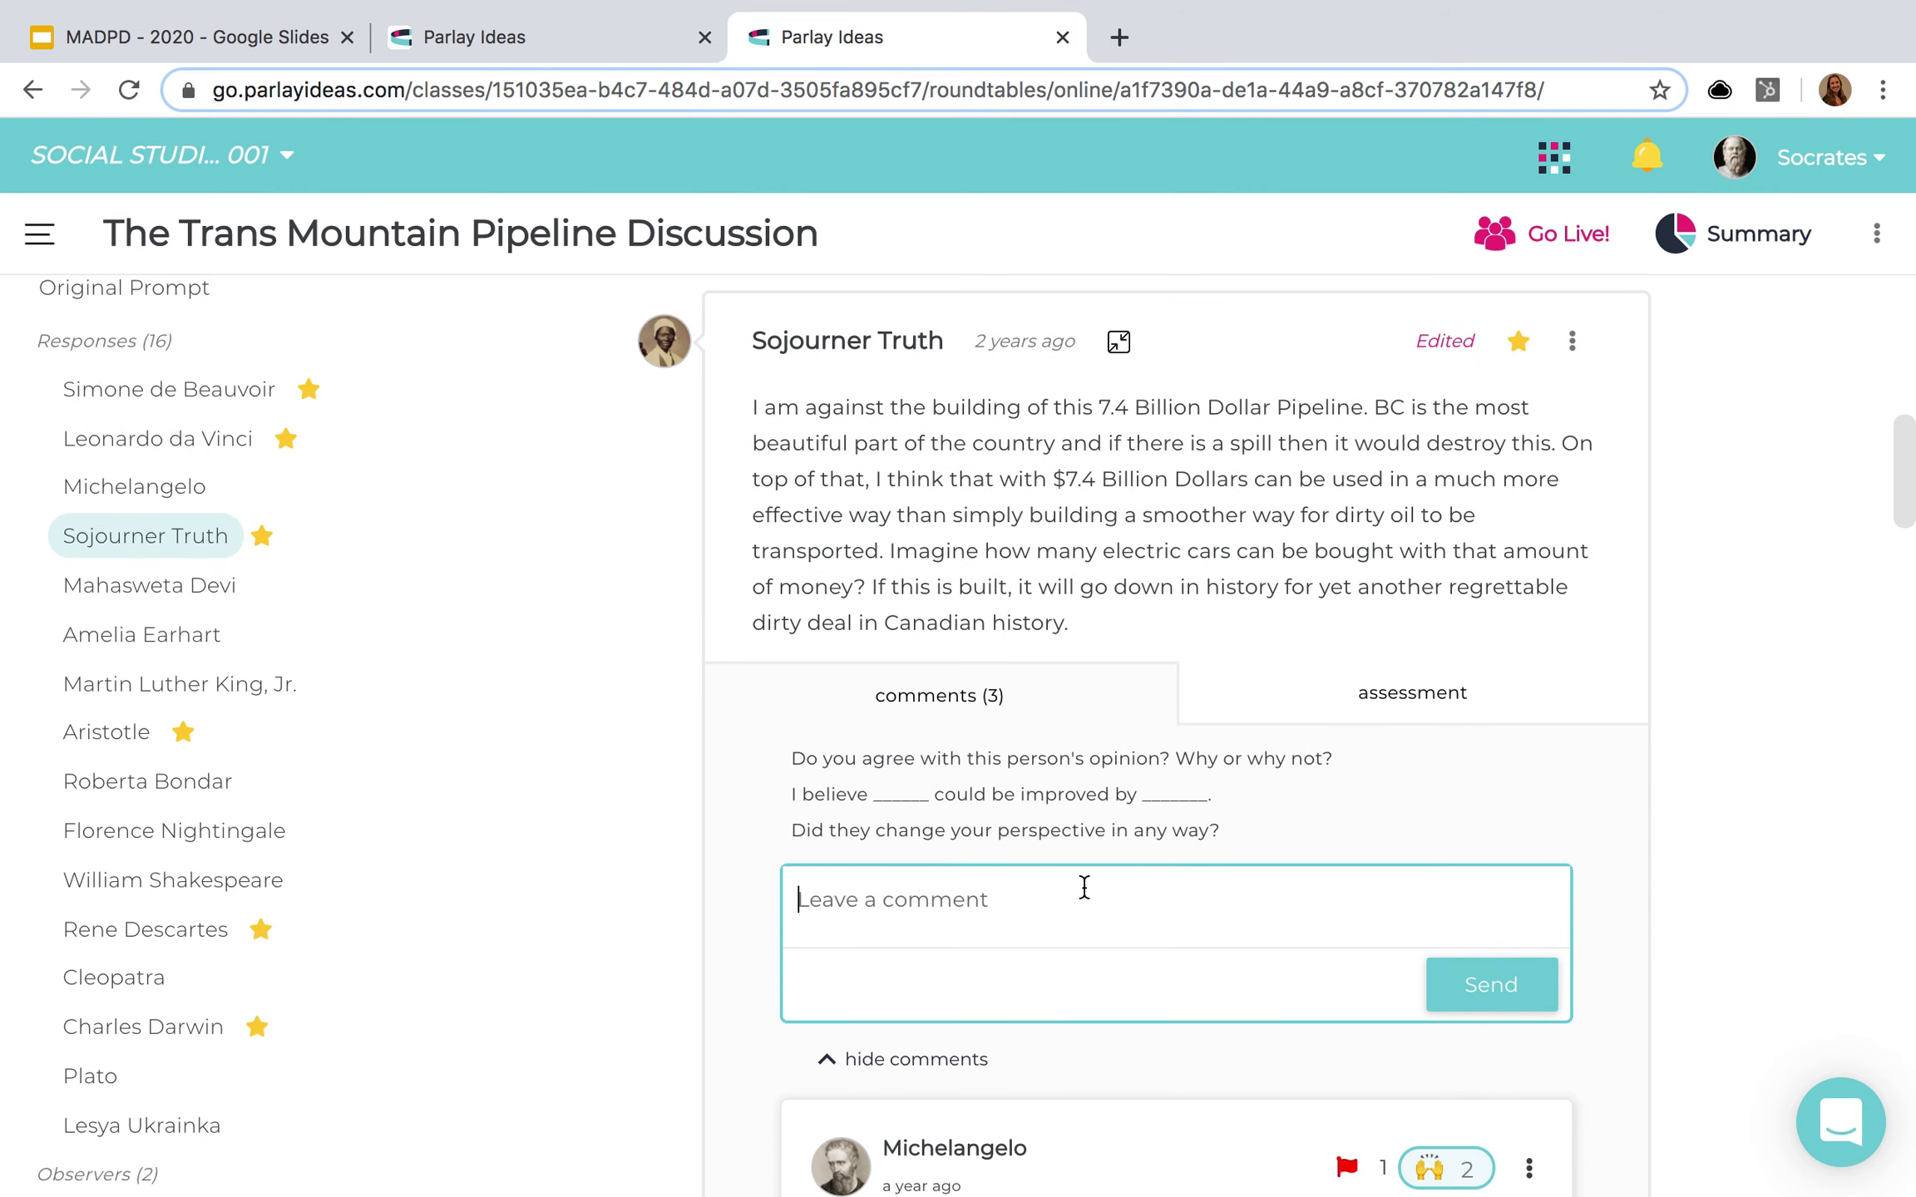
scroll(1084, 888, "up", 5)
left_click_drag(1305, 802, 647, 717)
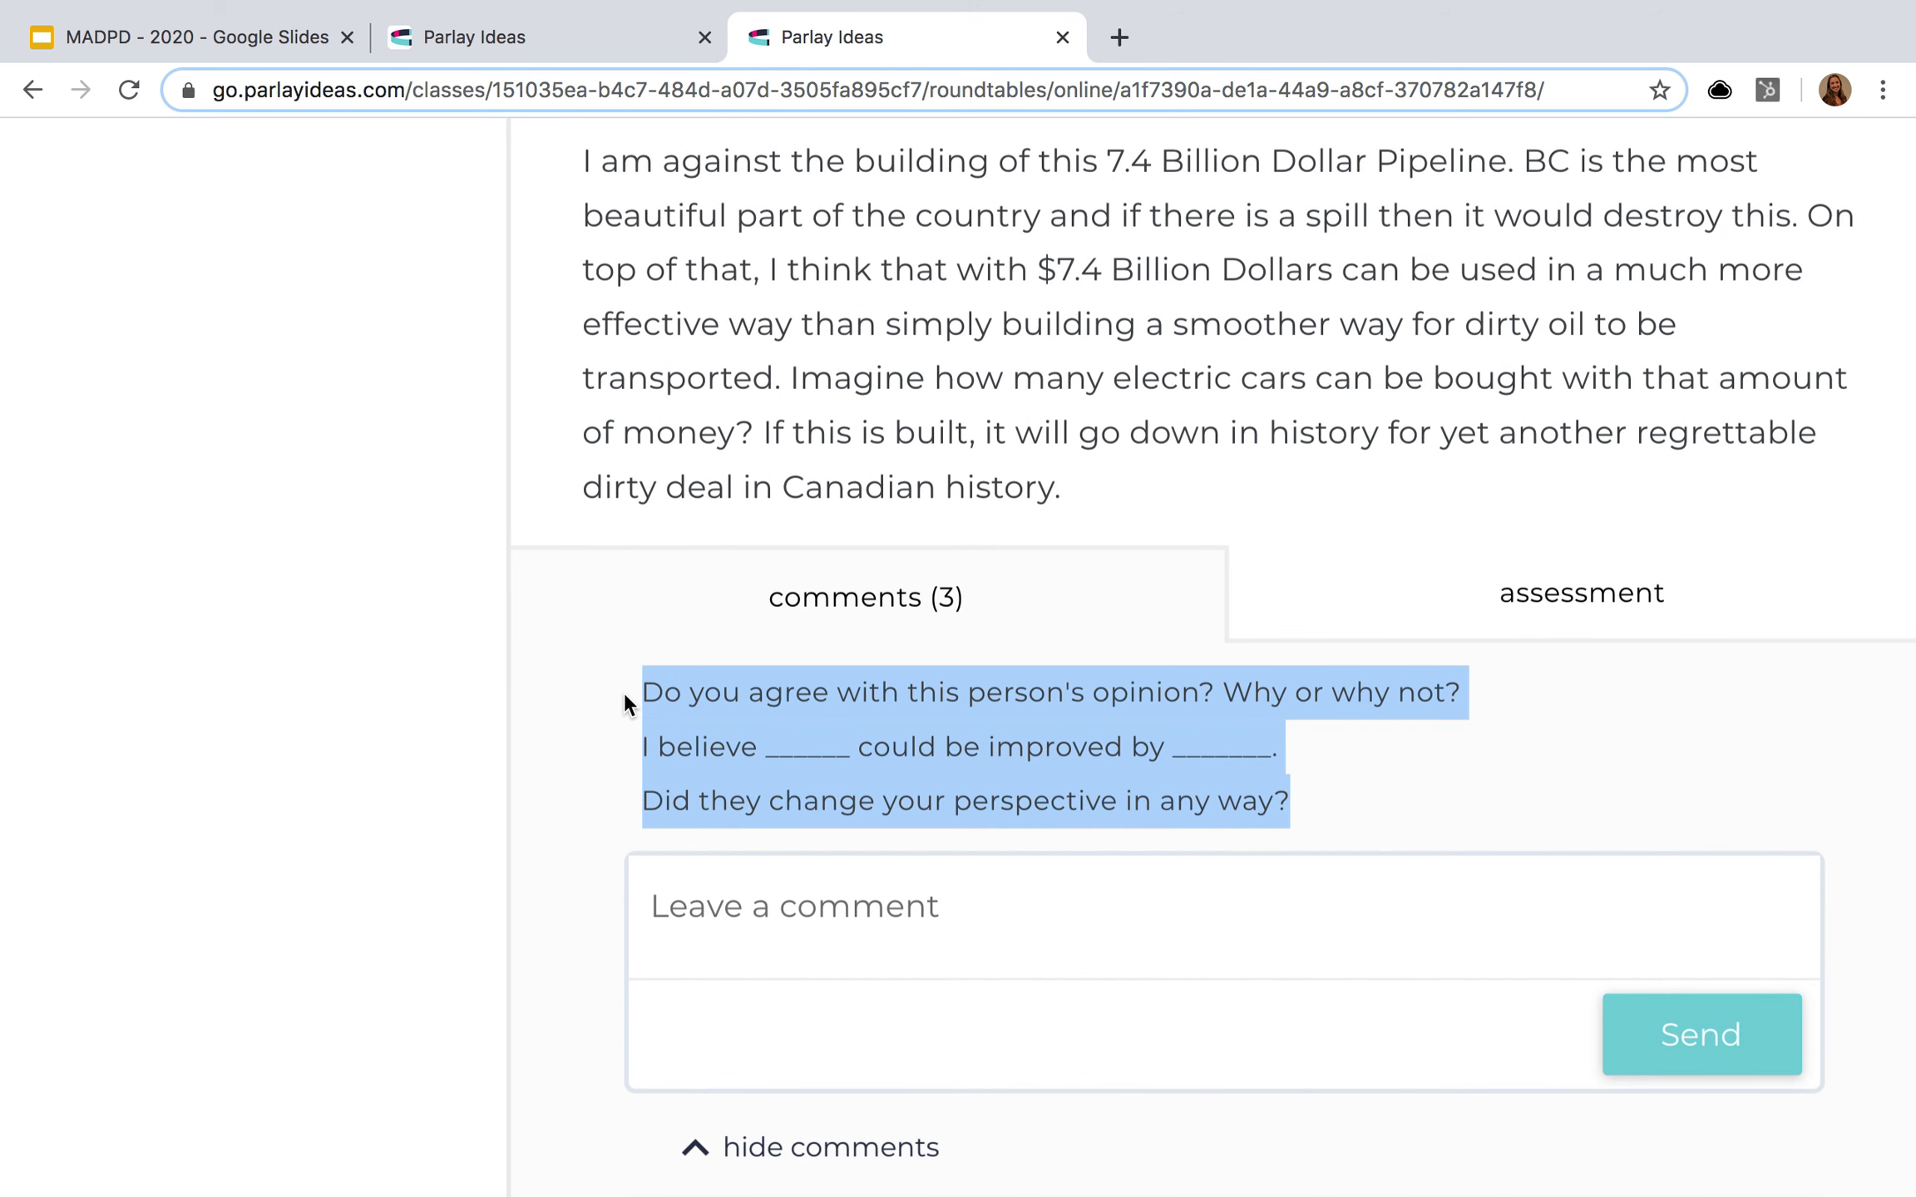
scroll(785, 874, "down", 5)
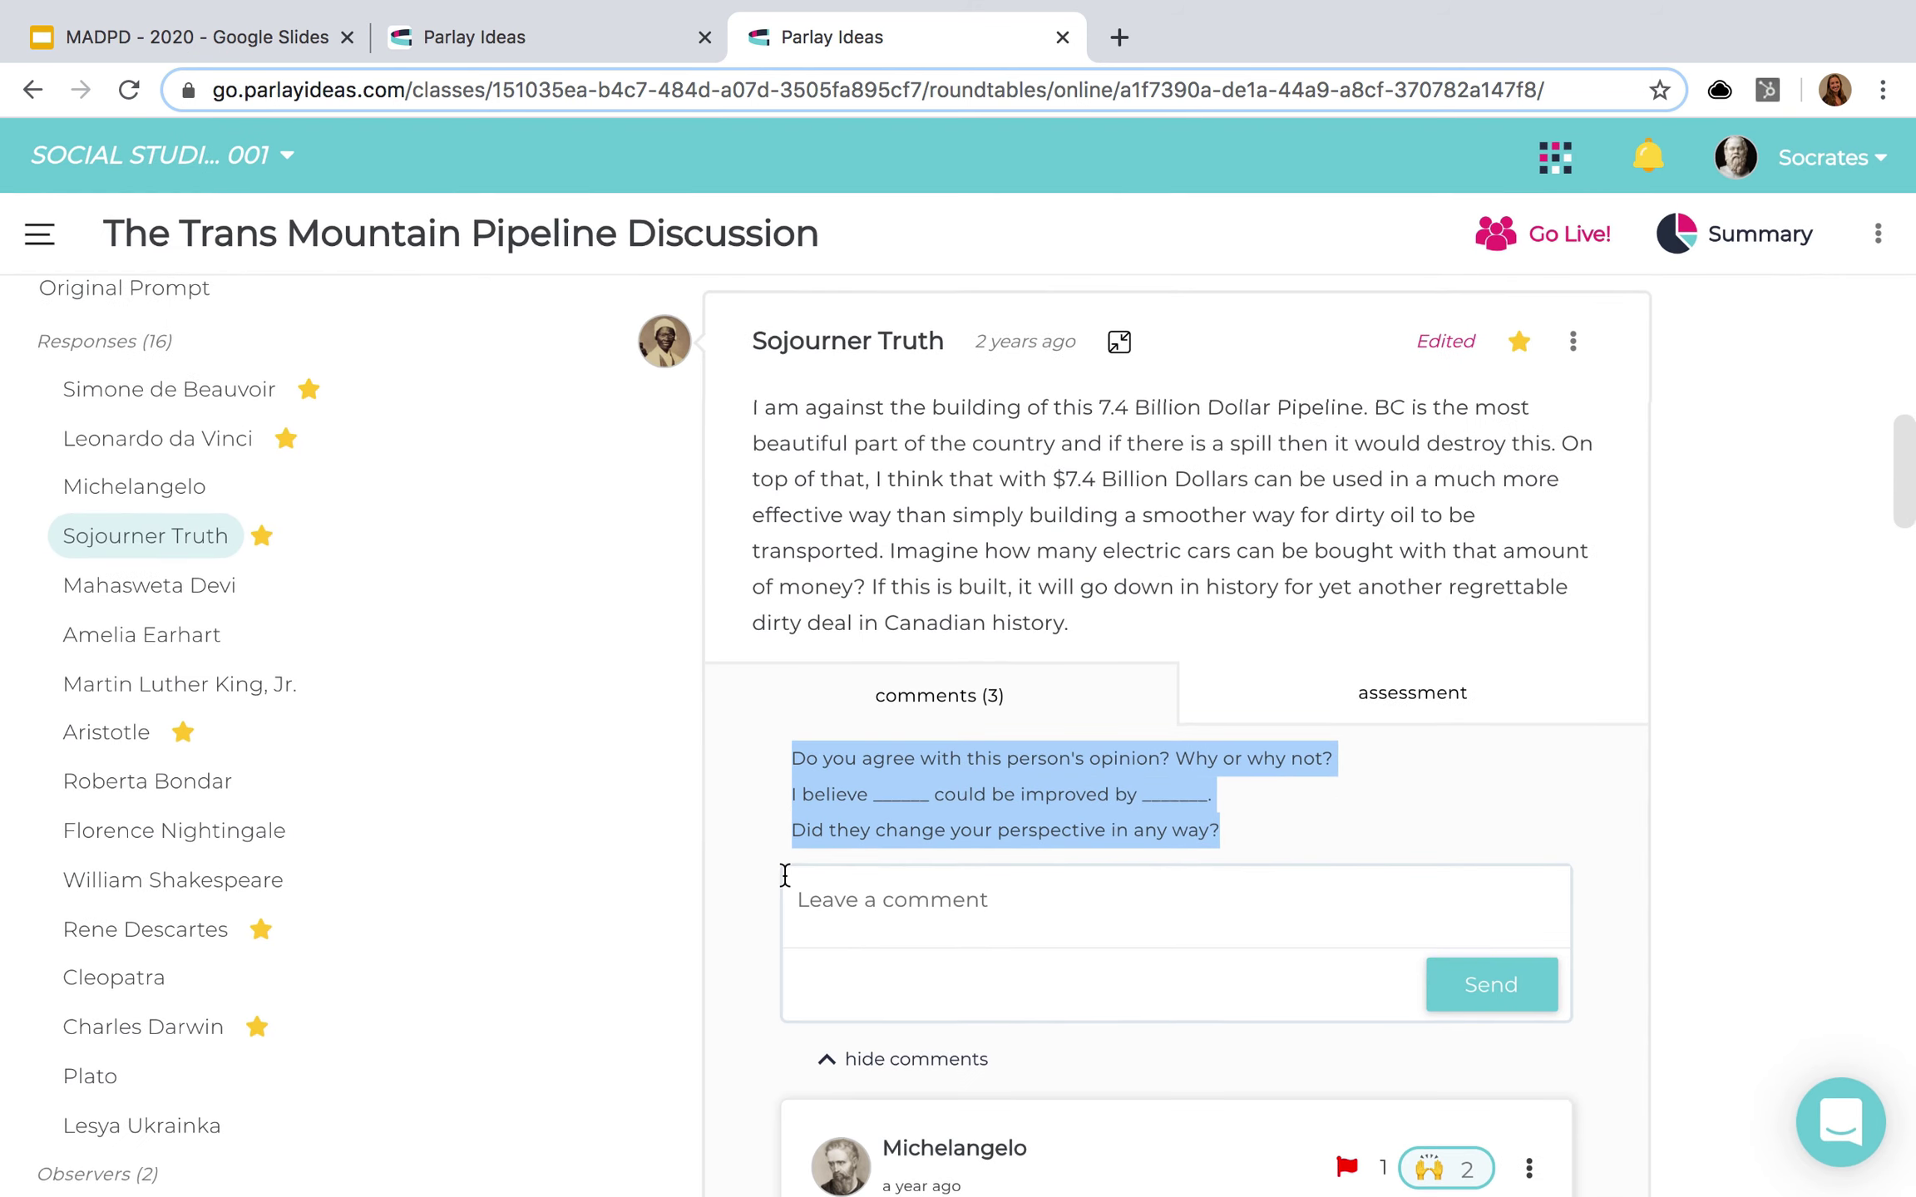
scroll(1076, 744, "down", 4)
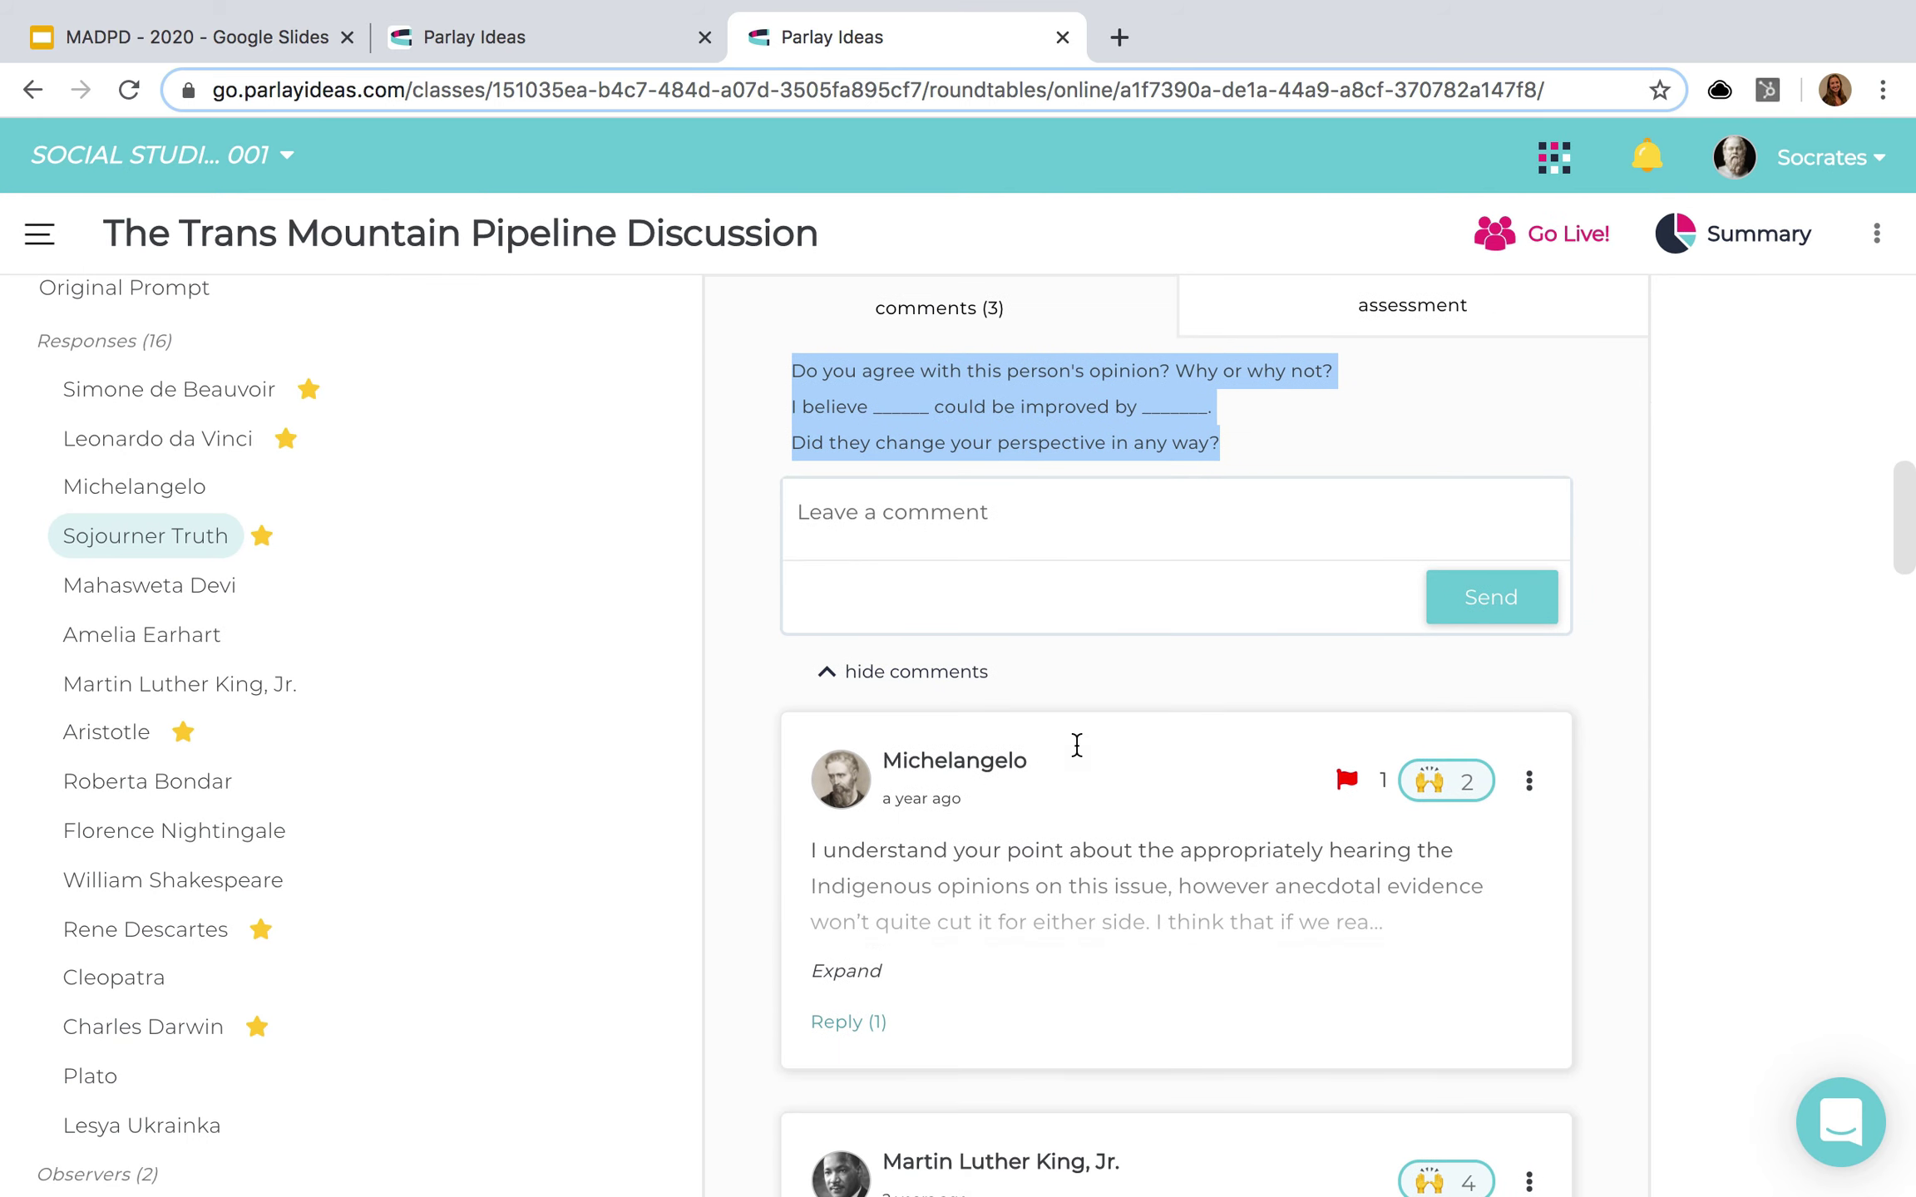
scroll(873, 1039, "down", 8)
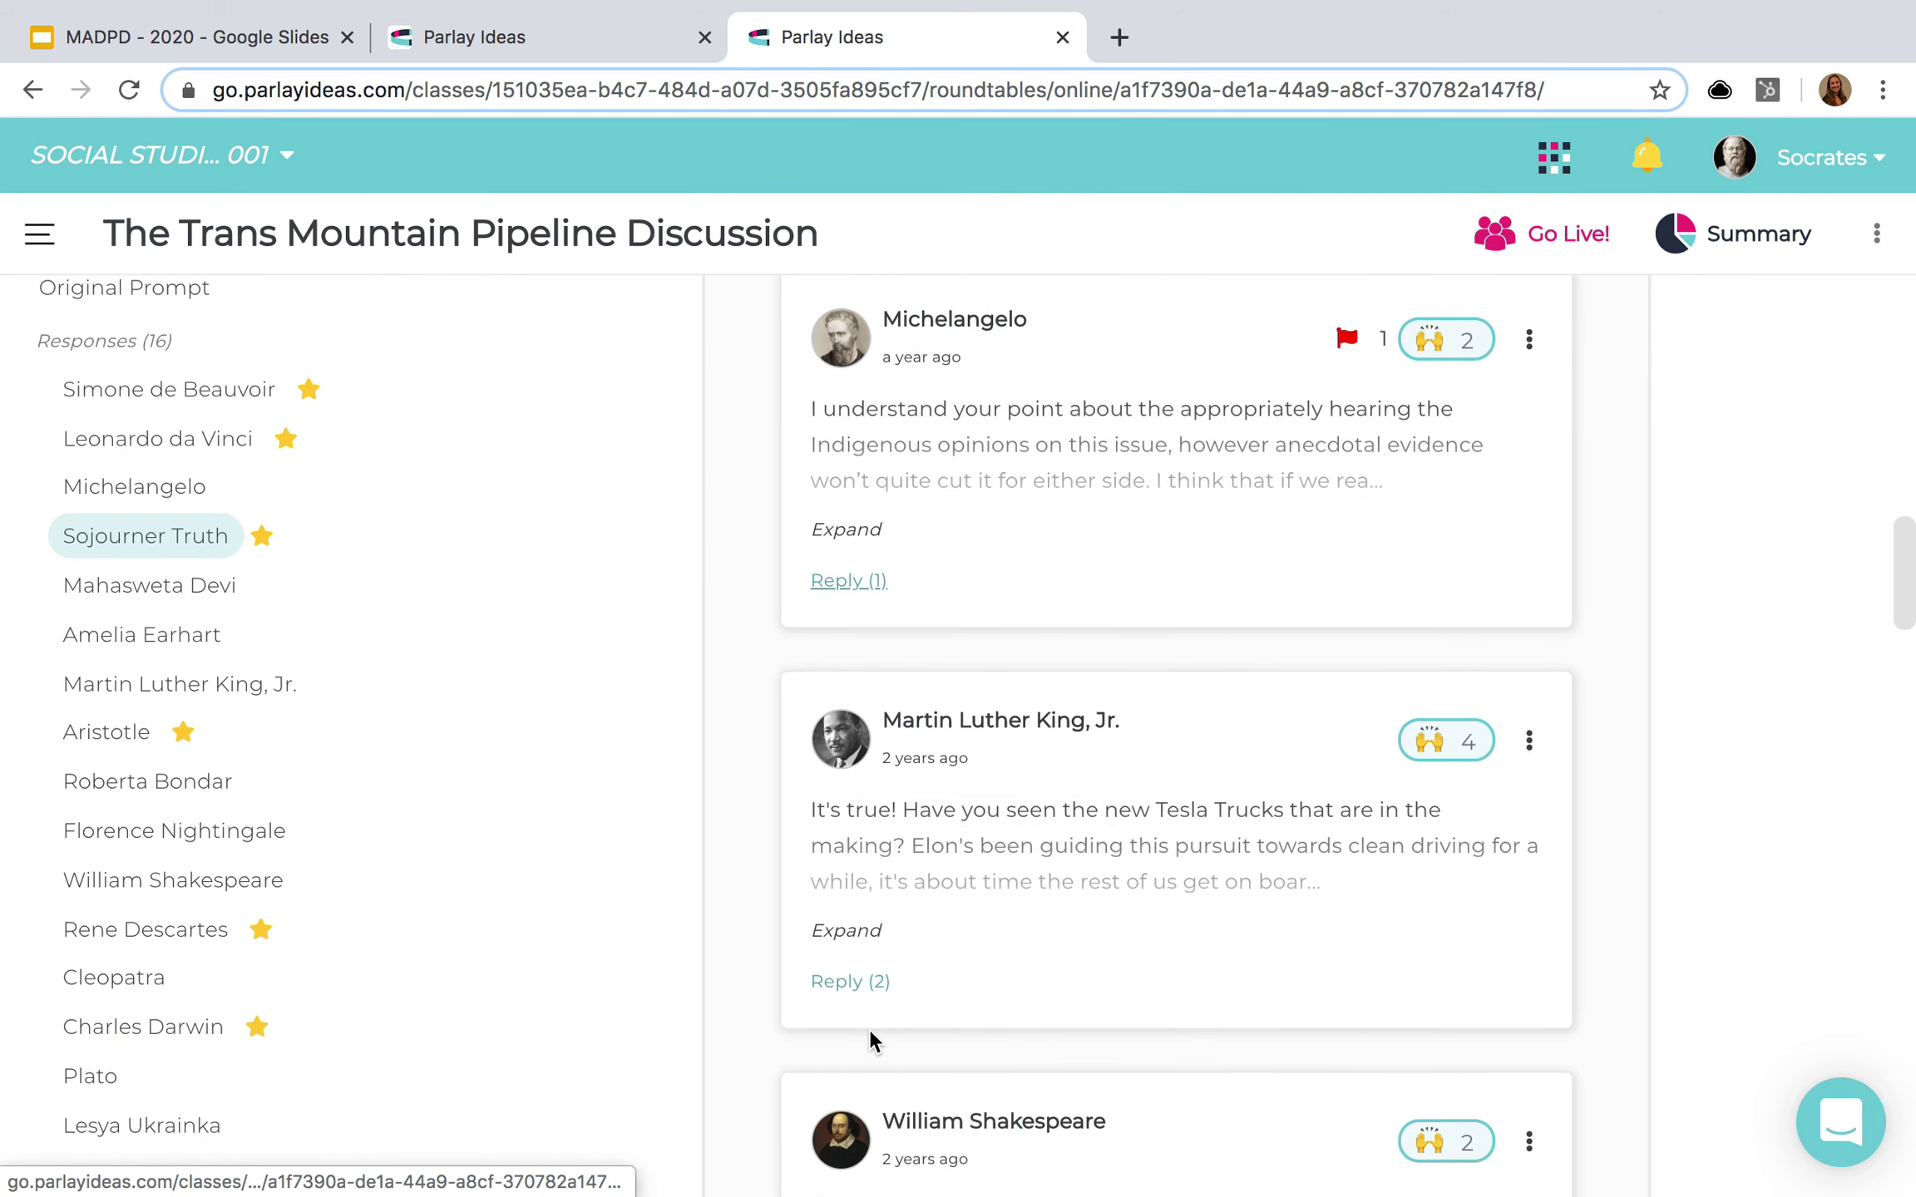
scroll(869, 1028, "down", 1)
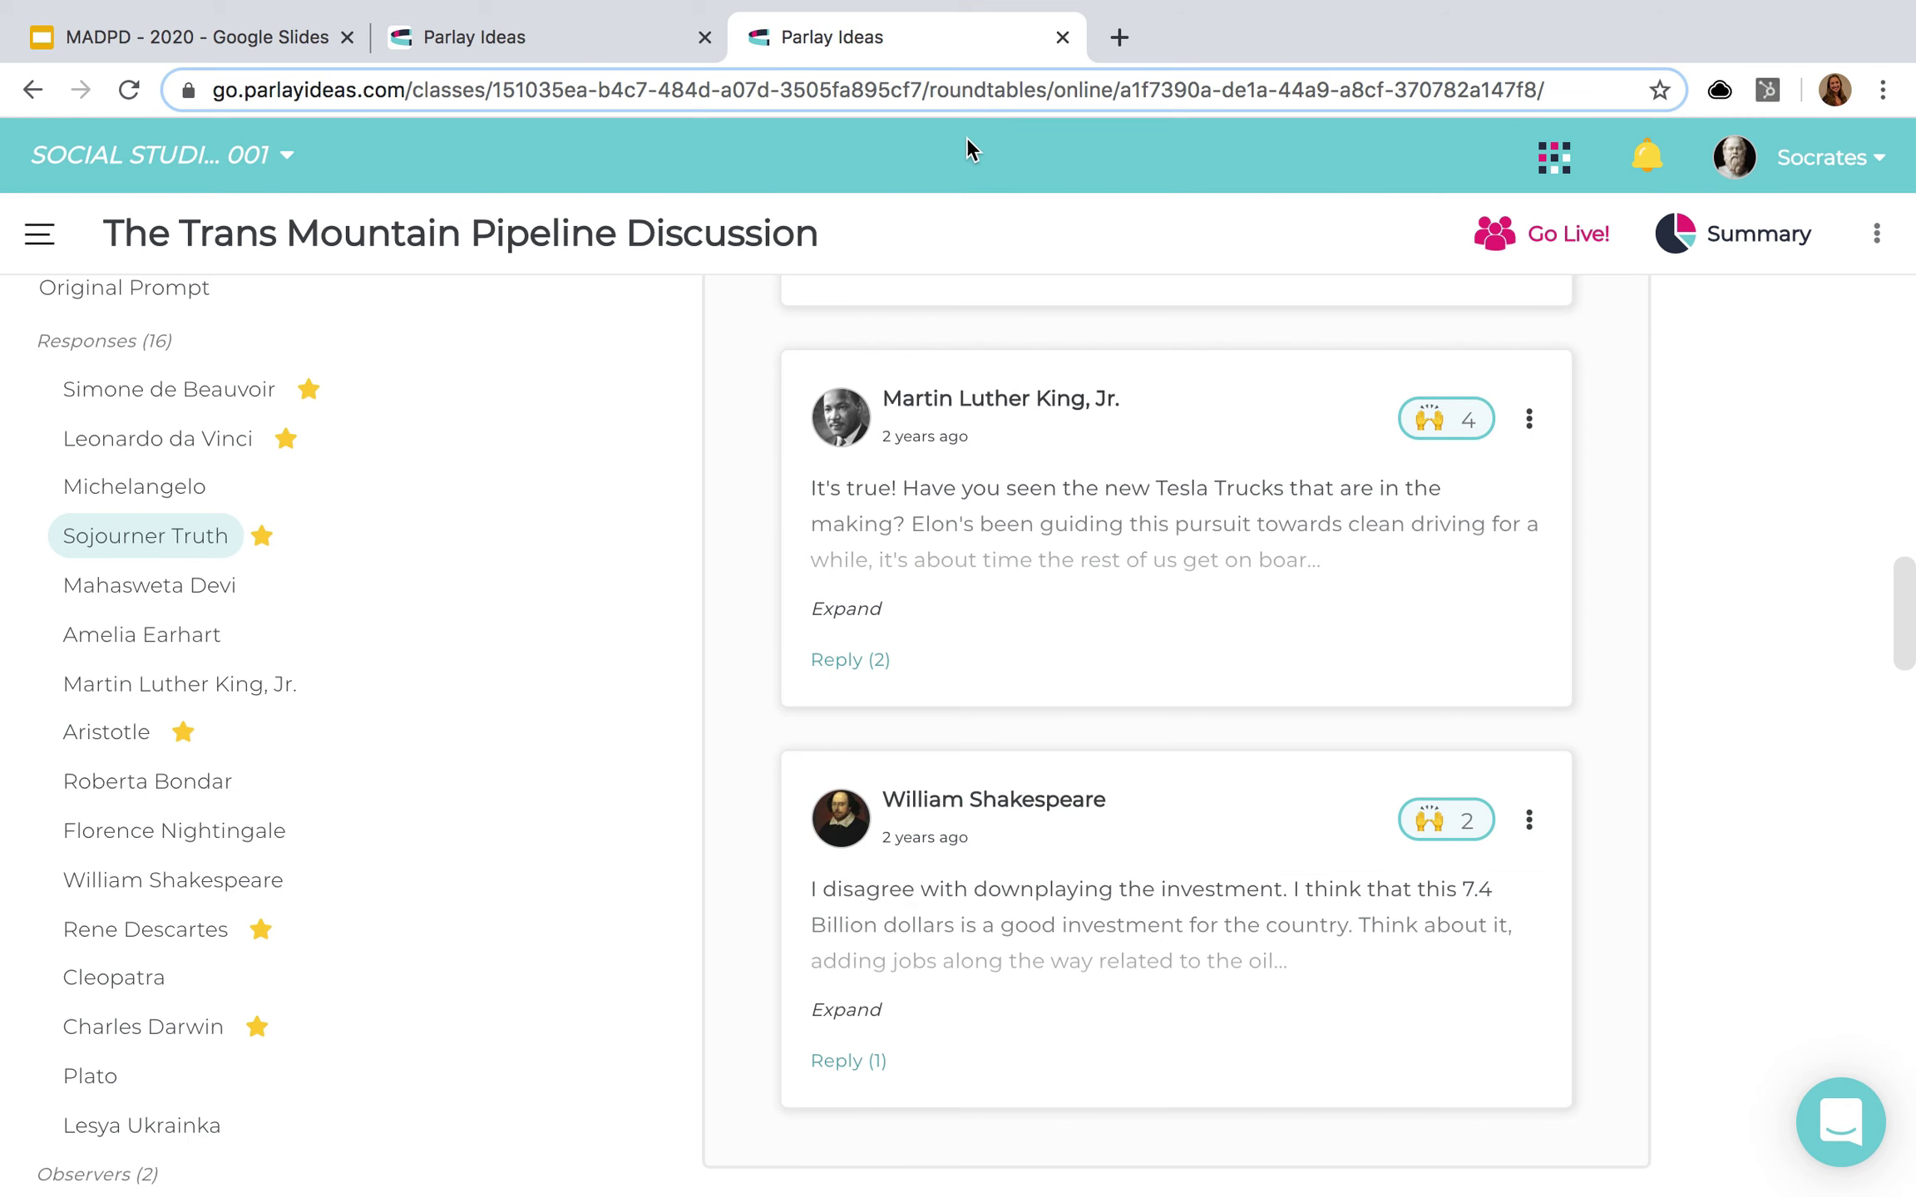
scroll(1112, 810, "up", 10)
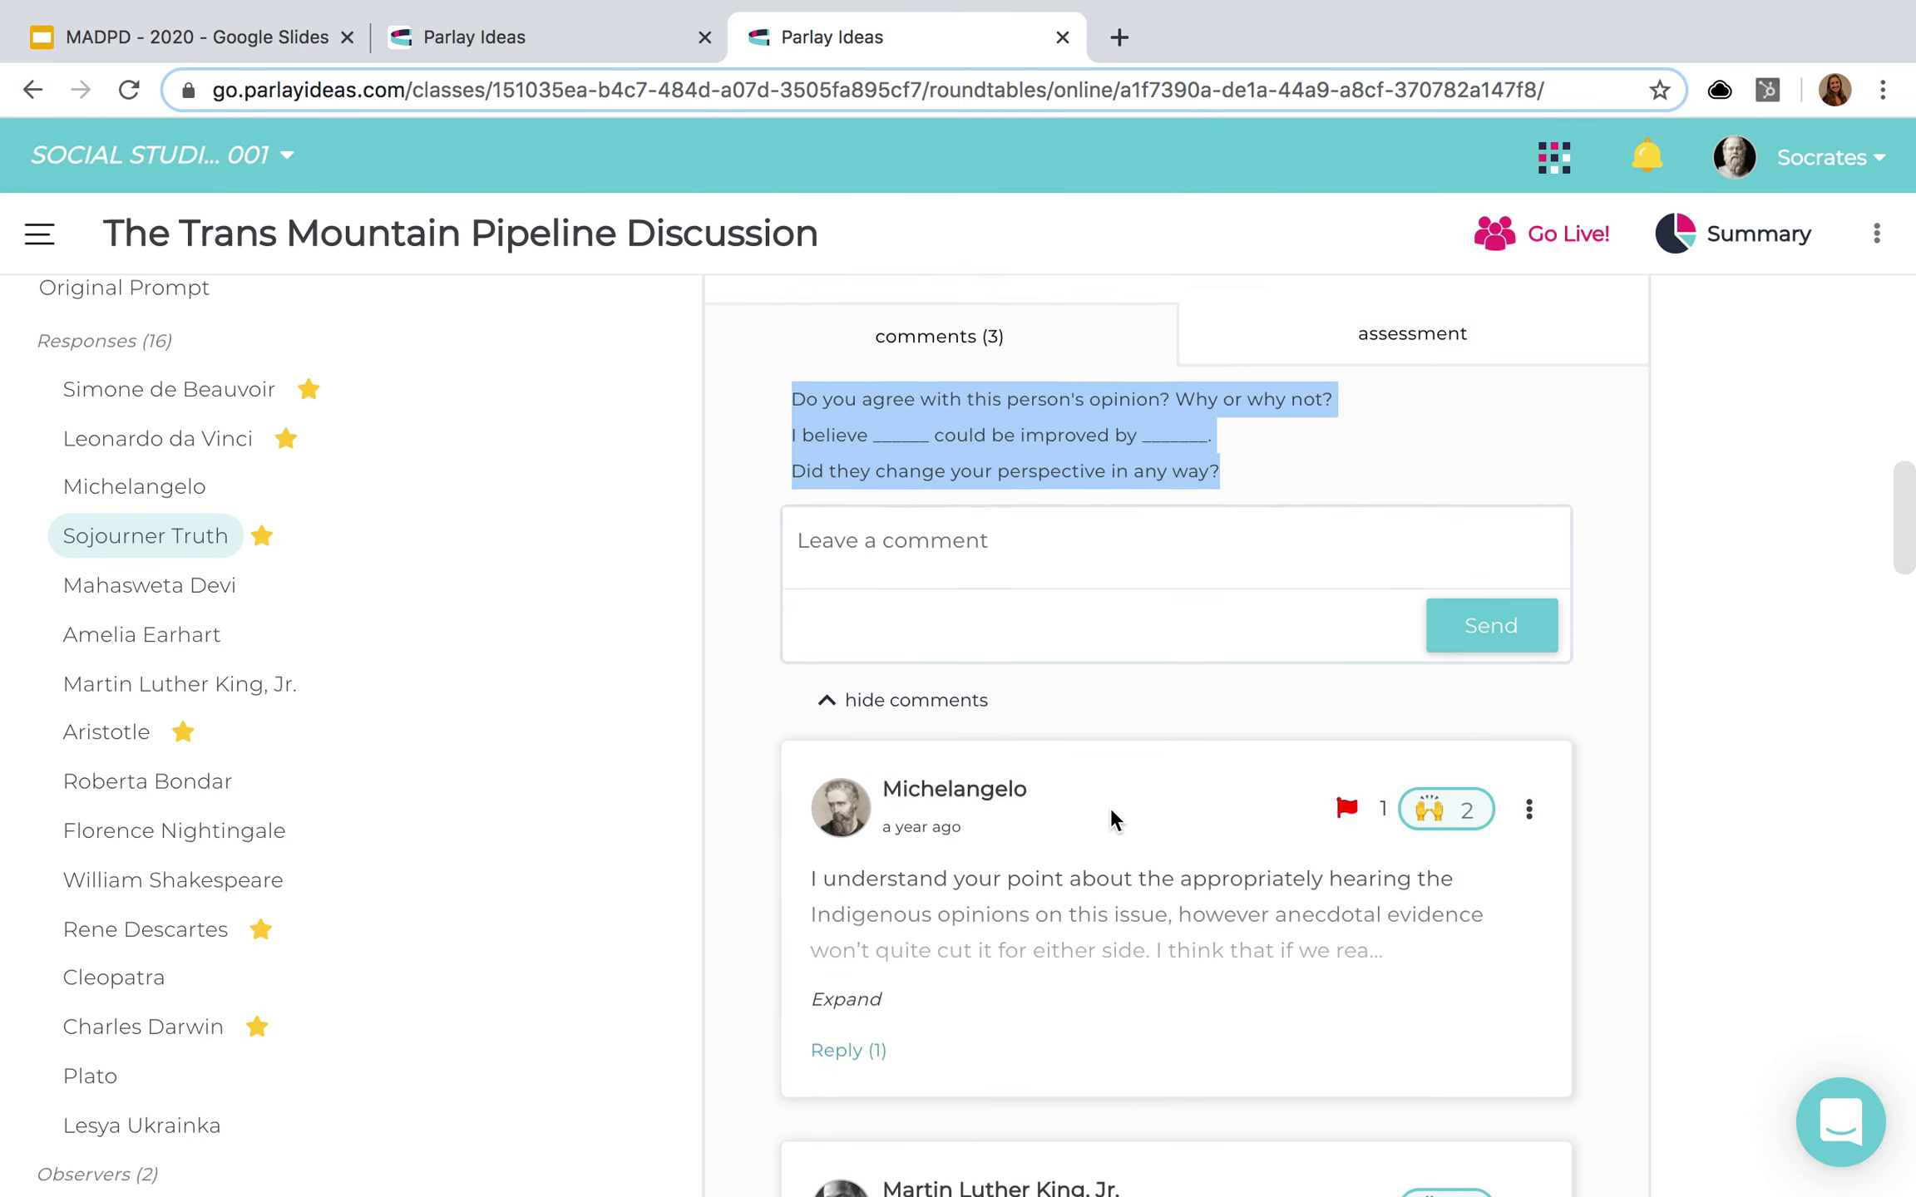
scroll(1111, 819, "up", 3)
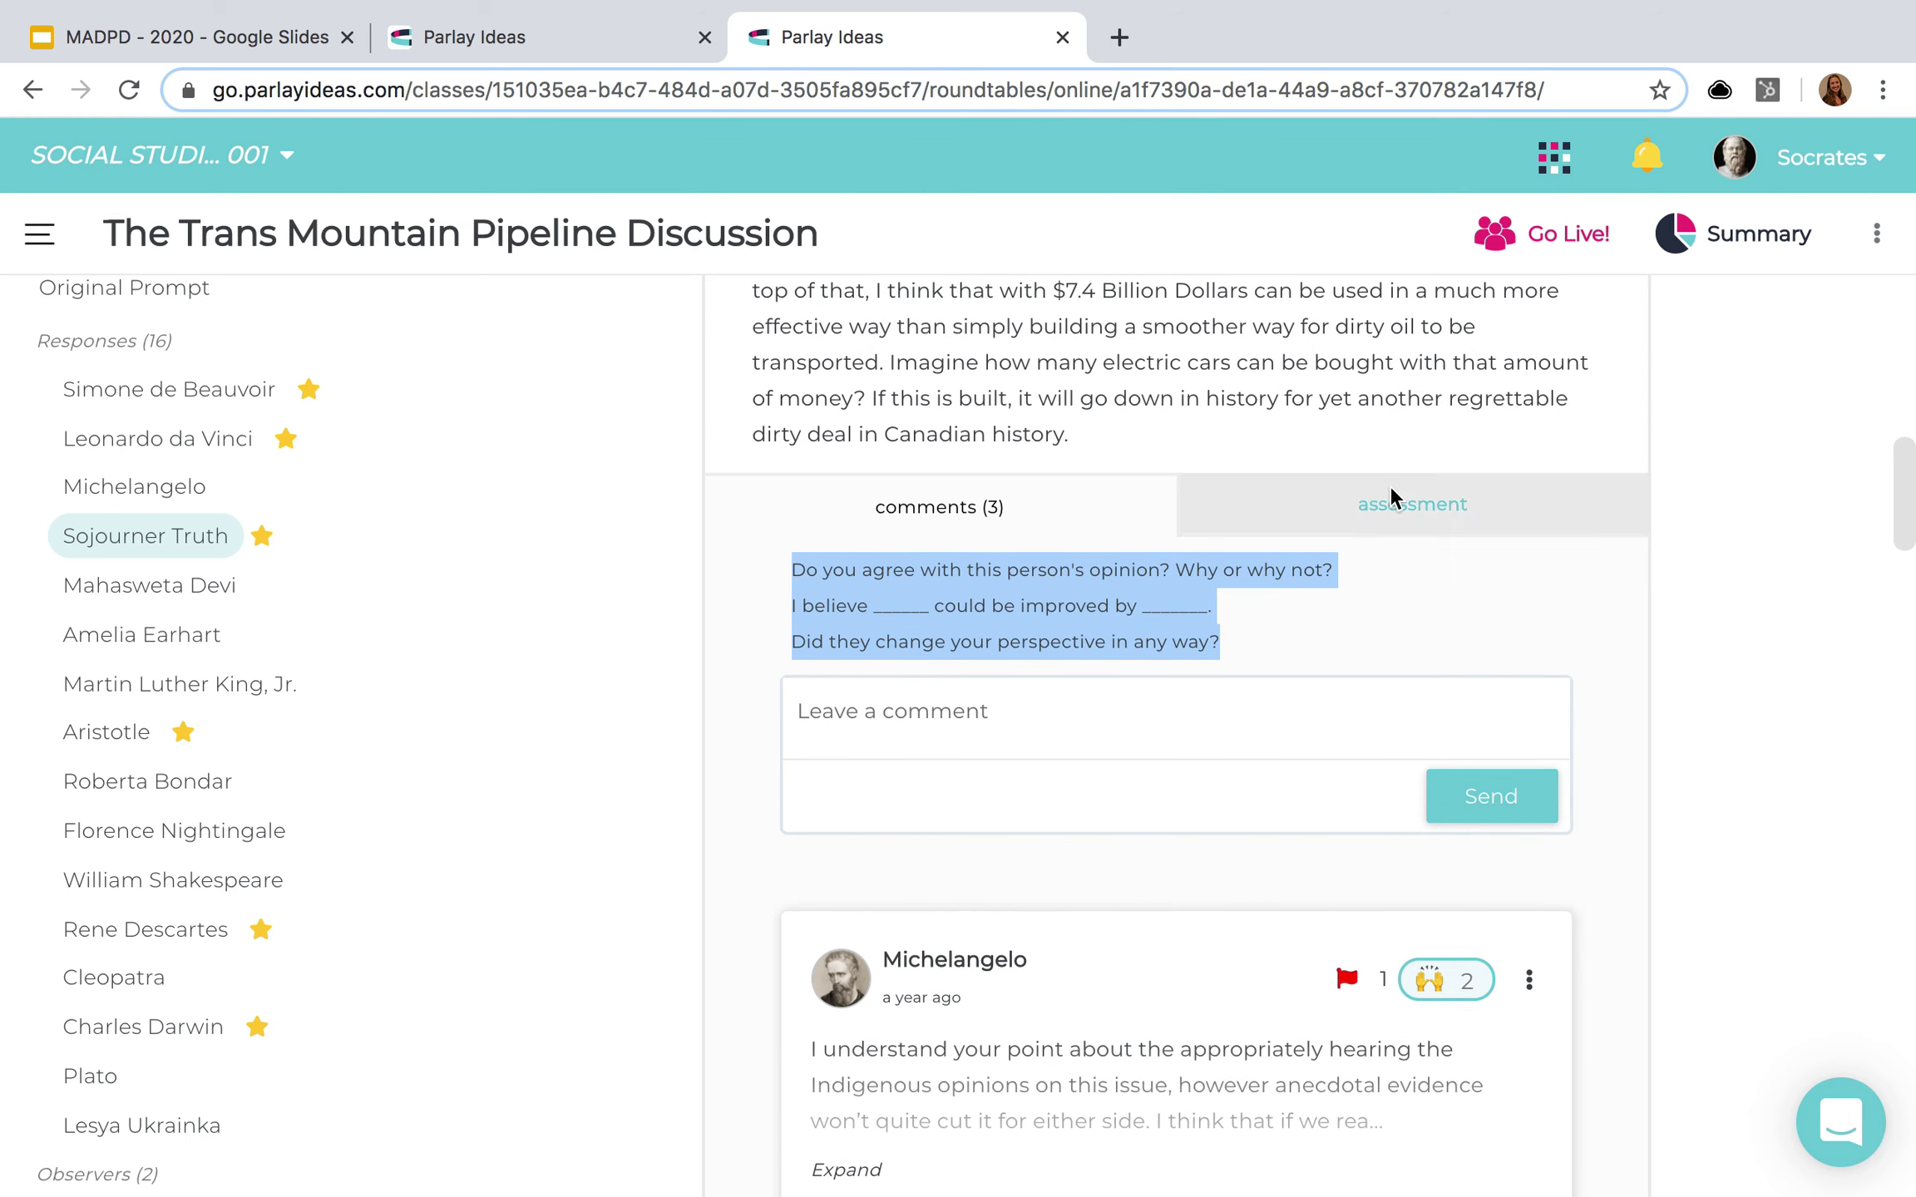
- Open Sojourner Truth's assessment and review the criteria scores, private feedback, comment chart and comments made
left_click(1392, 497)
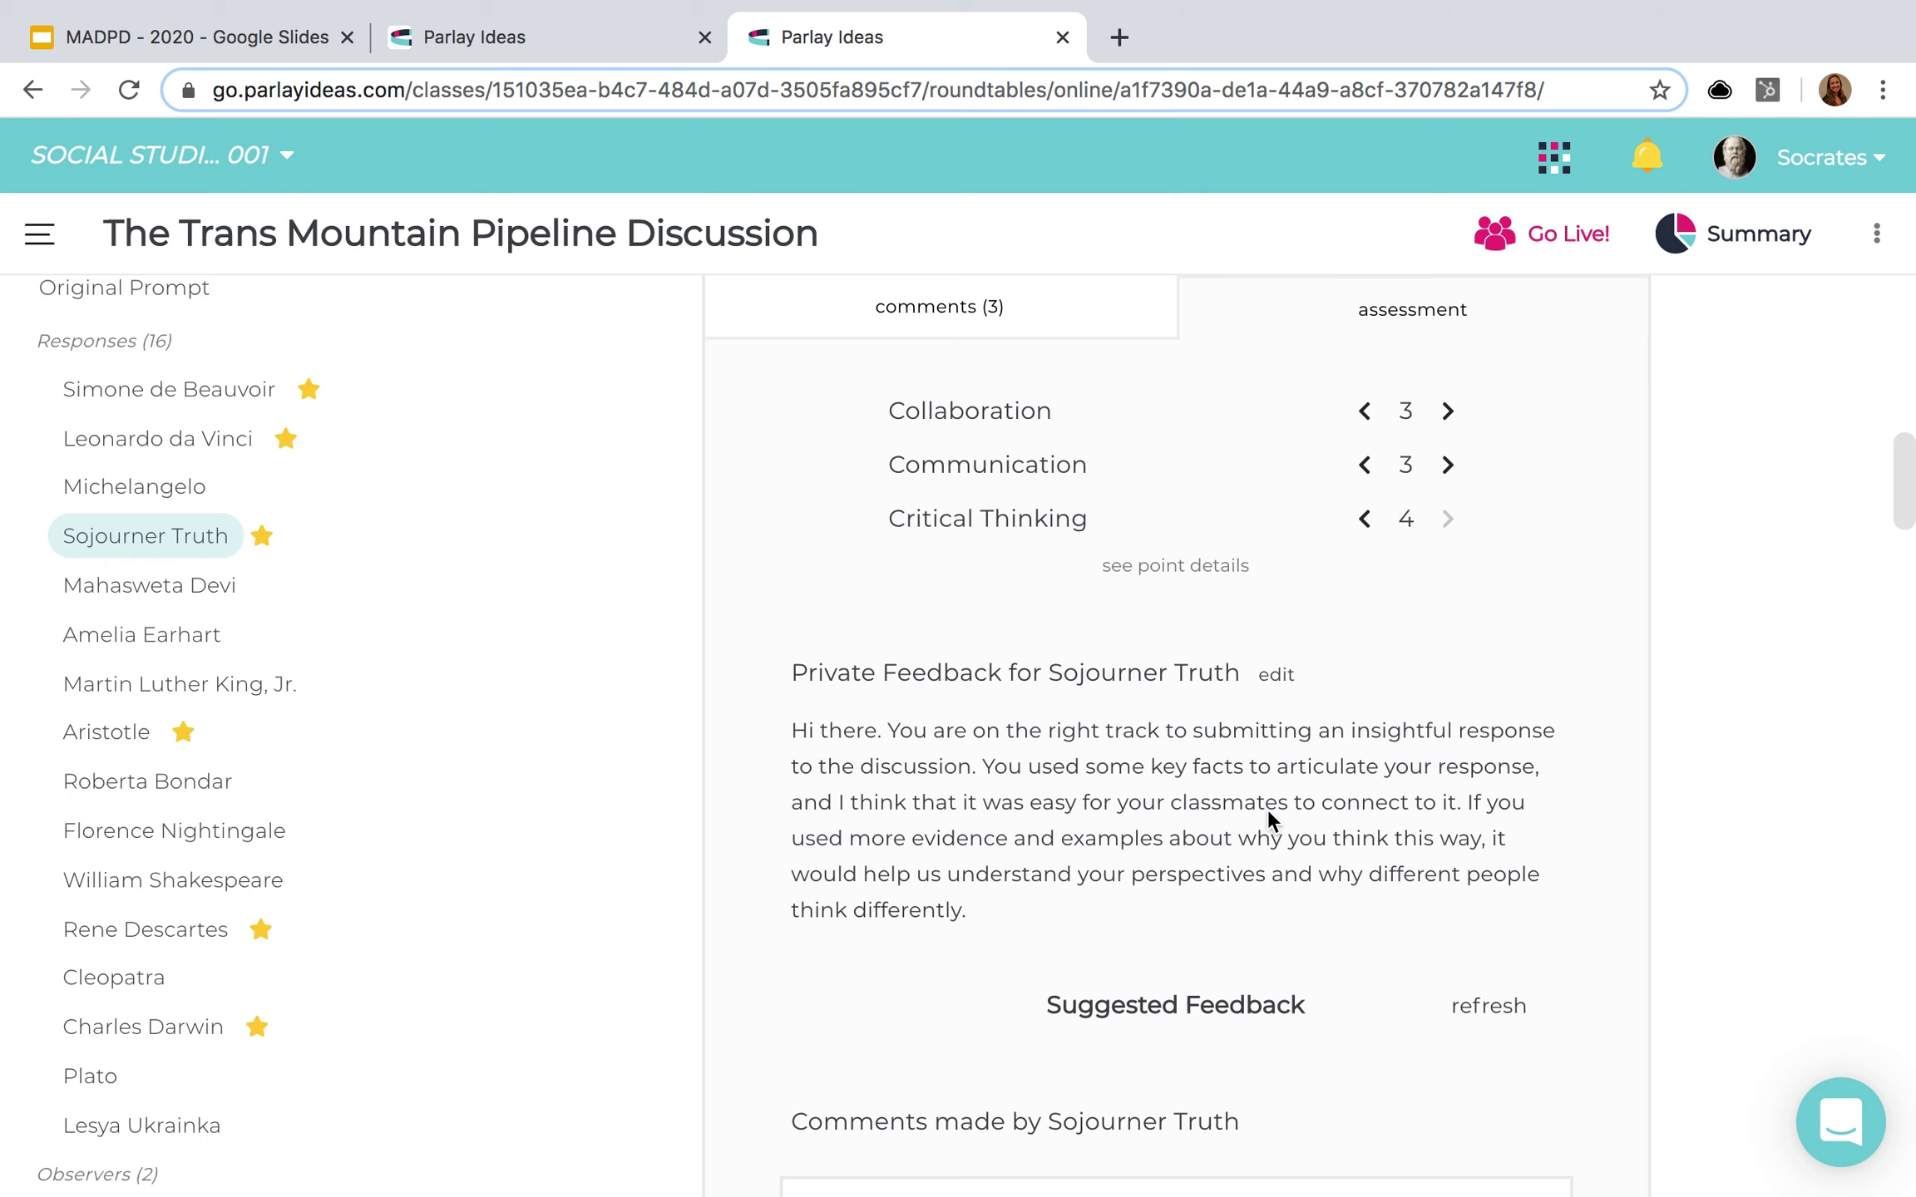
scroll(1268, 810, "down", 5)
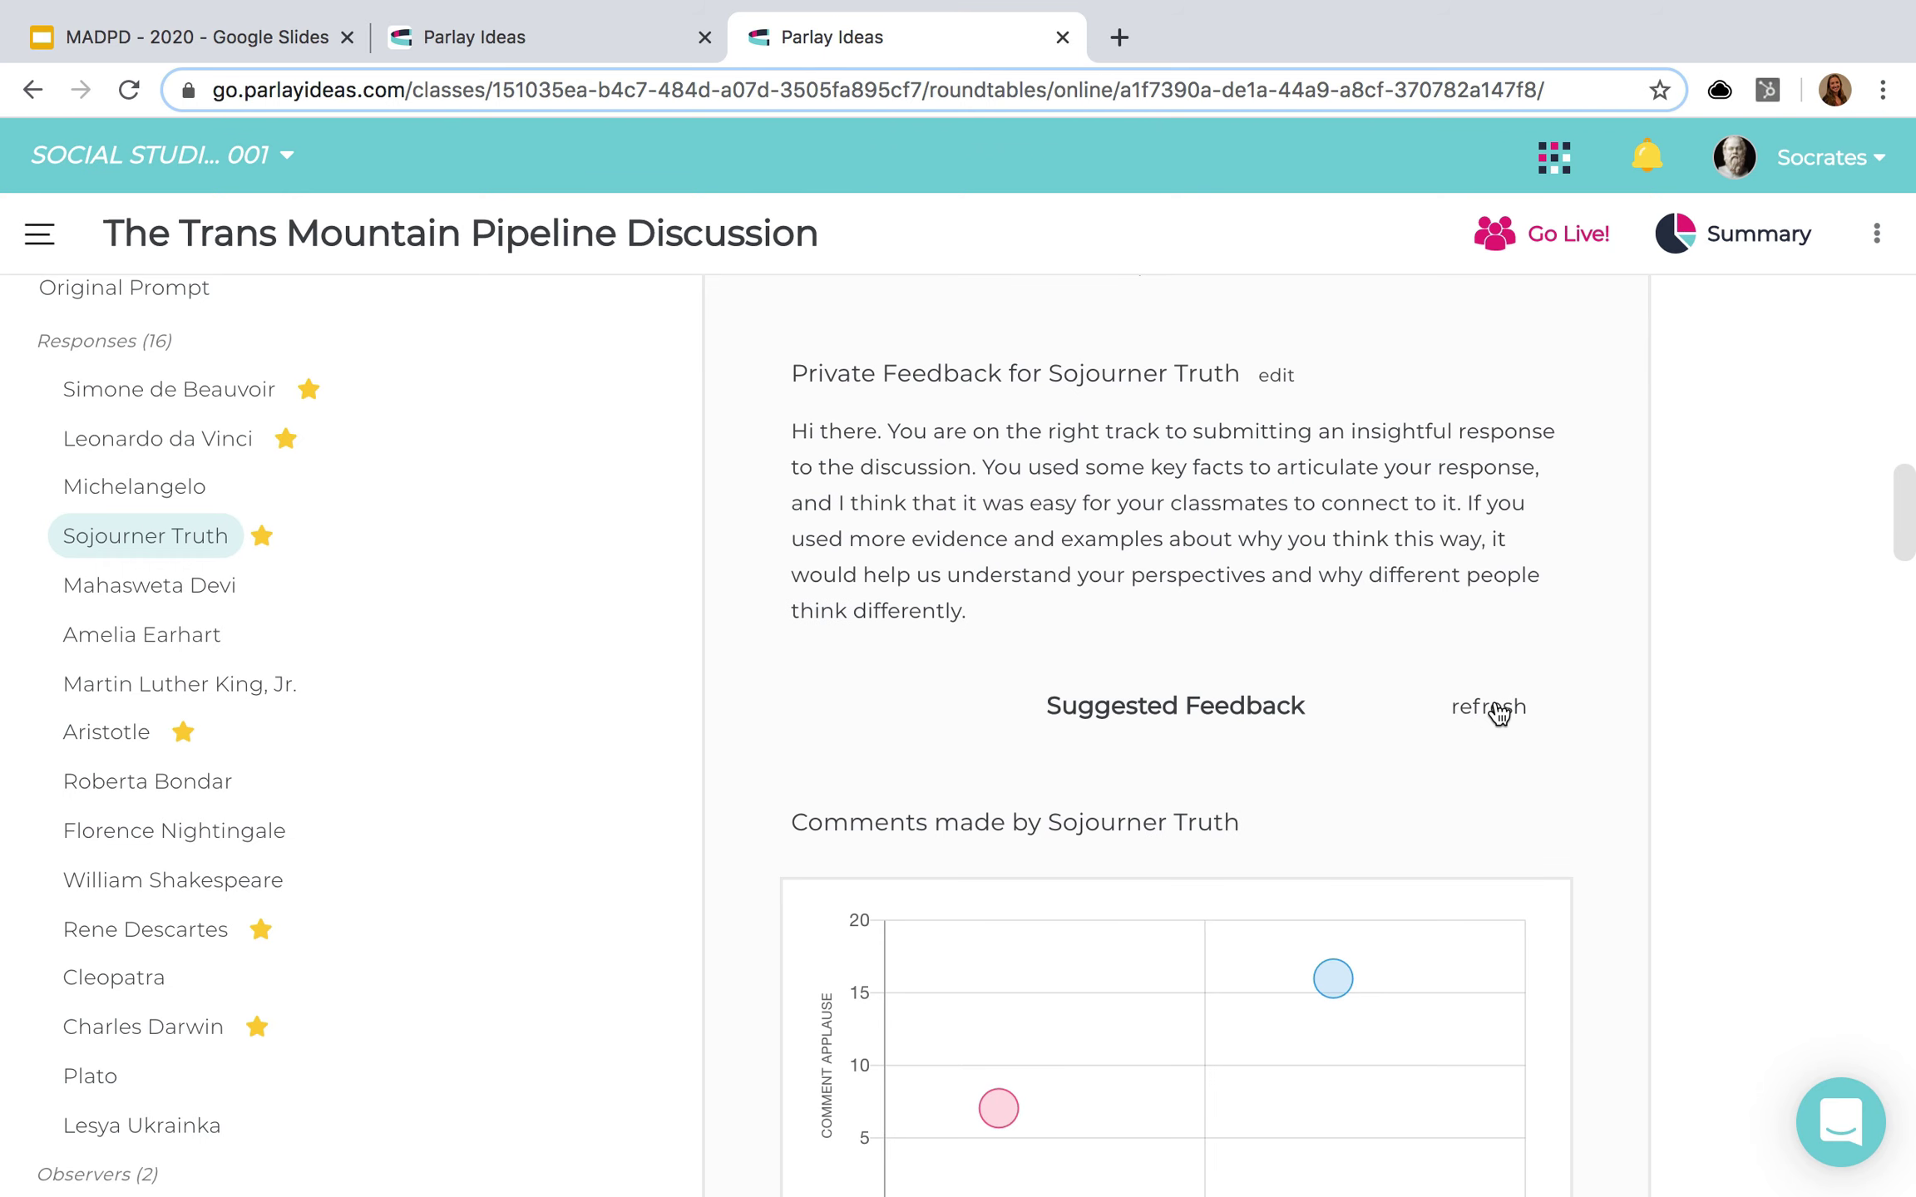
scroll(1401, 825, "down", 6)
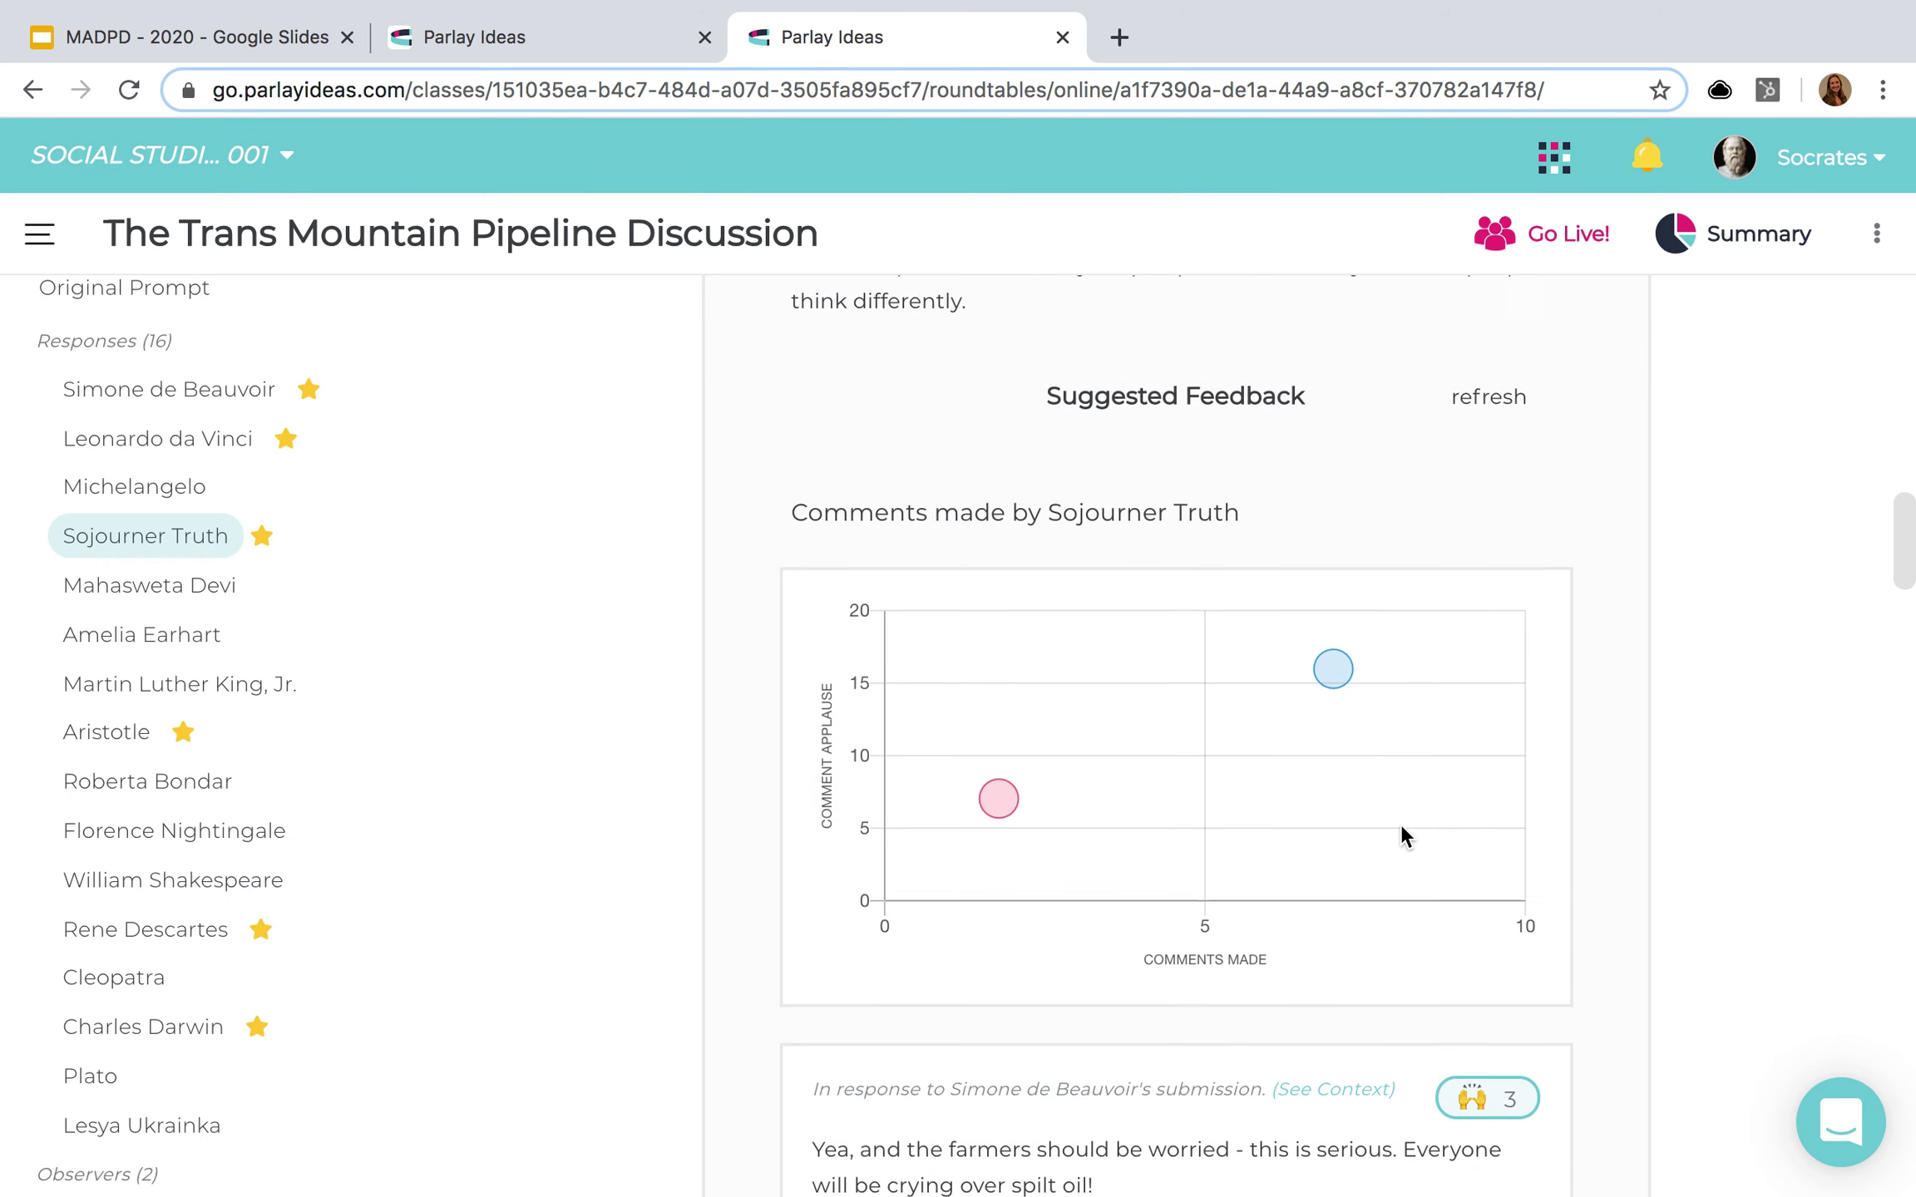
mouse_move(1340, 566)
mouse_move(1002, 673)
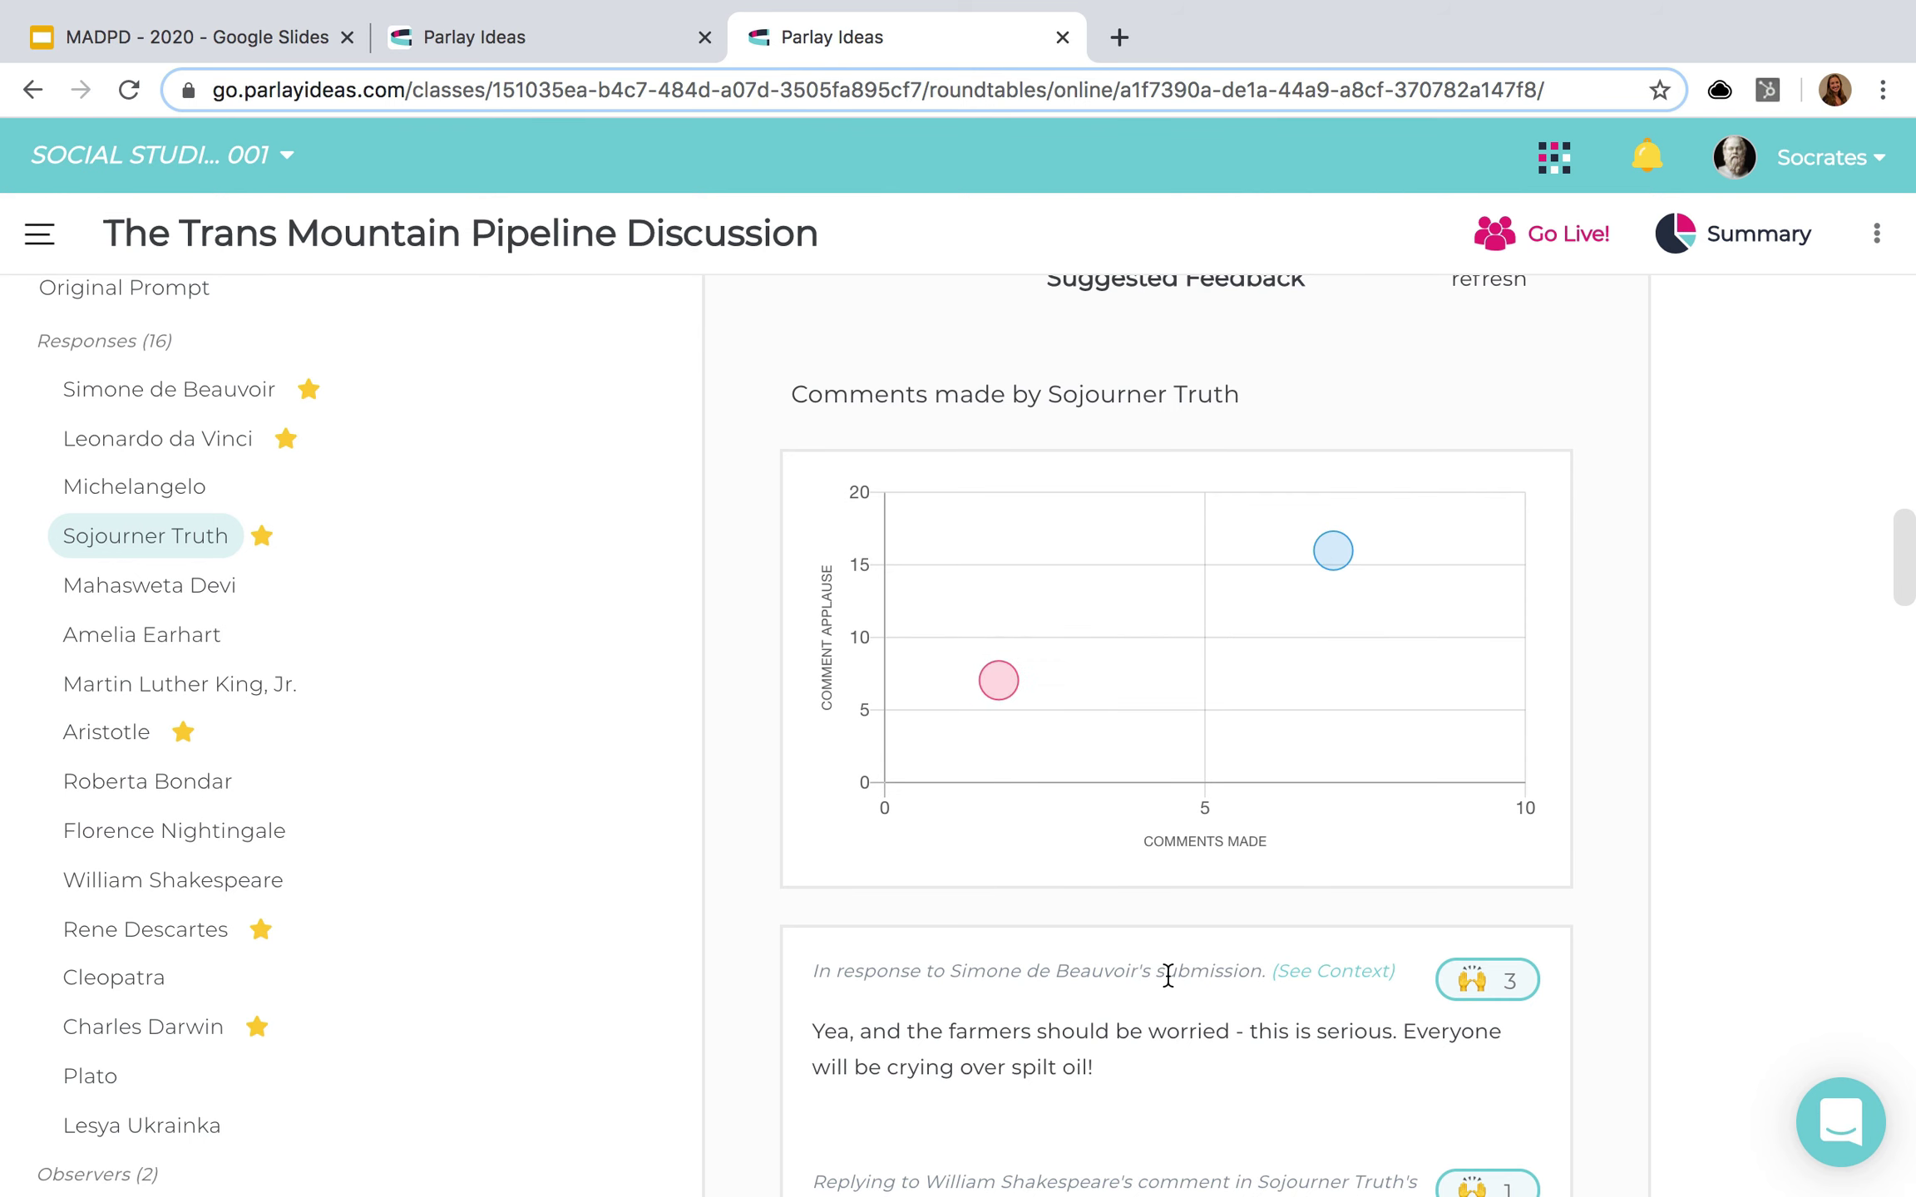
scroll(1167, 975, "down", 5)
scroll(1168, 976, "down", 4)
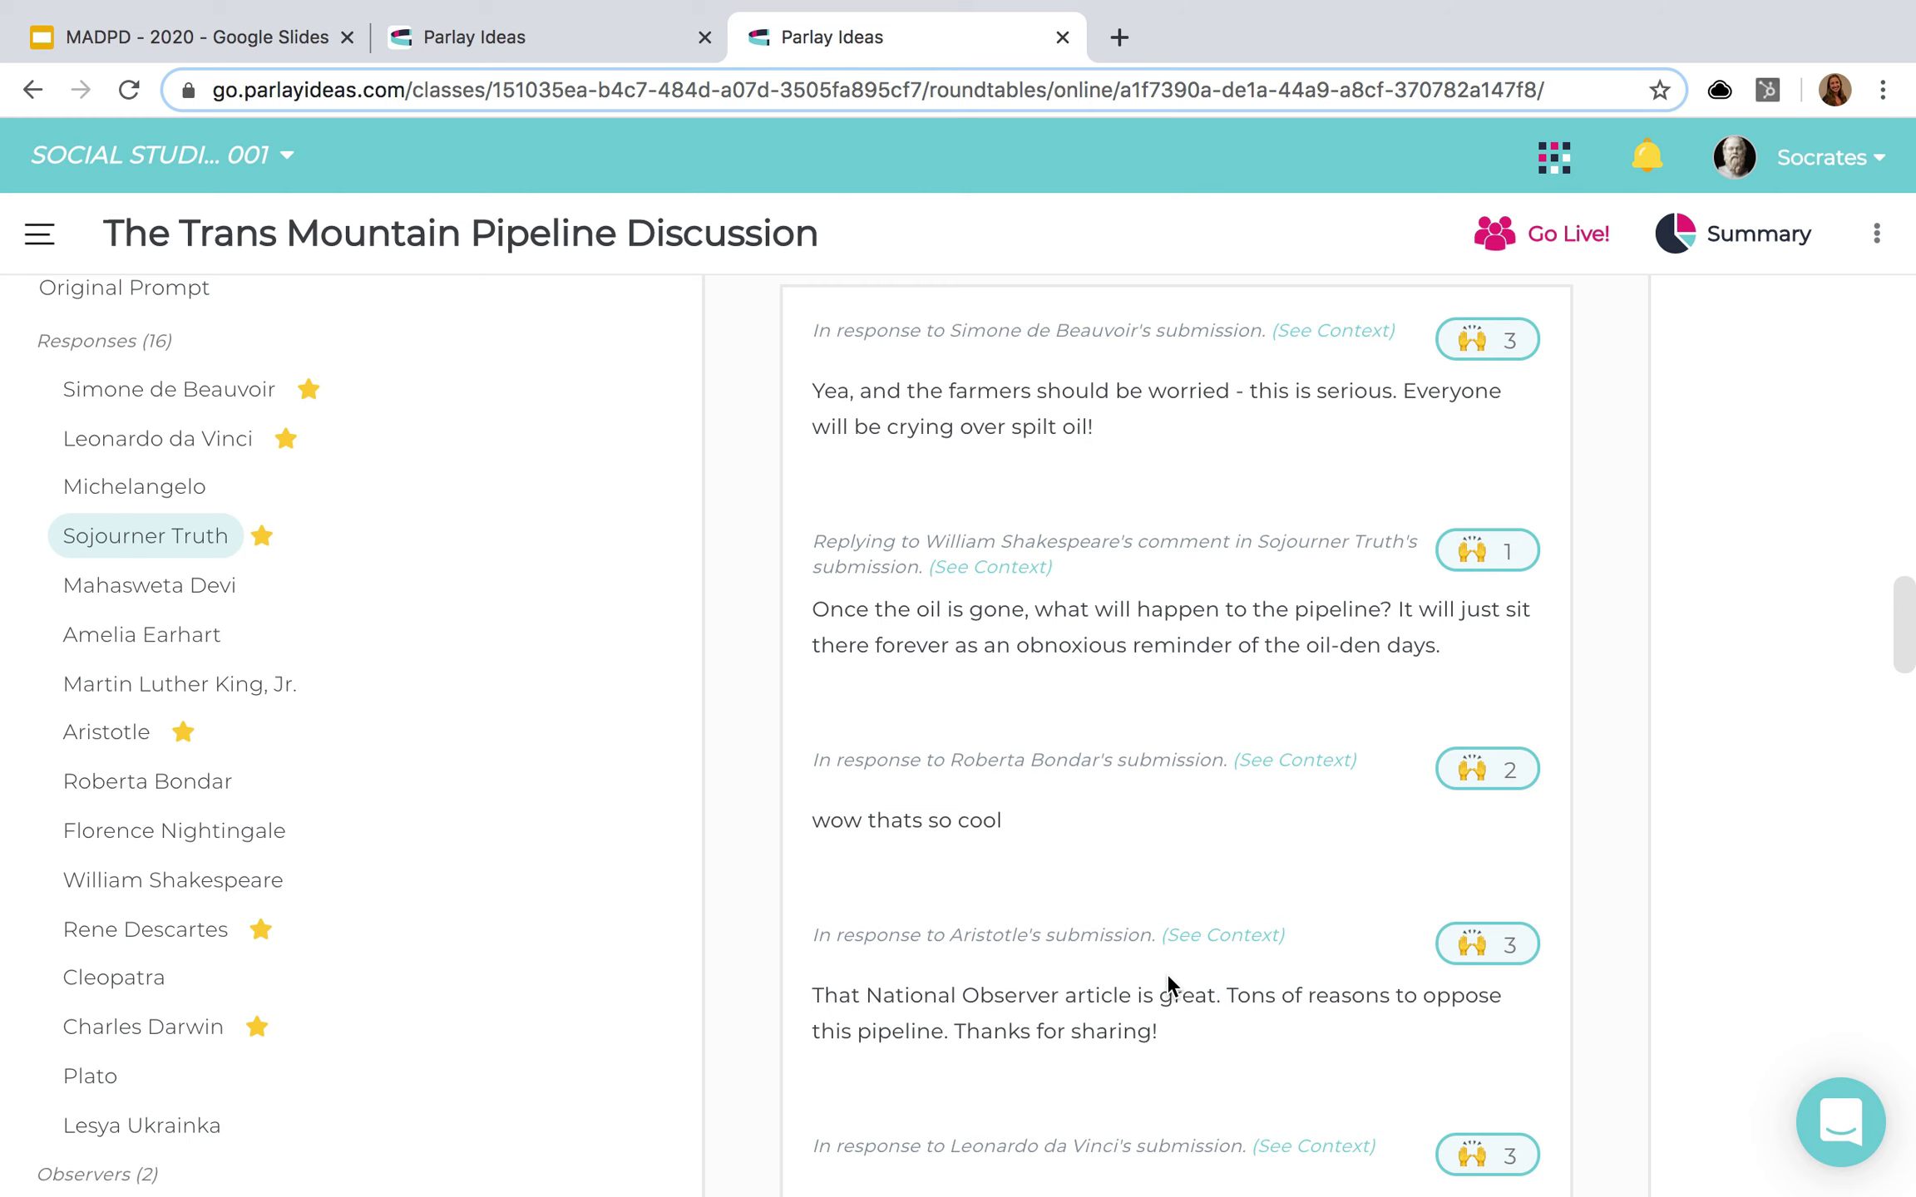
scroll(1166, 973, "up", 15)
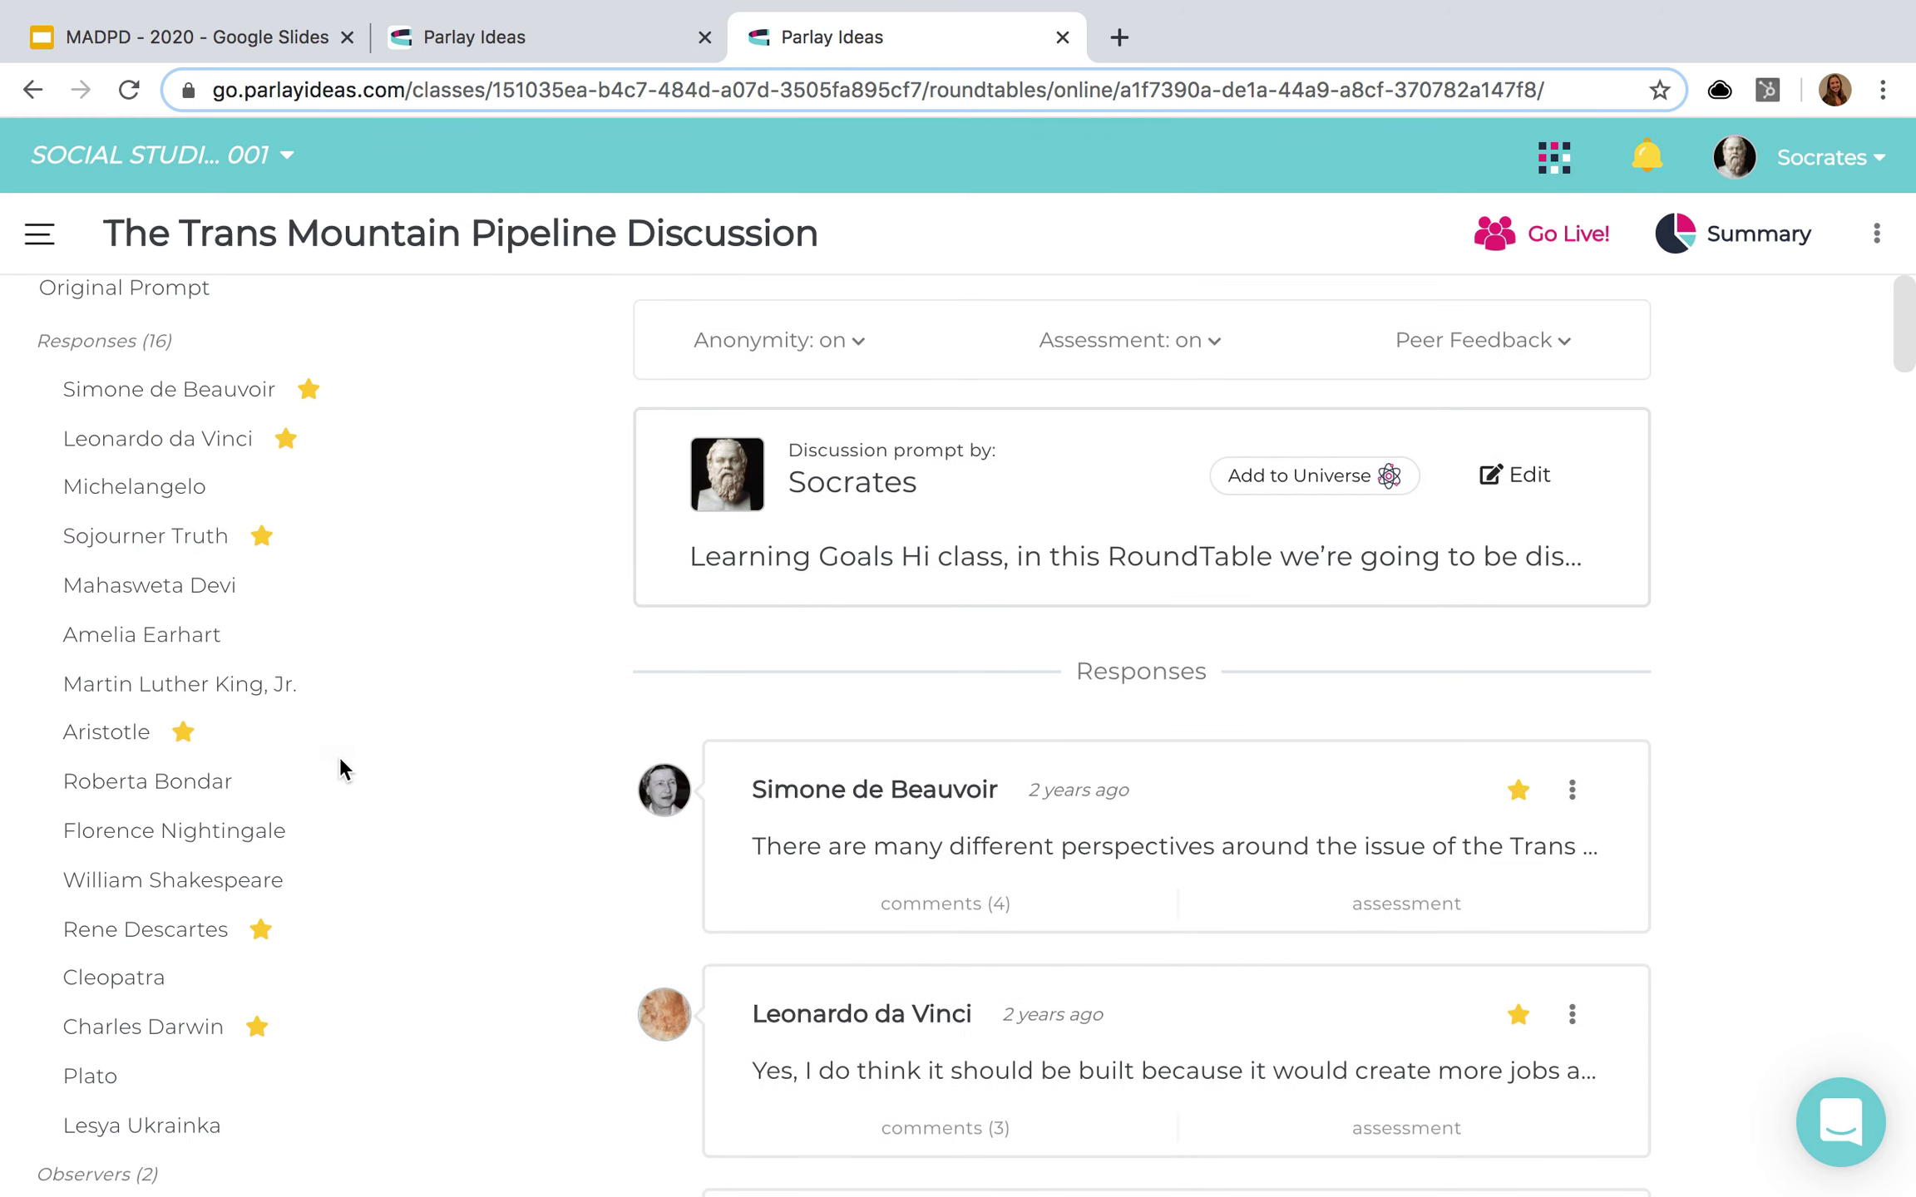
- Reveal the students' real names in the teacher view and switch back to their secret identities
scroll(337, 757, "up", 3)
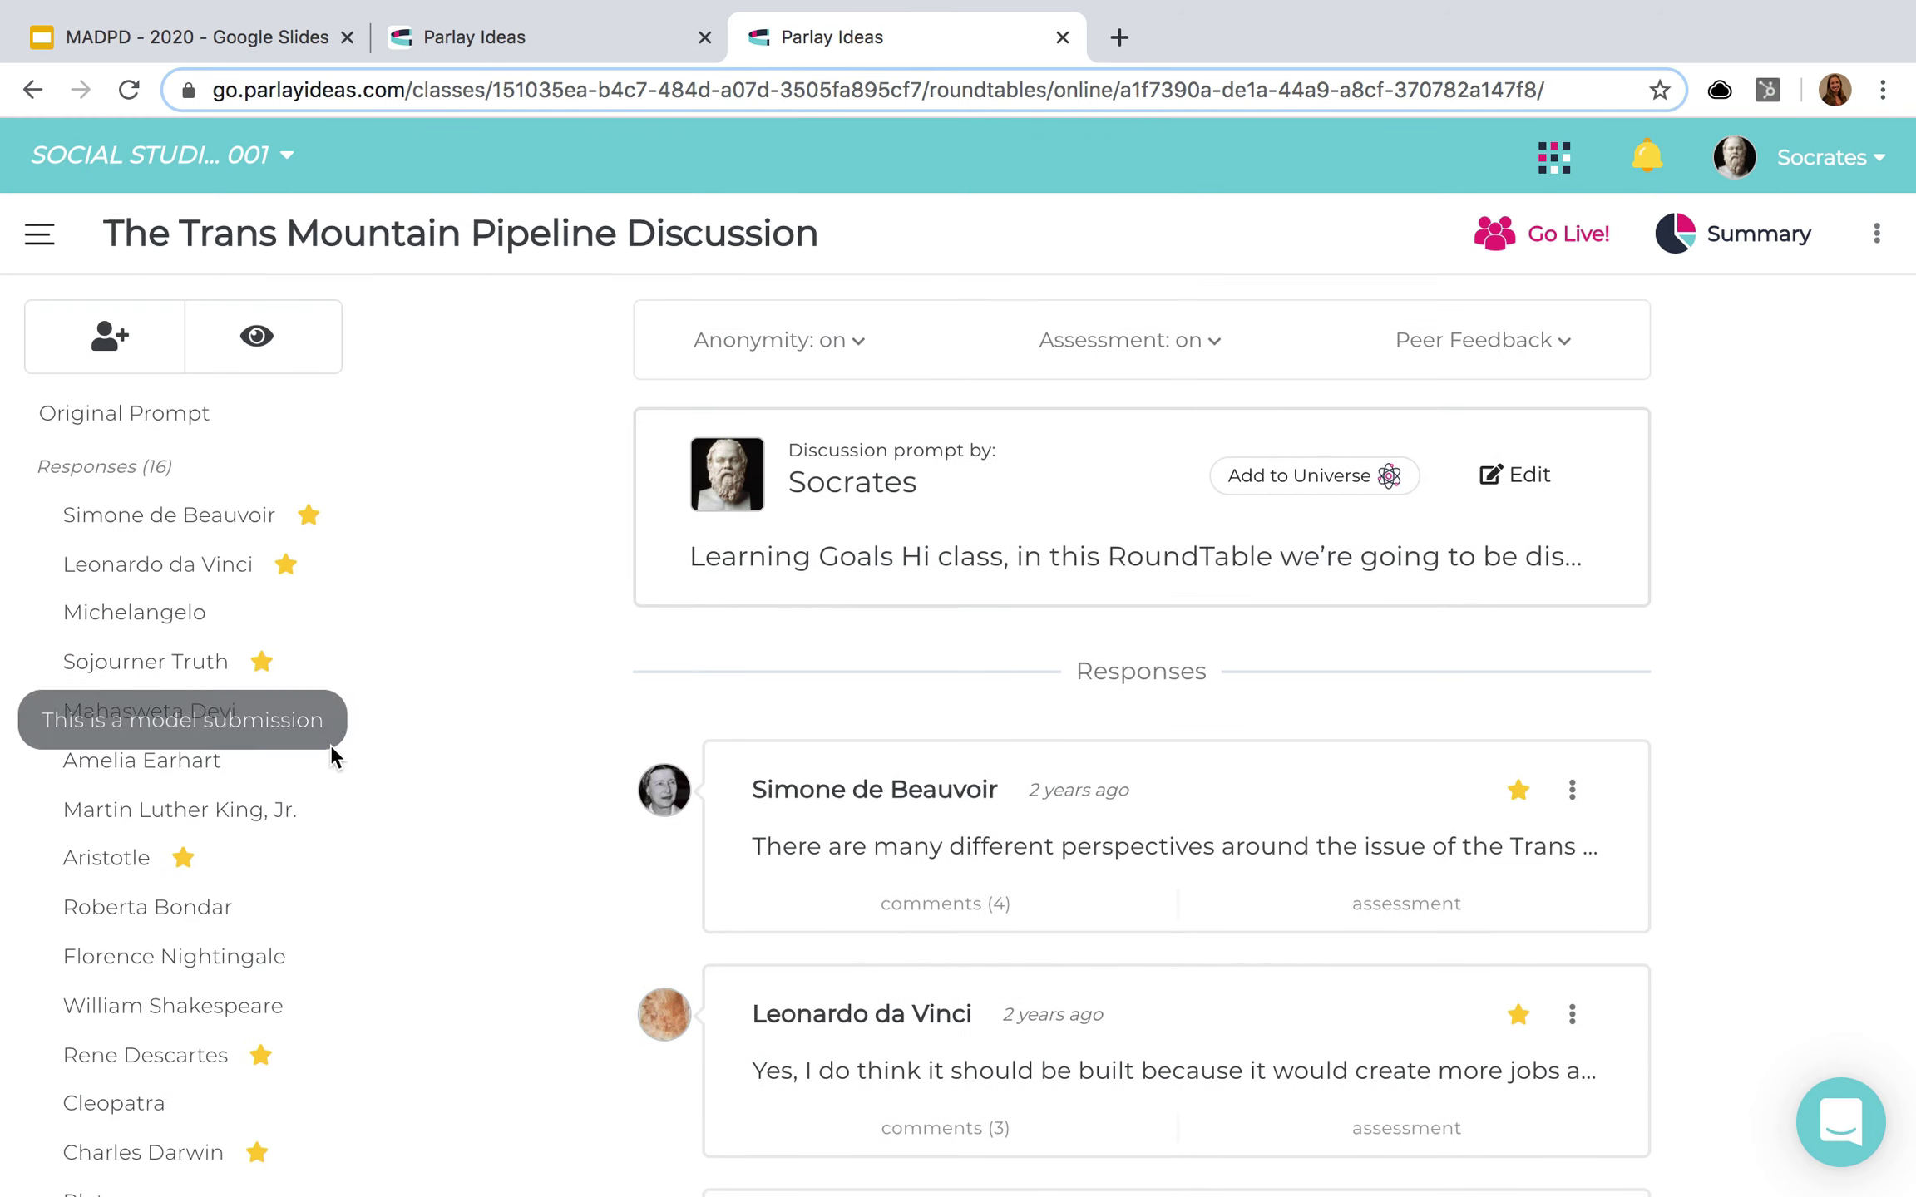
left_click(286, 346)
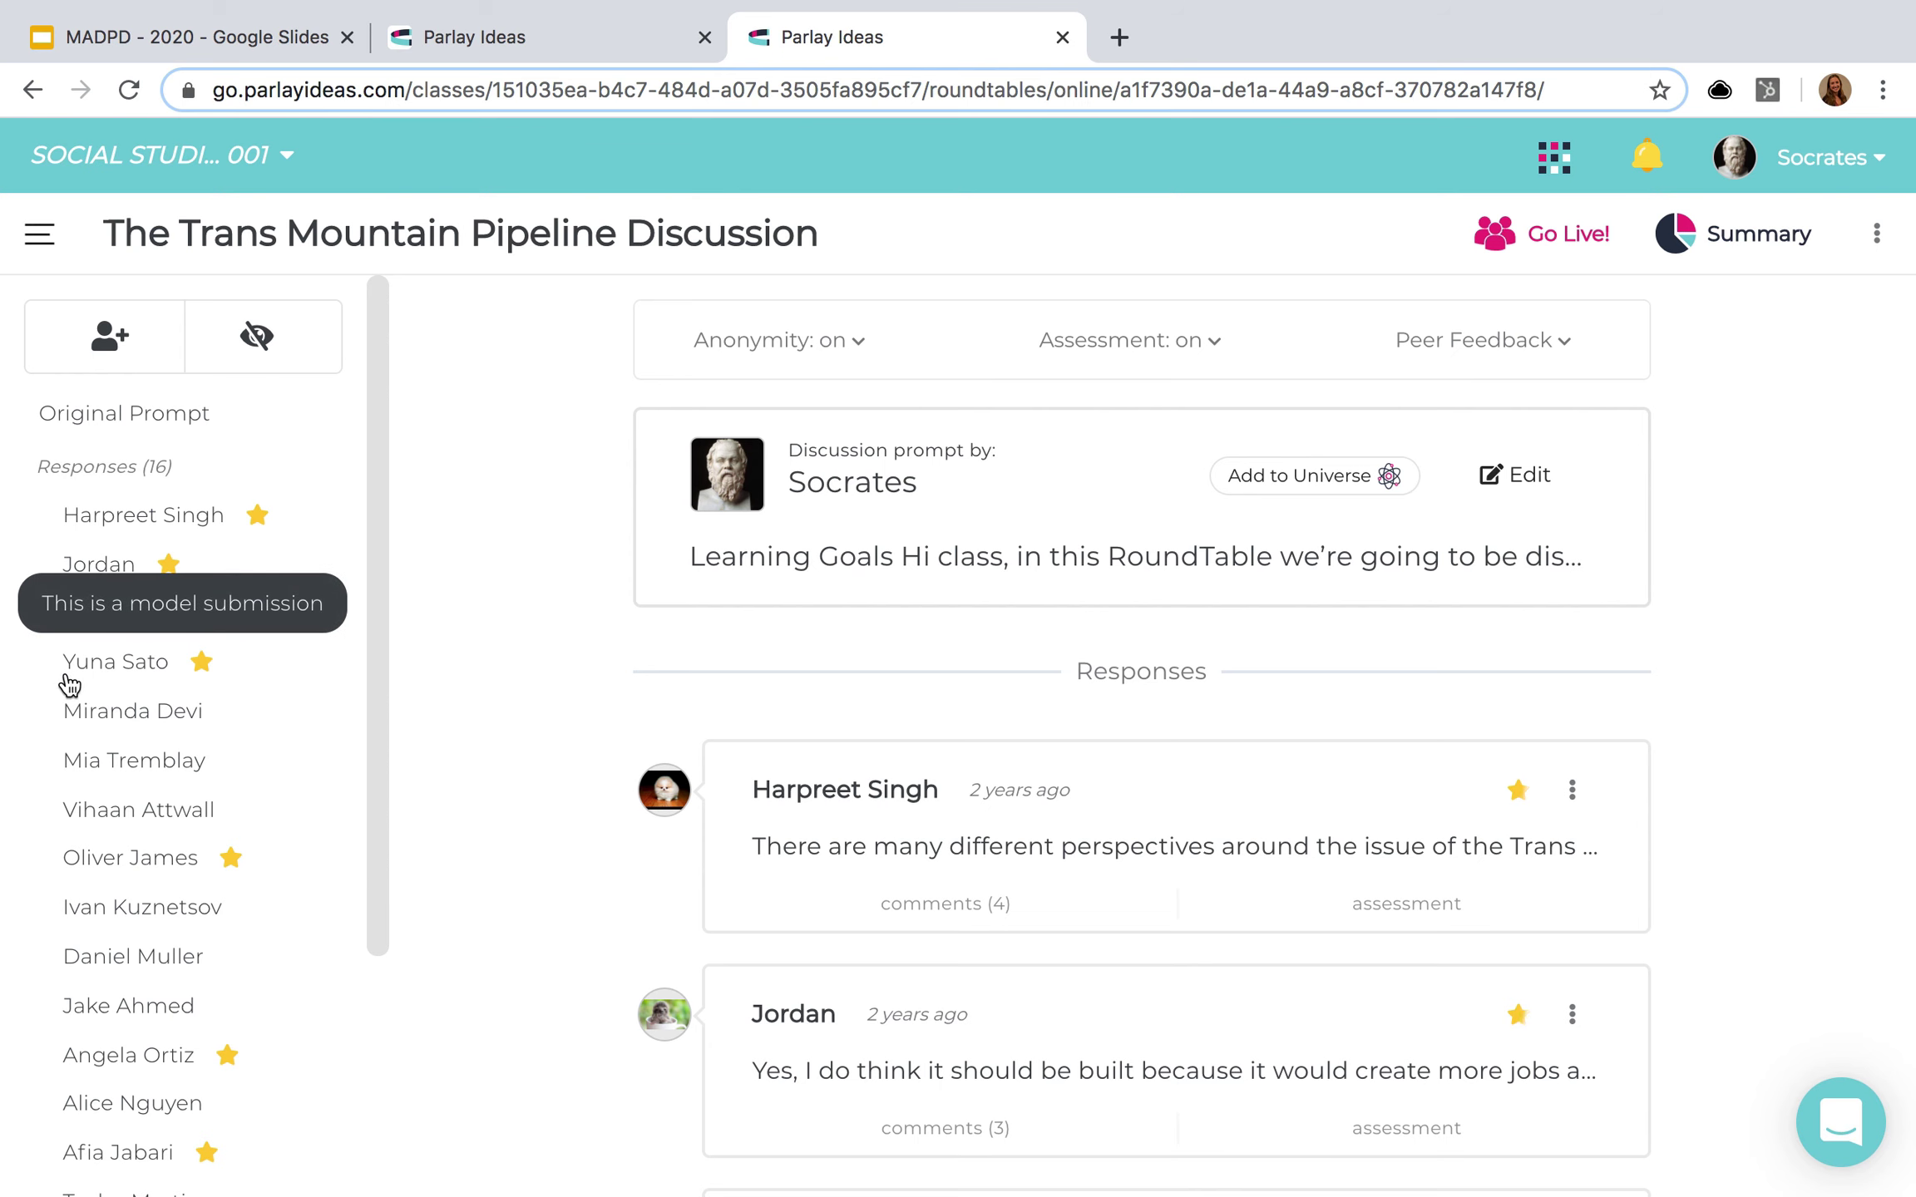
left_click(262, 361)
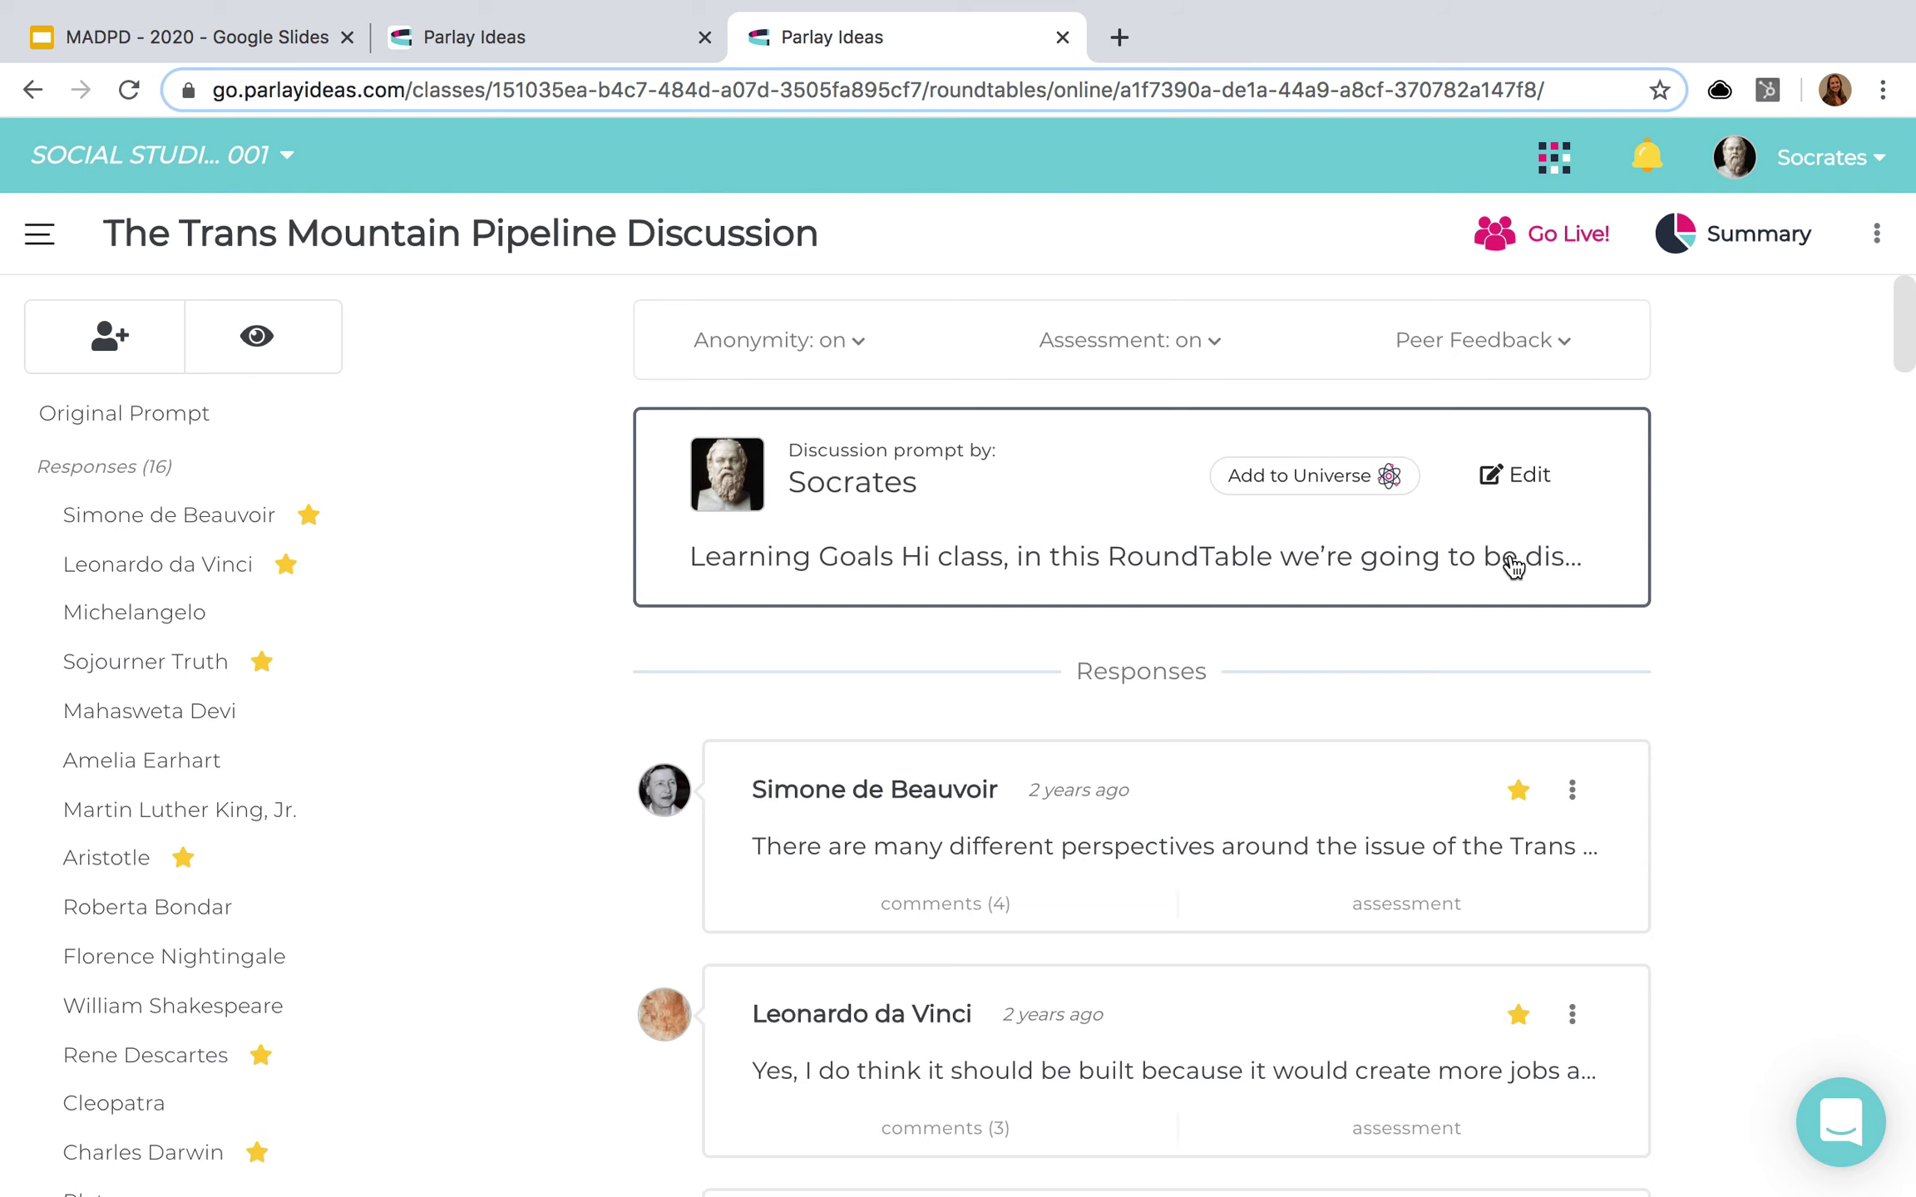
- Open the discussion's summary and review the participation percentages, their reflection questions and the average comment length
left_click(1763, 248)
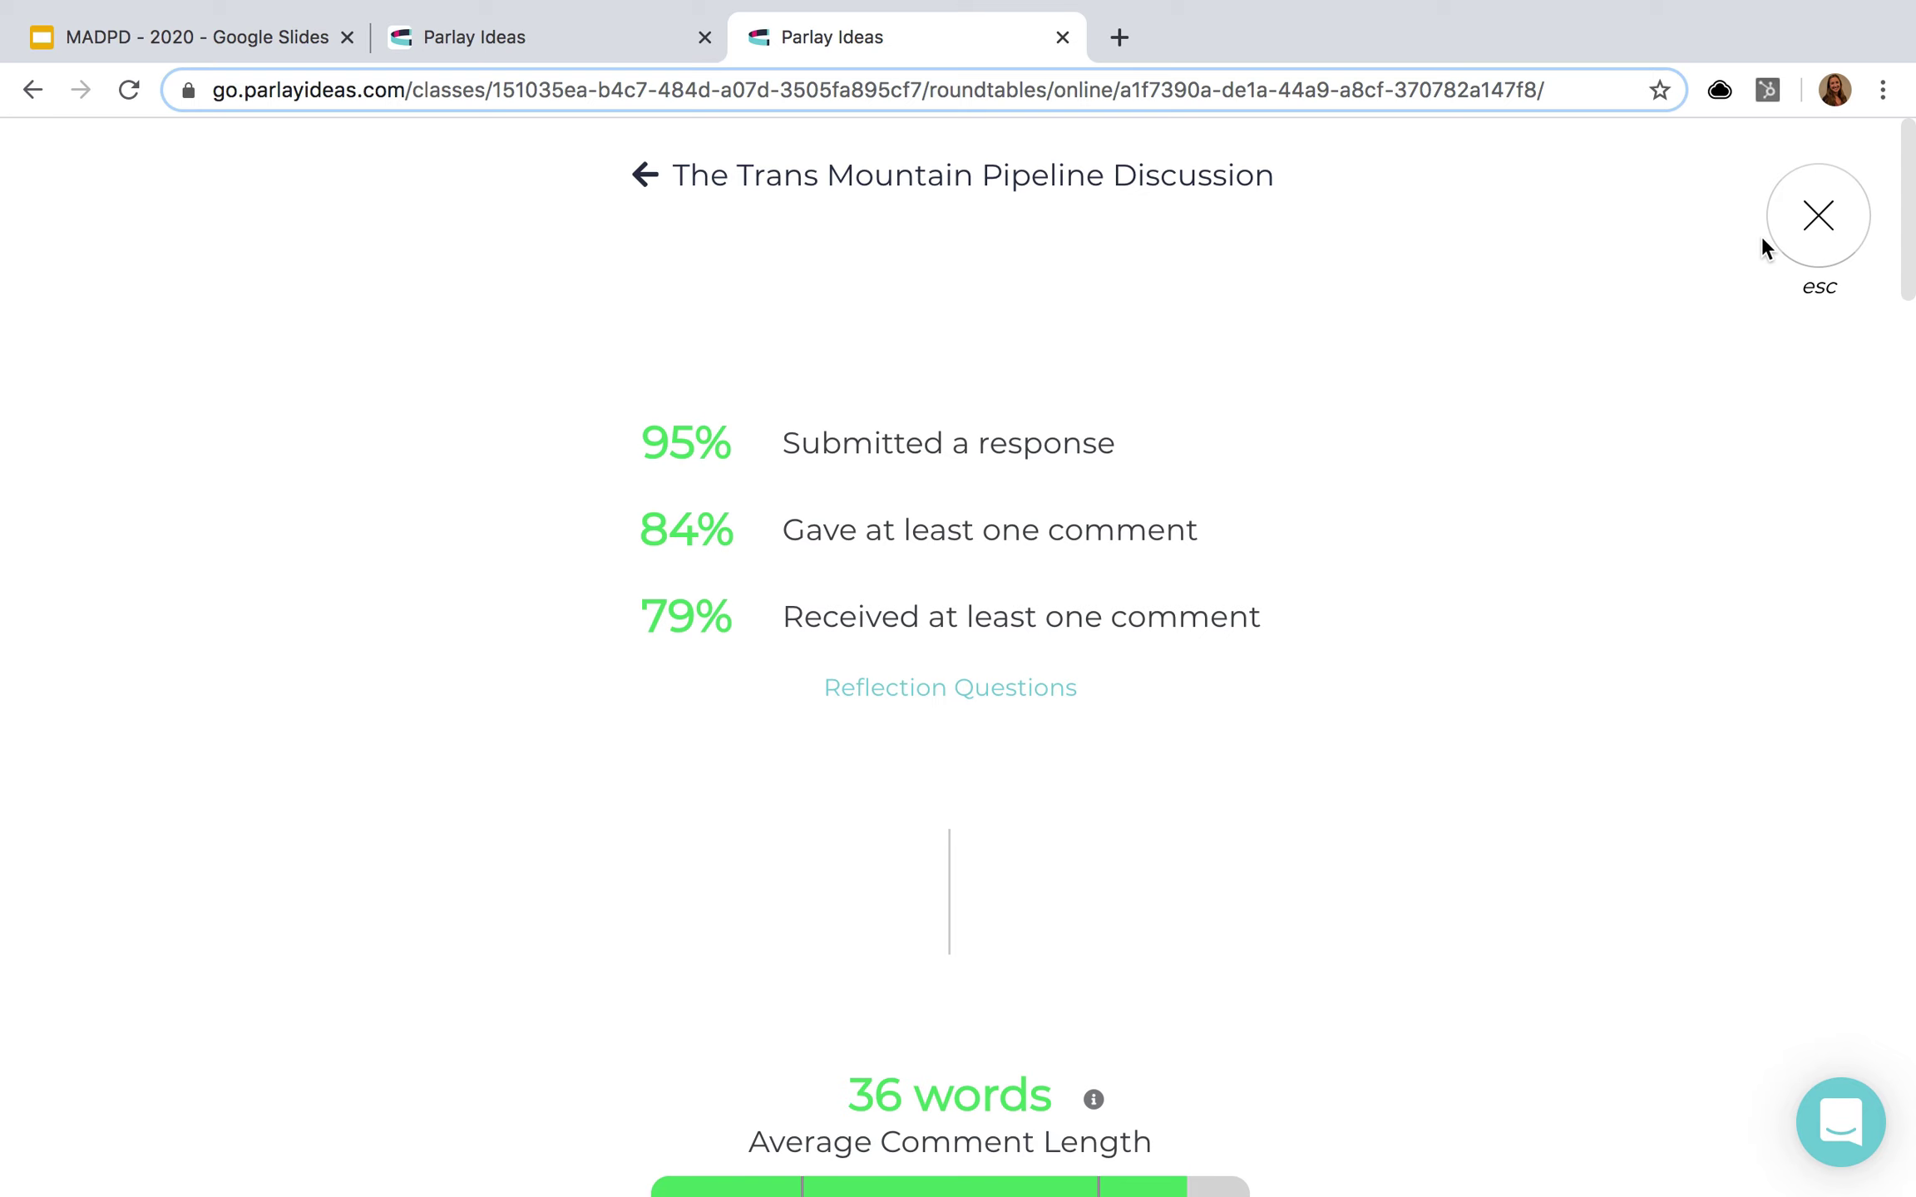
scroll(1578, 647, "down", 3)
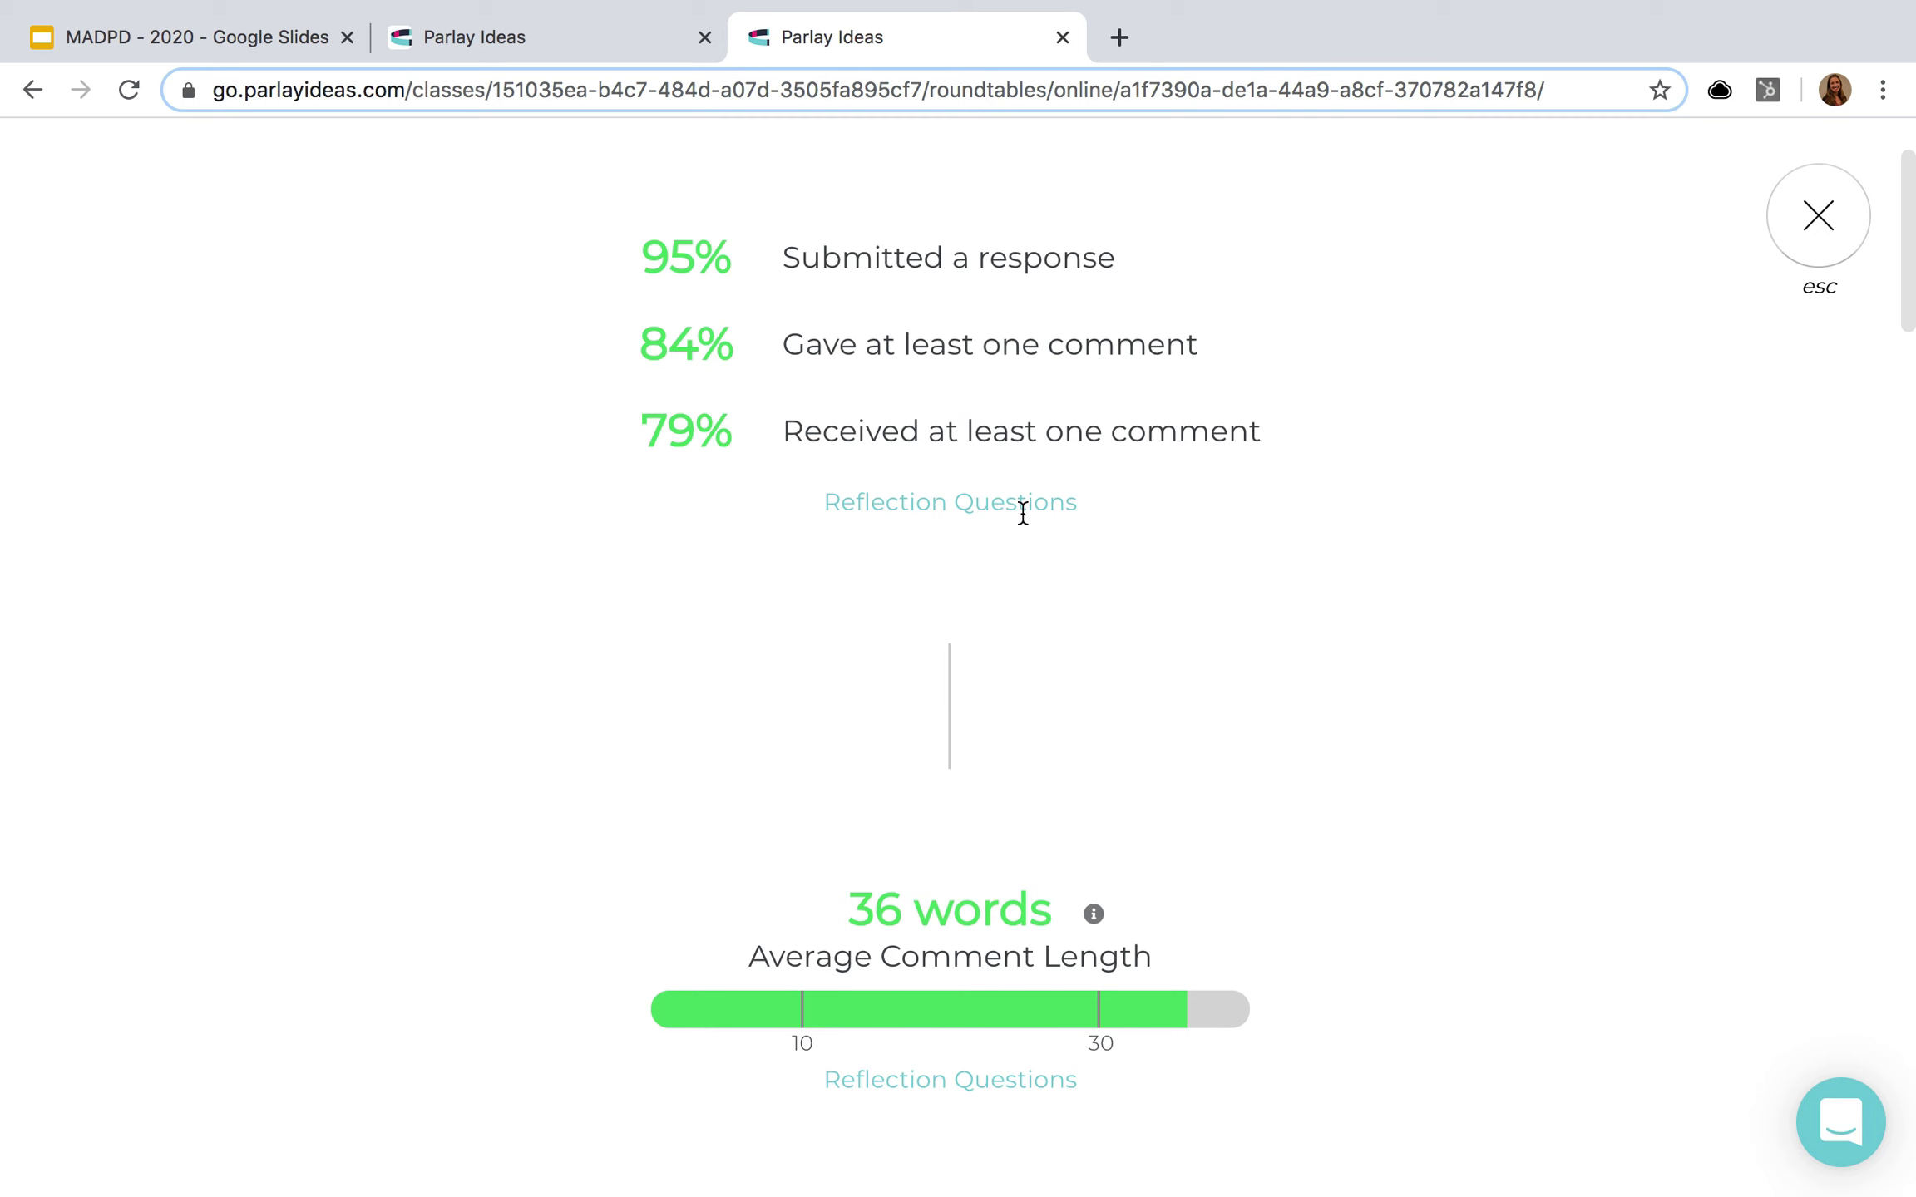
mouse_move(1022, 509)
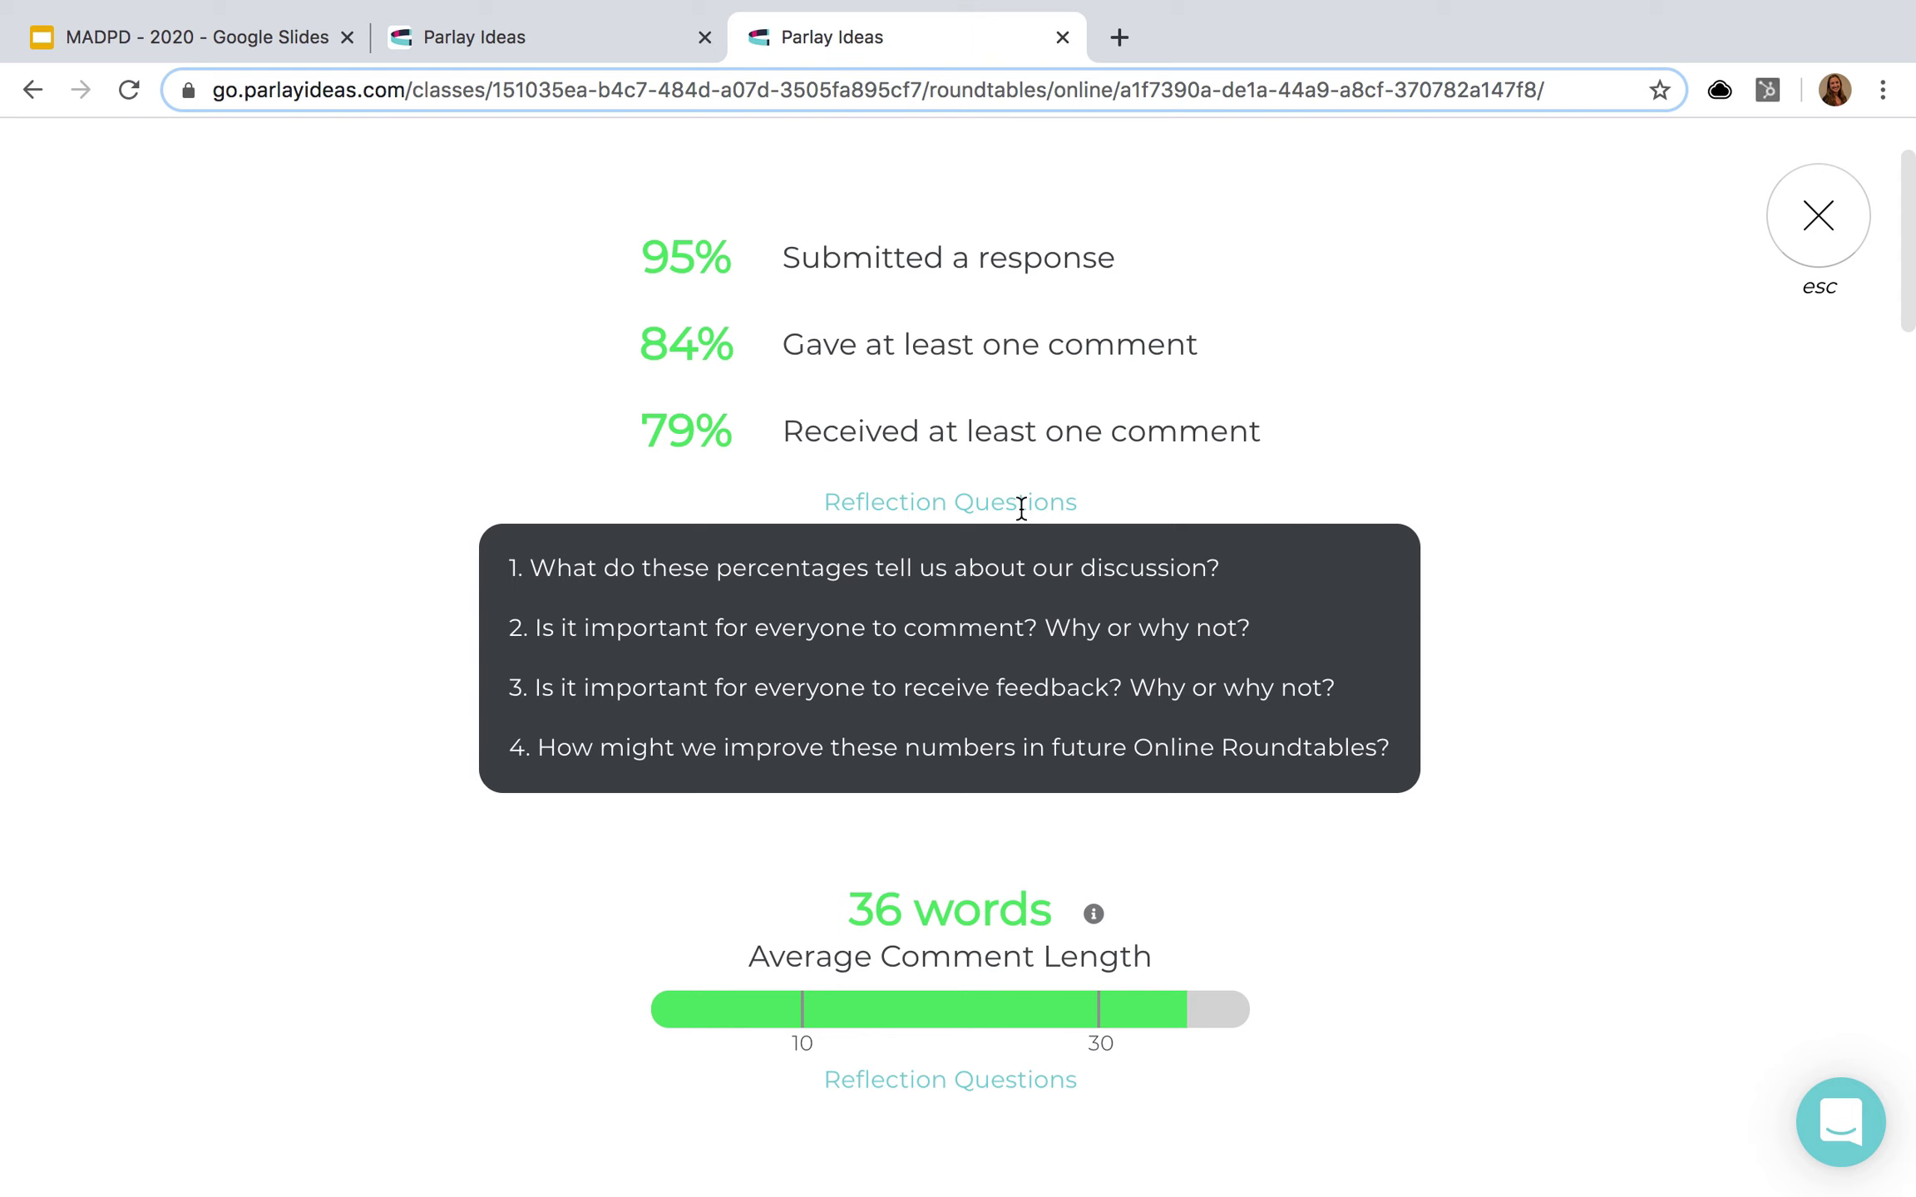
scroll(1342, 960, "down", 5)
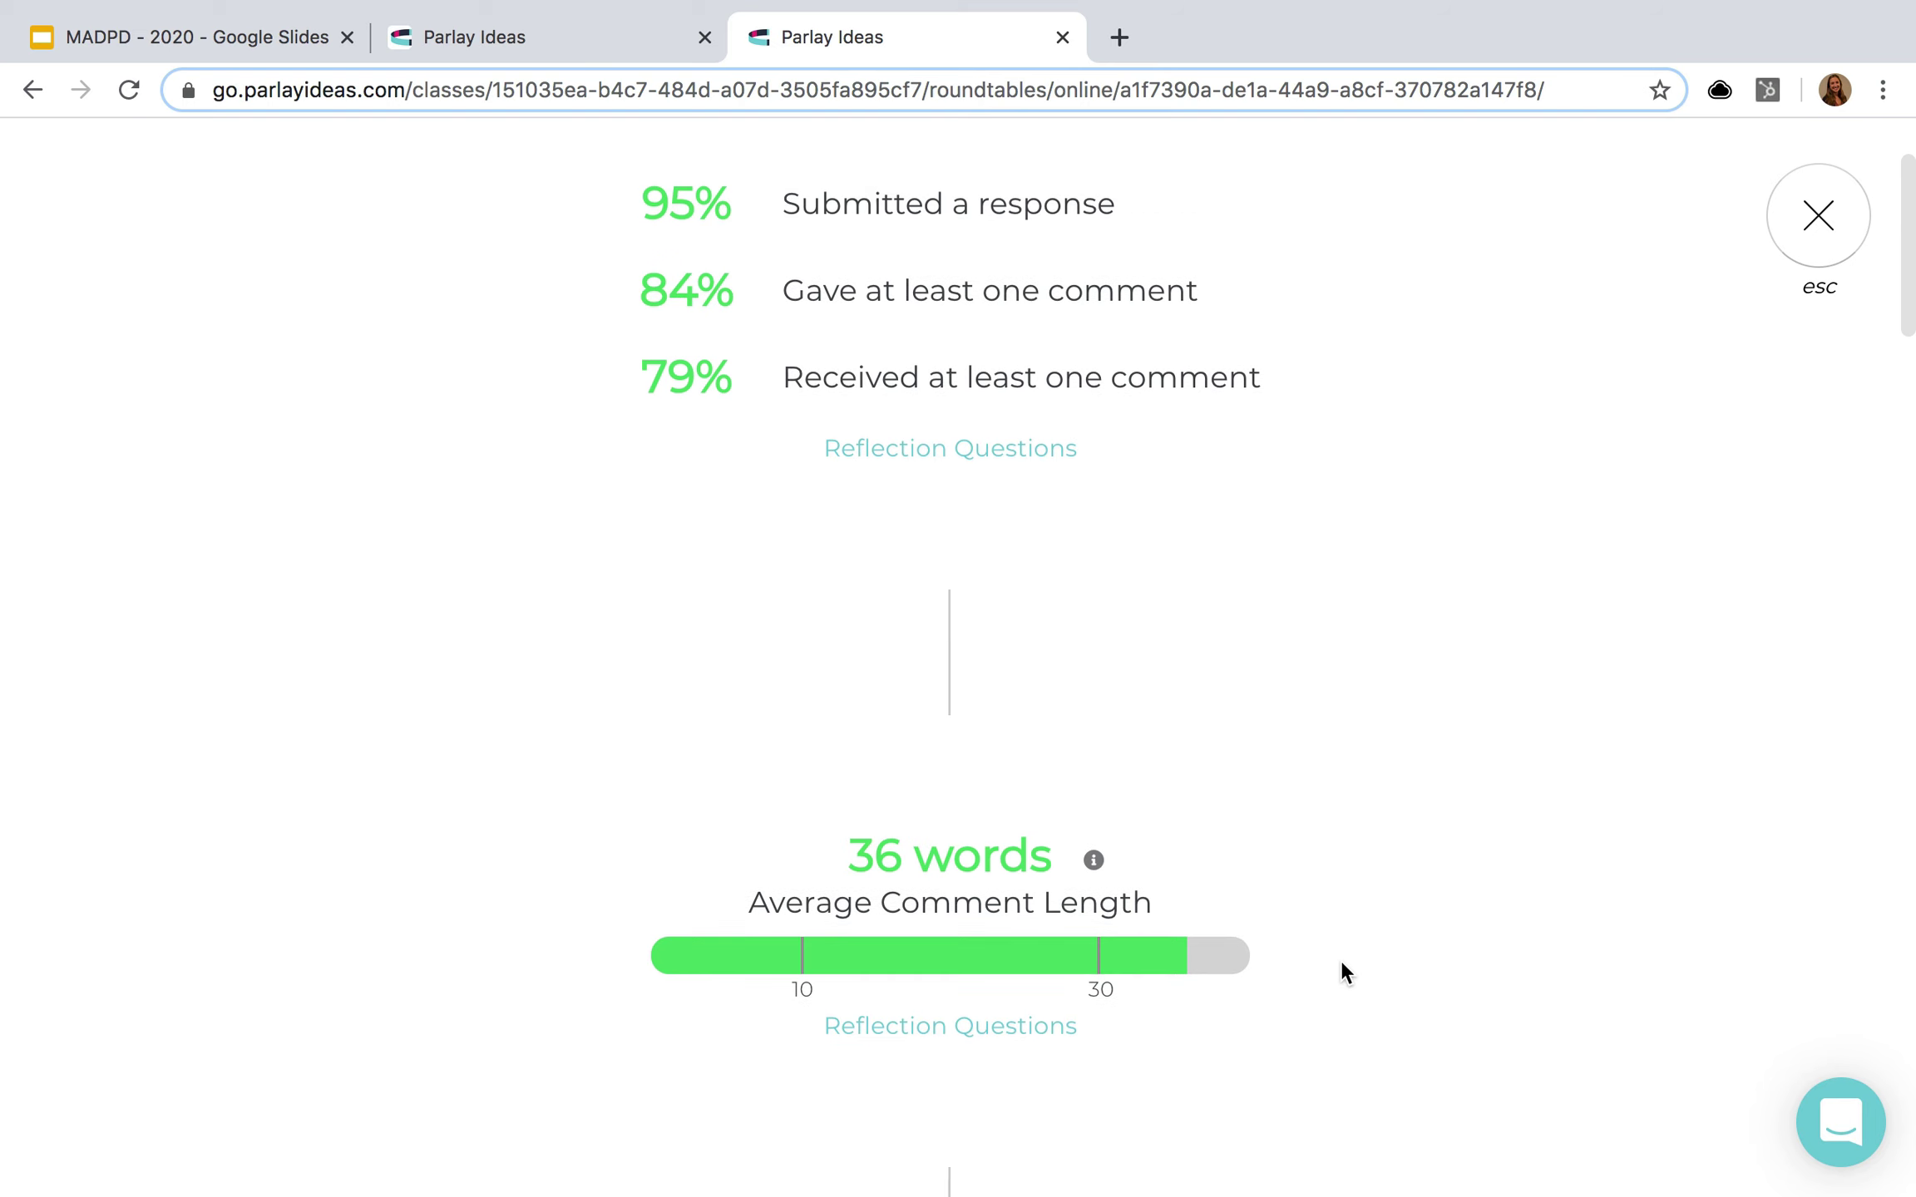
- Examine the summary's word cloud up close and return to the normal summary view
scroll(1341, 969, "down", 12)
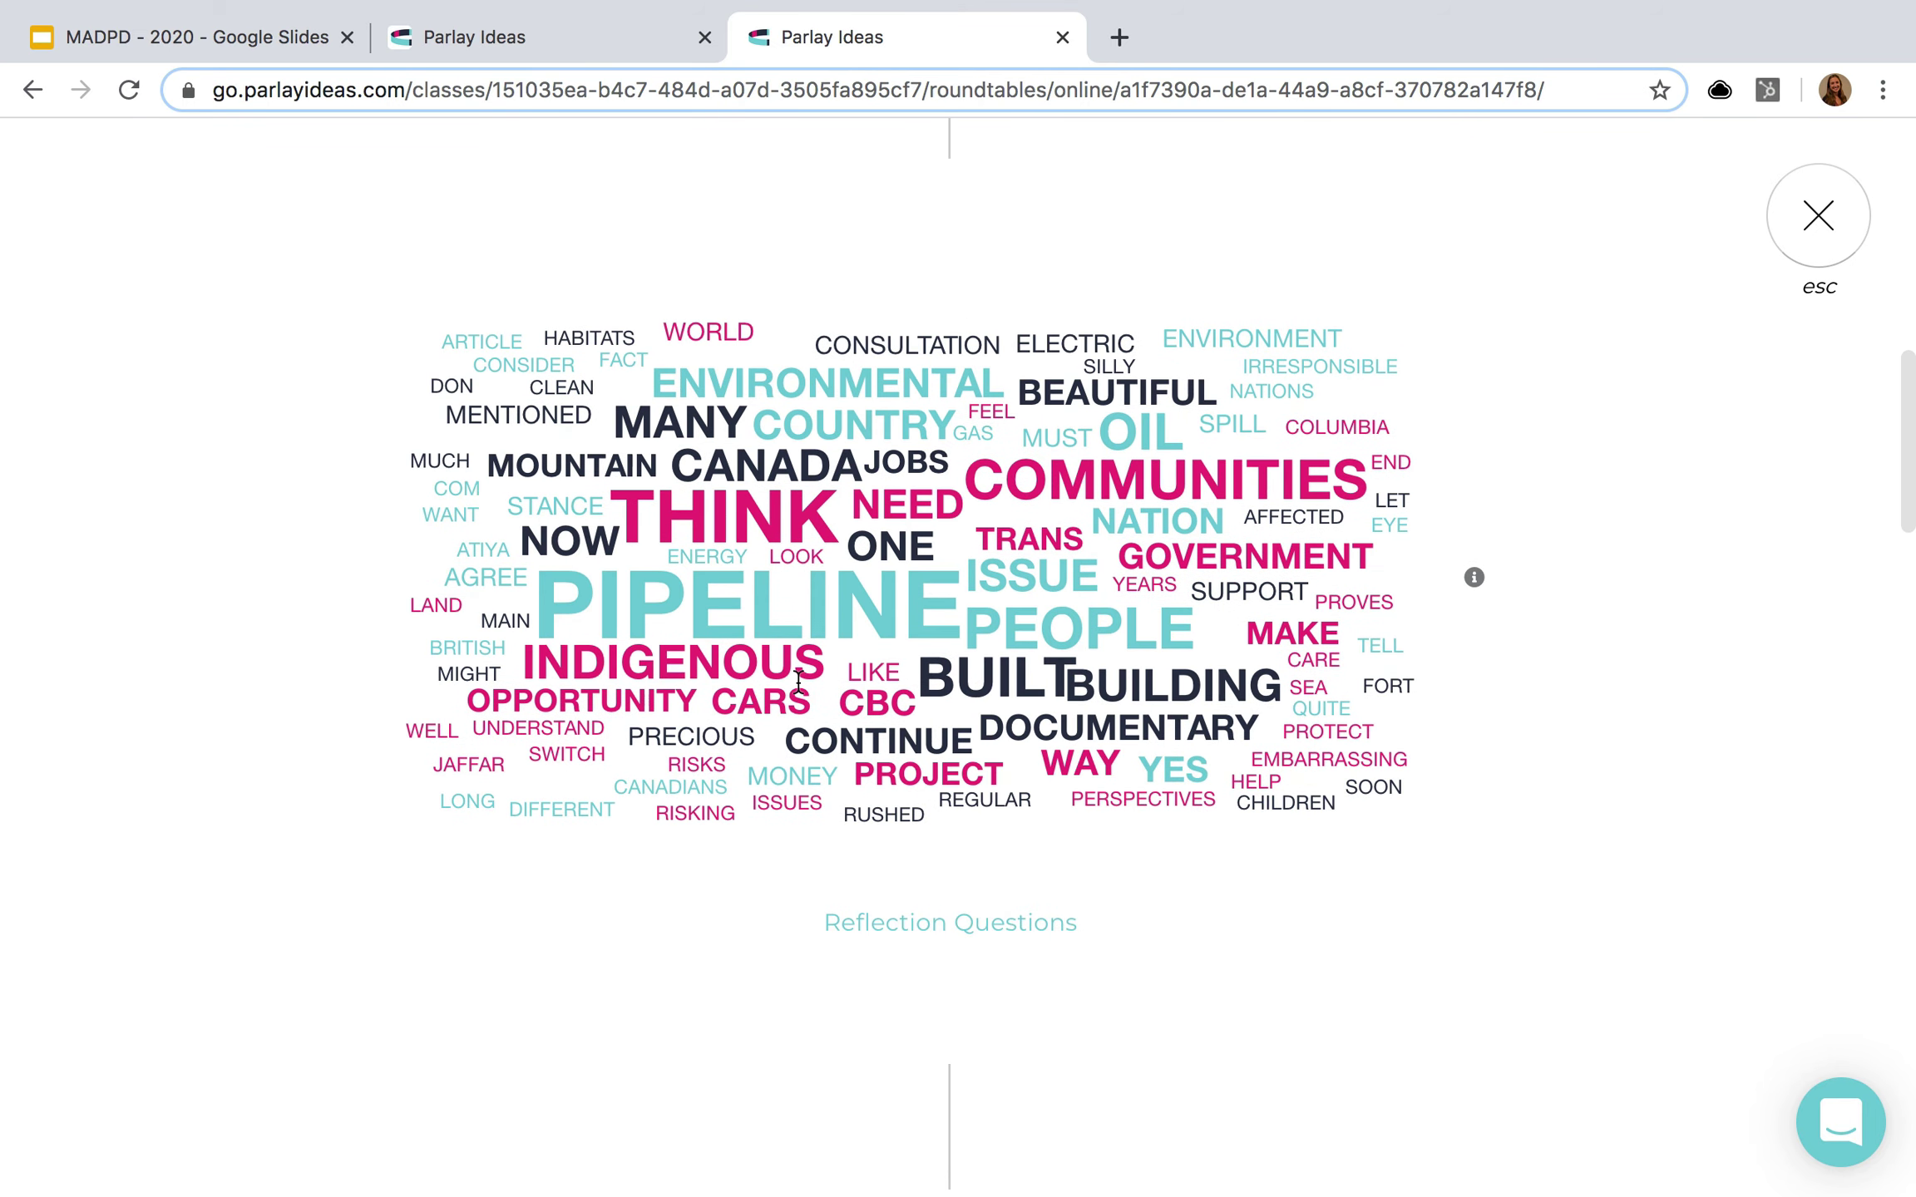
scroll(798, 681, "up", 5)
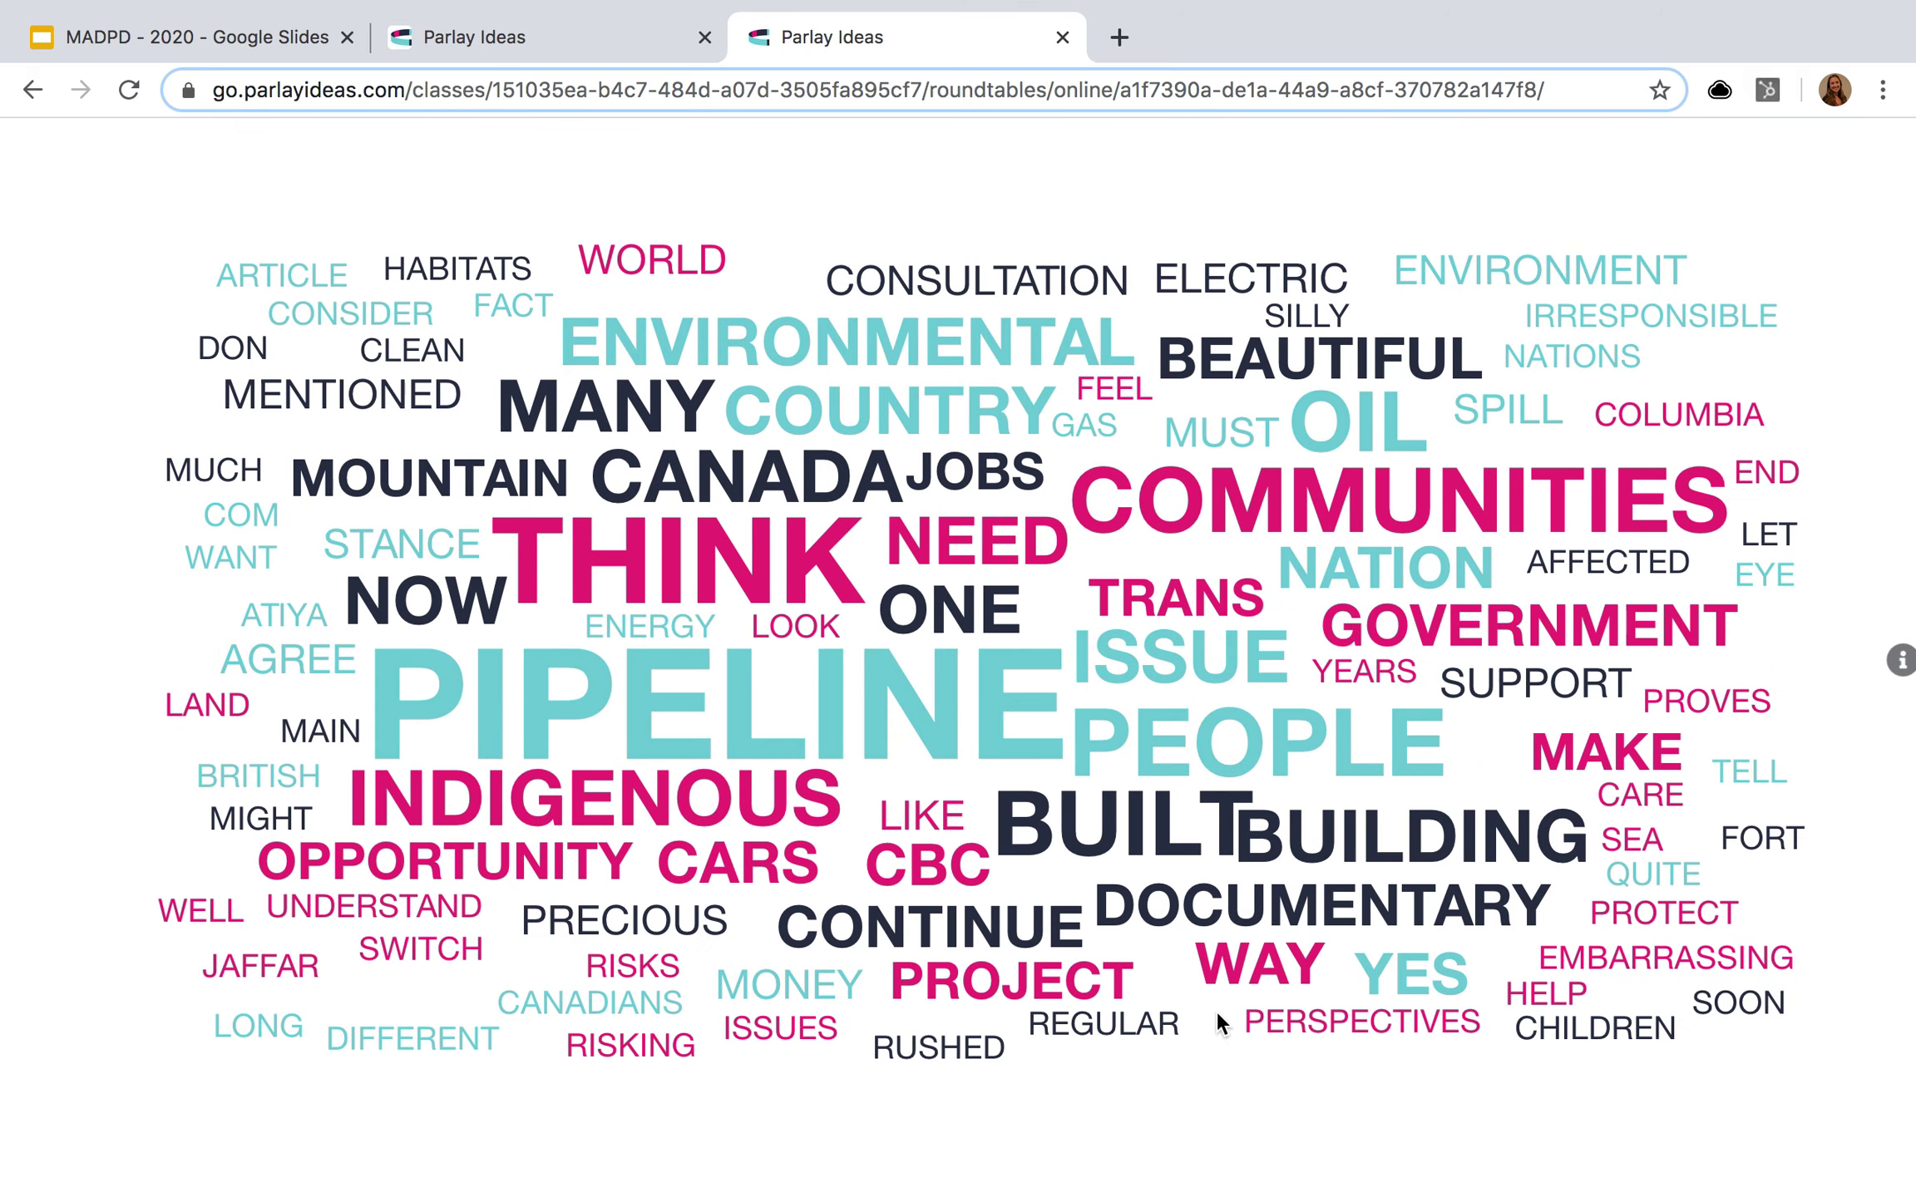
left_click(1328, 1079)
scroll(1492, 1094, "down", 10)
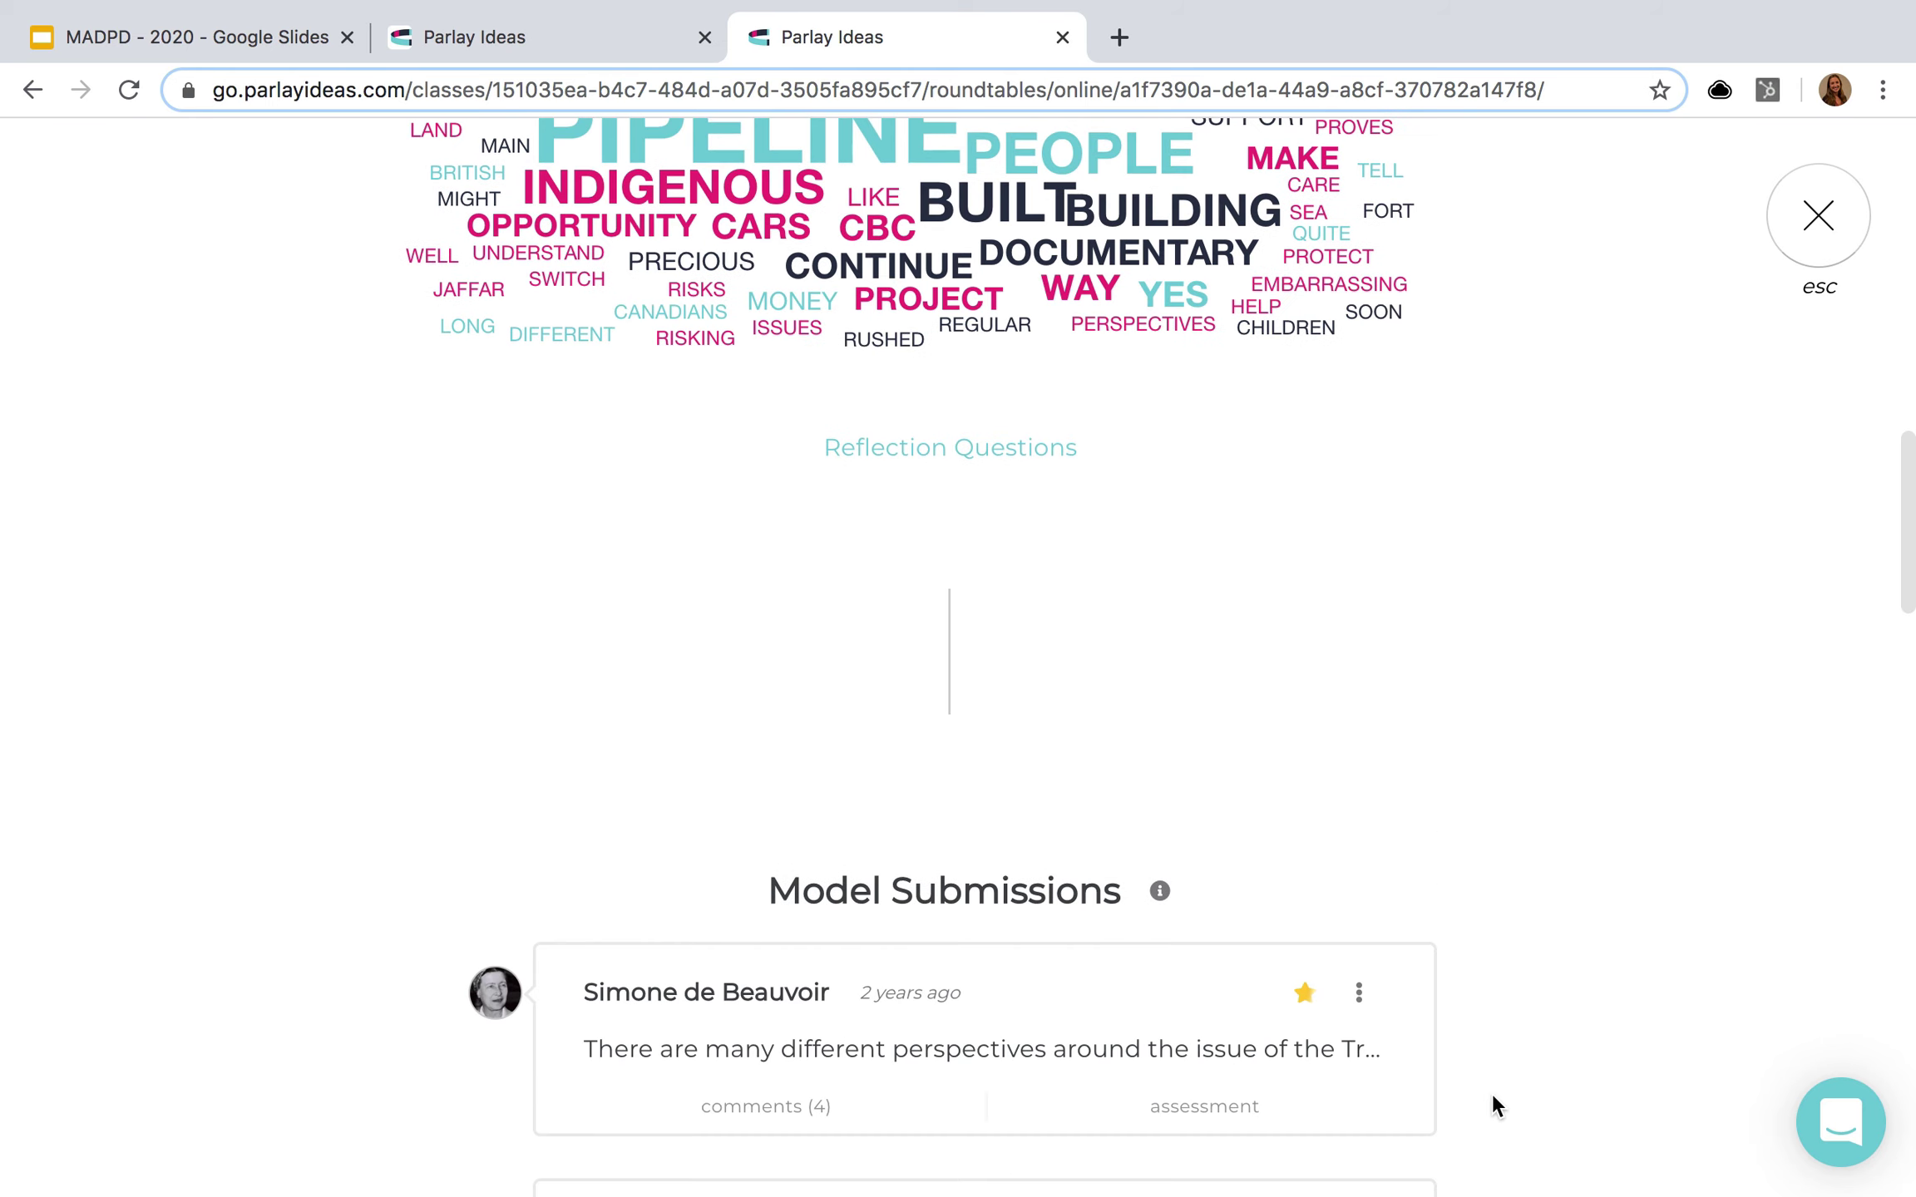
- Look through the model submissions in the summary and their reflection questions
scroll(1493, 1095, "down", 6)
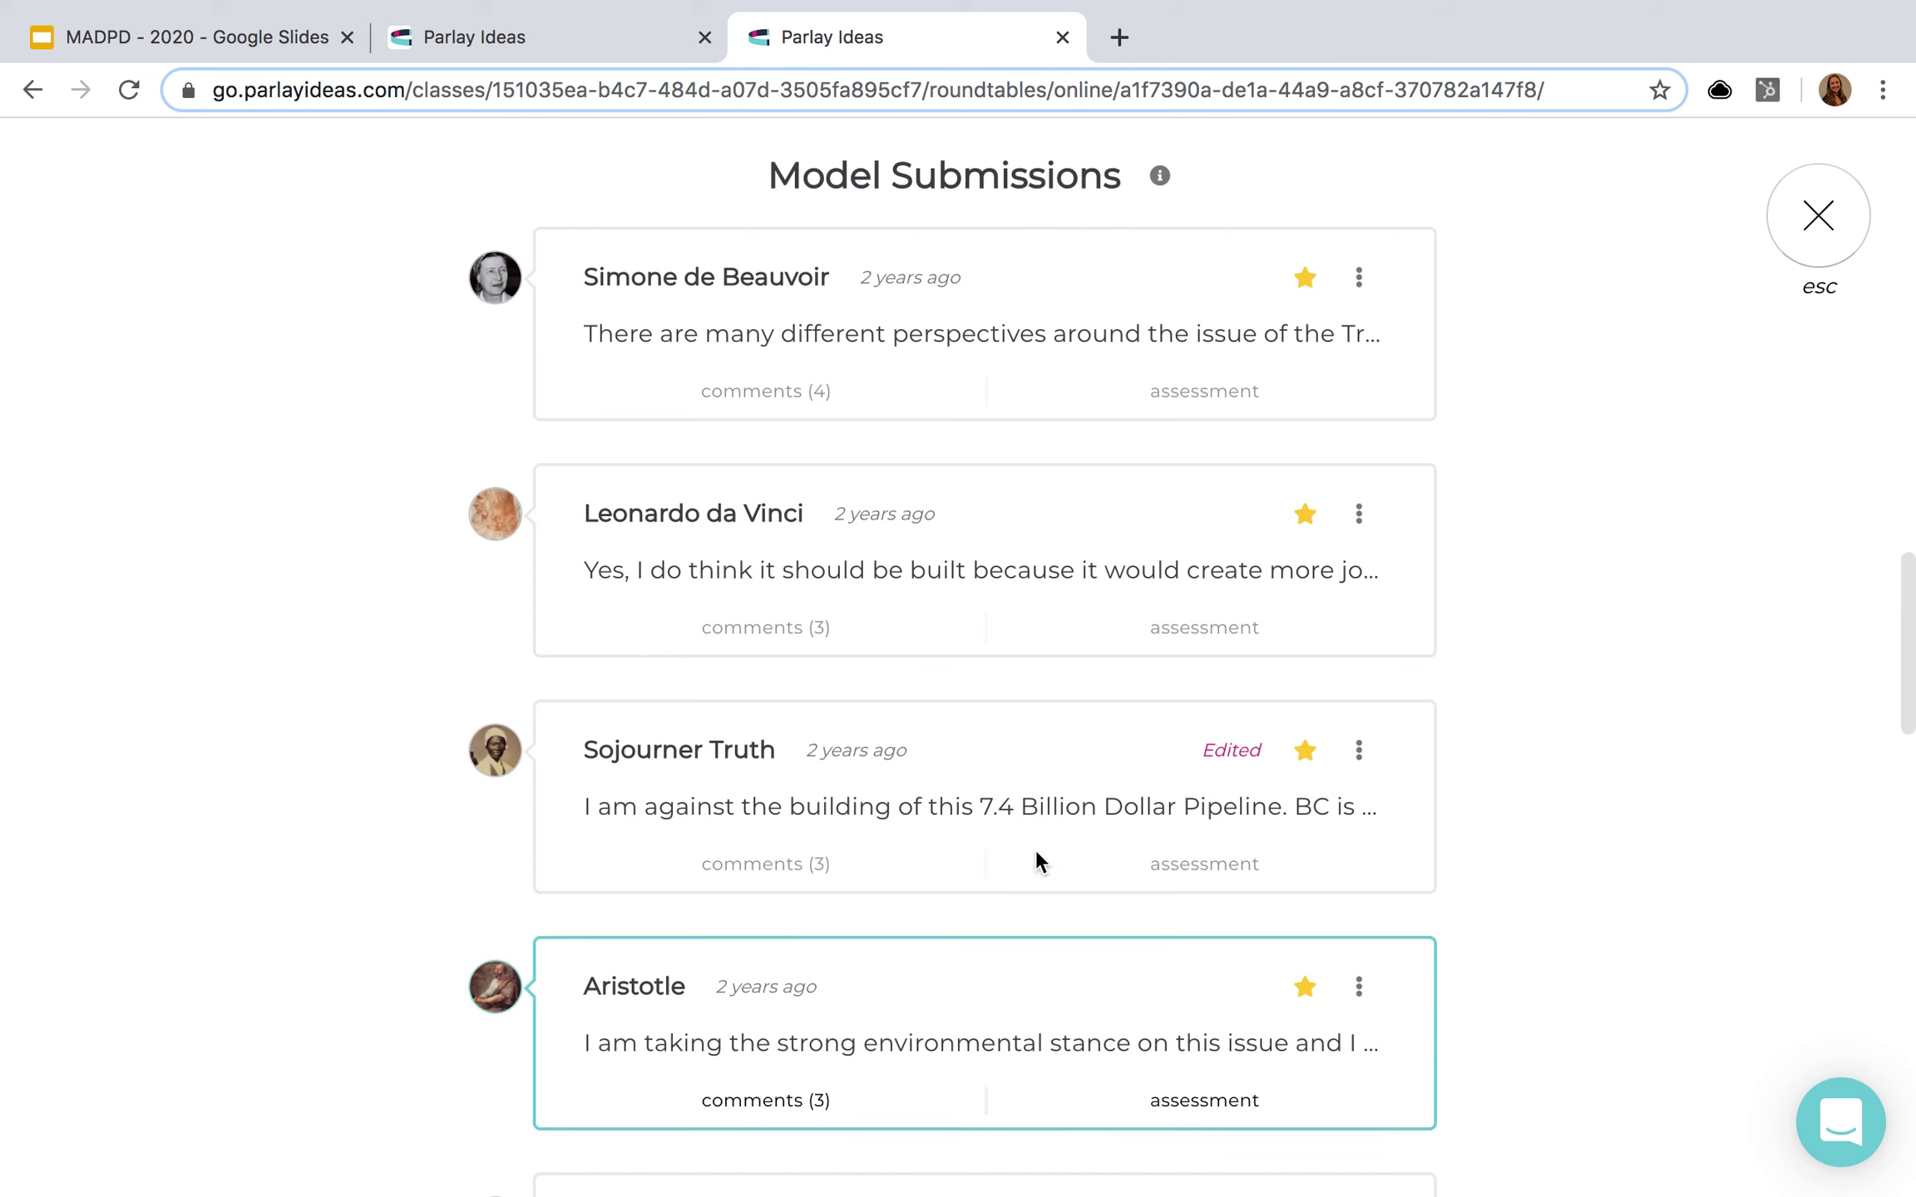
scroll(943, 751, "down", 4)
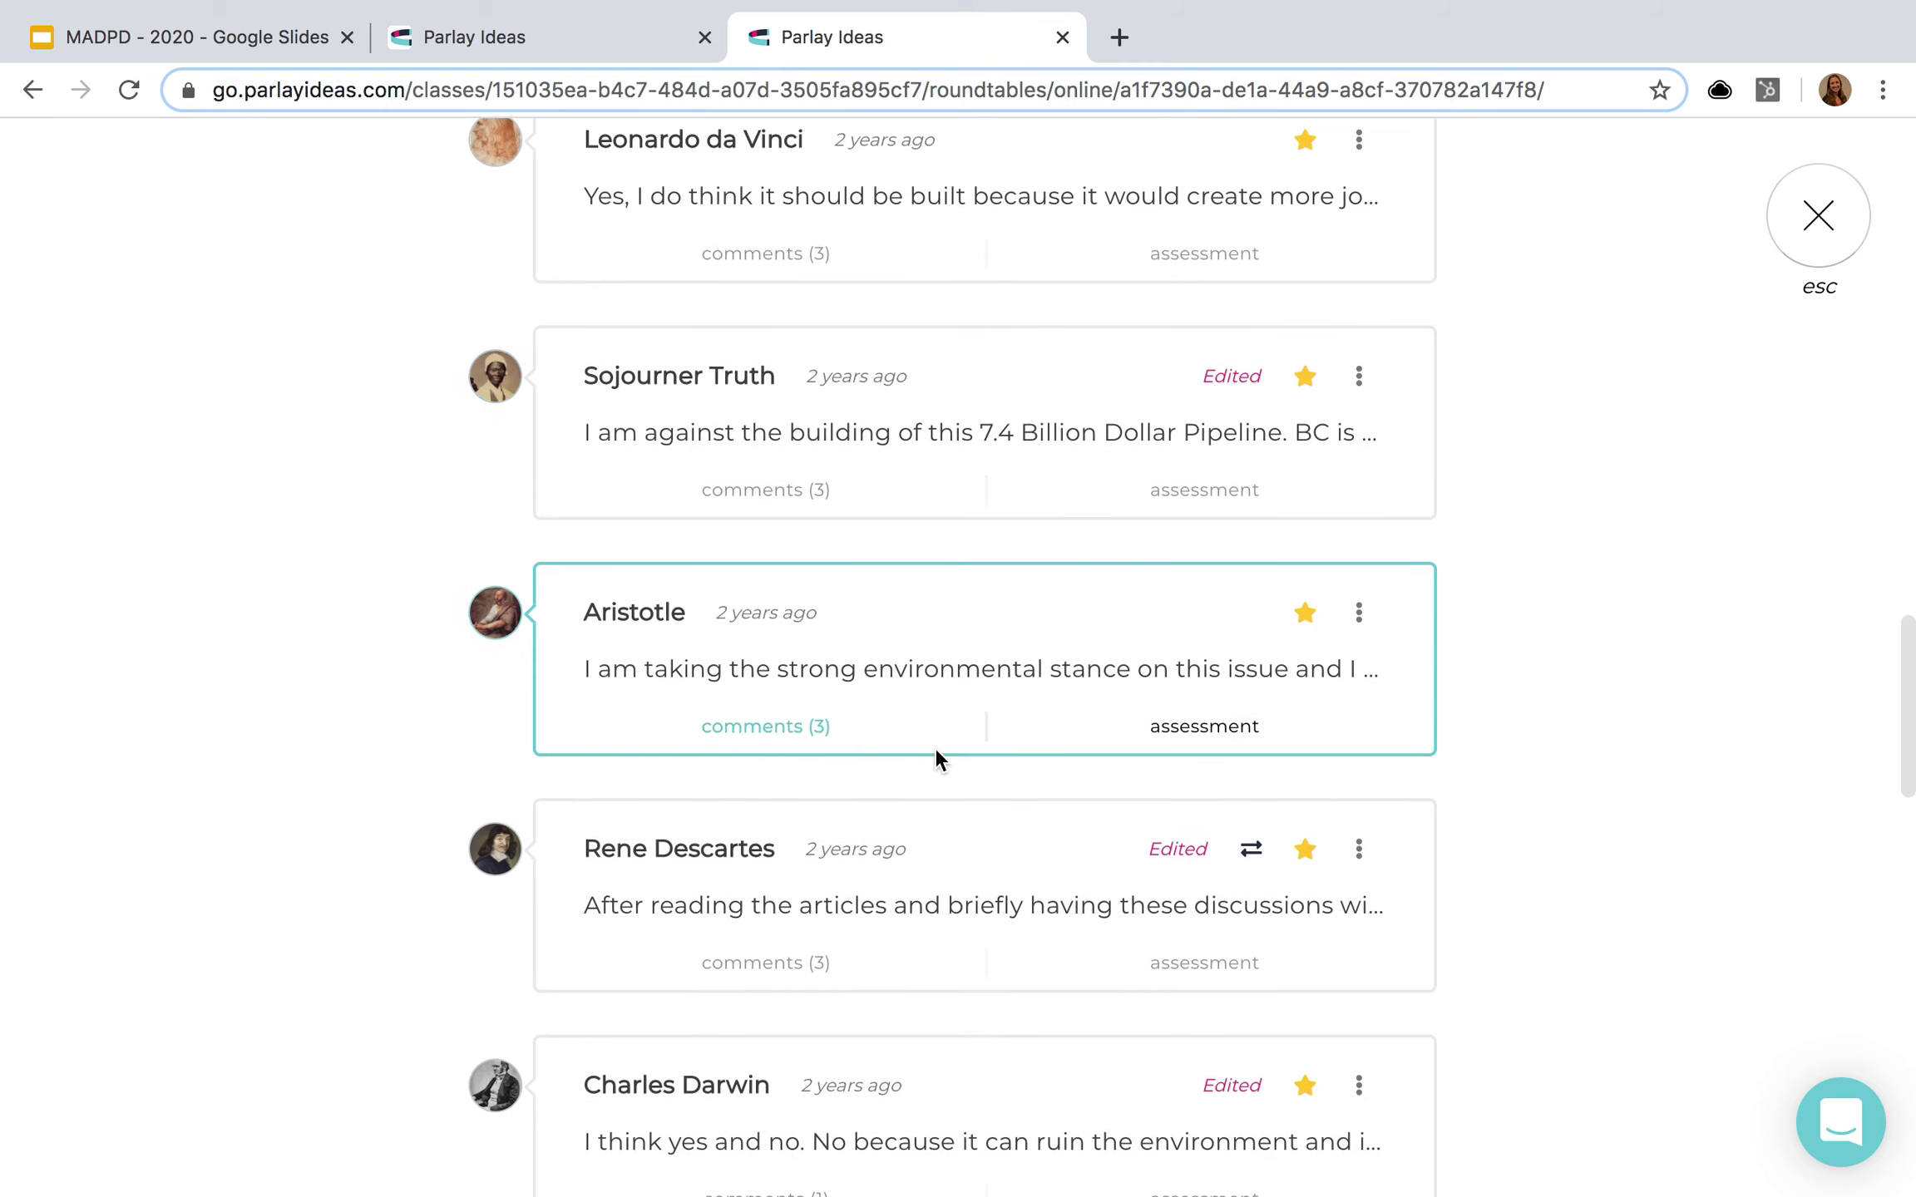
scroll(975, 894, "down", 5)
scroll(975, 886, "down", 12)
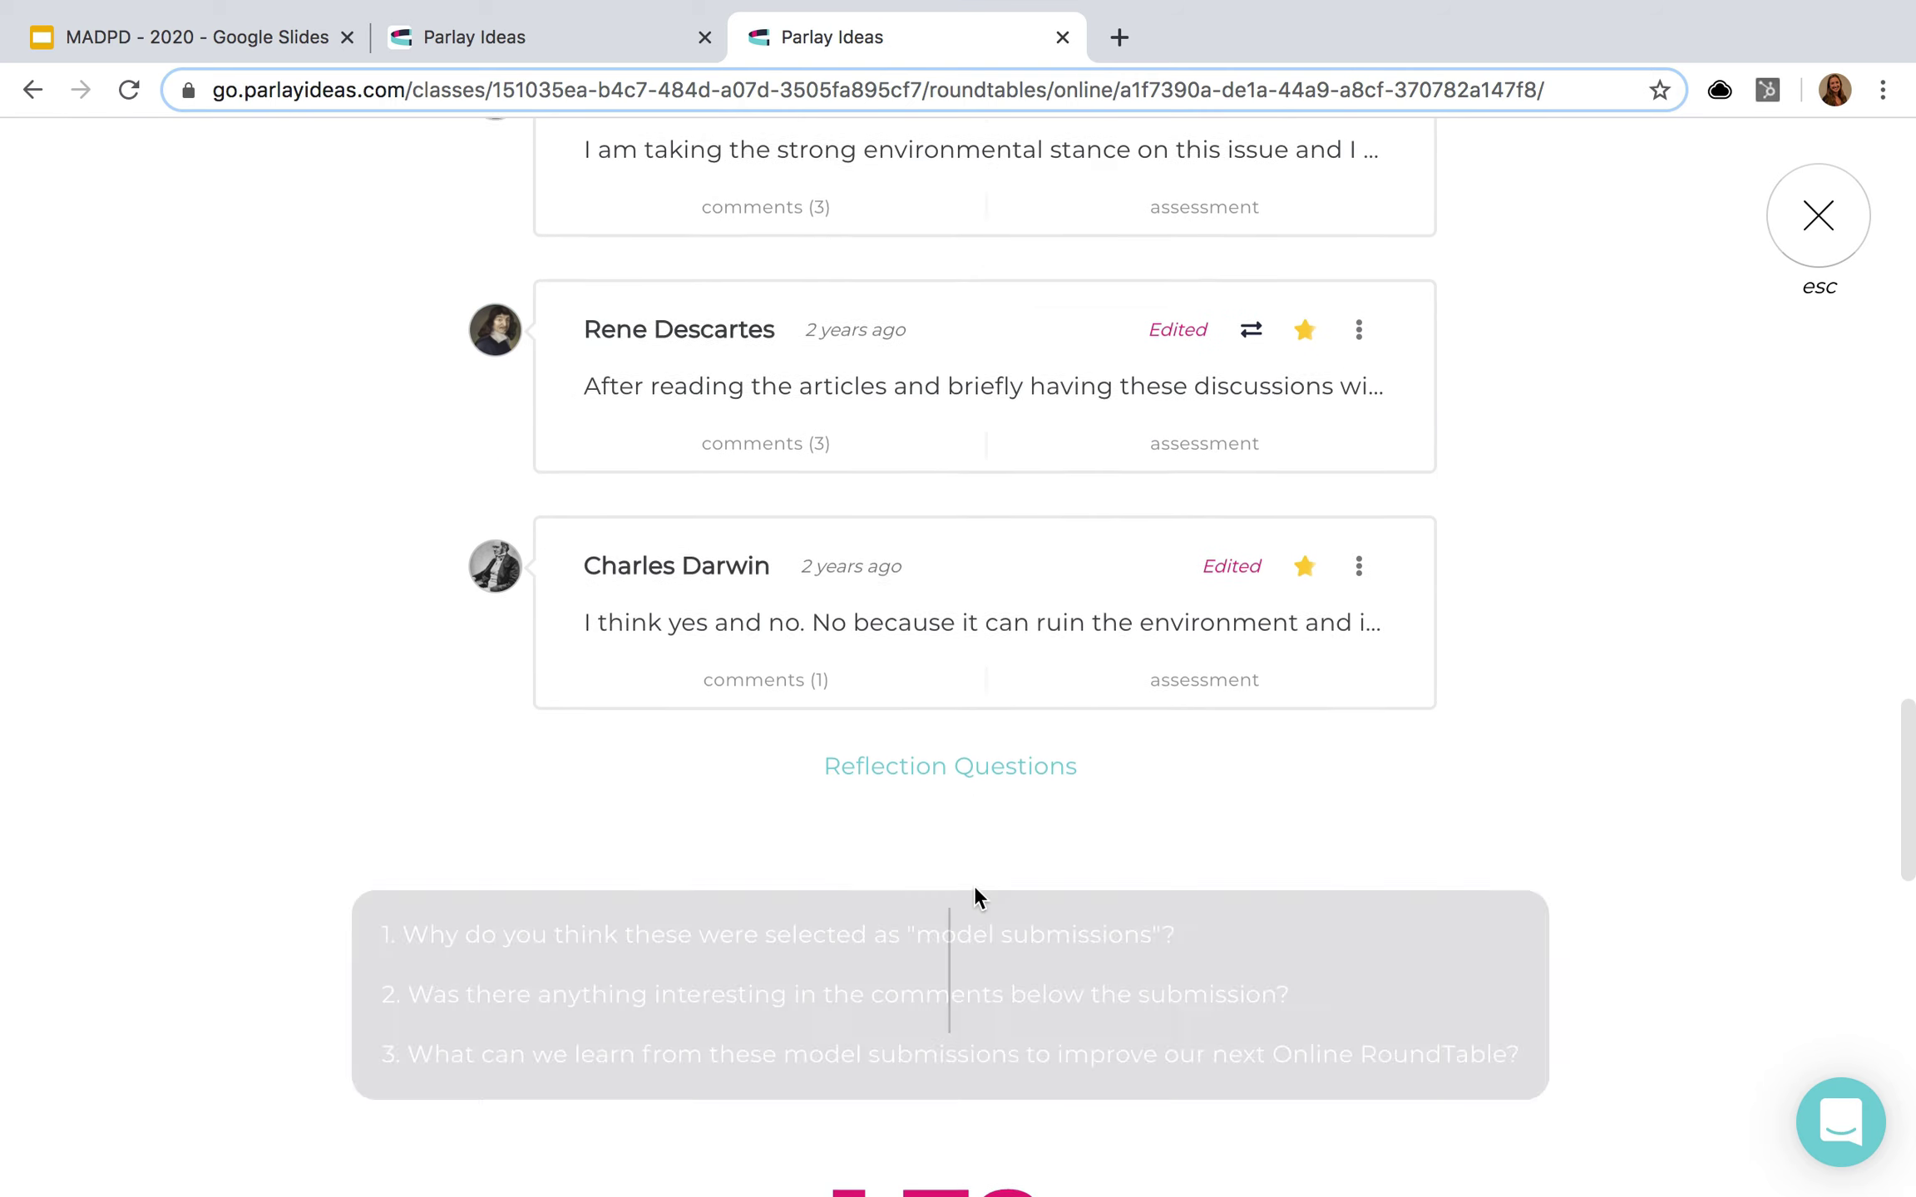
- Examine who commented to whom in the summary's circular connections chart, and close the summary
scroll(975, 885, "down", 9)
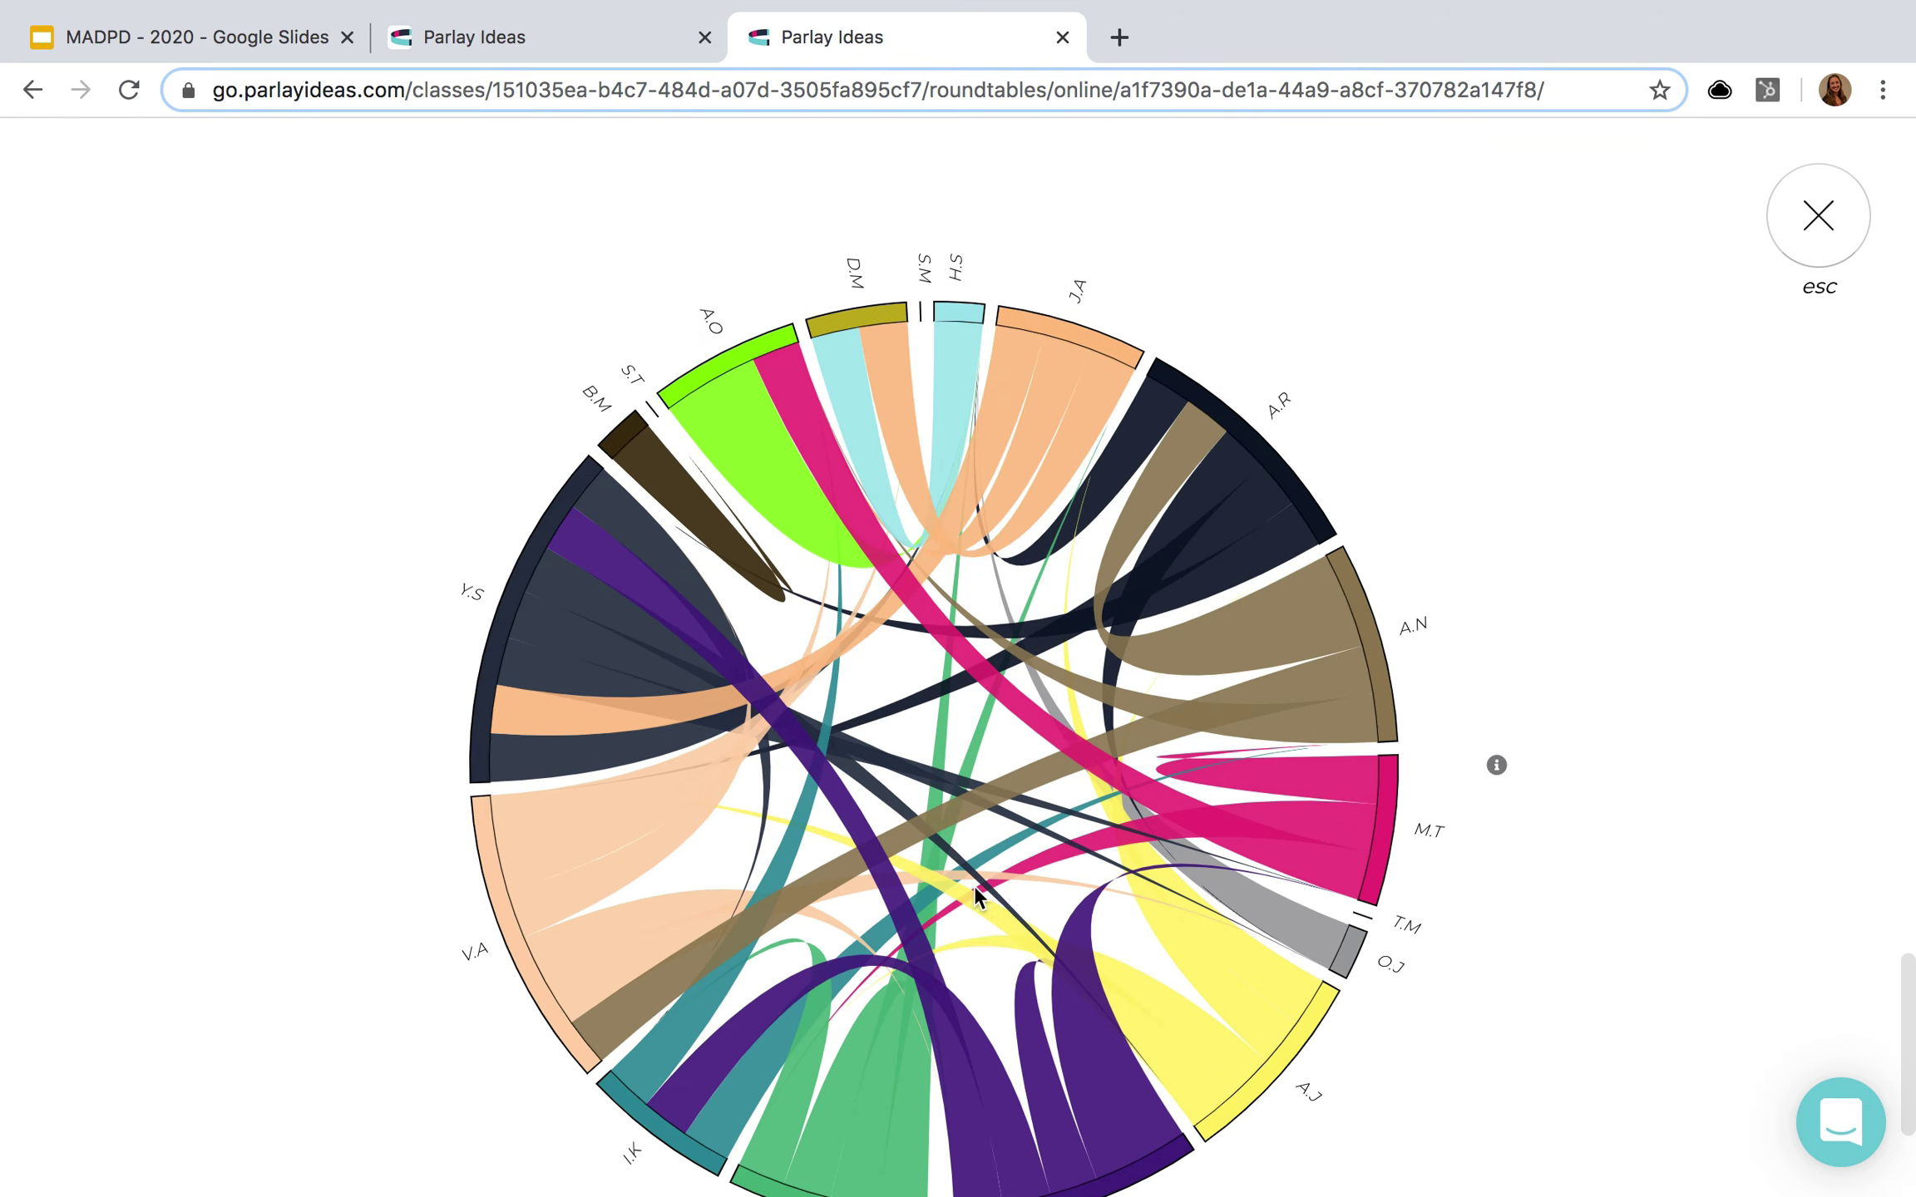
scroll(1622, 941, "up", 1)
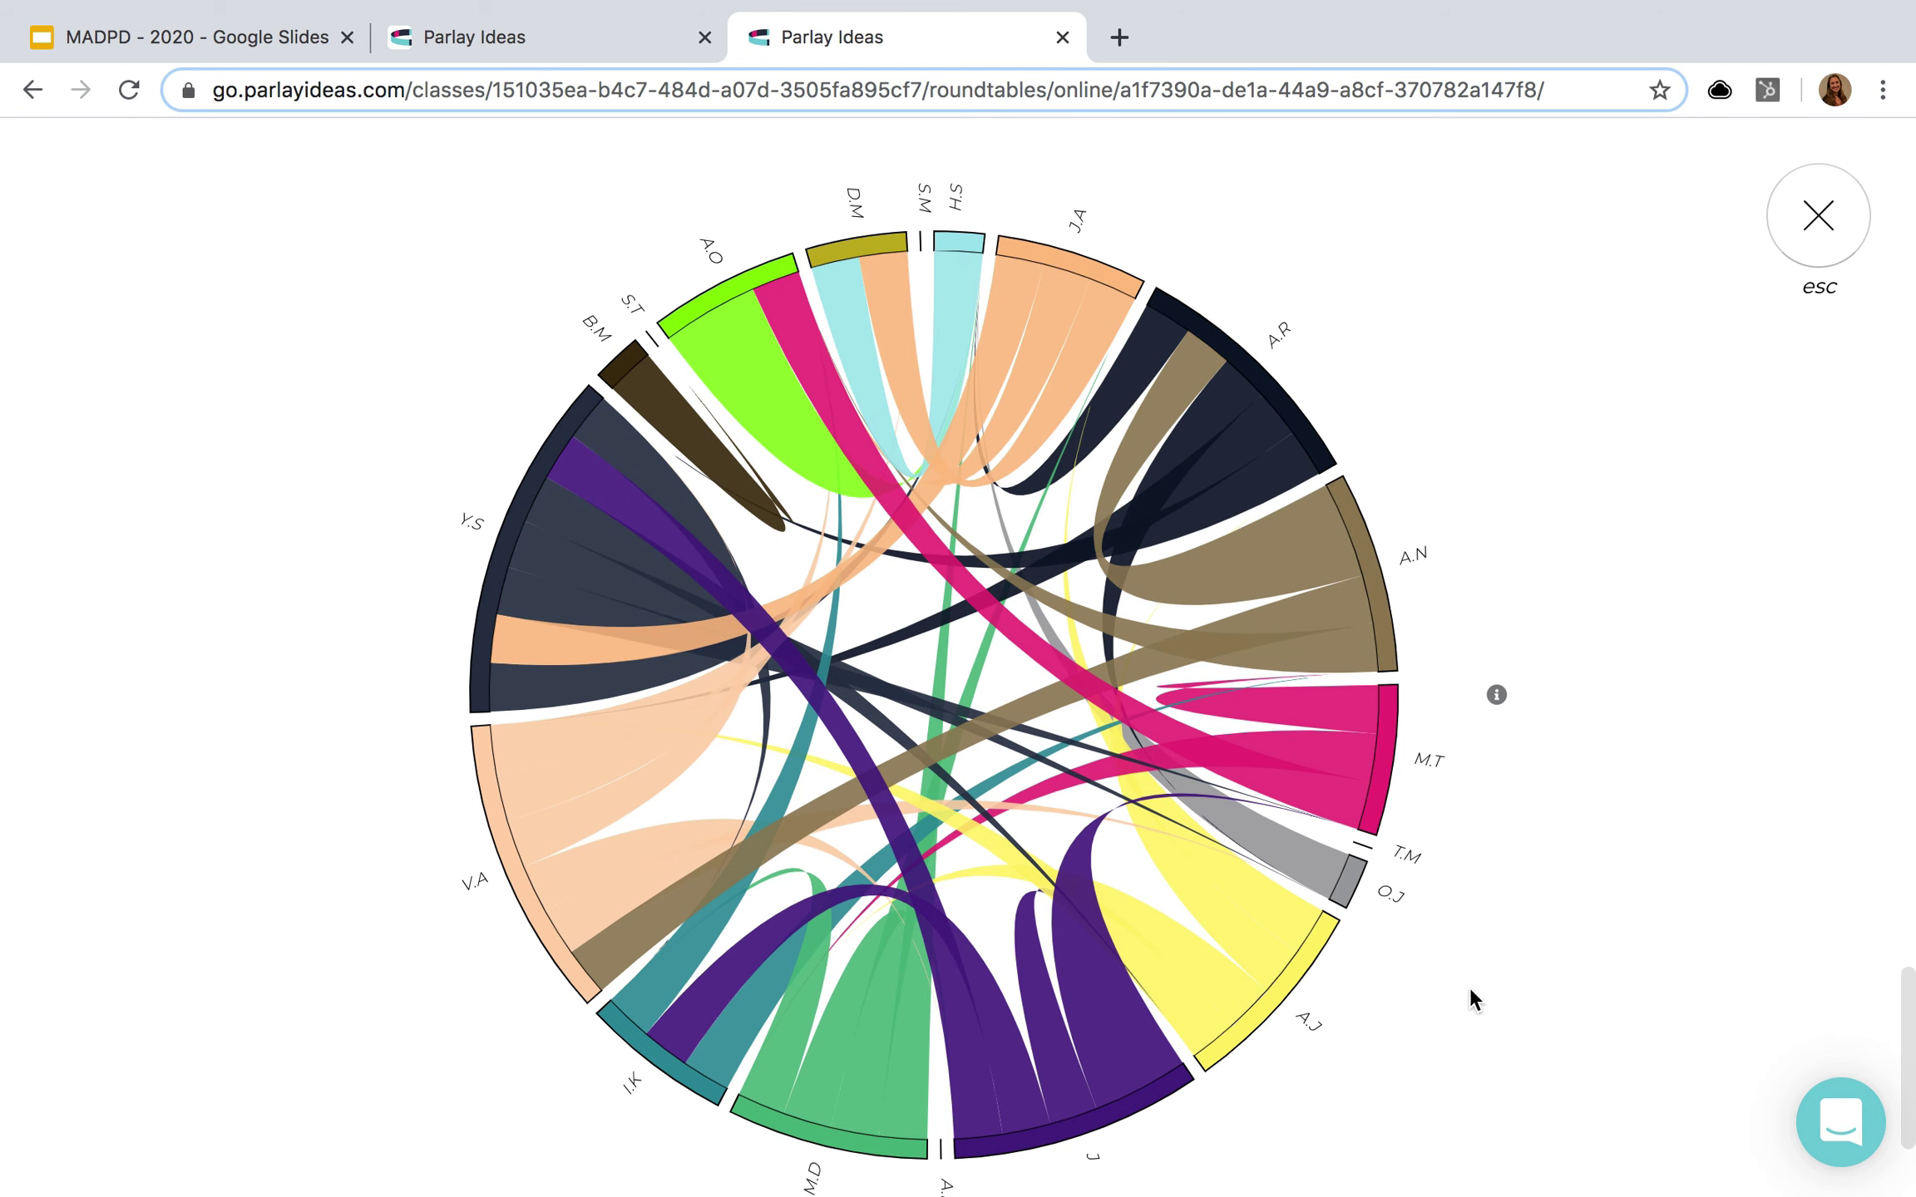
mouse_move(1136, 1050)
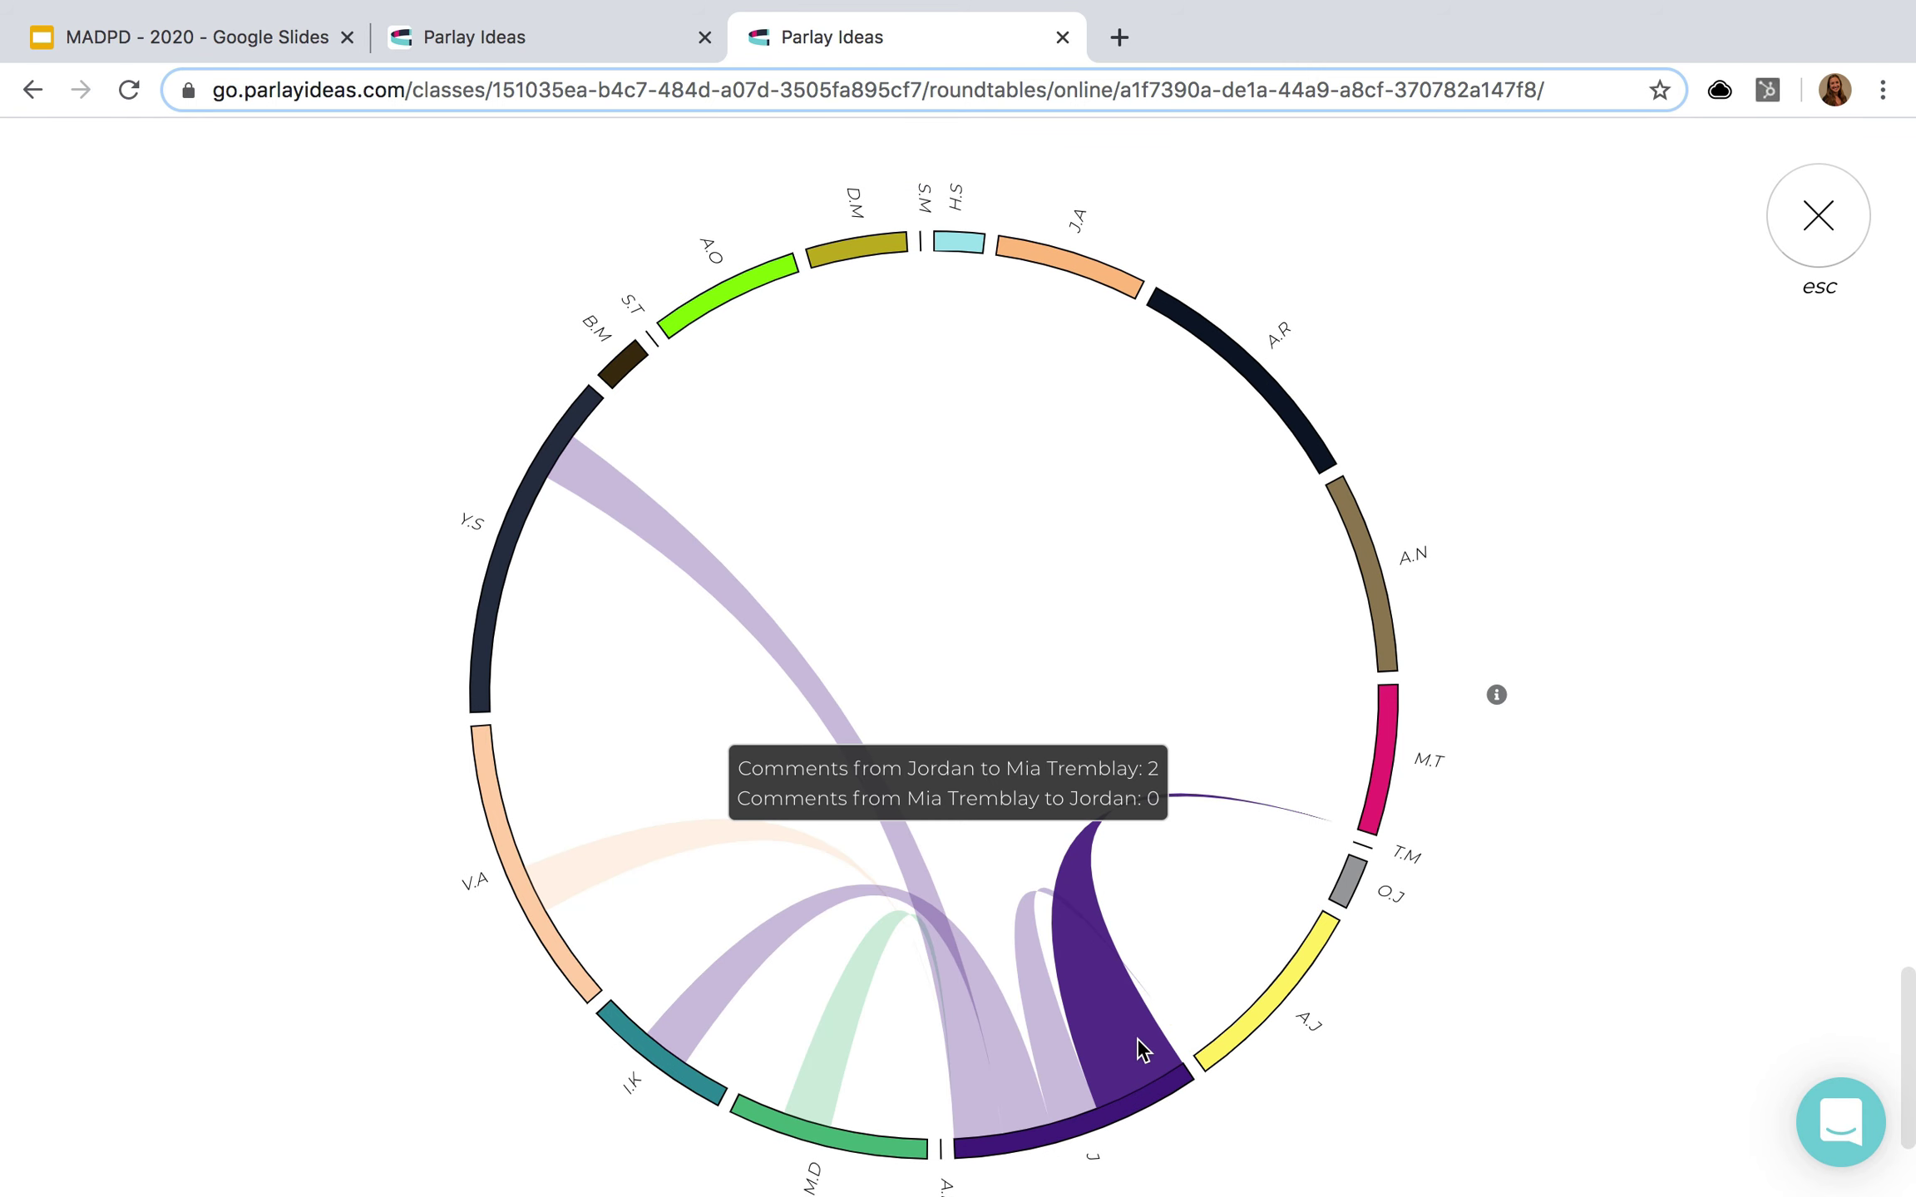
mouse_move(967, 1035)
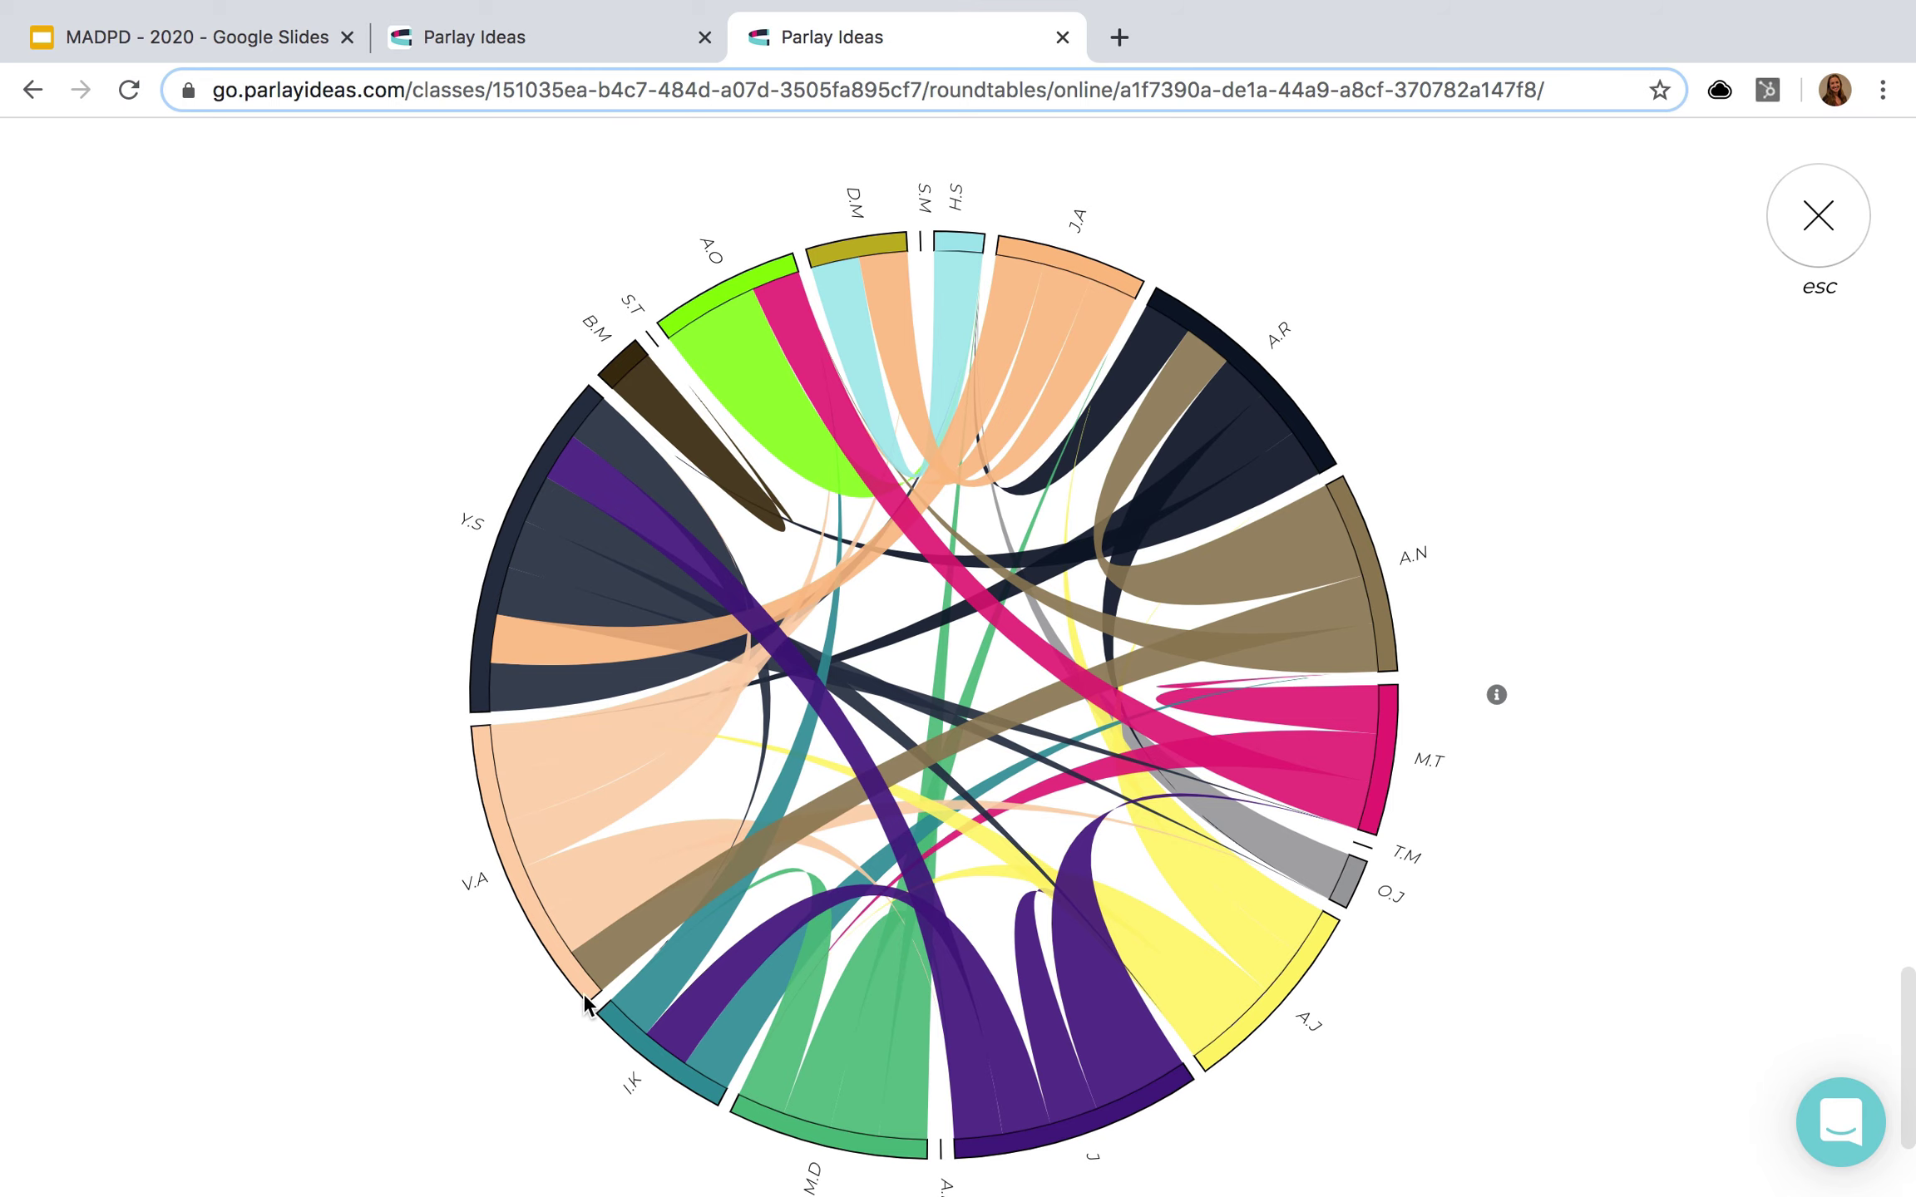
mouse_move(609, 946)
scroll(1673, 388, "down", 1)
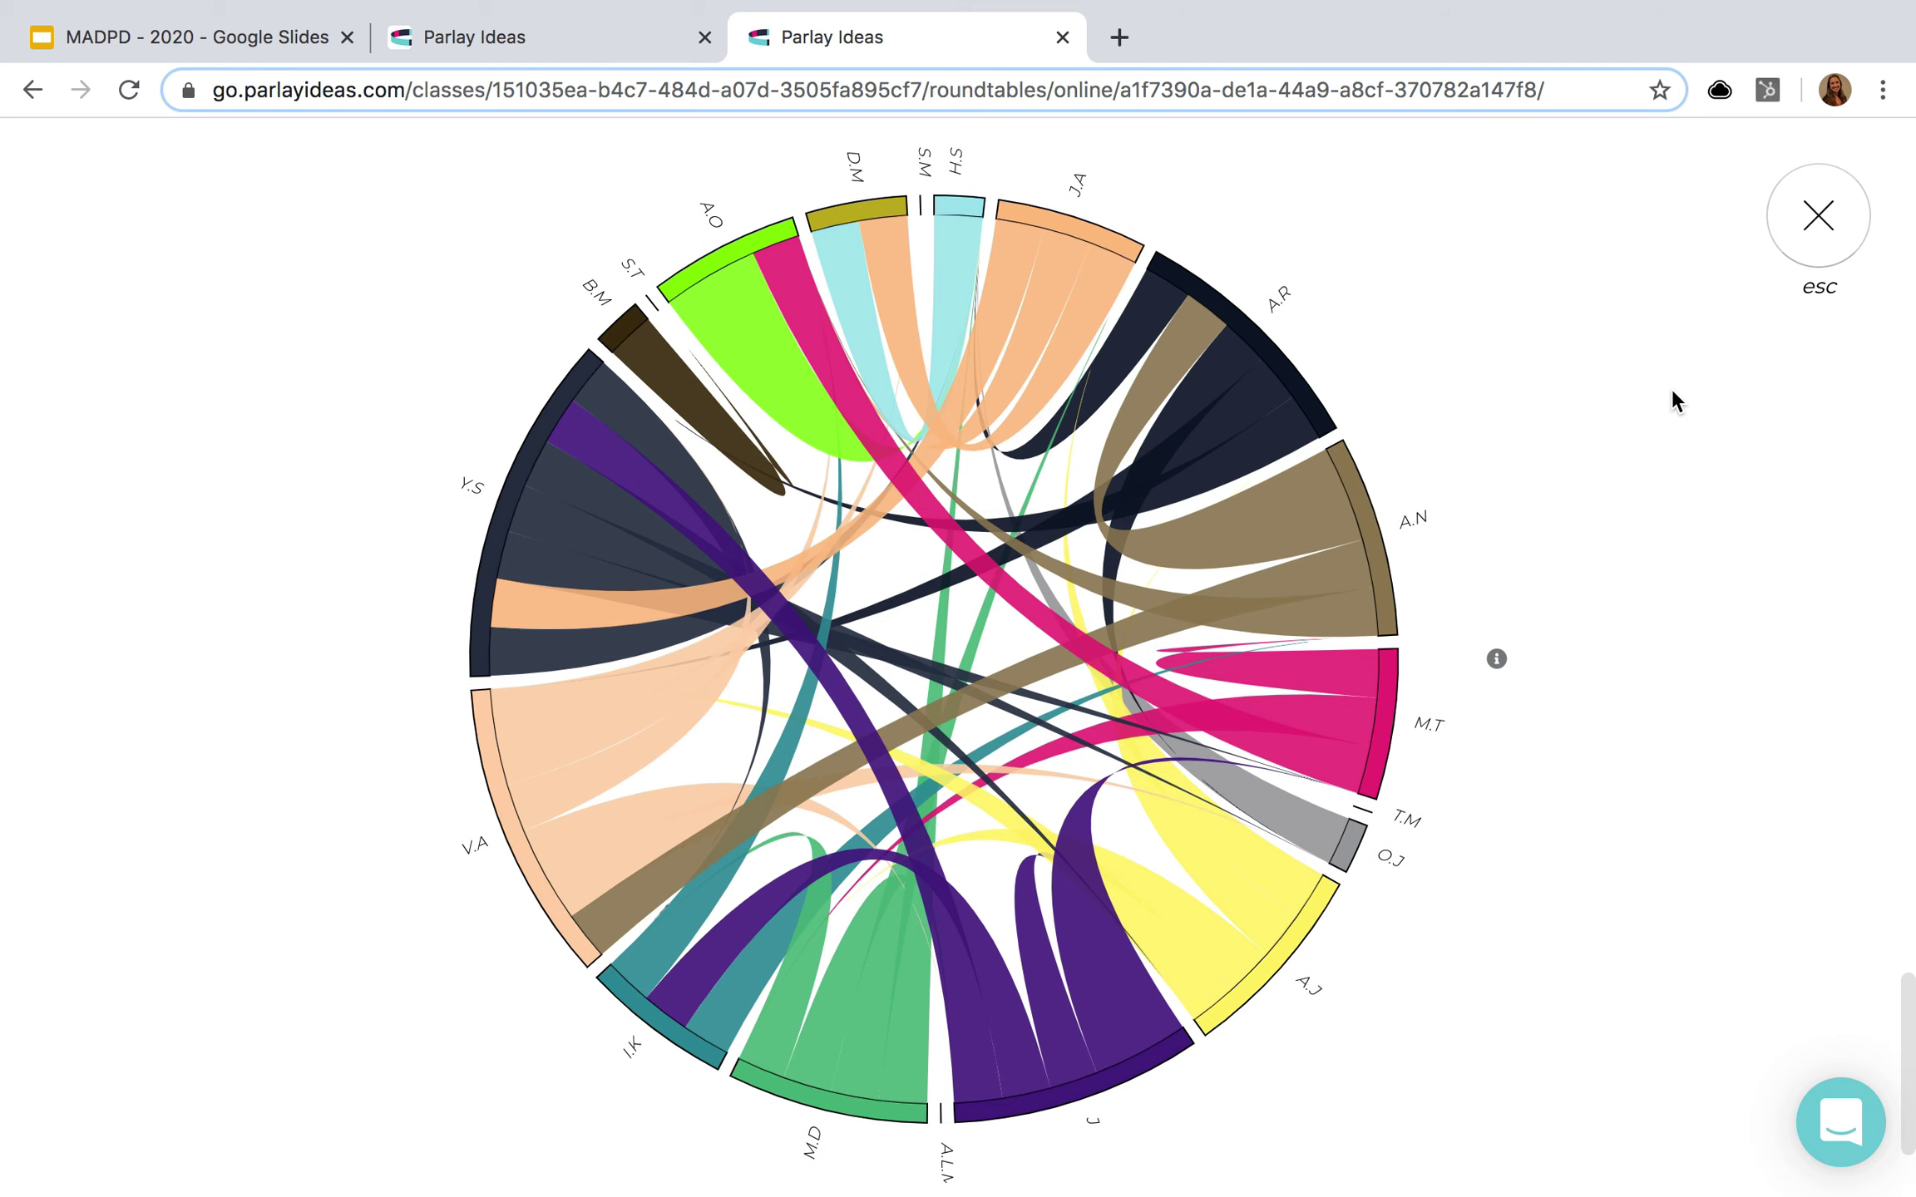
left_click(1805, 243)
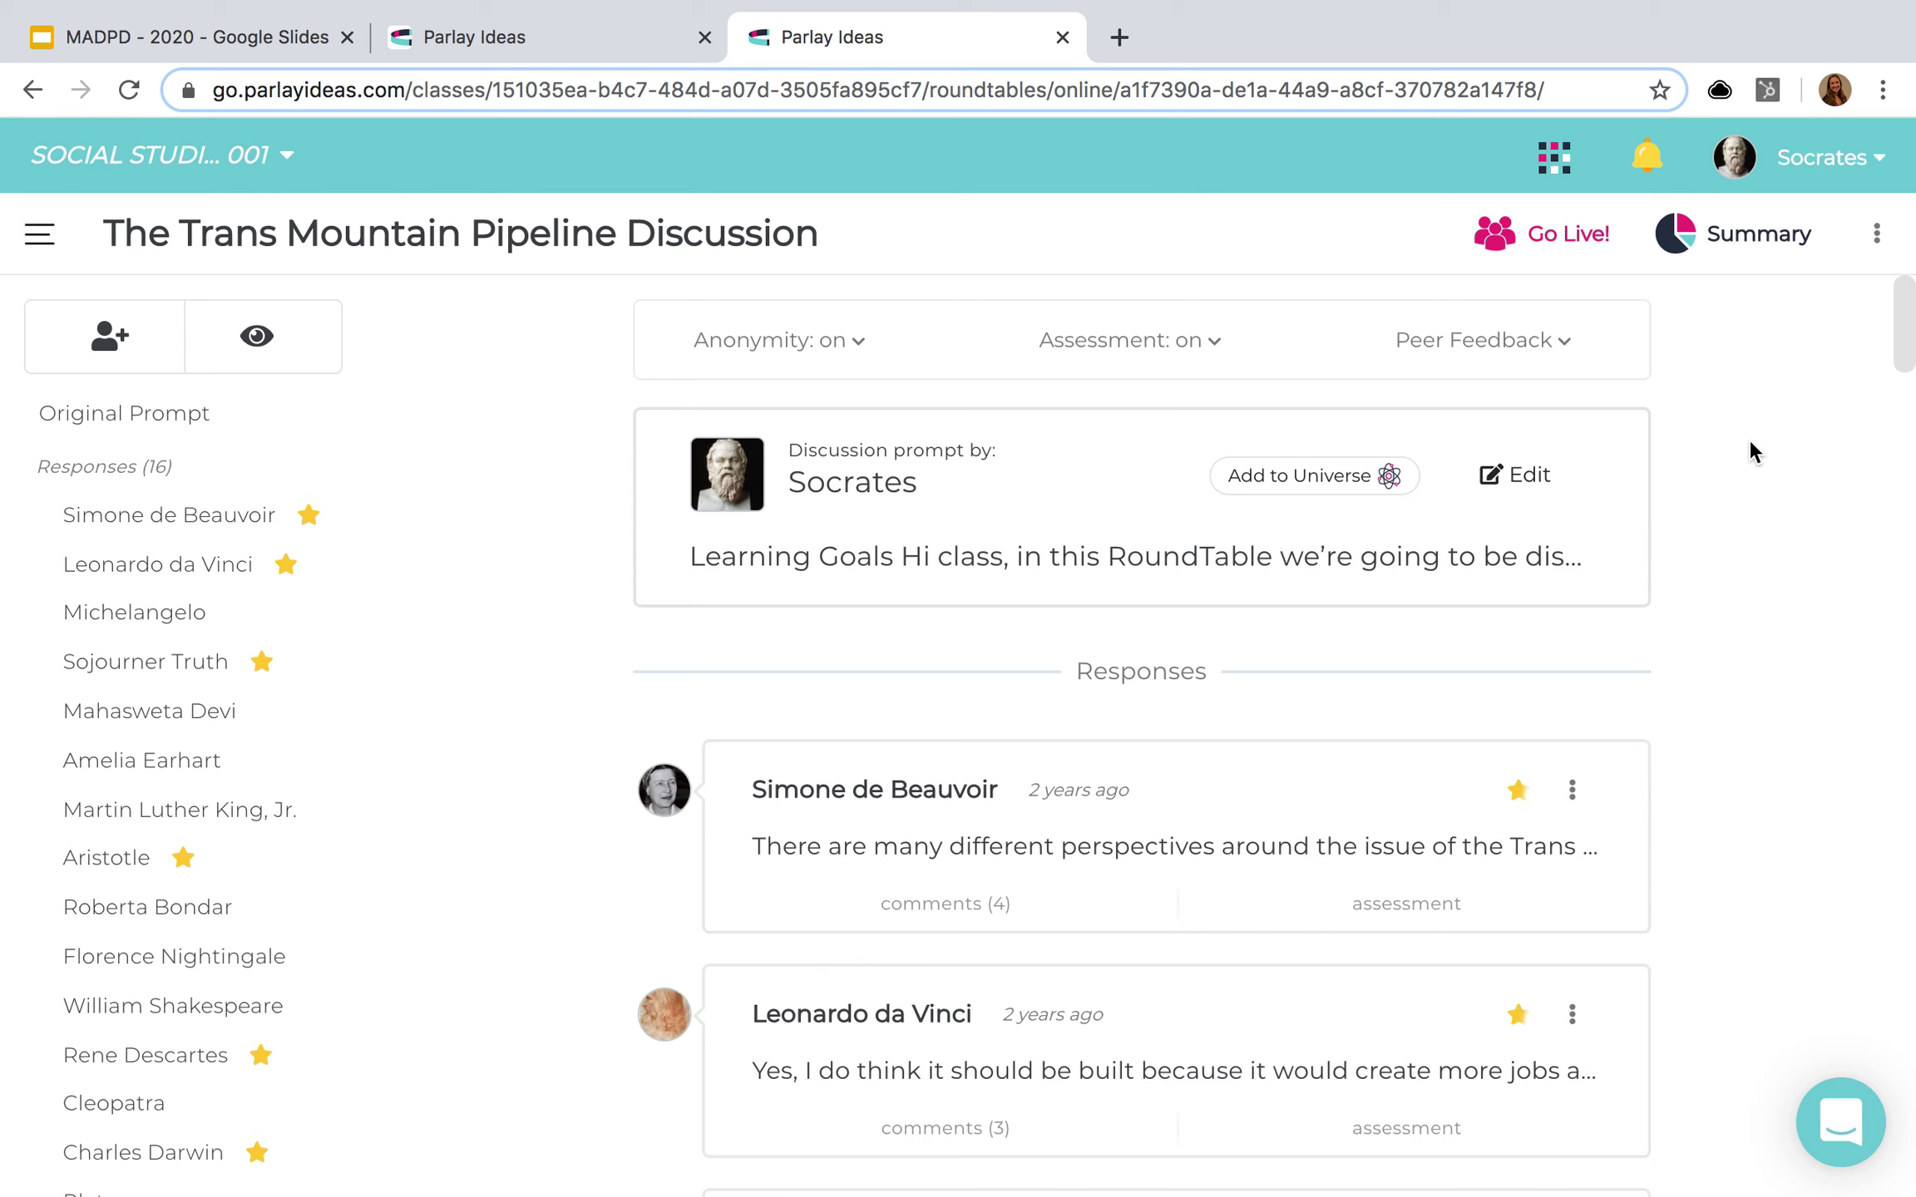
- View the export options for the RoundTable's engagement data and close them without exporting
left_click(1877, 234)
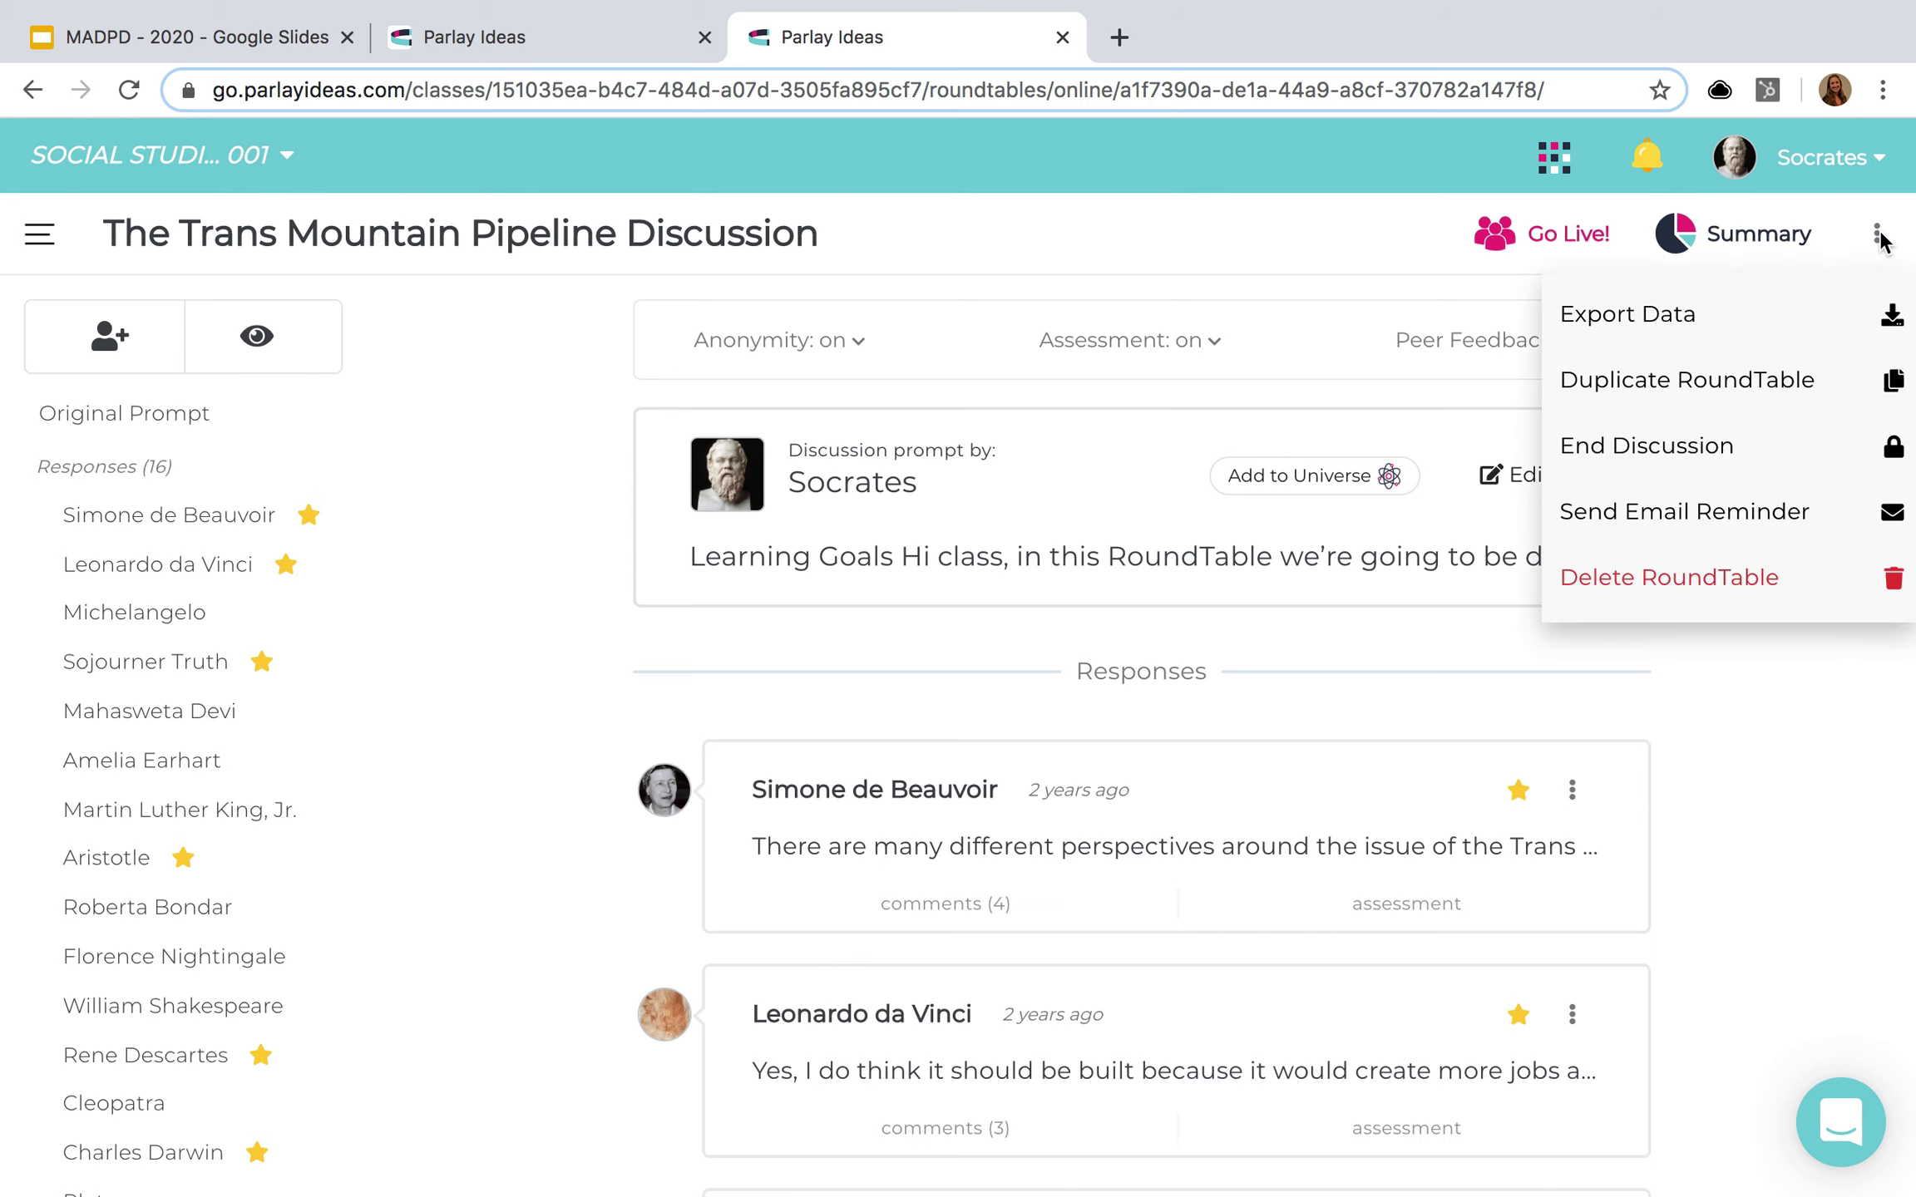
left_click(1754, 353)
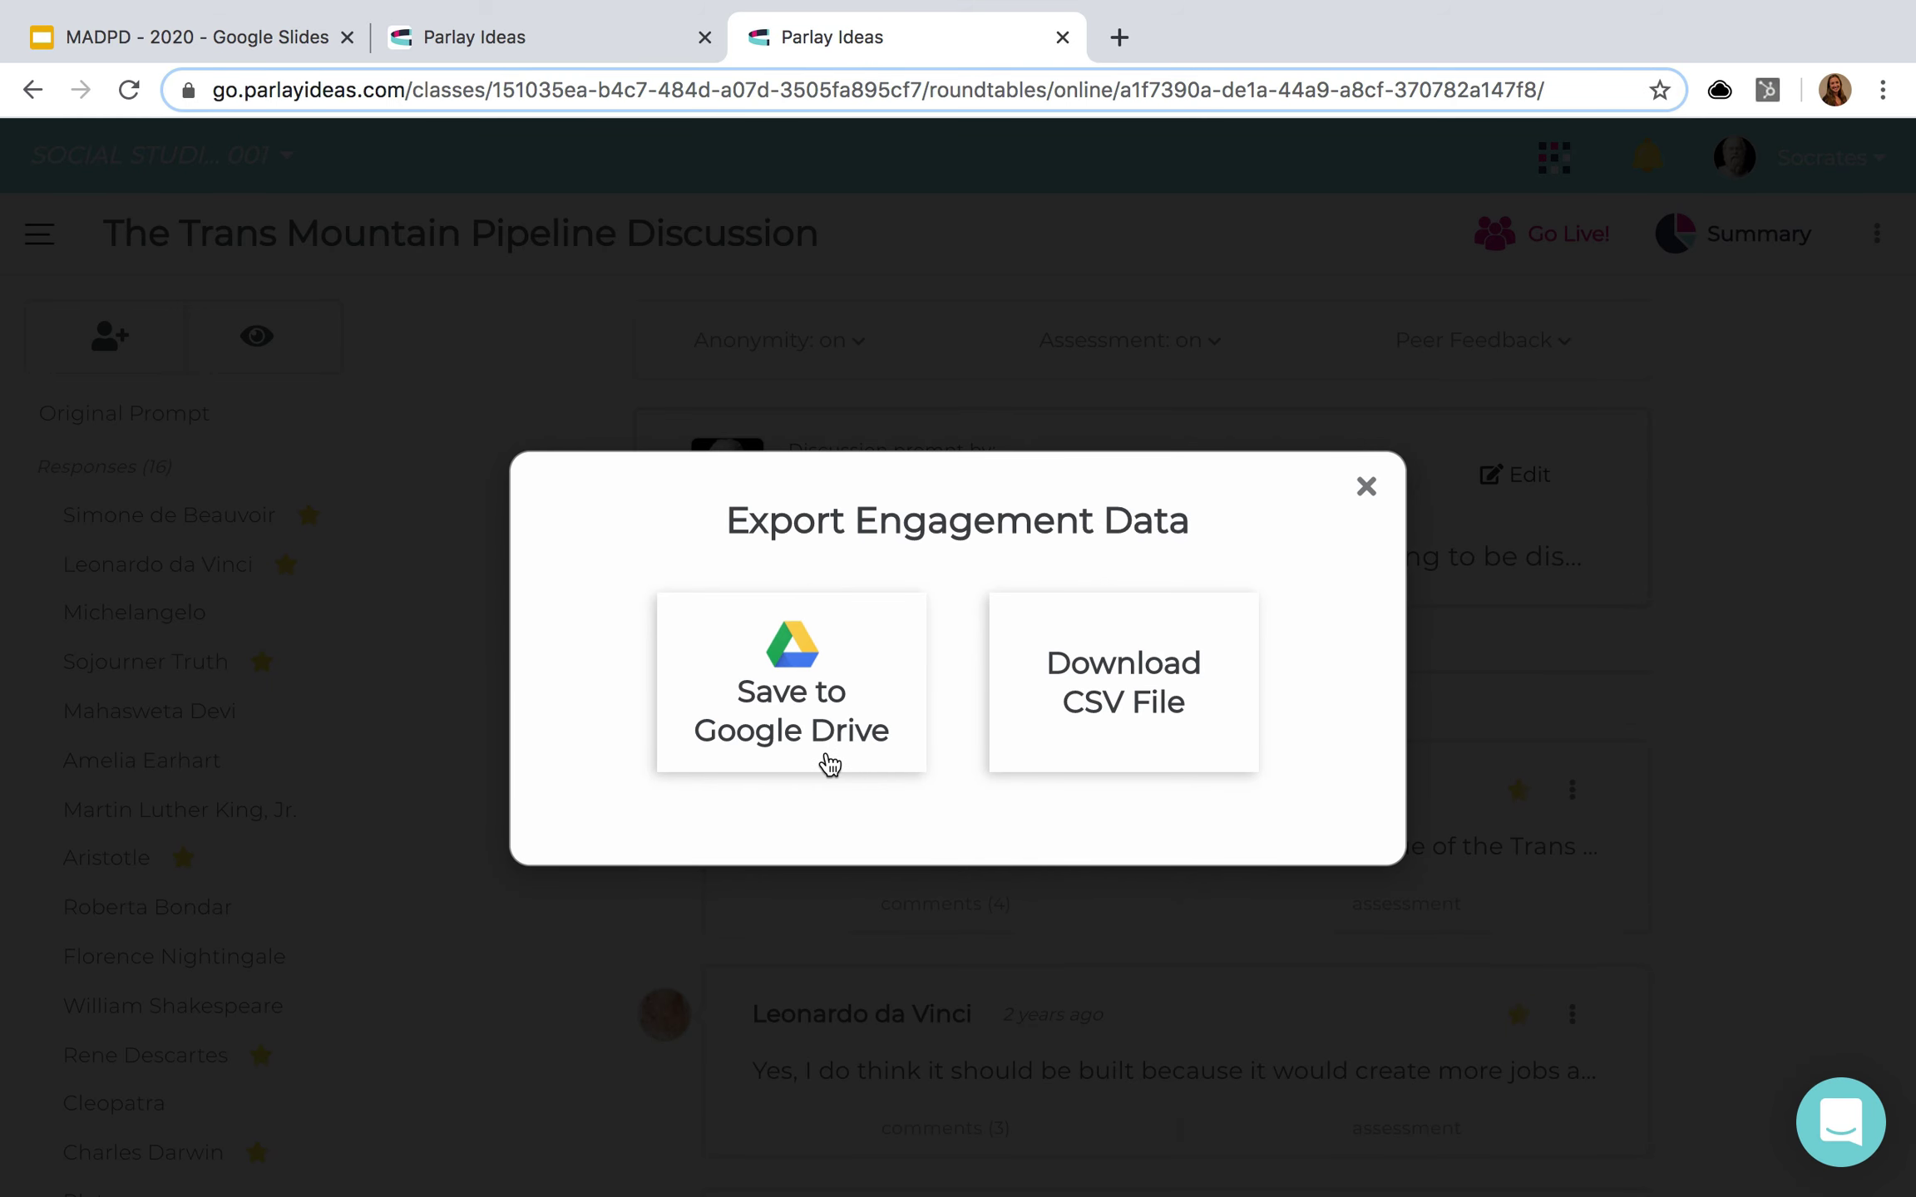
left_click(1366, 486)
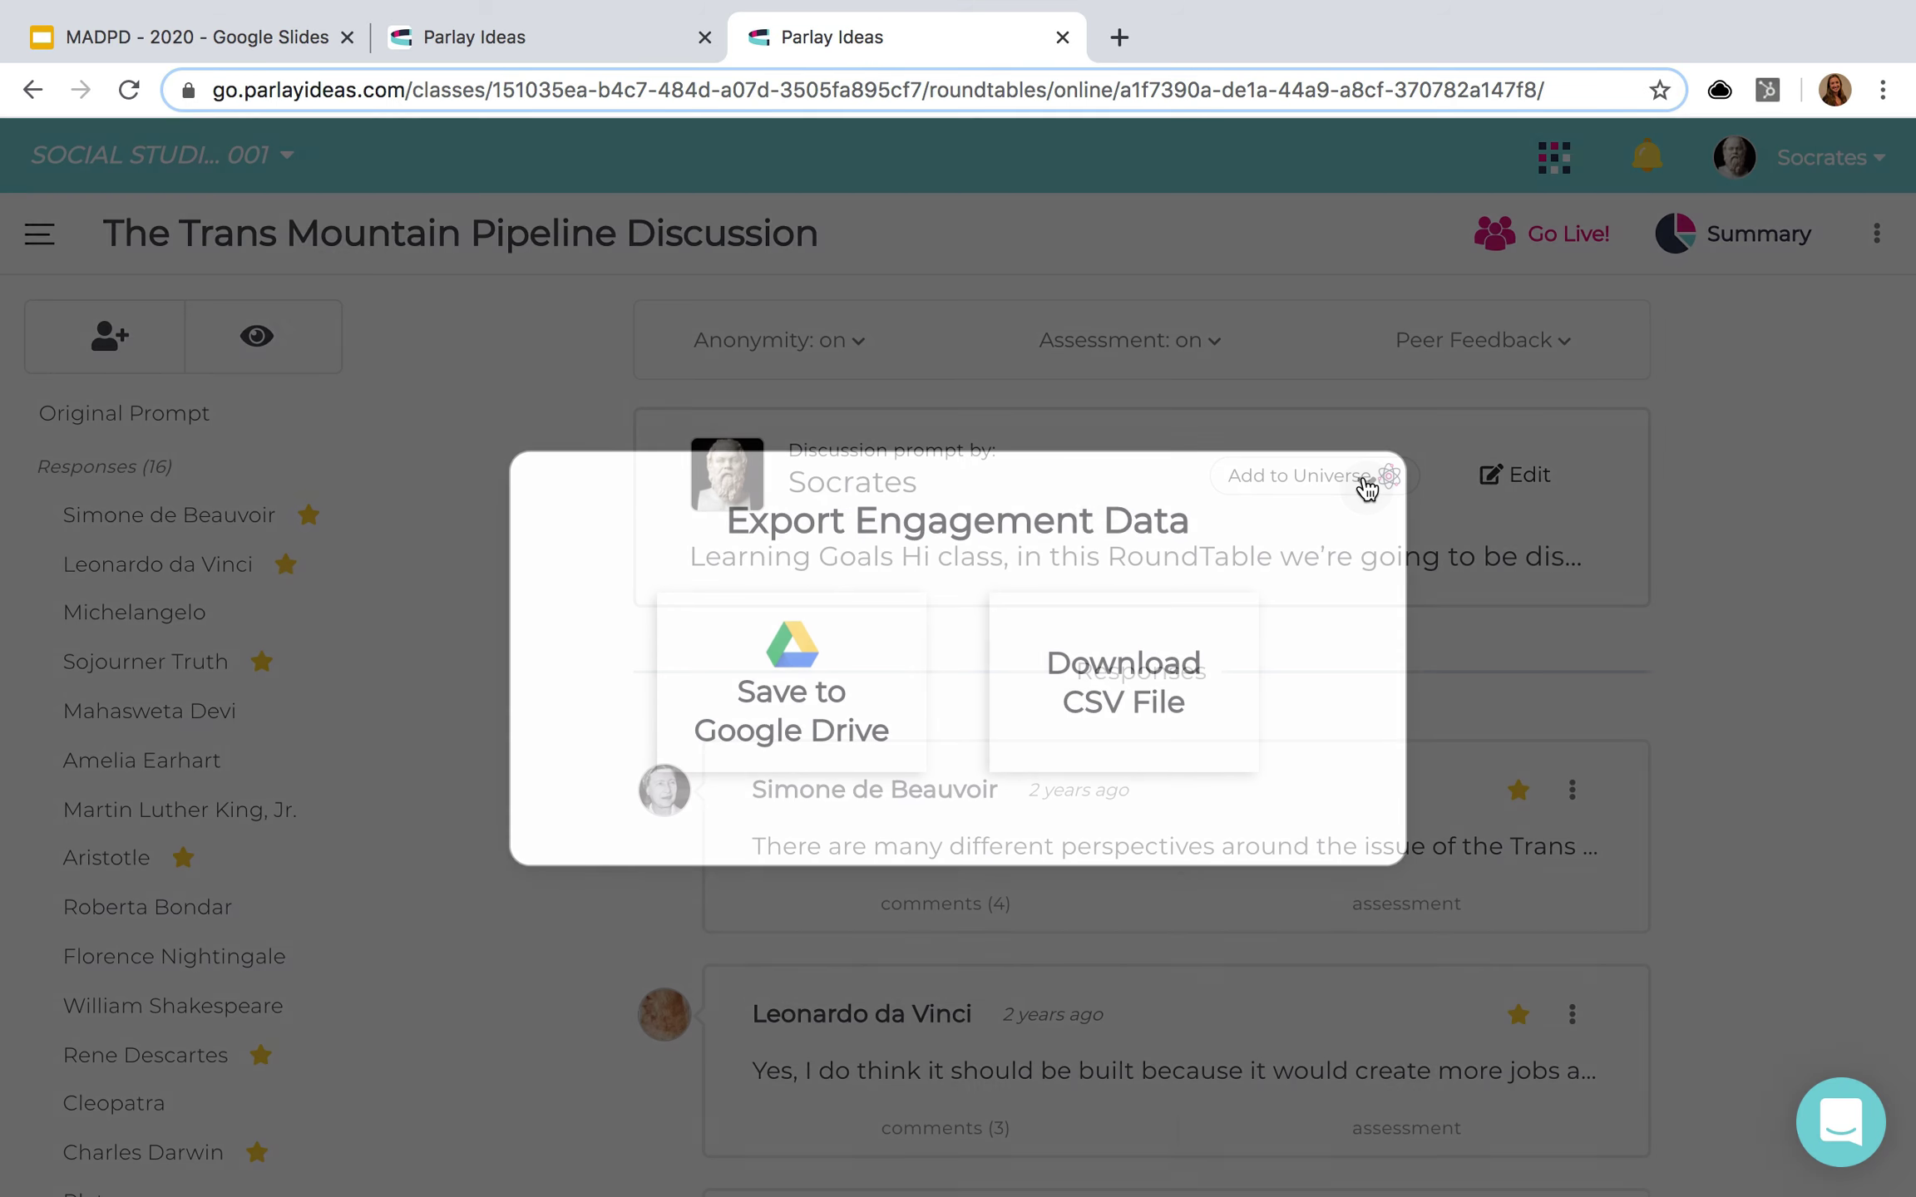
- Switch to Excel to view the discussion's exported CSV with the students' scores and teacher feedback, and return to the RoundTable
key("ctrl+Left")
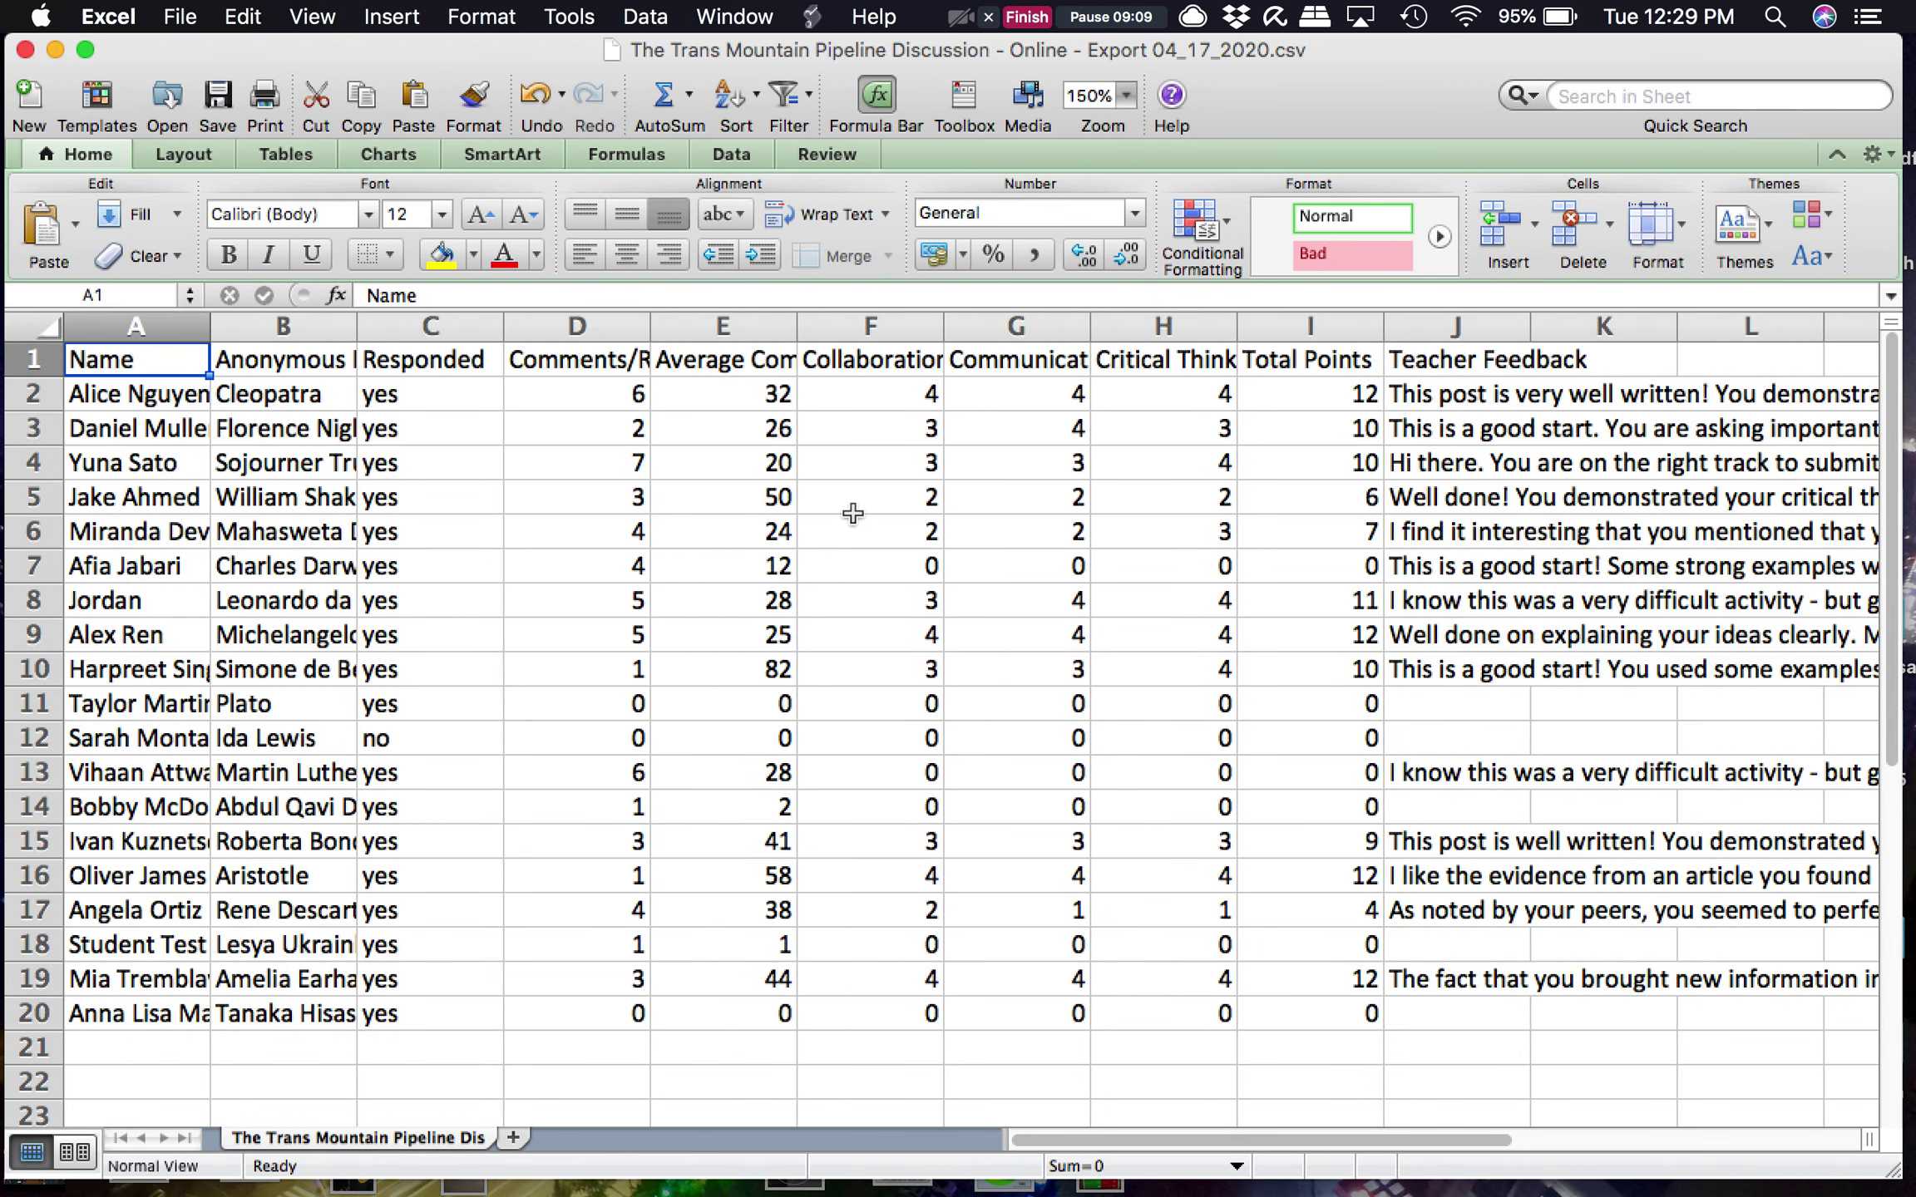
left_click(1026, 470)
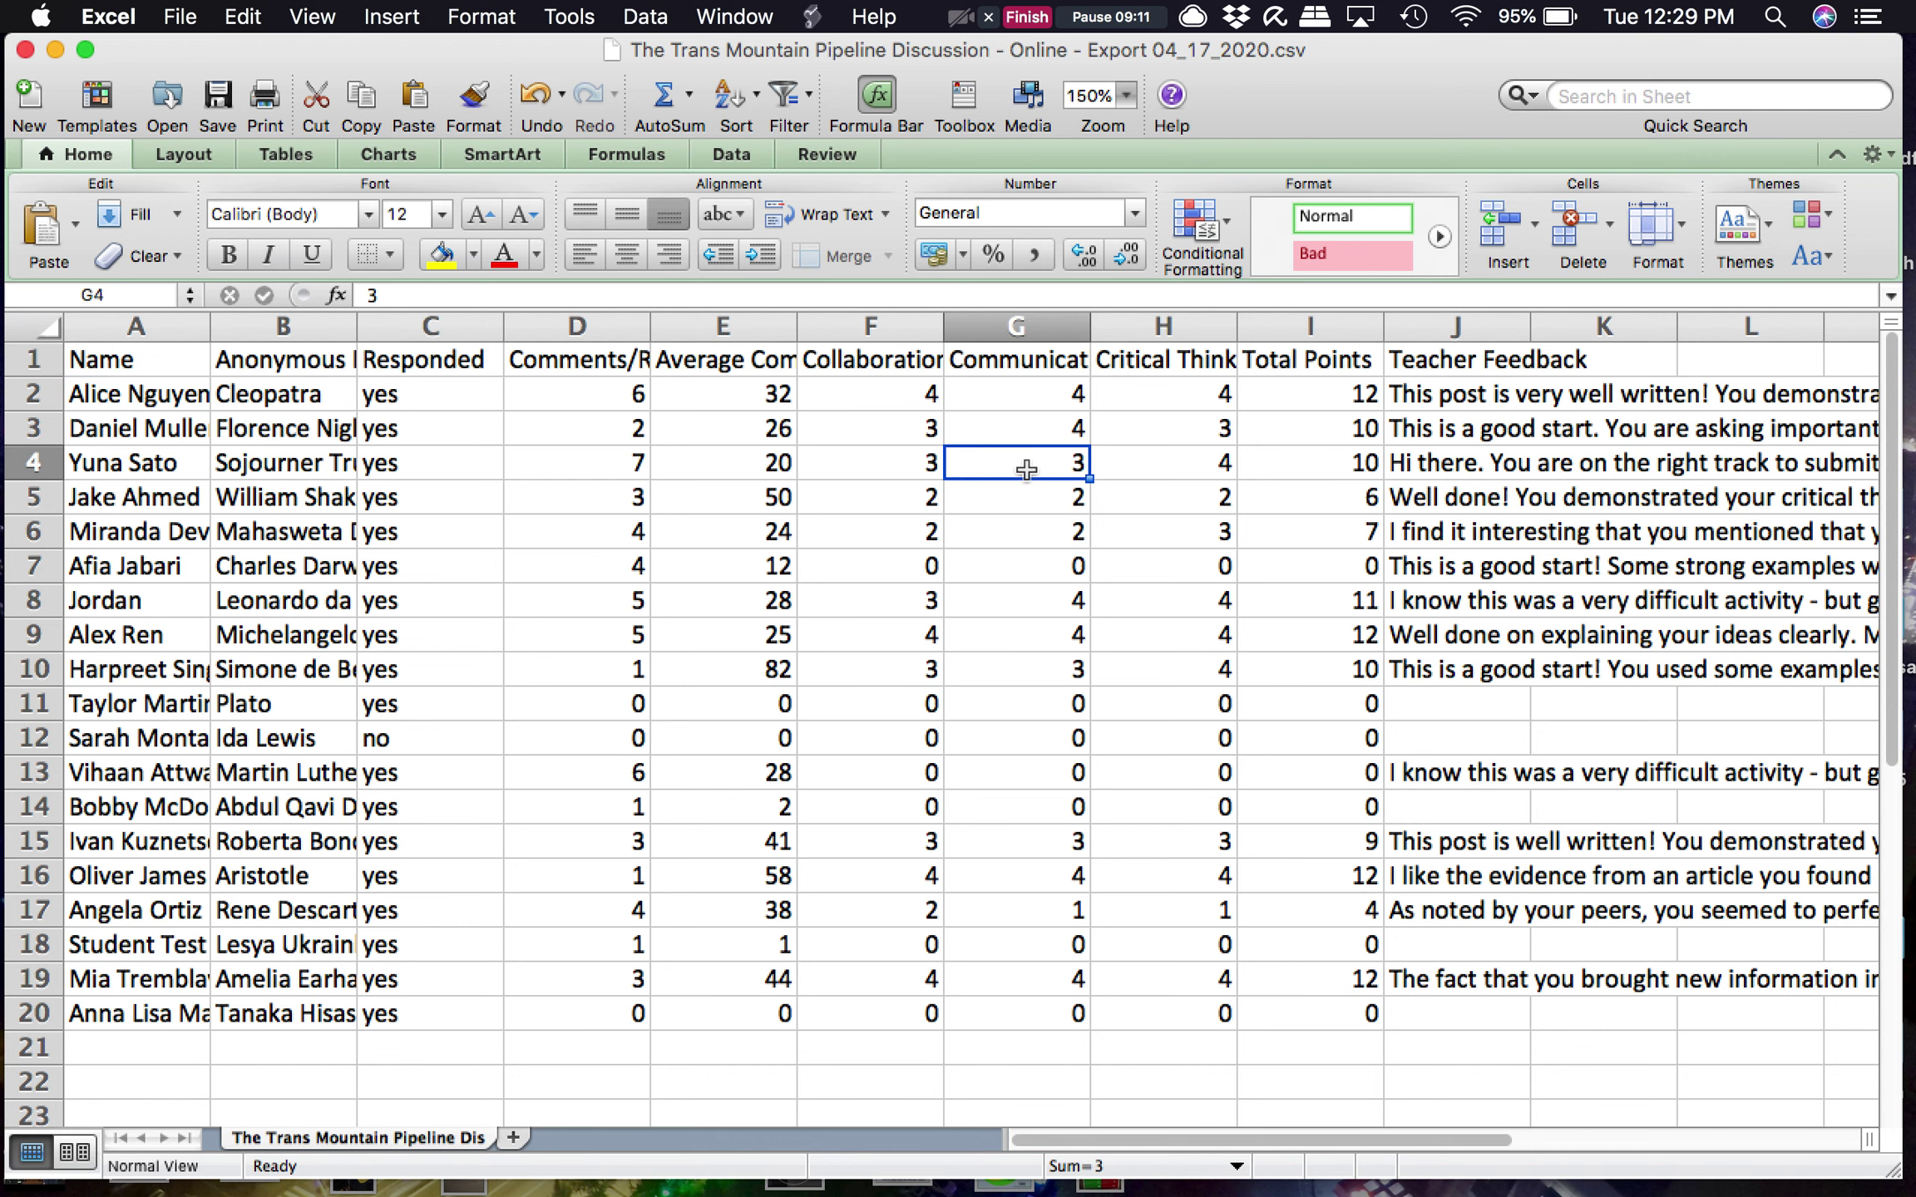
key("ctrl+Right")
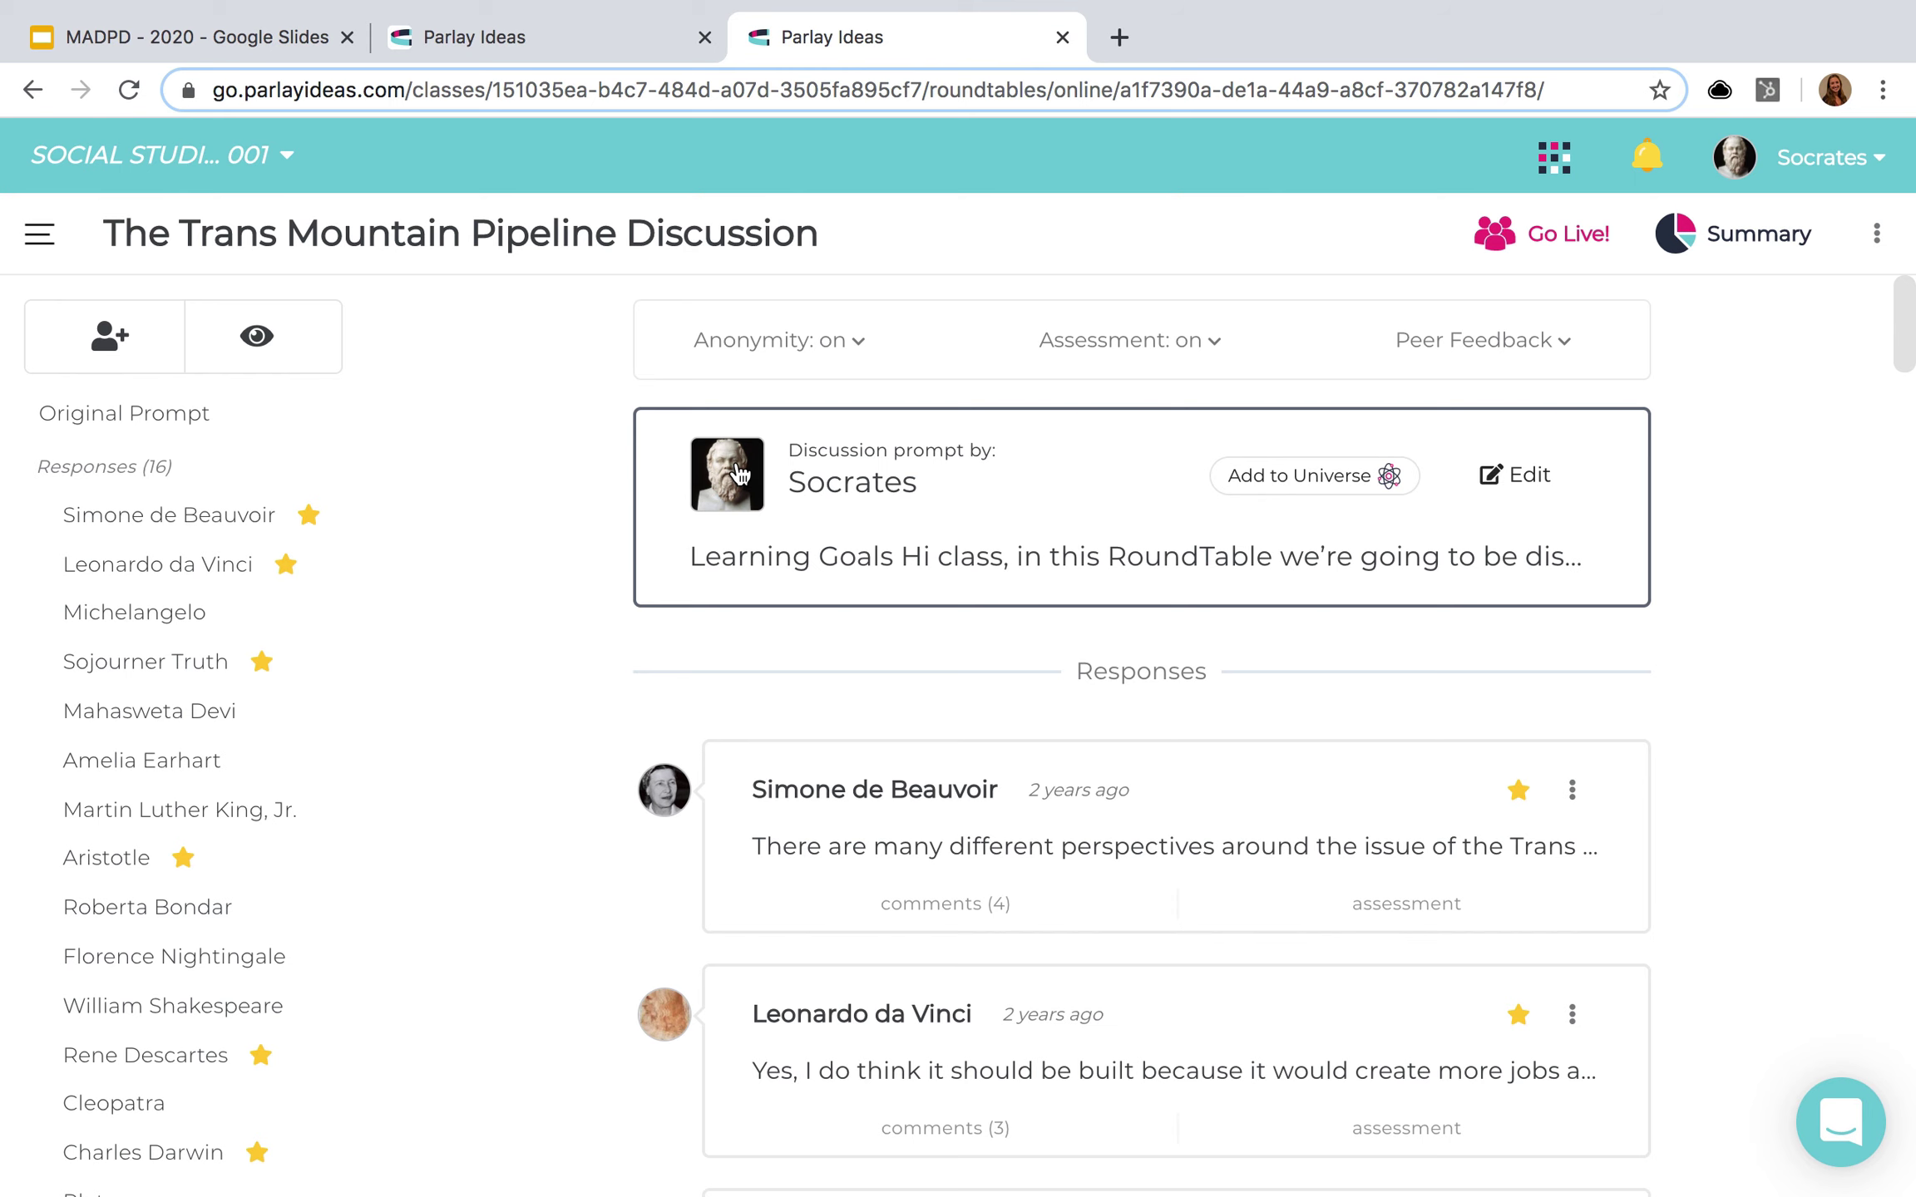
- Switch to the MADPD - 2020 presentation in Google Slides, present it from slide 3 and advance to the "Try It Out Yourself!" slide
left_click(197, 44)
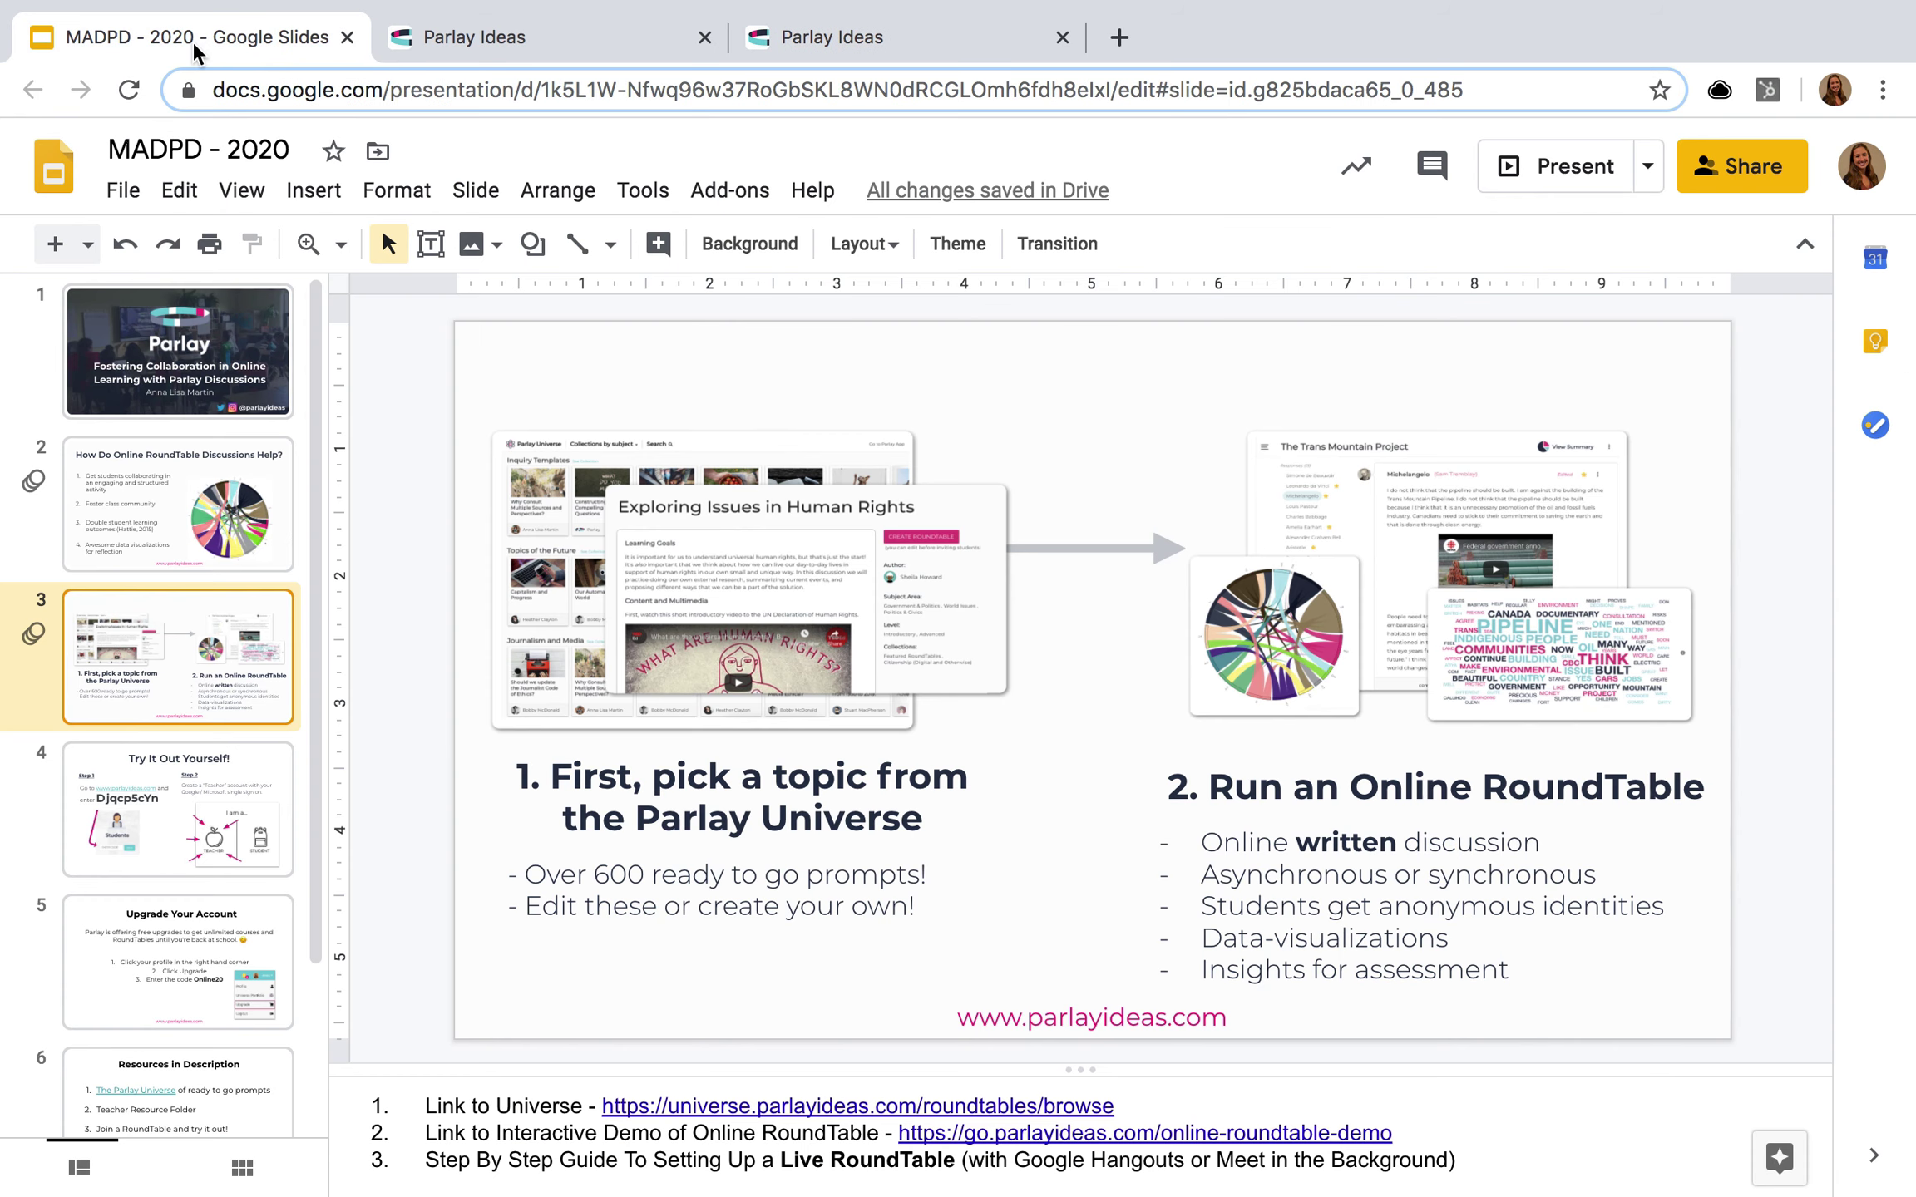
left_click(1567, 190)
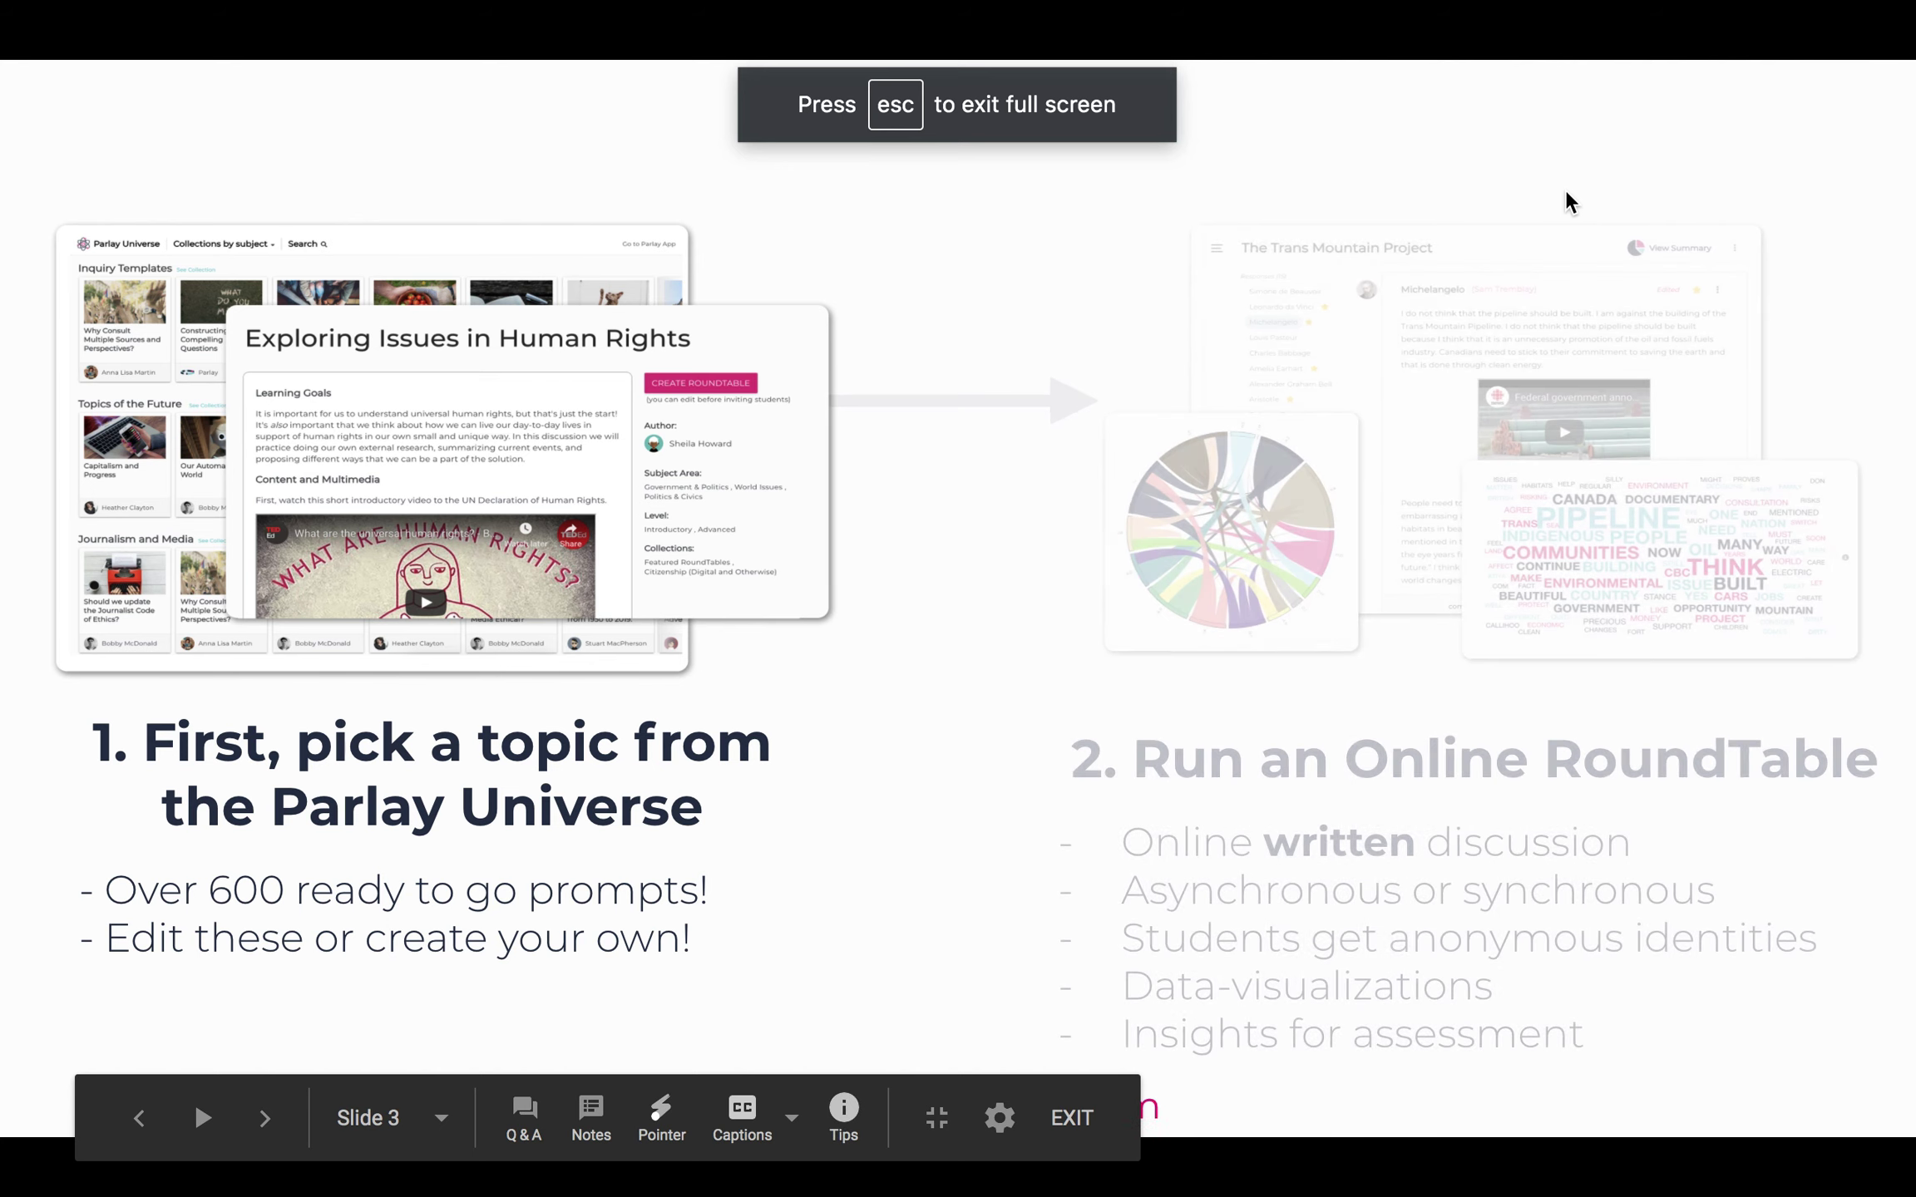
key("Right")
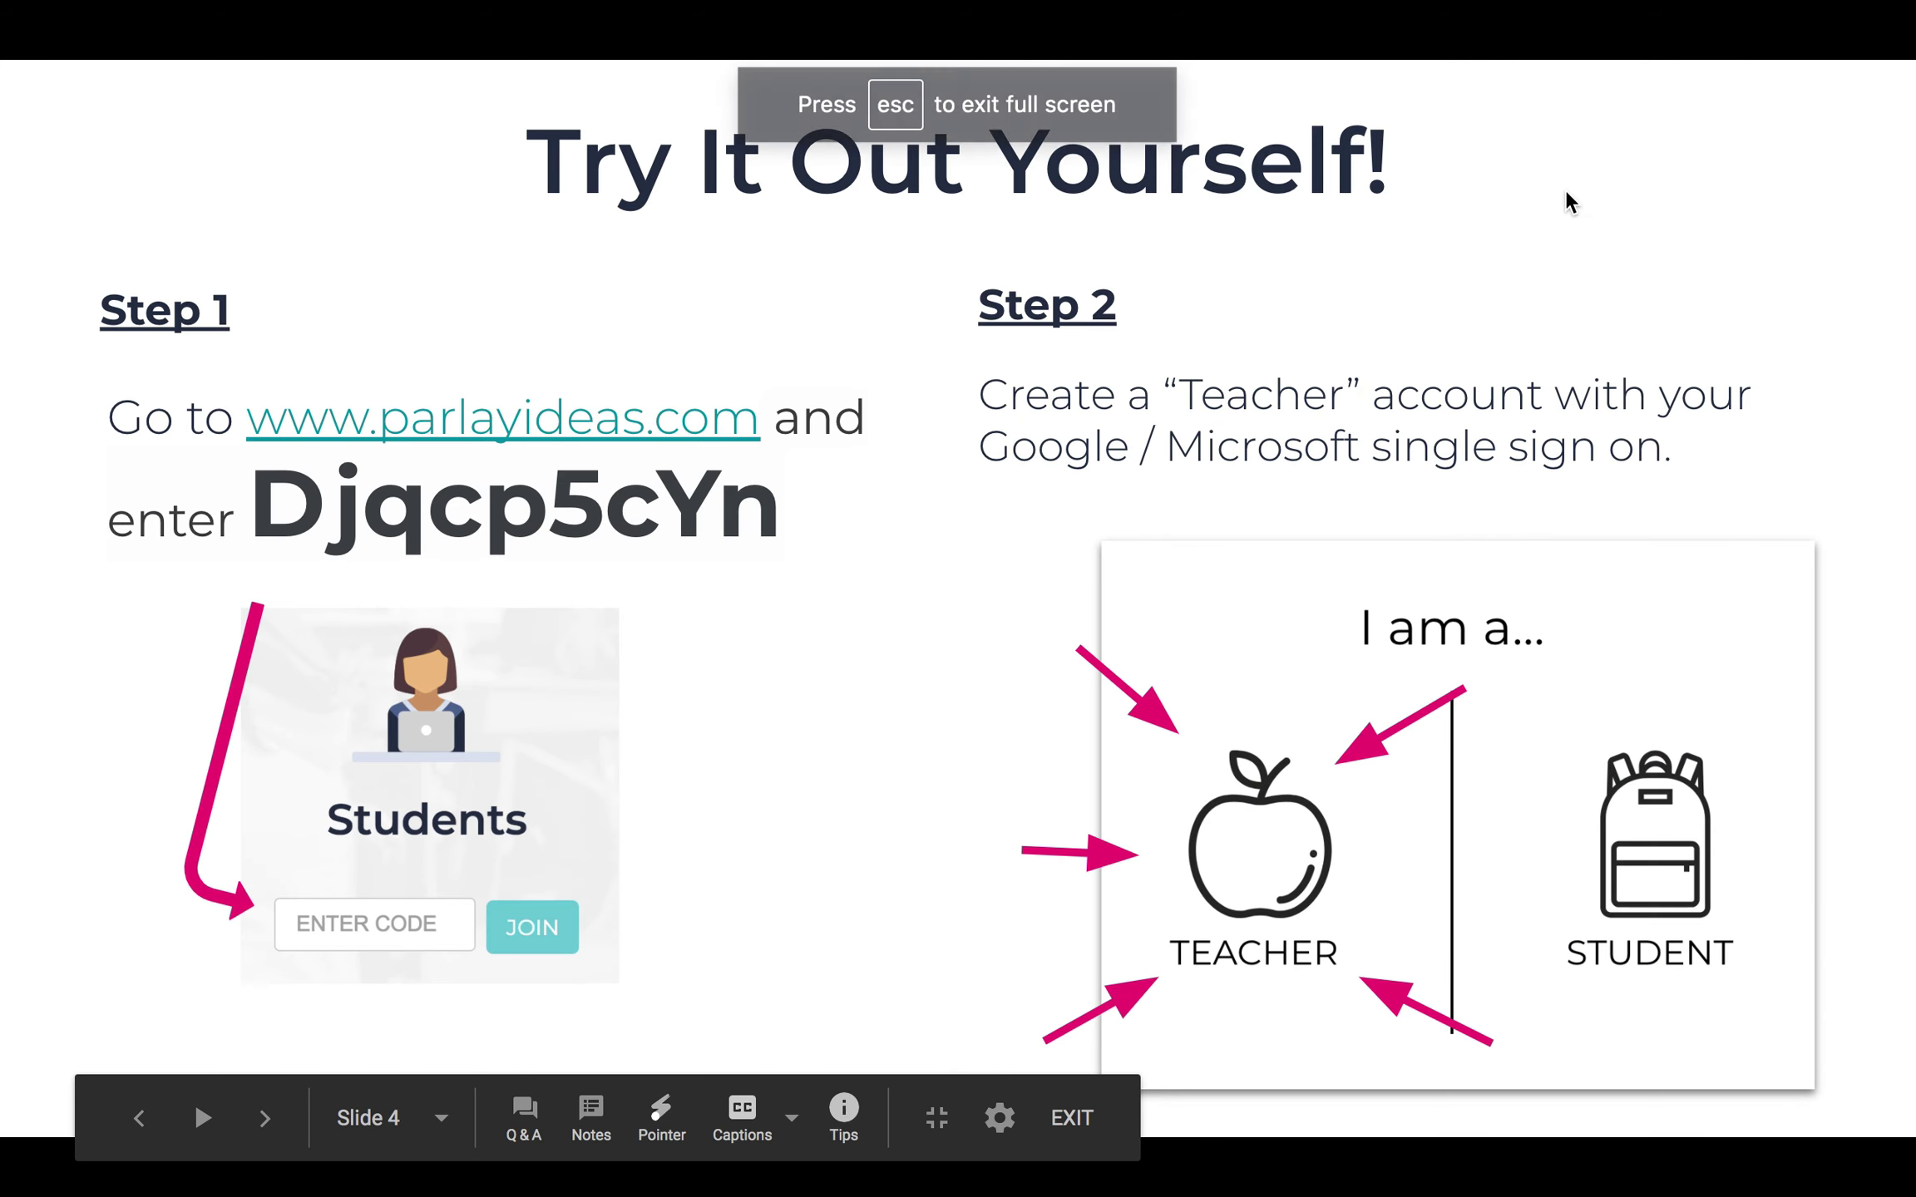